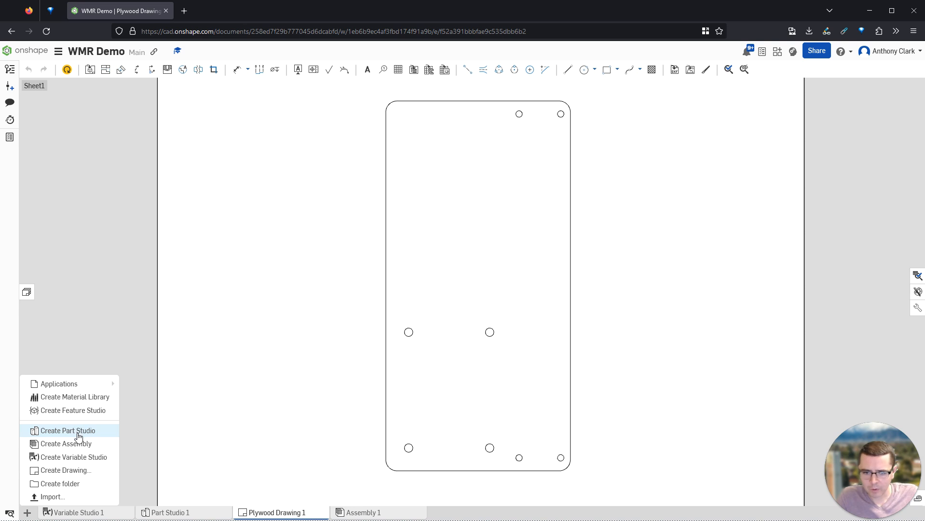
- Add a second Part Studio and rename Part Studio 1 to 'Chassis'
click(77, 433)
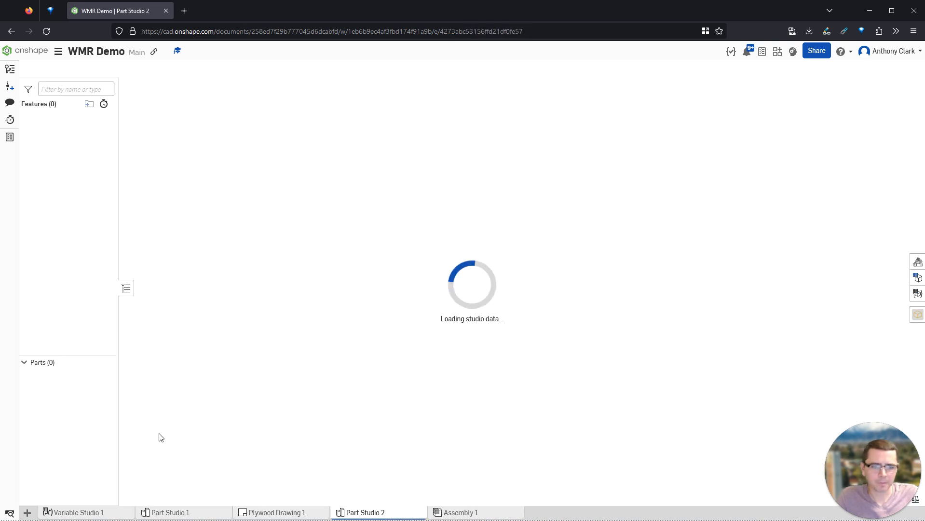
click(179, 511)
right_click(180, 511)
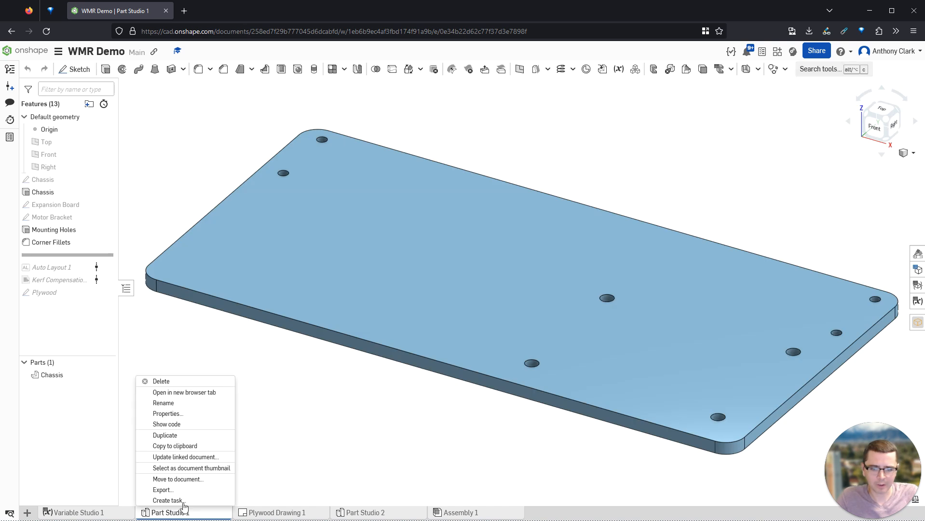
click(178, 408)
text(Chassis)
key(Return)
- Rename the new Part Studio to 'Wheel' and open it
right_click(369, 513)
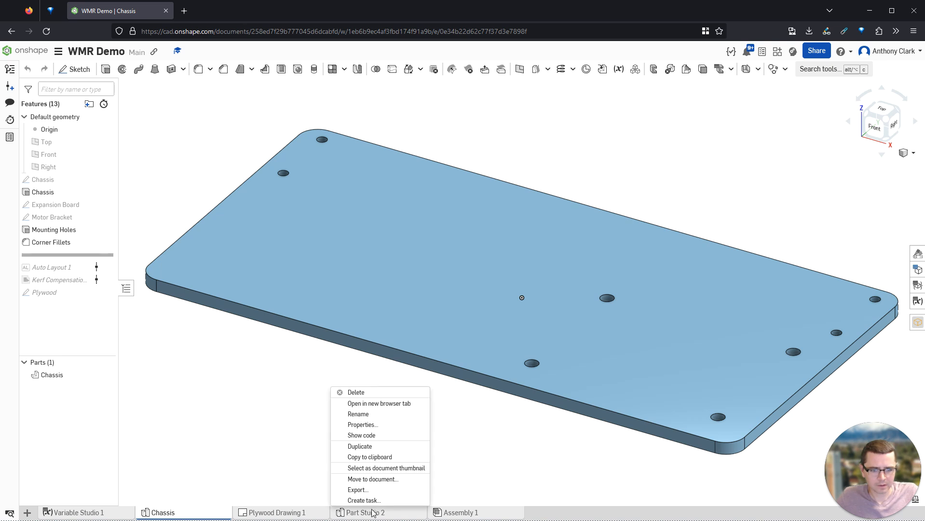
click(376, 415)
text(W)
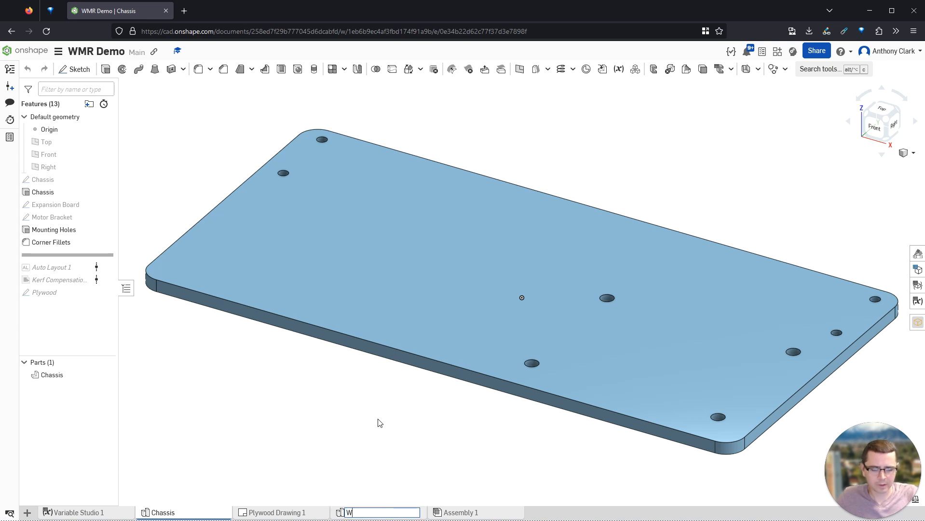
text(heel)
key(Return)
click(386, 512)
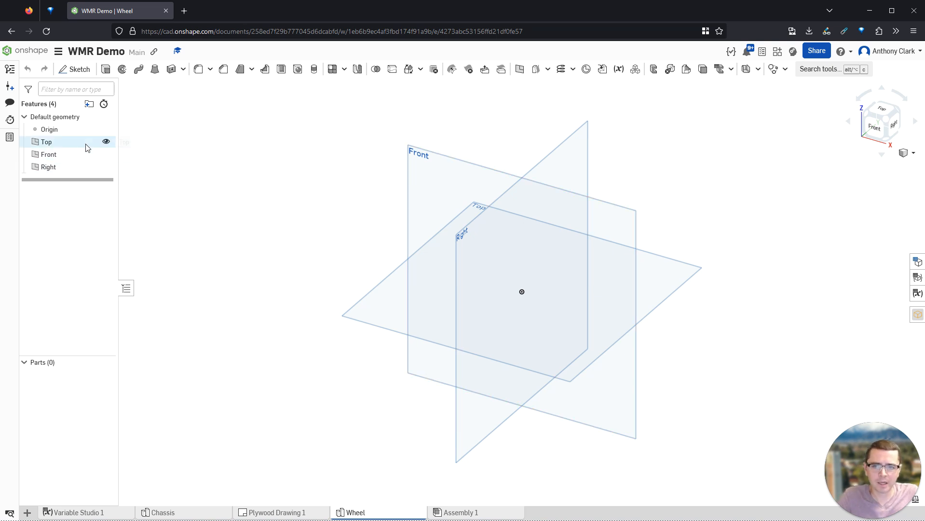
- Hide the Top and Front planes and sketch a Ø14.24 circle at the origin on the Right plane
click(106, 141)
click(105, 154)
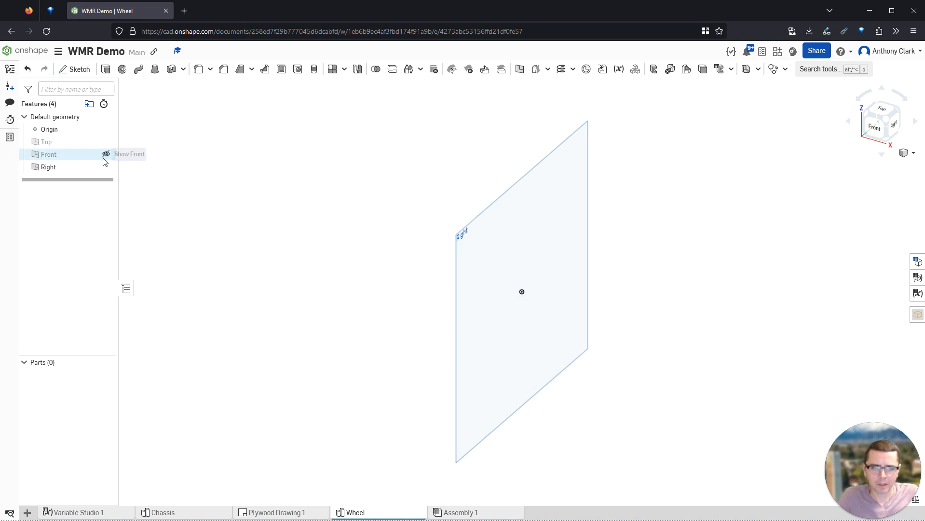
click(489, 244)
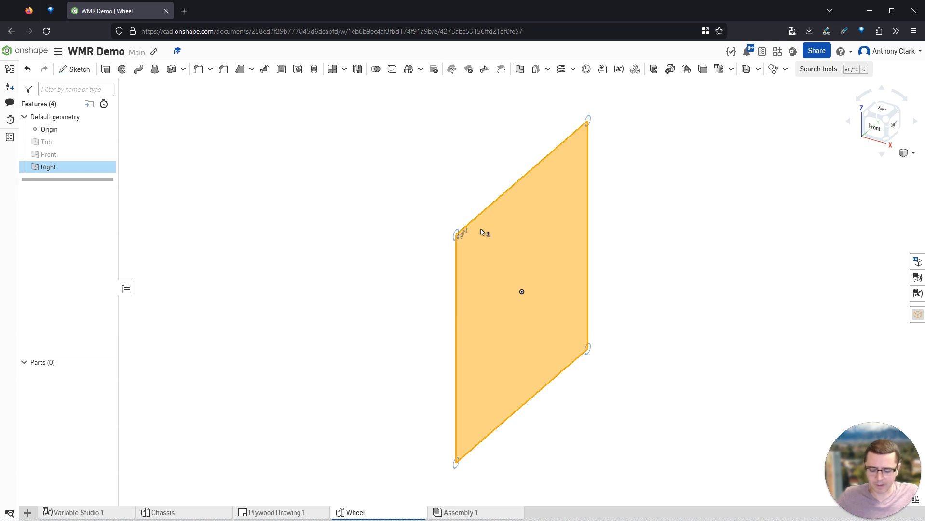
key(shift+s)
key(c)
click(522, 292)
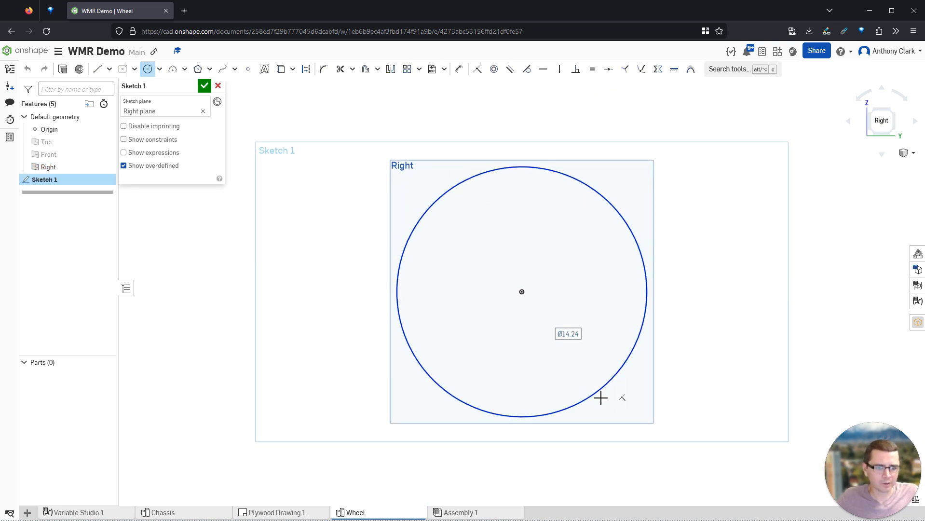
click(601, 398)
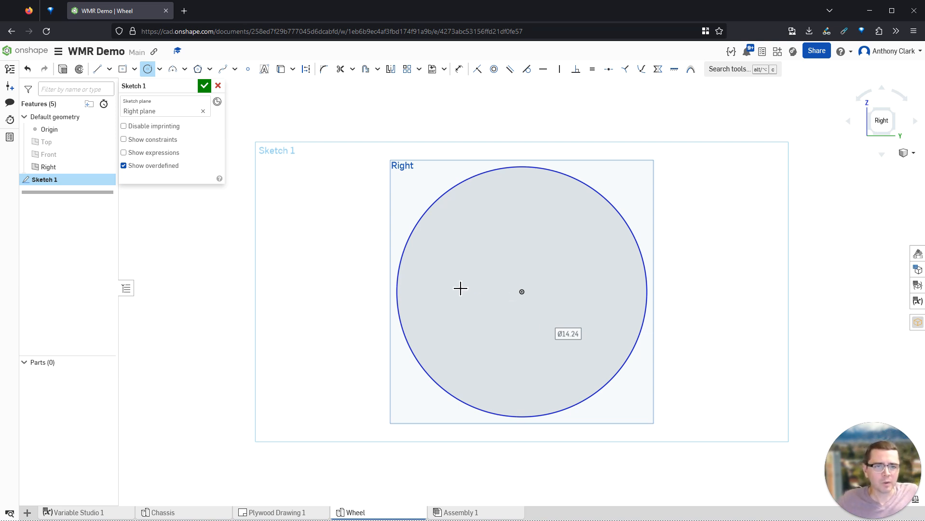
- Rename the sketch to 'Wheel Rim' and accept it
scroll(738, 425, up, 1)
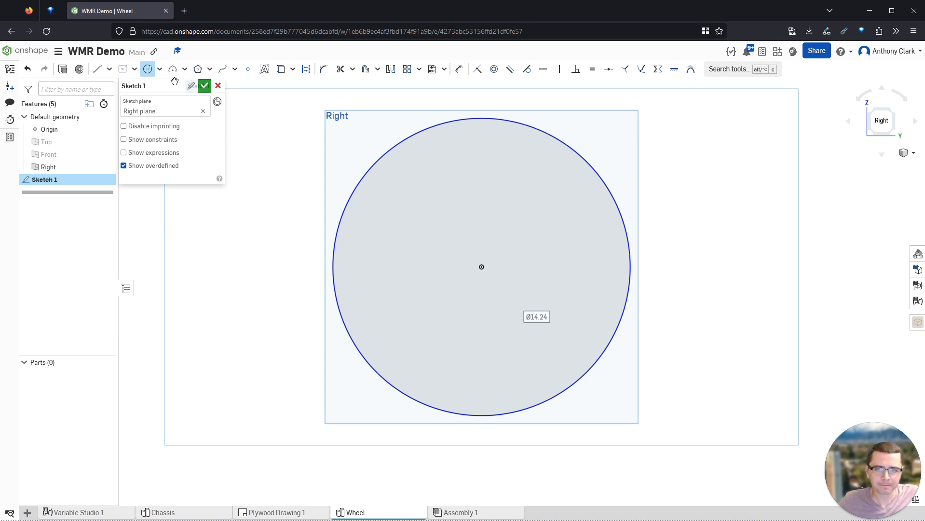
click(191, 87)
key(ctrl+a)
text(Wheel)
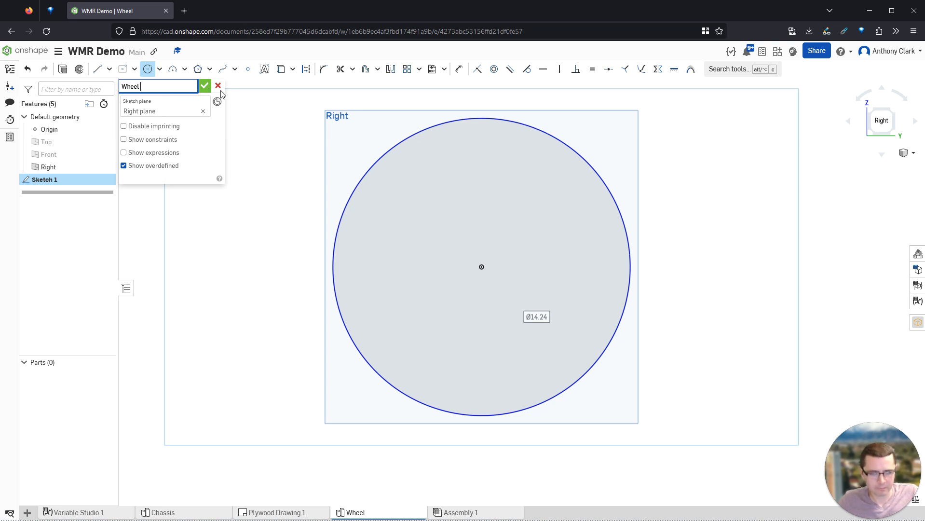
text( Rim)
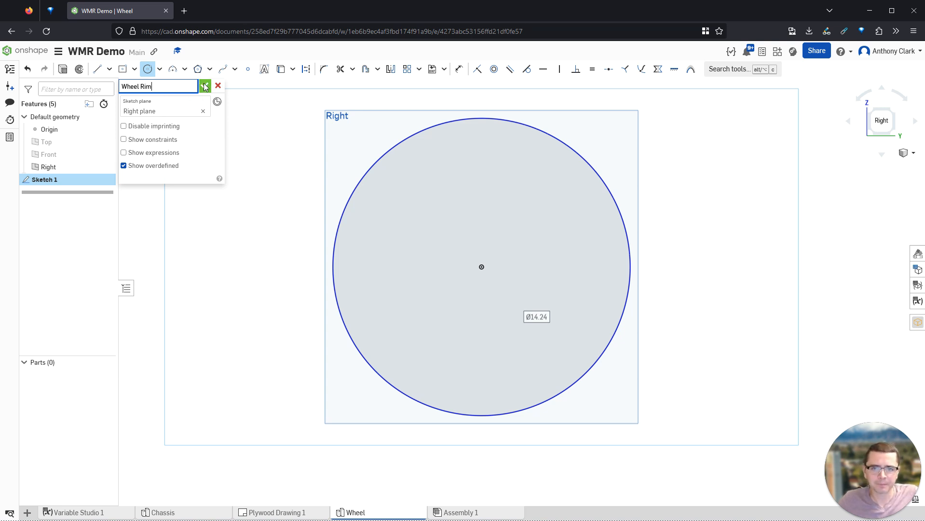
click(205, 86)
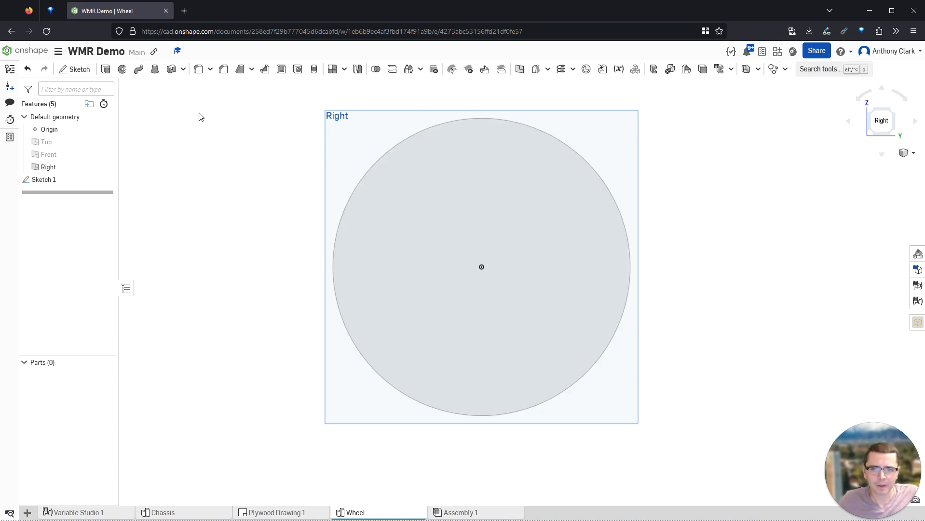
- Extrude the Wheel Rim sketch, entering #DemoWheelThickness as the depth
click(105, 69)
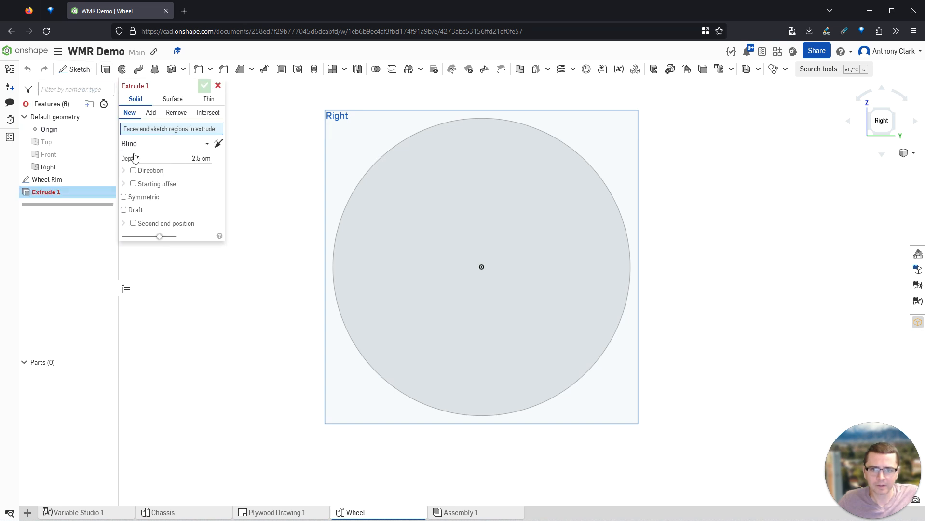
click(69, 180)
right_drag(446, 198, 400, 210)
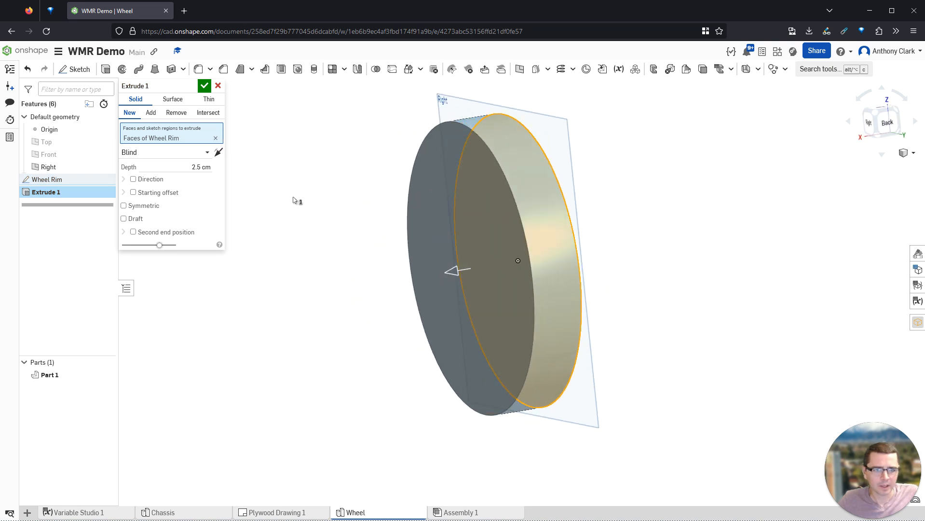
click(184, 167)
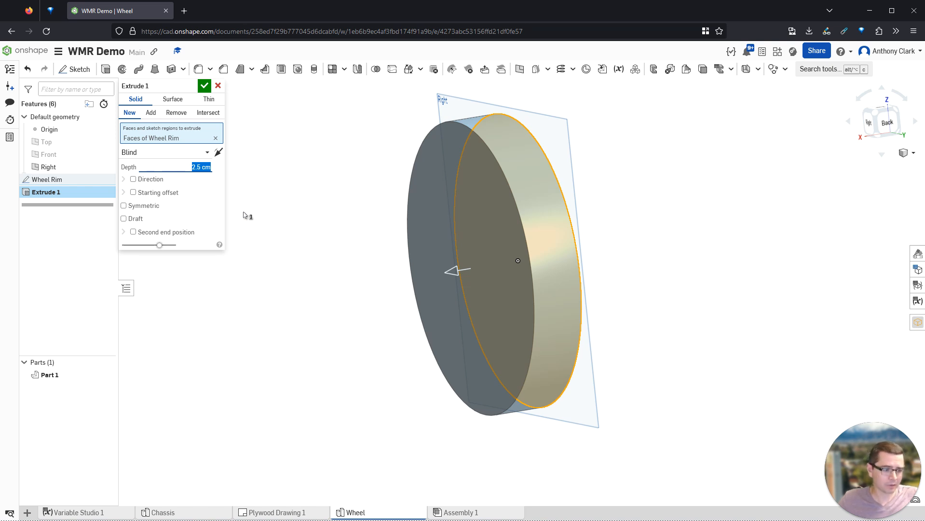
text(#)
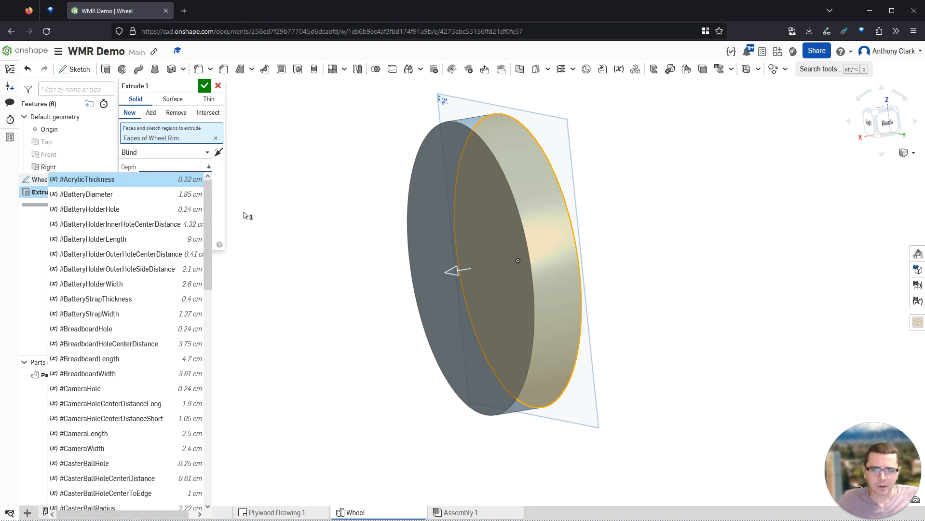
text(WheelThick)
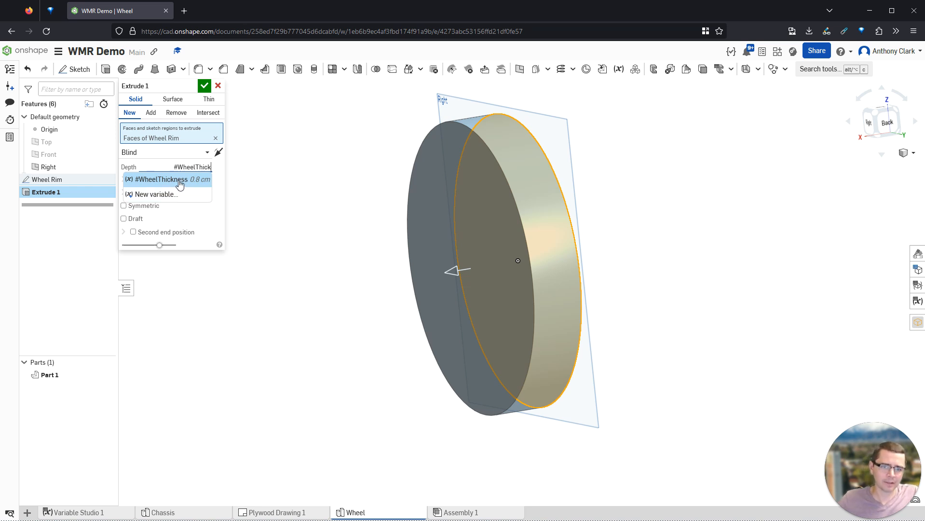
key(BackSpace)
key(BackSpace)
key(BackSpace)
key(BackSpace)
key(BackSpace)
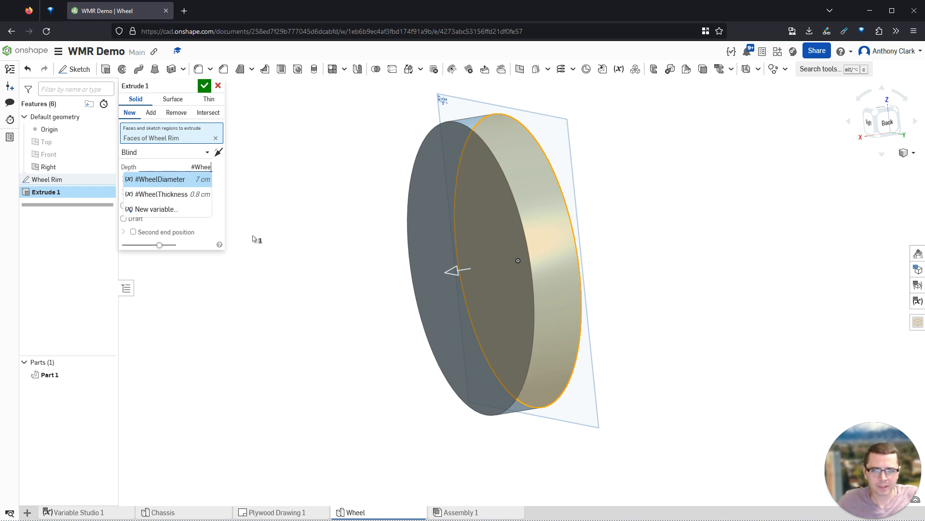
key(BackSpace)
key(BackSpace)
key(BackSpace)
key(BackSpace)
key(BackSpace)
text(DemoWHeel)
key(BackSpace)
key(BackSpace)
key(BackSpace)
key(BackSpace)
text(heelThickness)
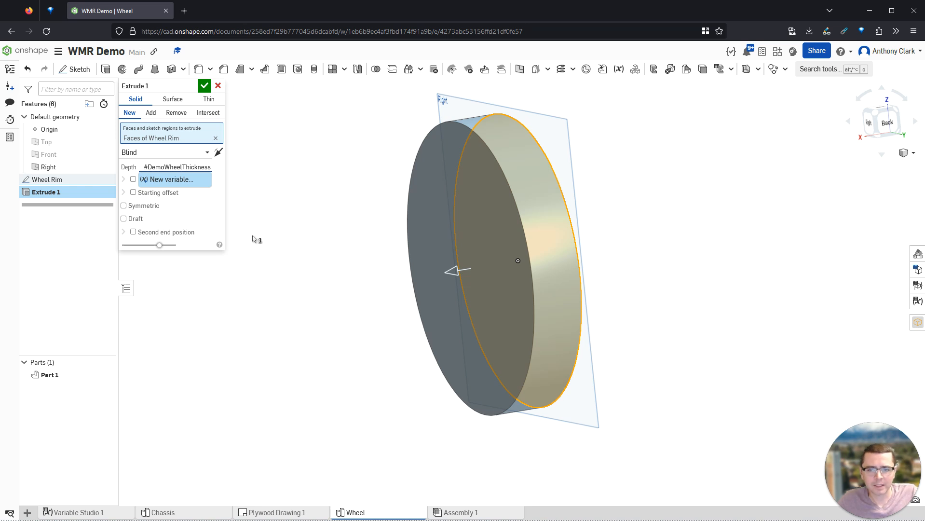
- Create the #DemoWheelThickness variable with a value of 0.8 cm
click(176, 184)
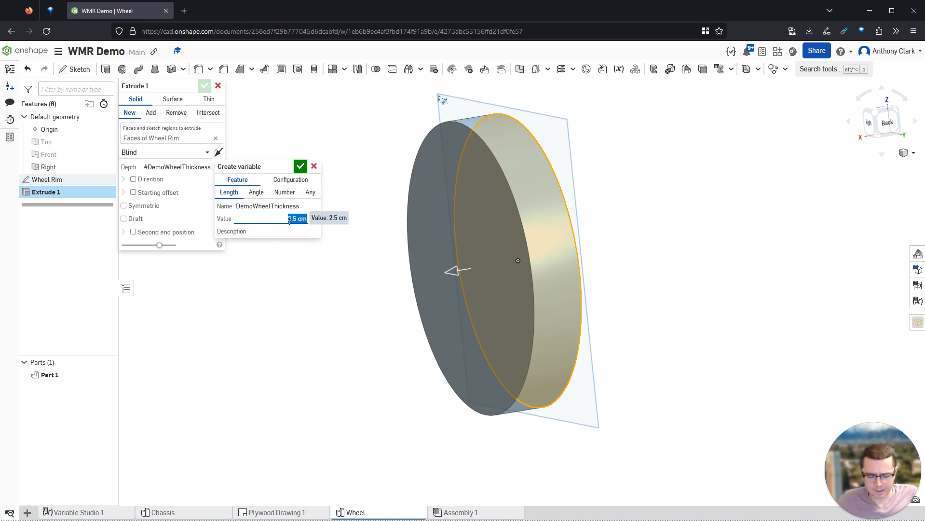
text(0.8)
key(Return)
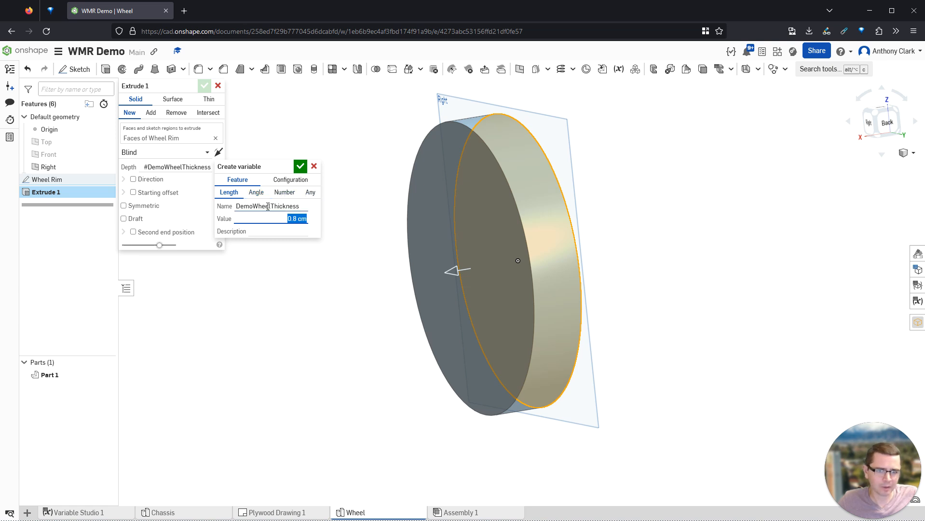
click(300, 166)
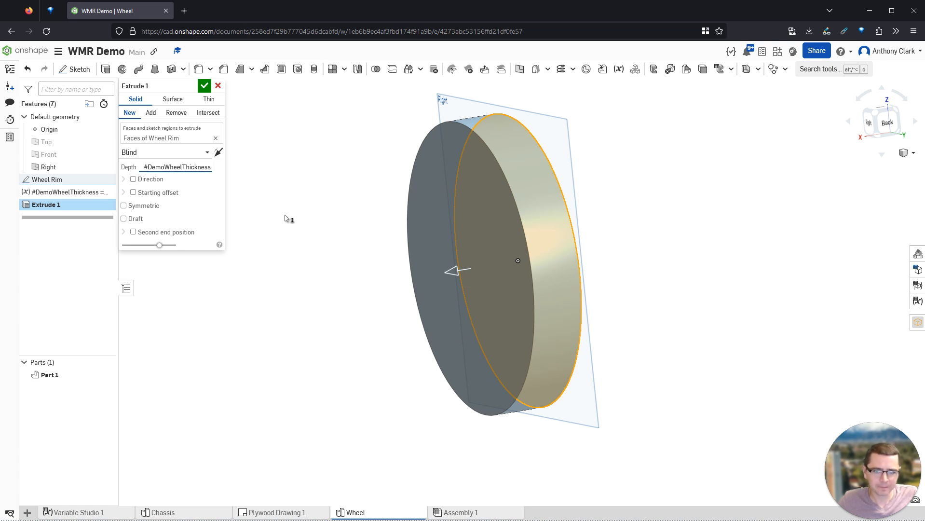
- Rename the extrude feature to 'Wheel Rim'
double_click(190, 87)
key(ctrl+a)
text(Wheel Rim)
- Confirm the Wheel Rim extrude and move #DemoWheelThickness above the Wheel Rim sketch
click(205, 86)
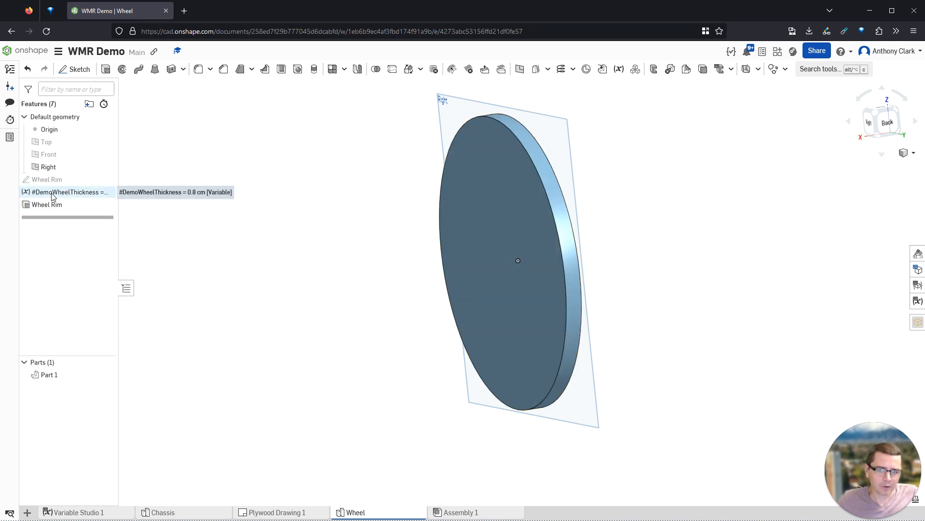
drag(53, 195, 49, 181)
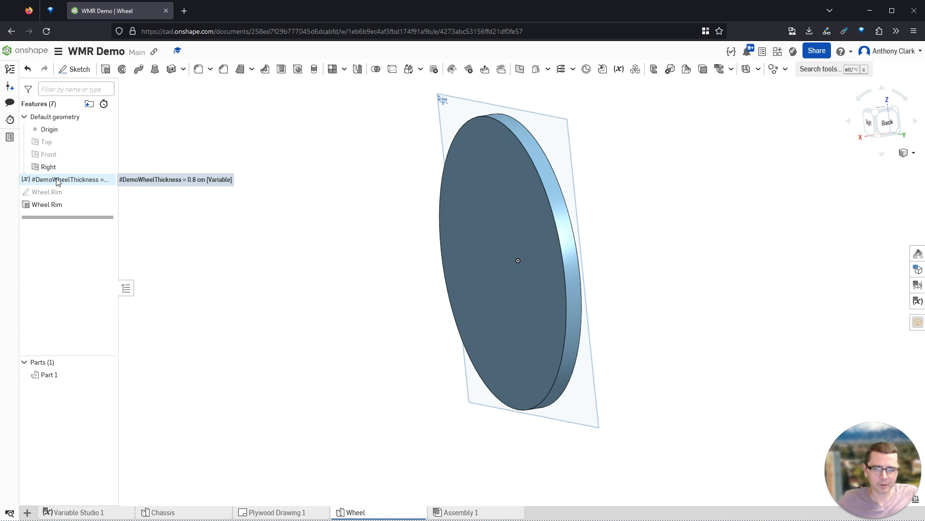
double_click(30, 192)
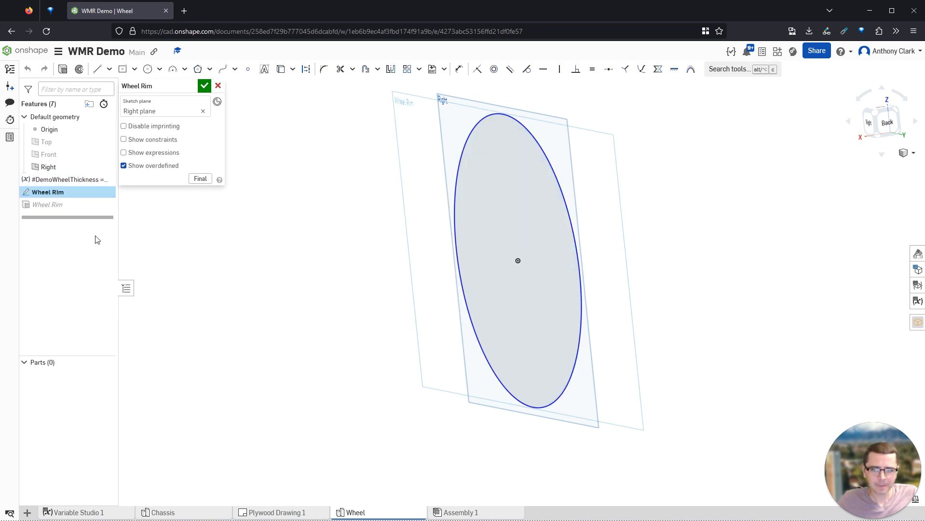
- Dimension the rim circle to Ø7 and rebuild the disc, then reopen the sketch
key(n)
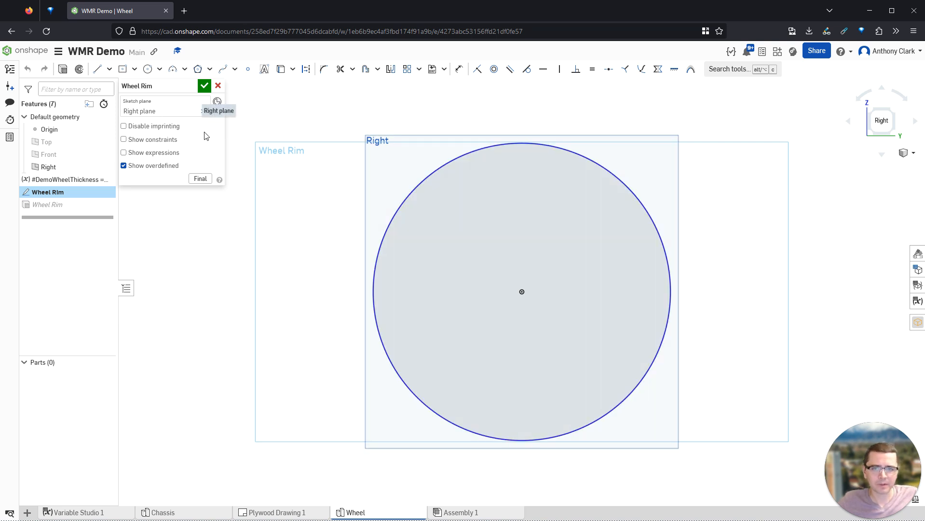
key(d)
click(416, 193)
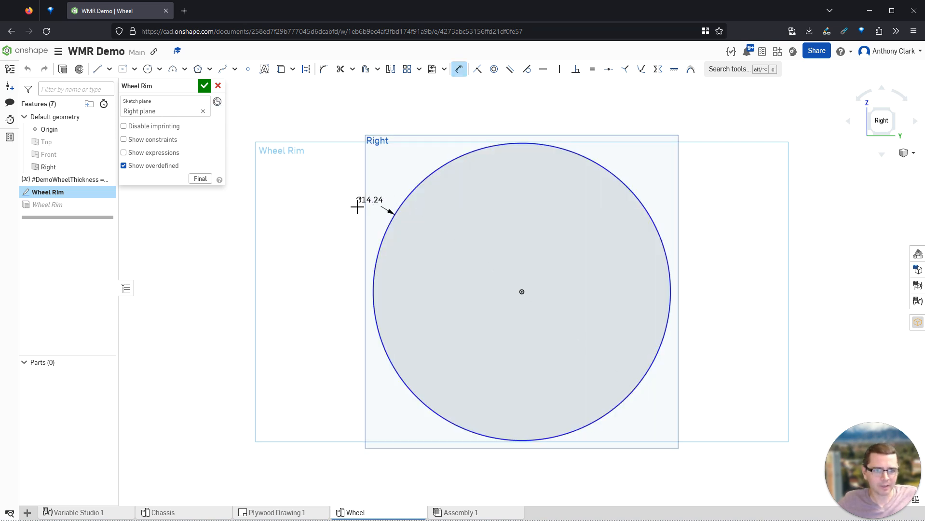
click(319, 219)
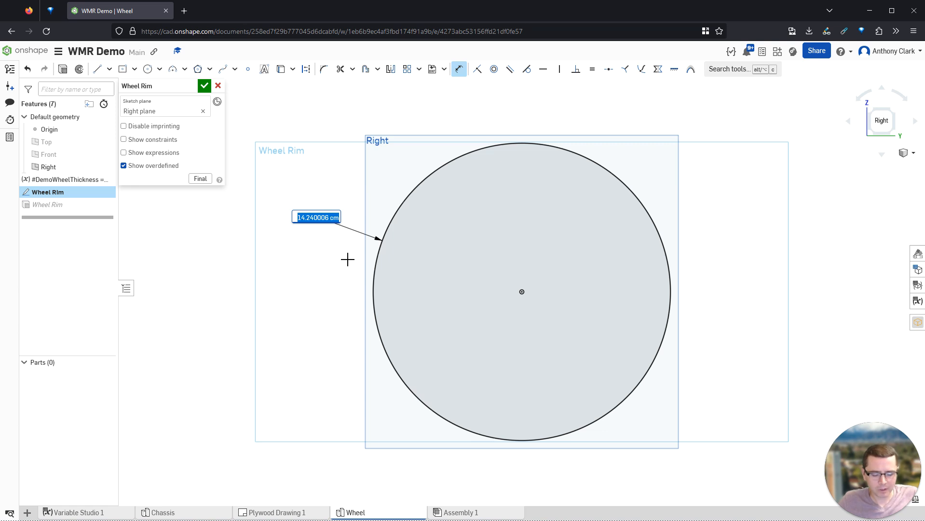
text(7)
key(Return)
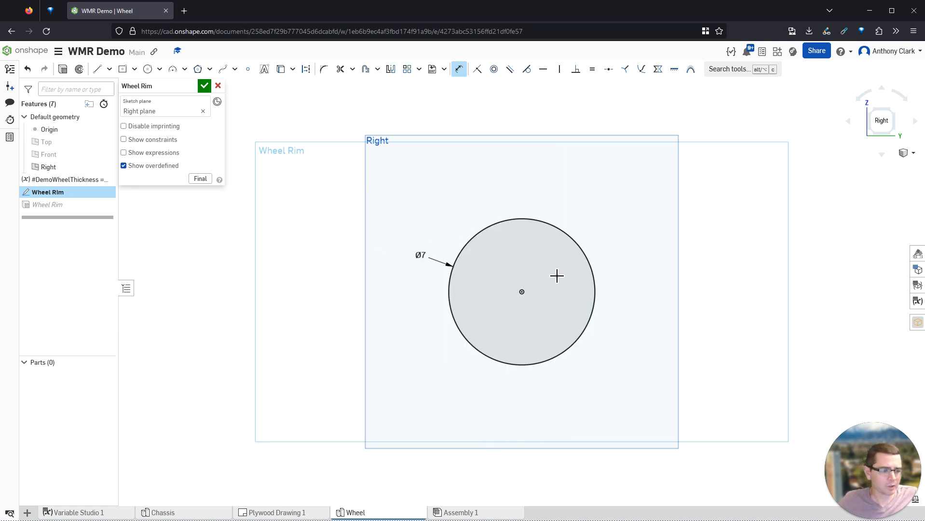
scroll(607, 310, up, 4)
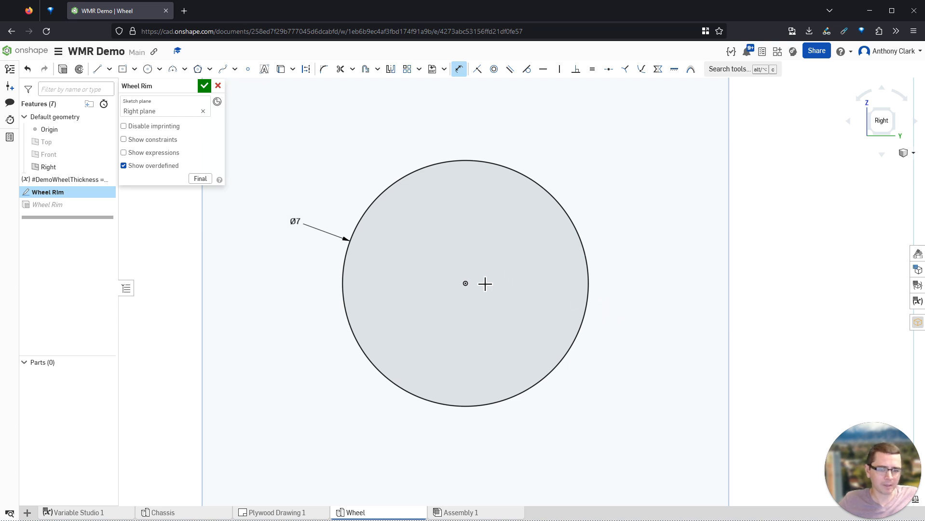
drag(297, 215, 333, 182)
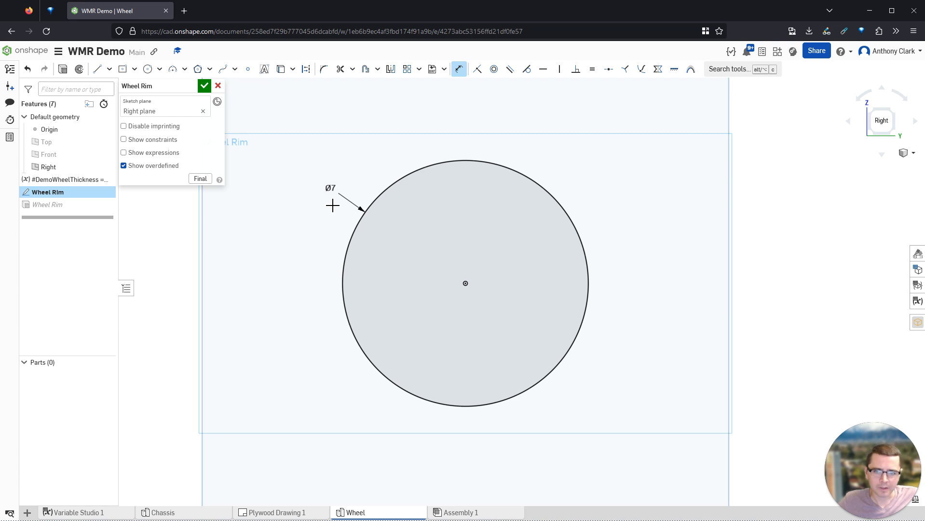
click(201, 88)
right_drag(460, 234, 443, 237)
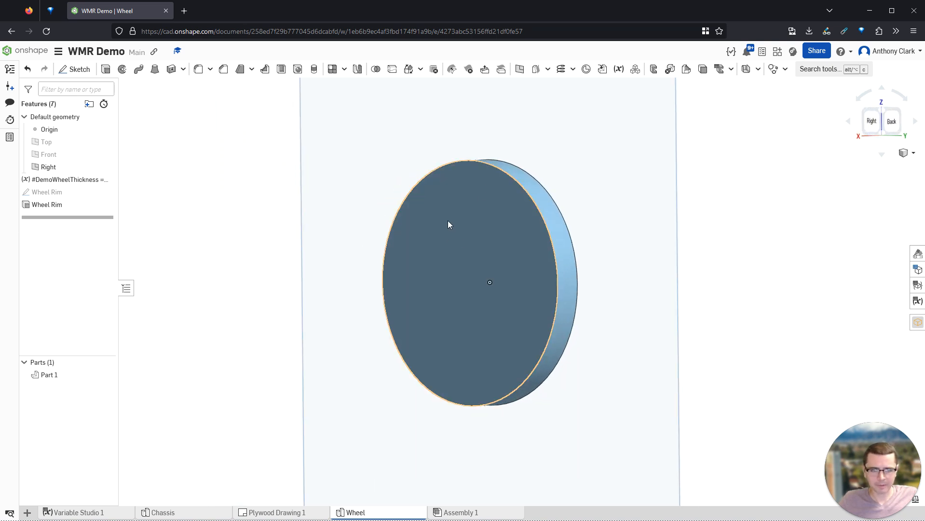
double_click(79, 192)
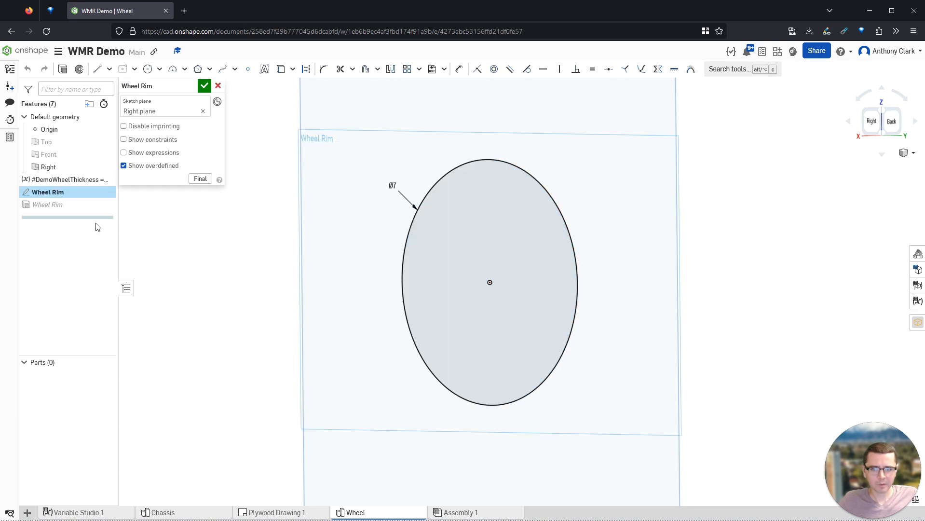
- Draw a concentric inner circle at the origin and dimension it Ø3.85
key(c)
click(522, 292)
click(557, 355)
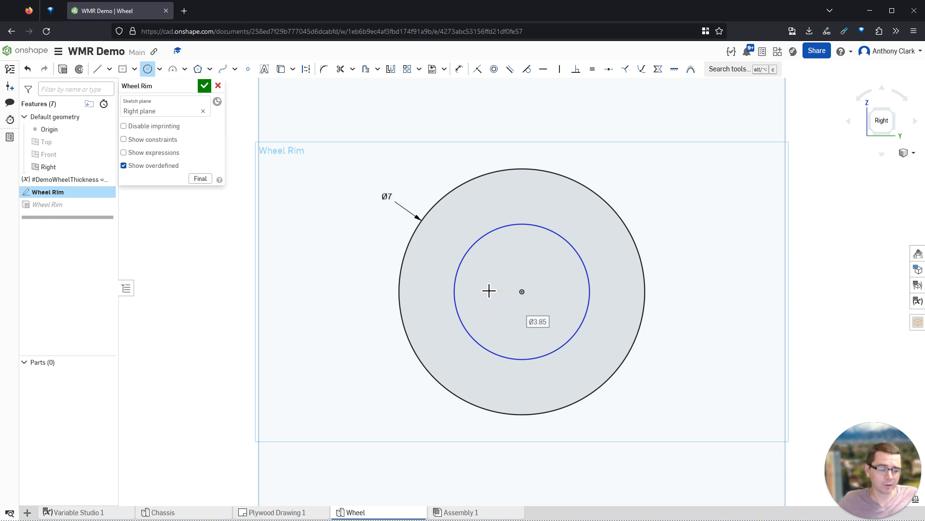
key(d)
click(461, 255)
click(379, 242)
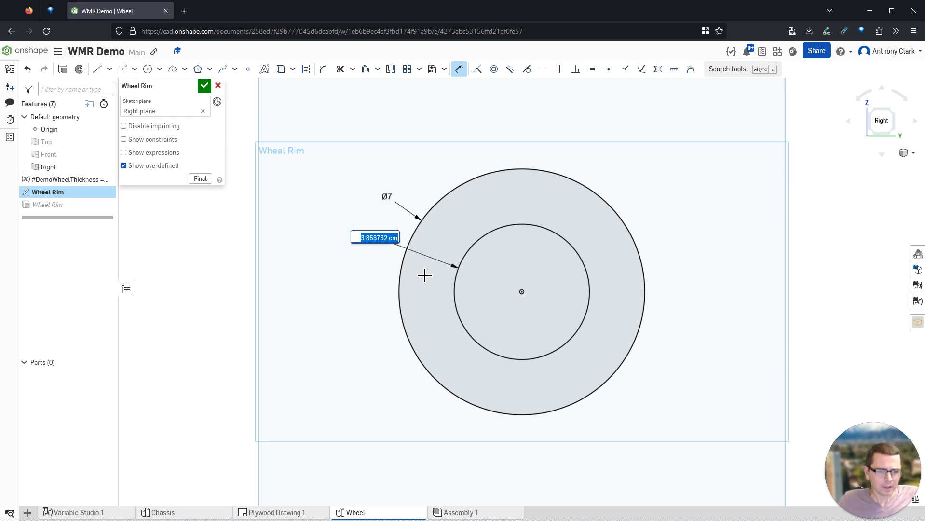
key(Return)
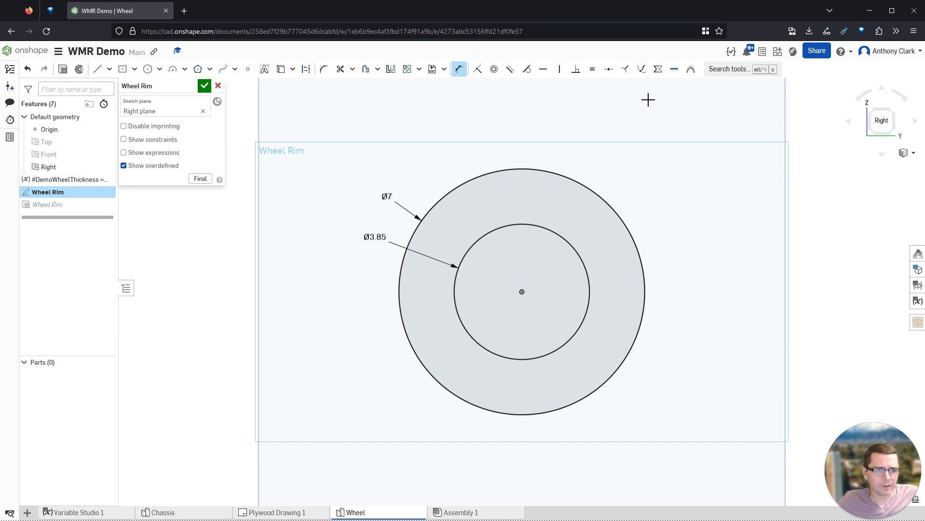
- Search the tools for 'variab', then close the search
click(714, 69)
text(var)
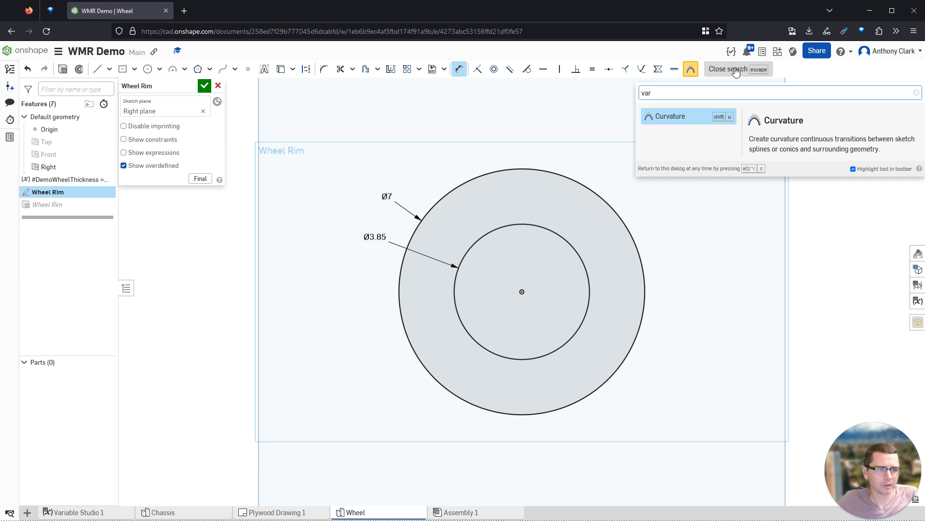
text(iab)
click(735, 72)
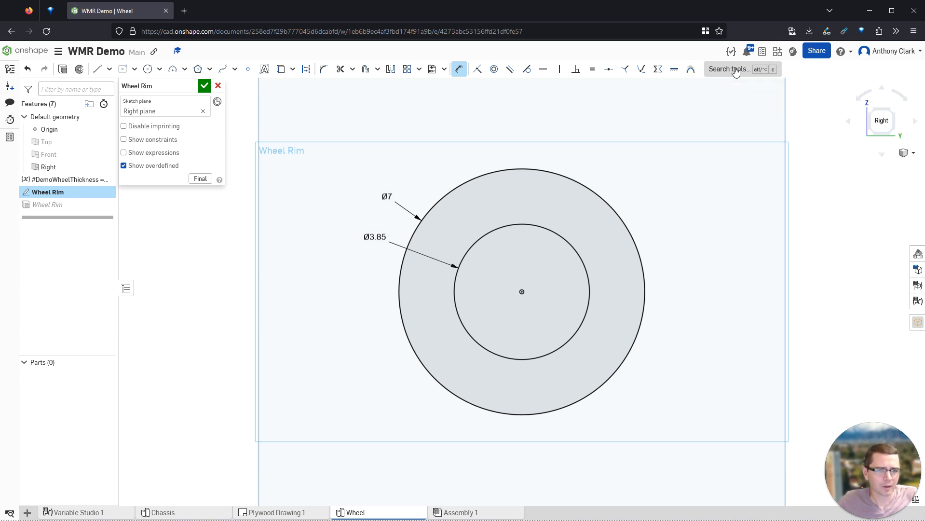
- Cancel the sketch edits and add a measured variable on the rim edge, keeping the minimum
click(218, 85)
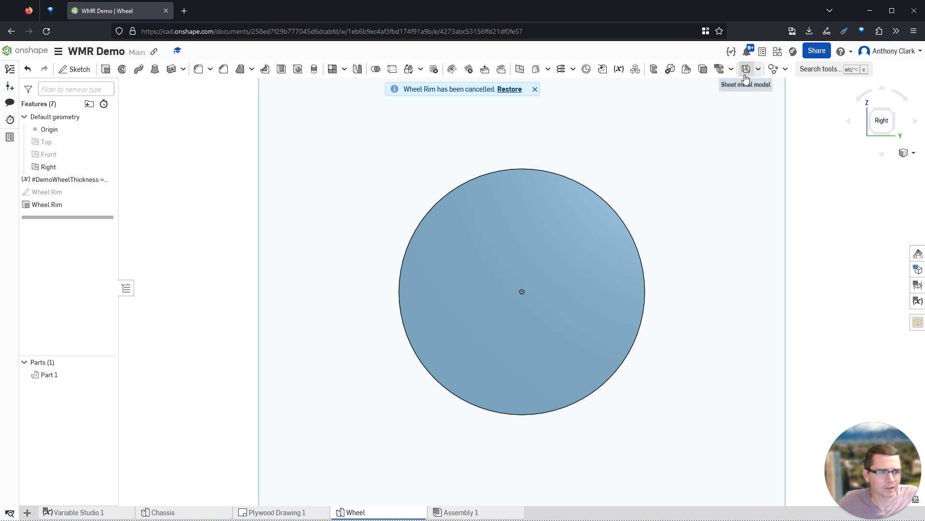
click(619, 70)
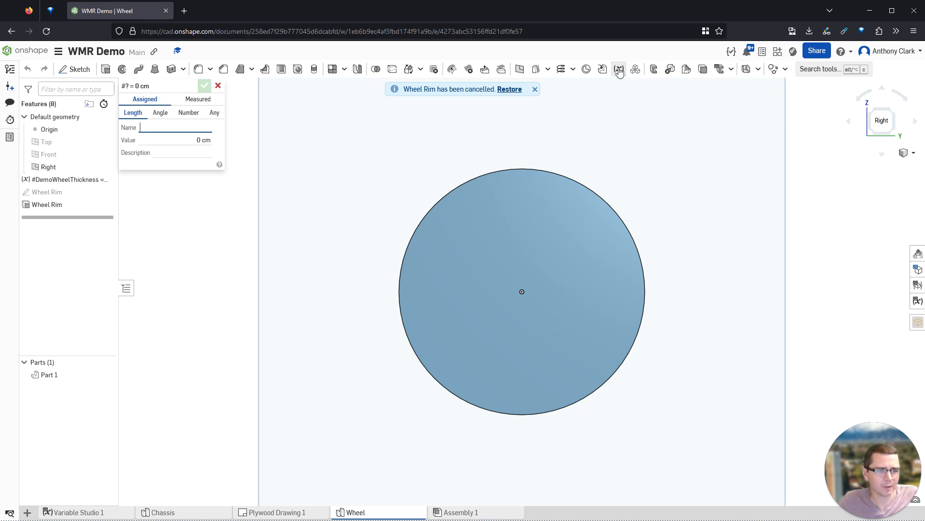
click(206, 99)
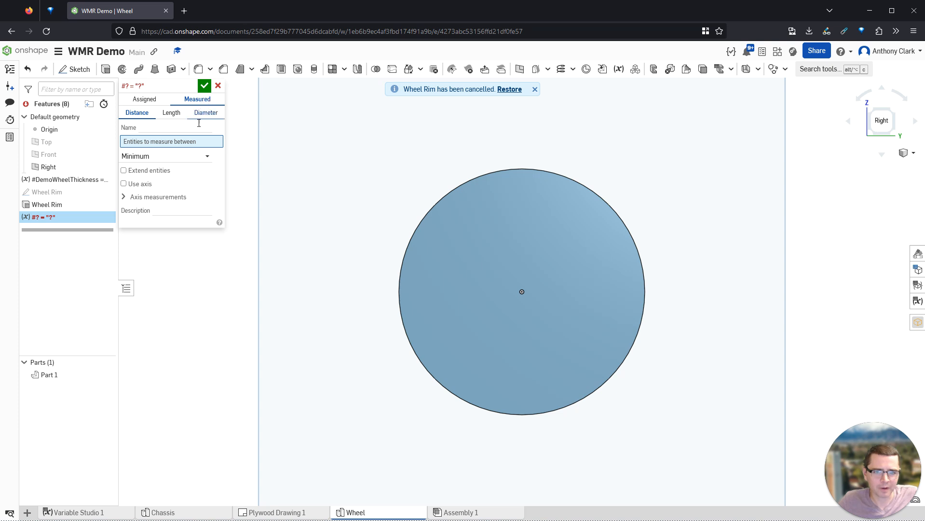
click(149, 128)
text(DemoWheelDiameter)
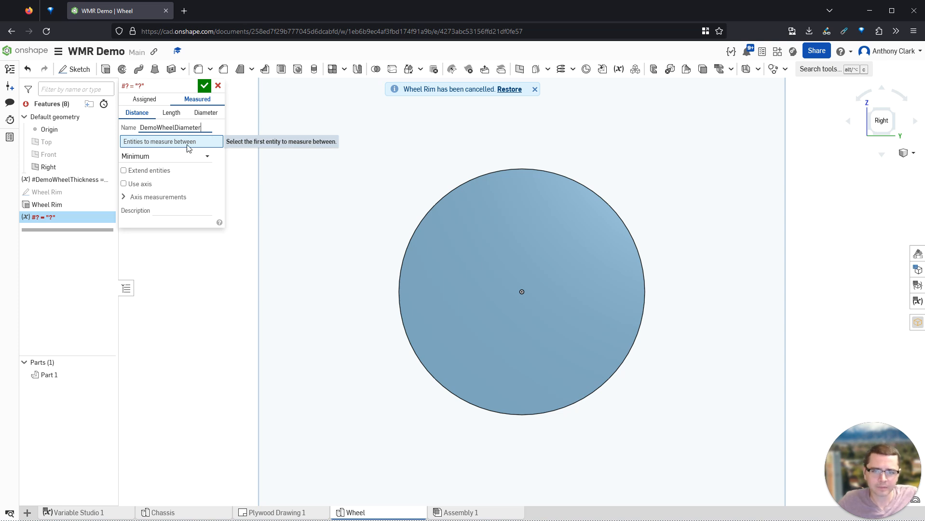
click(476, 180)
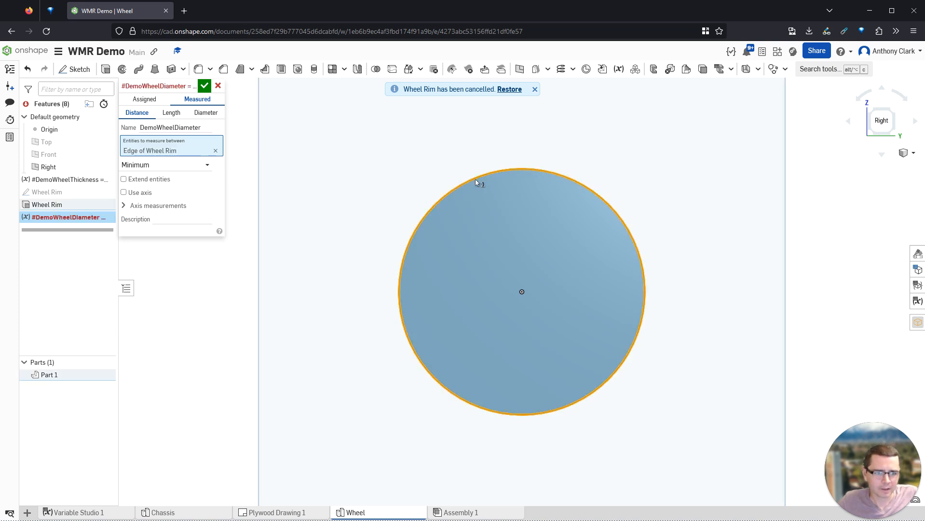
click(201, 166)
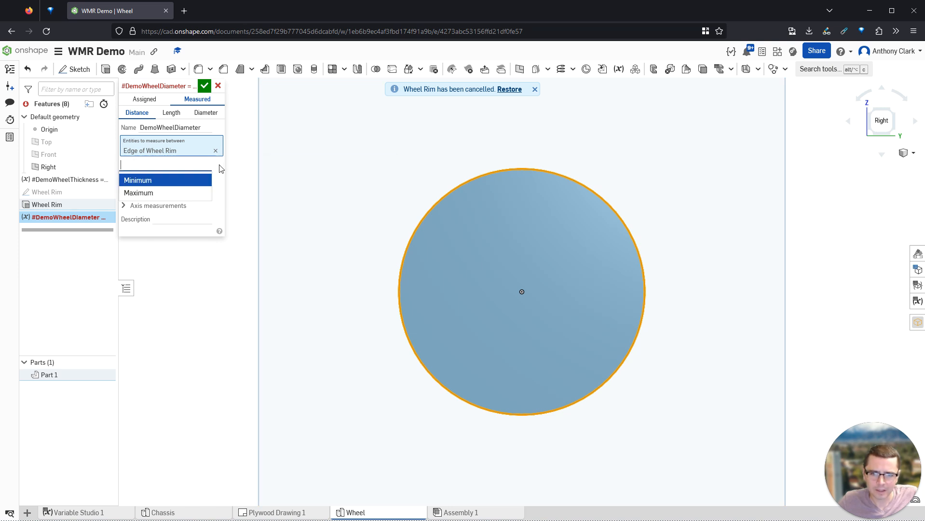
click(220, 169)
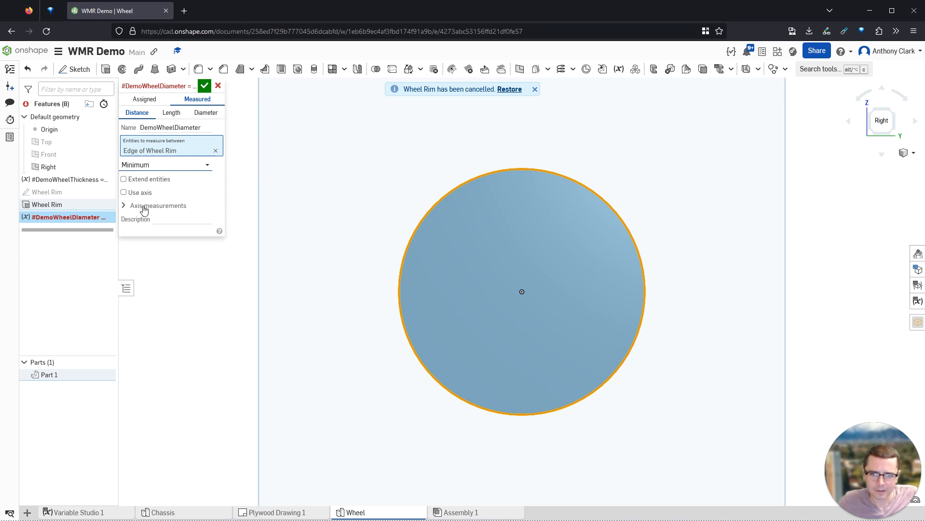
click(205, 86)
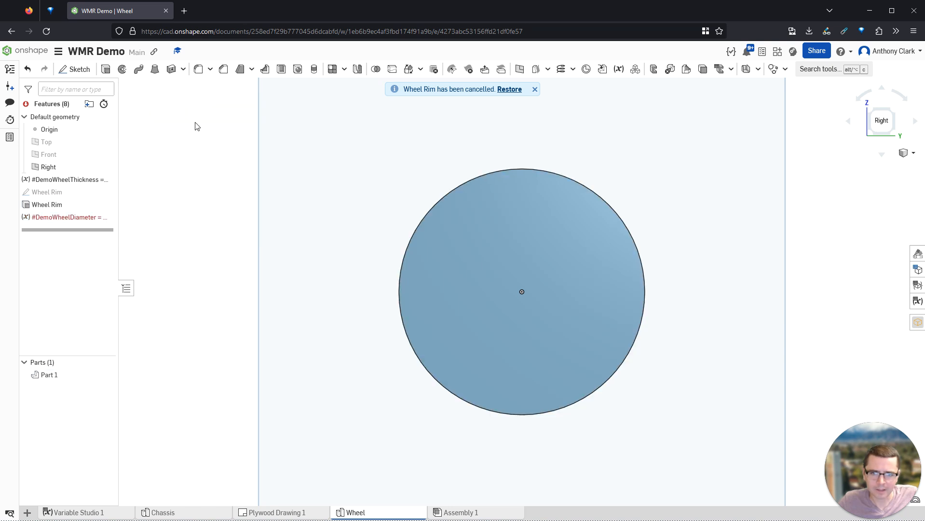
- Change #DemoWheelDiameter to measure the distance from the rim edge to the origin
double_click(73, 217)
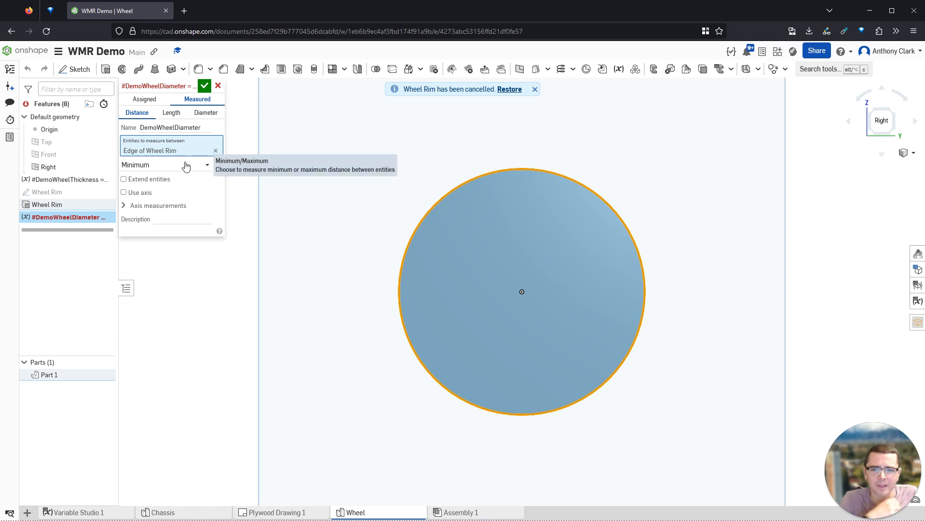
click(171, 113)
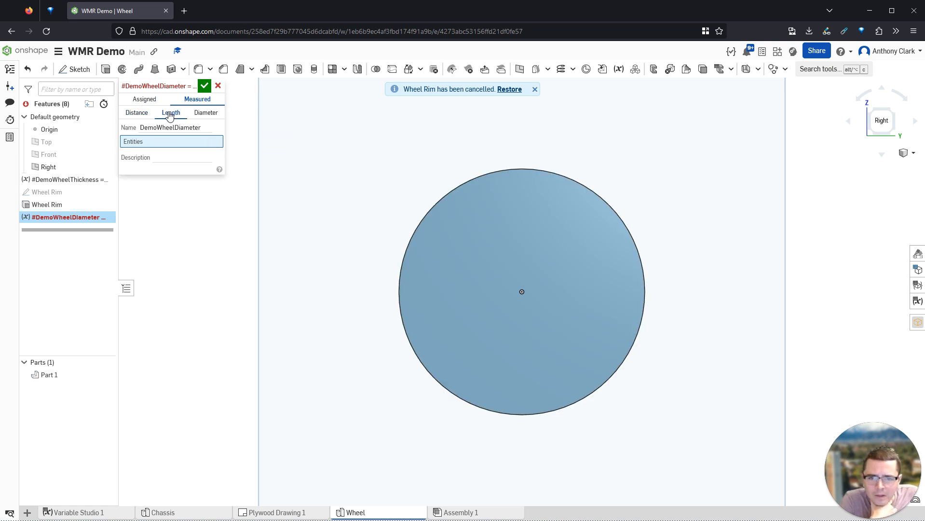
click(454, 192)
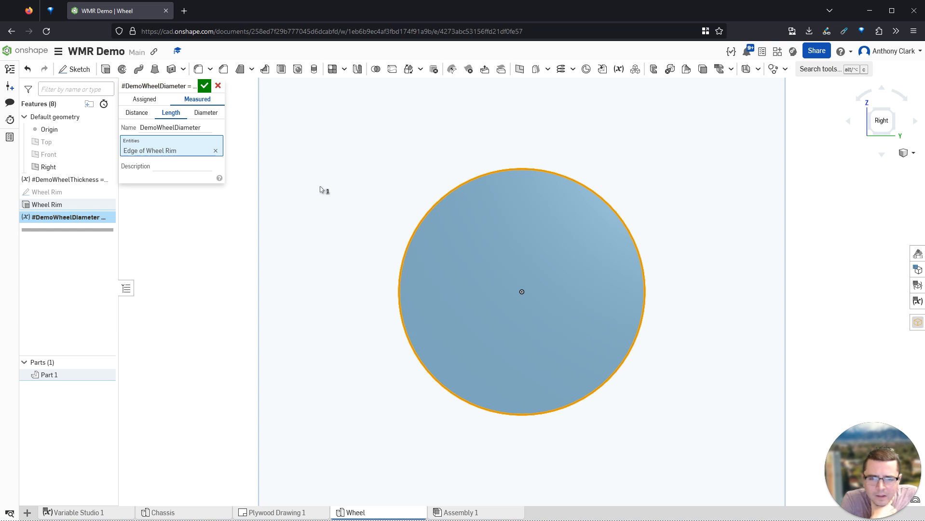
click(216, 151)
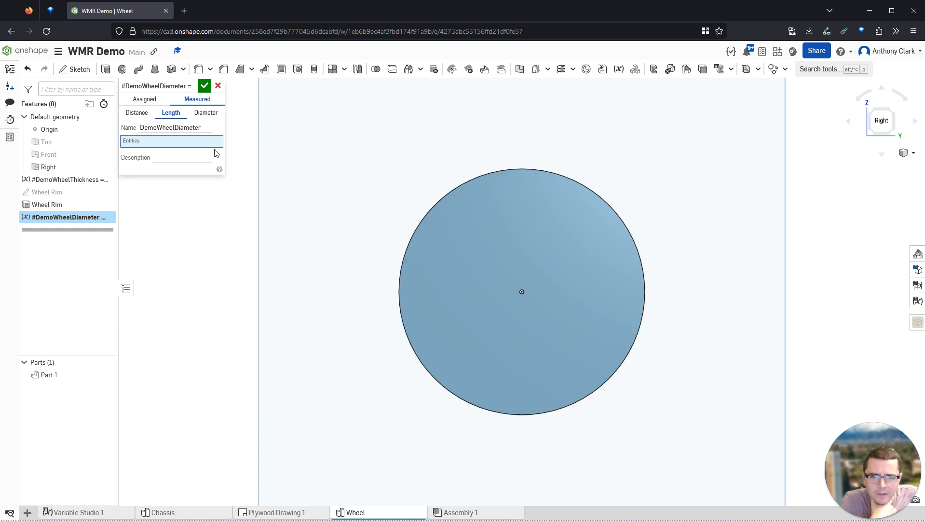
click(137, 112)
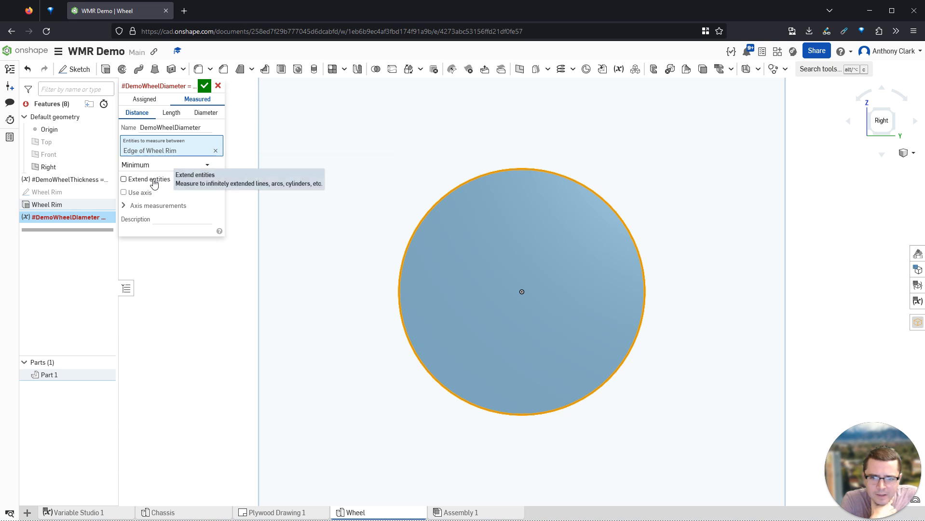
click(124, 192)
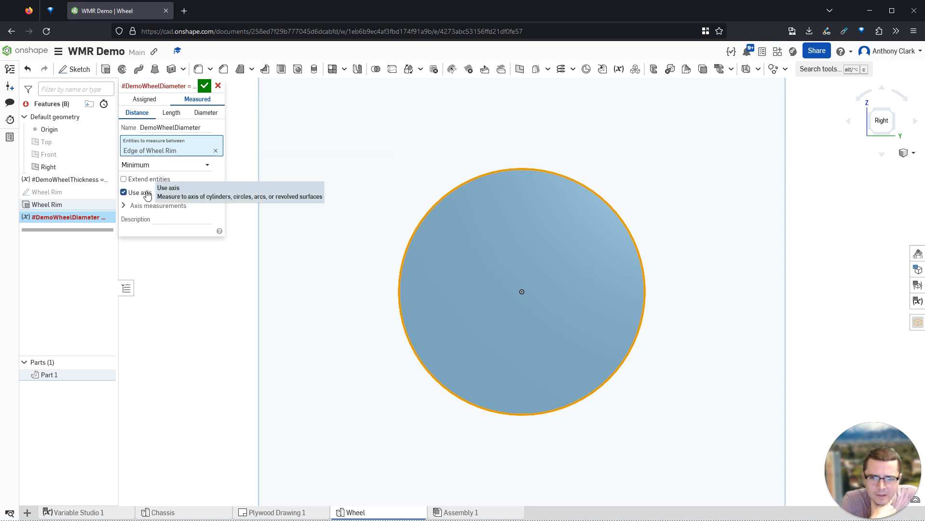
click(521, 293)
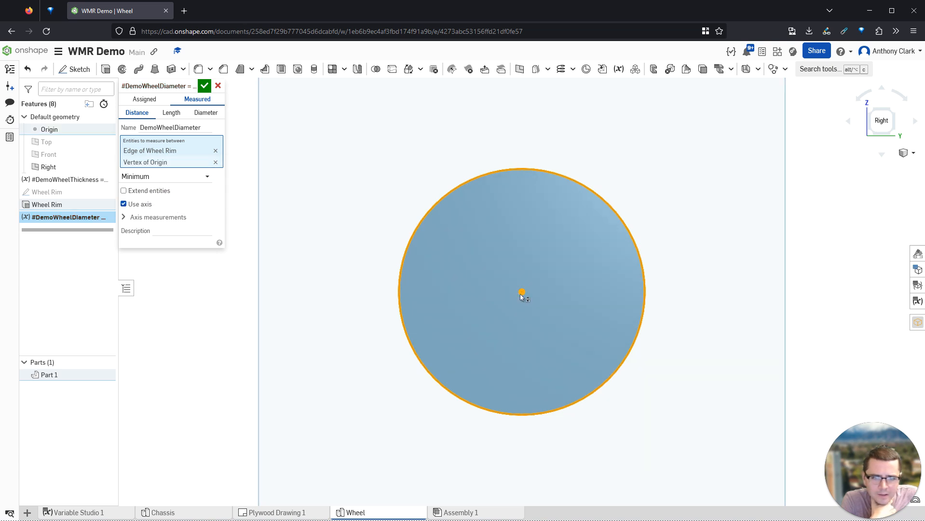
click(156, 219)
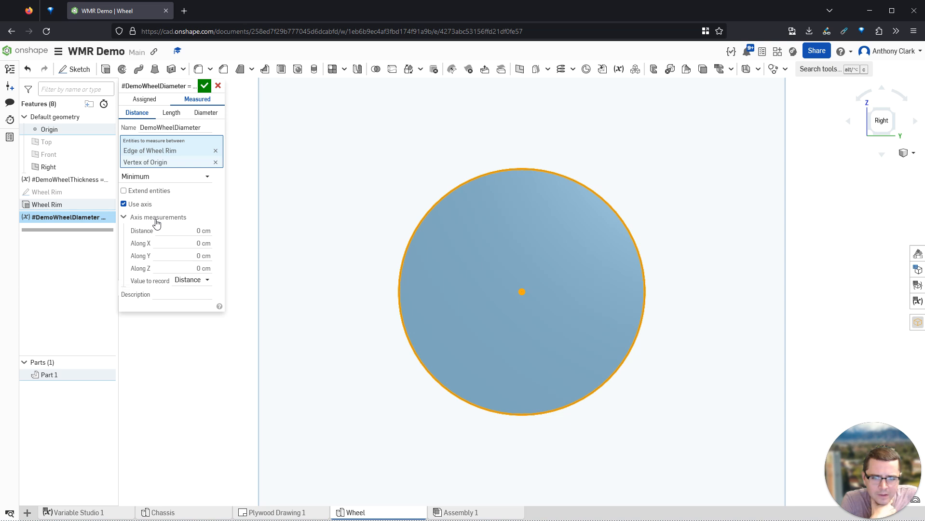
click(199, 281)
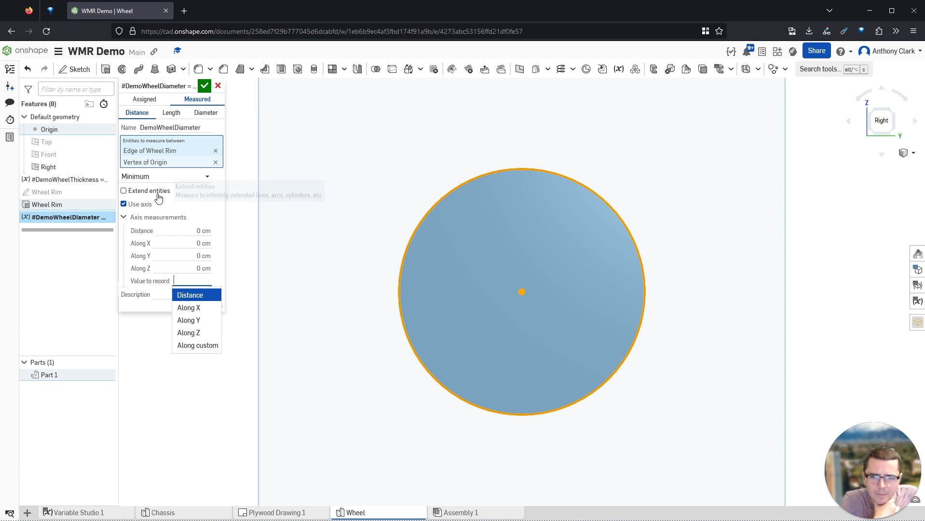
click(164, 178)
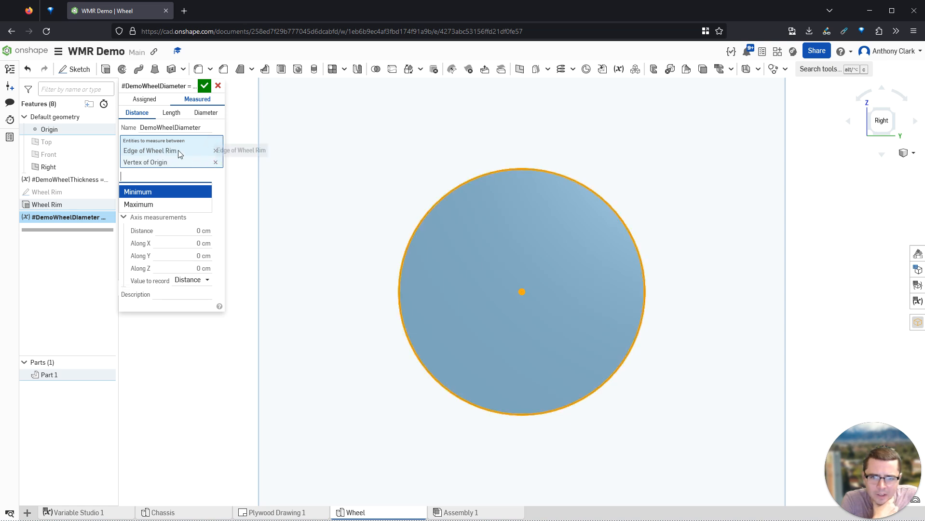
- Keep the minimum measurement, turn off axis measurement, and commit #DemoWheelDiameter at 3.59 cm
click(176, 295)
click(124, 205)
click(127, 208)
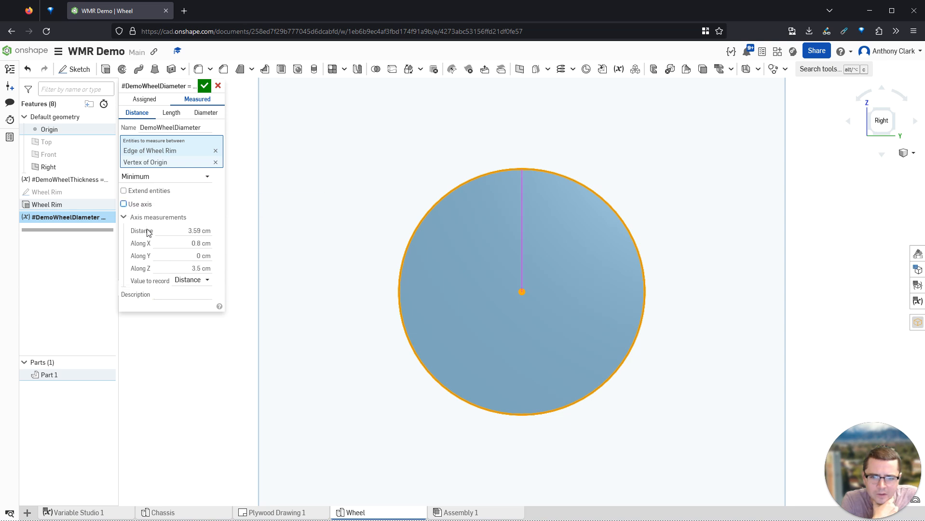
click(147, 193)
click(148, 192)
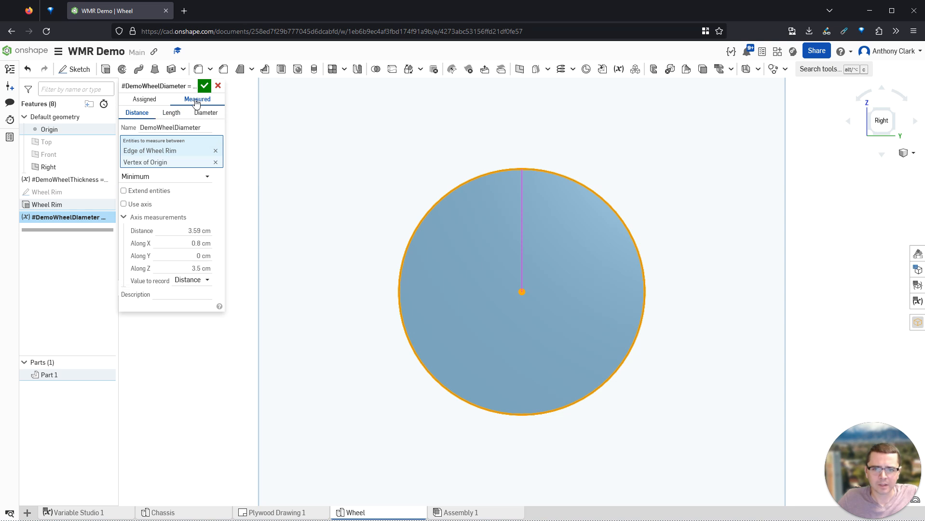
click(205, 85)
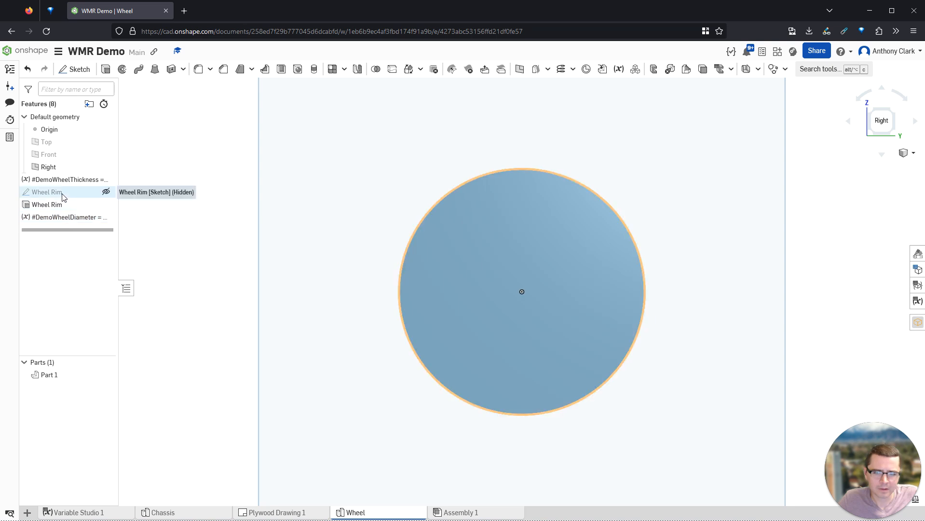
- Reopen #DemoWheelDiameter without changes, then delete it
double_click(67, 219)
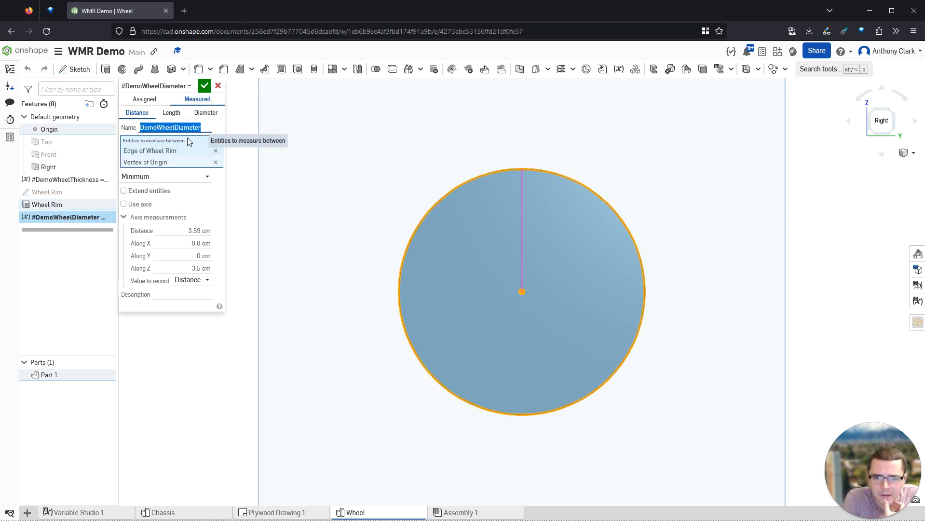
click(218, 87)
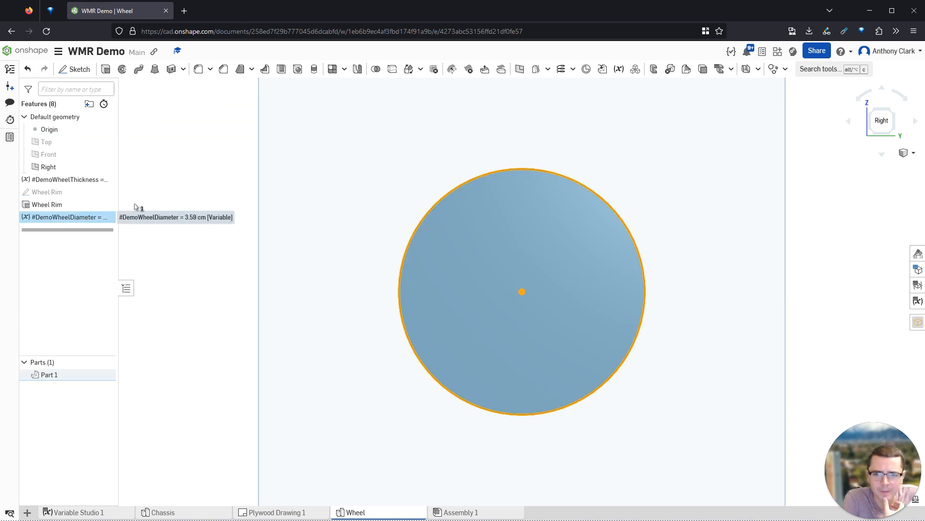
key(Delete)
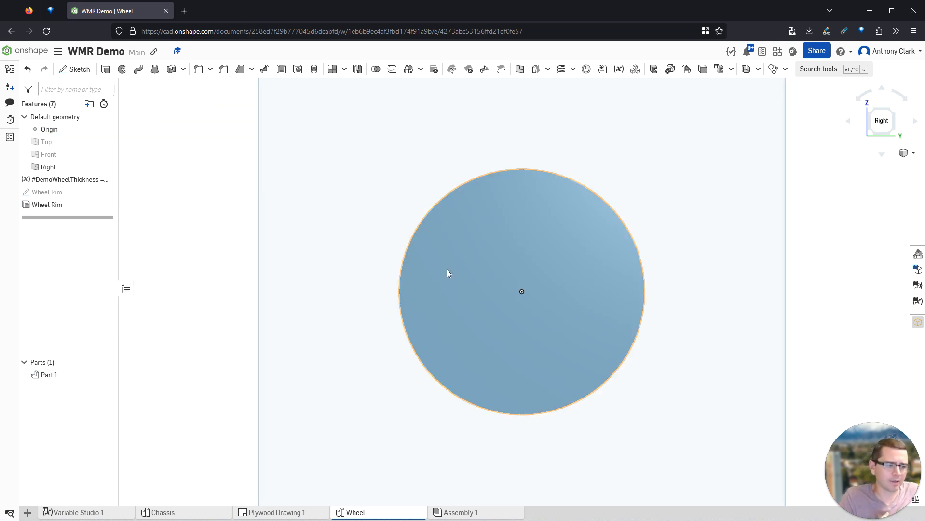
- In the Chassis studio, add a measured variable #Test between the plate's two long edges
mouse_move(474, 259)
right_down()
mouse_move(500, 248)
mouse_move(477, 268)
right_up()
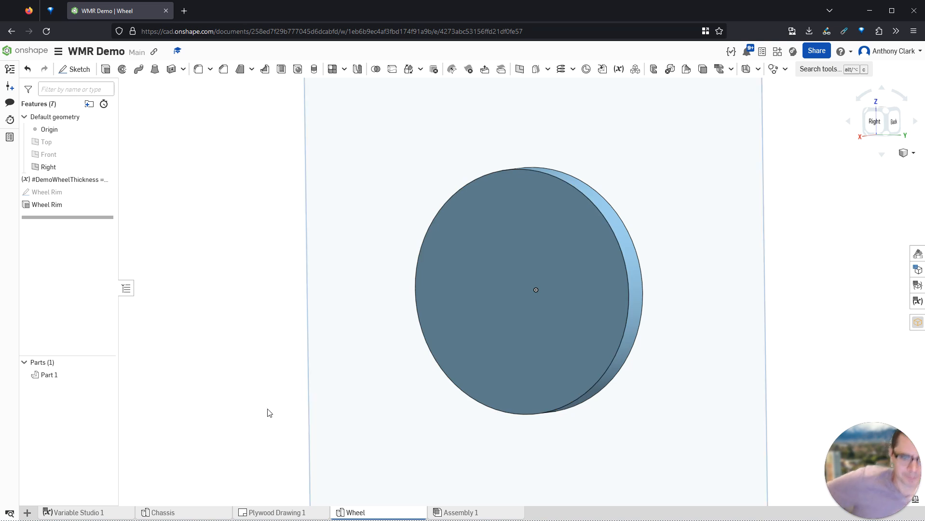
click(207, 515)
right_drag(415, 307, 433, 260)
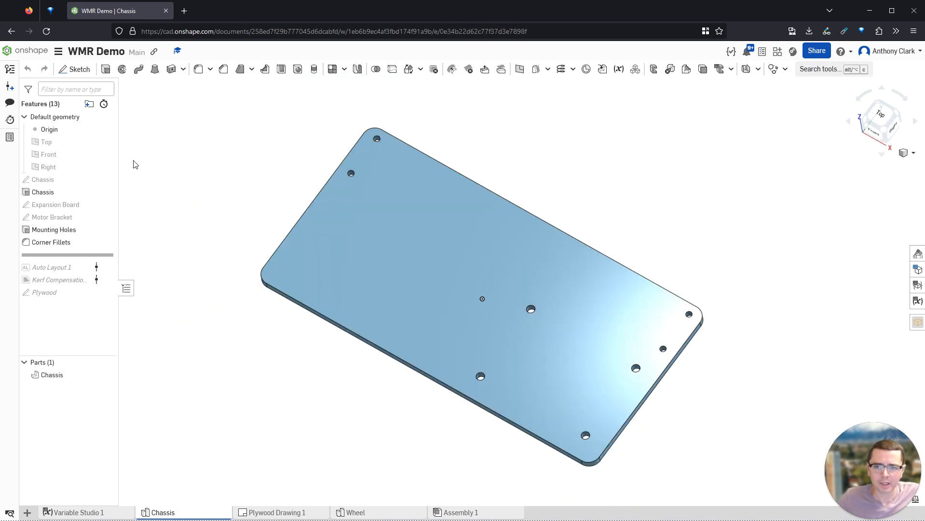
click(619, 69)
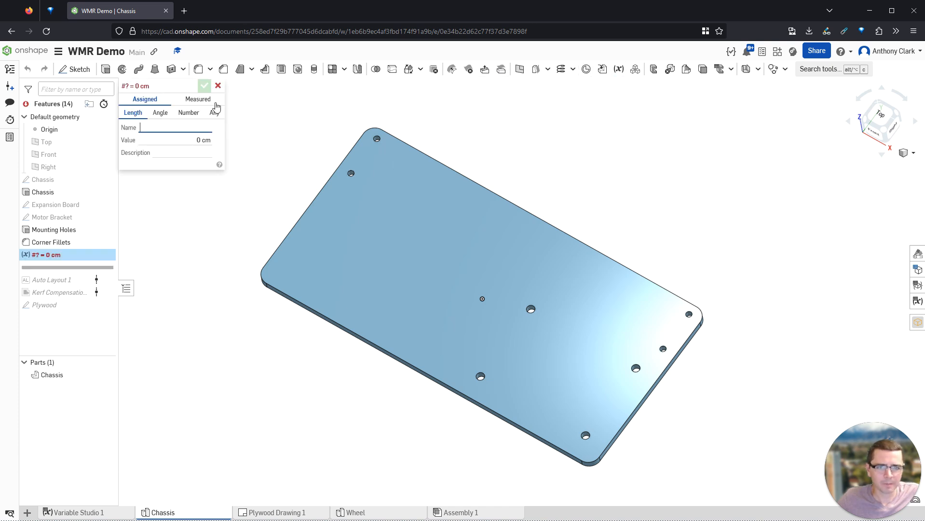
click(199, 100)
click(150, 127)
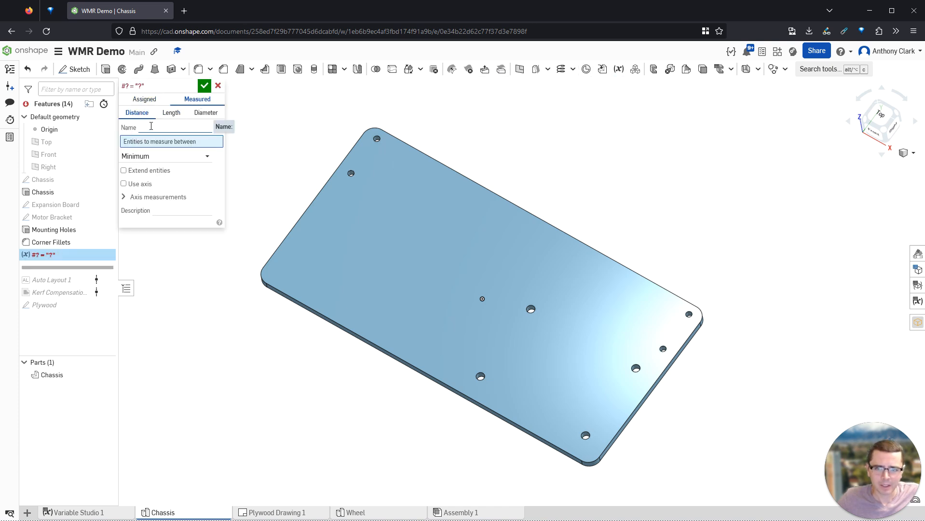
text(Test)
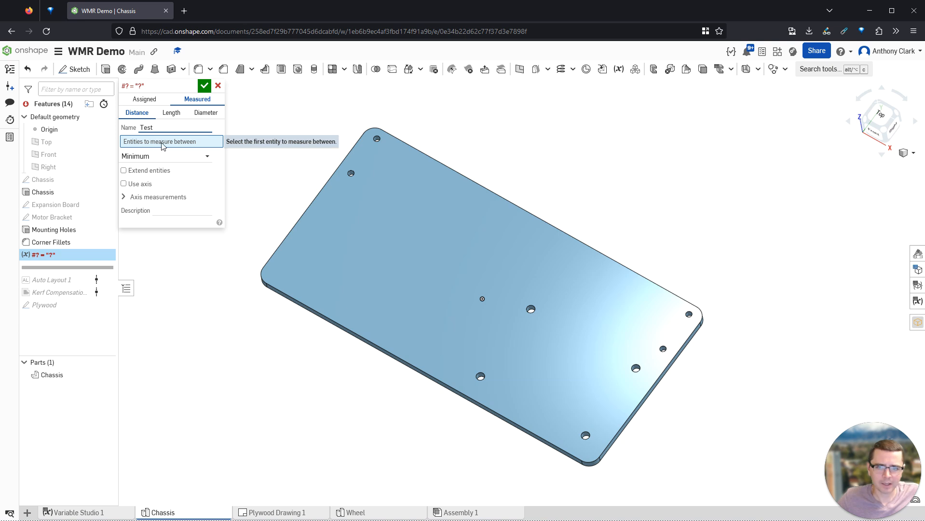
click(461, 174)
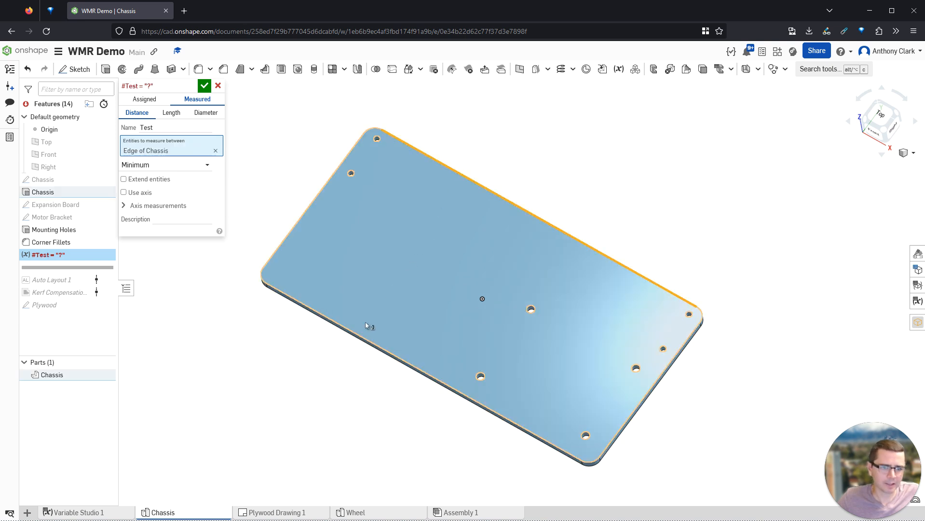
click(352, 334)
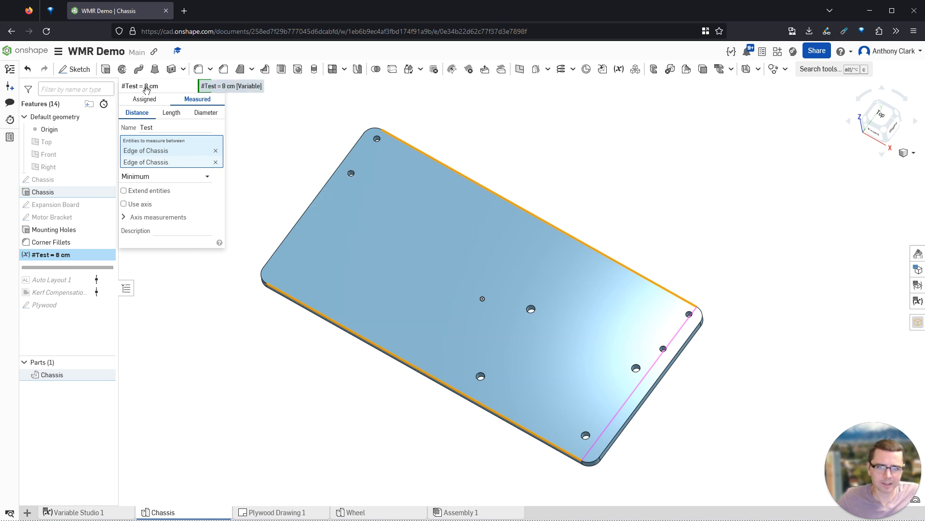
click(205, 87)
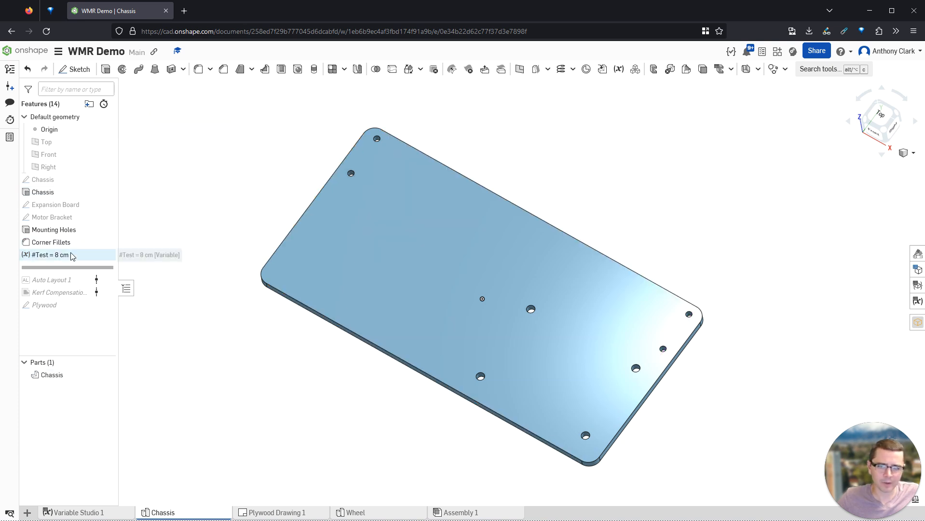
- Delete the #Test variable and return to the Wheel part studio
click(110, 255)
key(Delete)
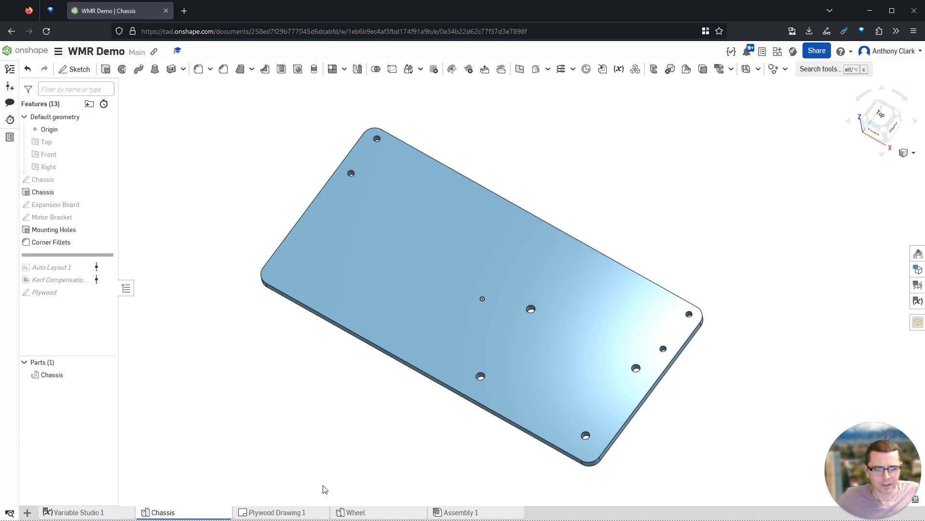
click(374, 513)
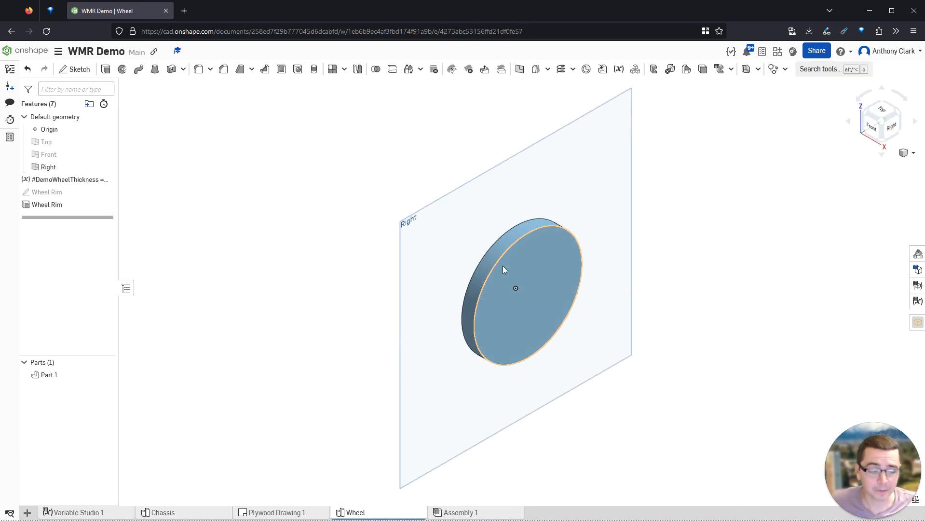
- Add a concentric inner circle of diameter '7 cm - 1' (Ø6) to the Wheel Rim sketch, making a ring
double_click(59, 193)
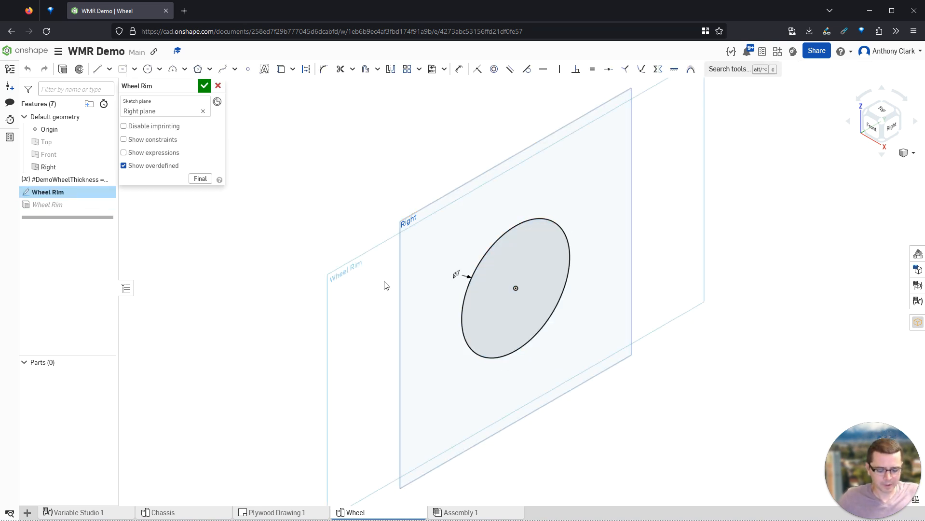
key(n)
key(c)
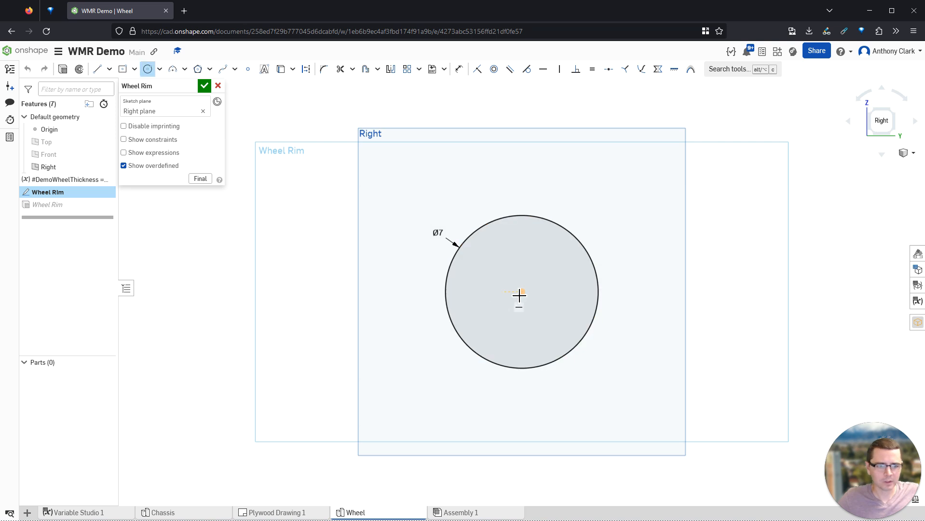
click(527, 295)
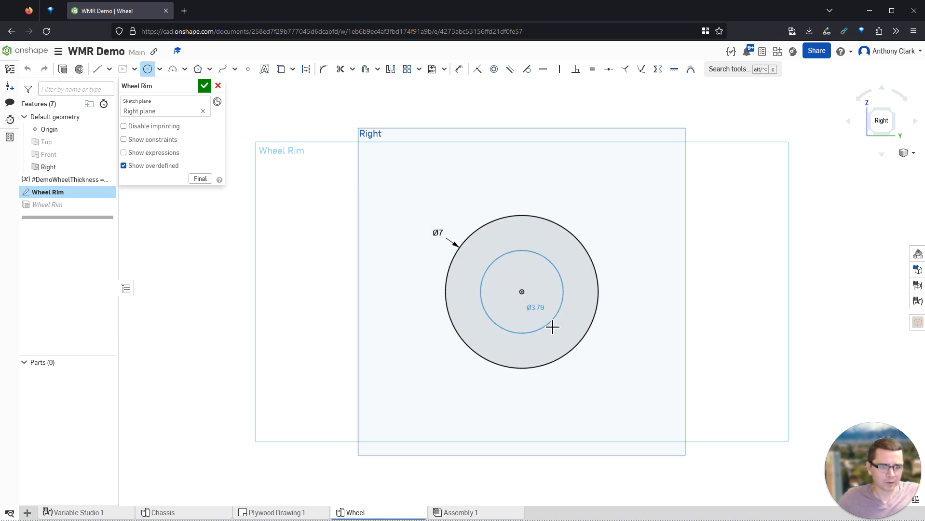
click(561, 305)
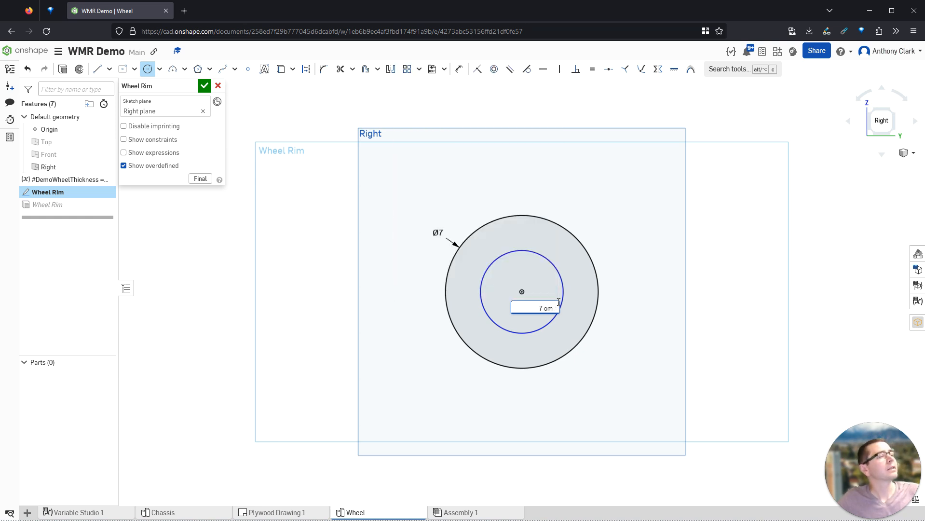
text(7 cm - 1)
key(Return)
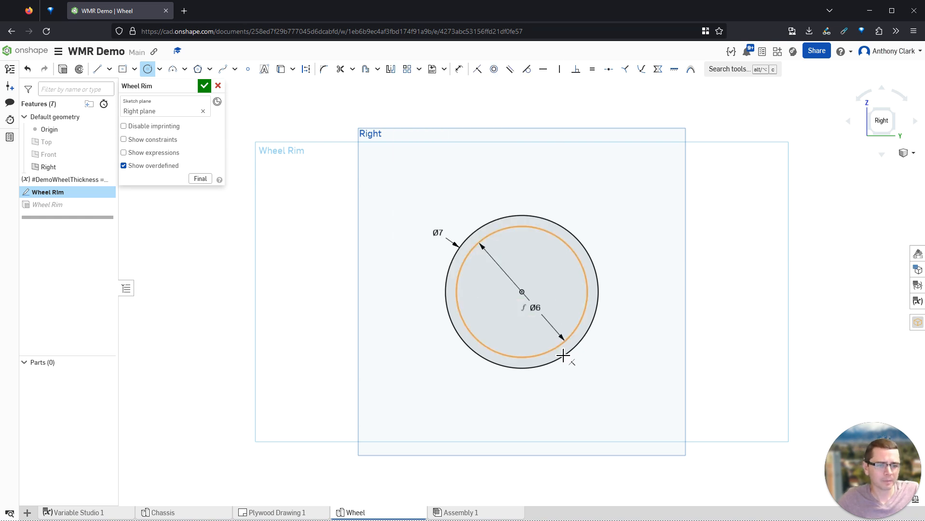
click(535, 309)
key(Escape)
drag(535, 308, 419, 266)
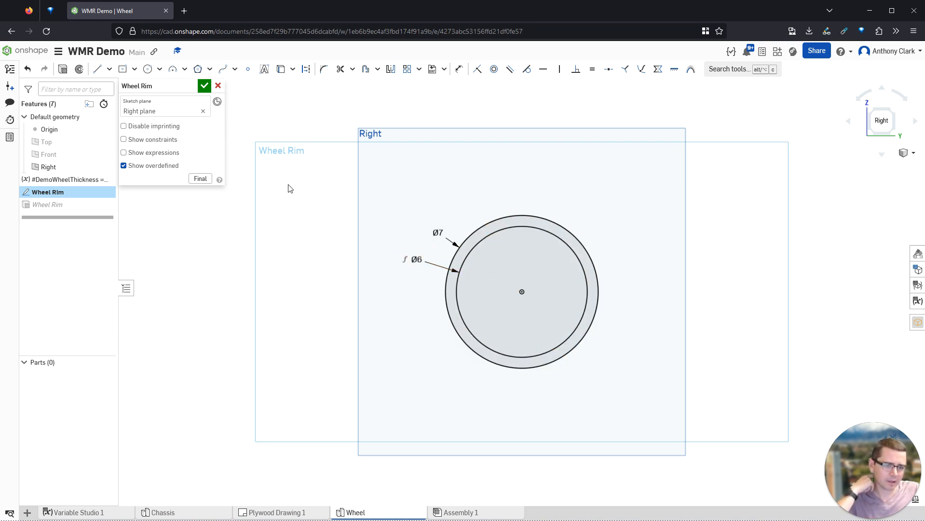
click(205, 86)
- Start a new sketch on the Right plane
right_drag(482, 234, 461, 253)
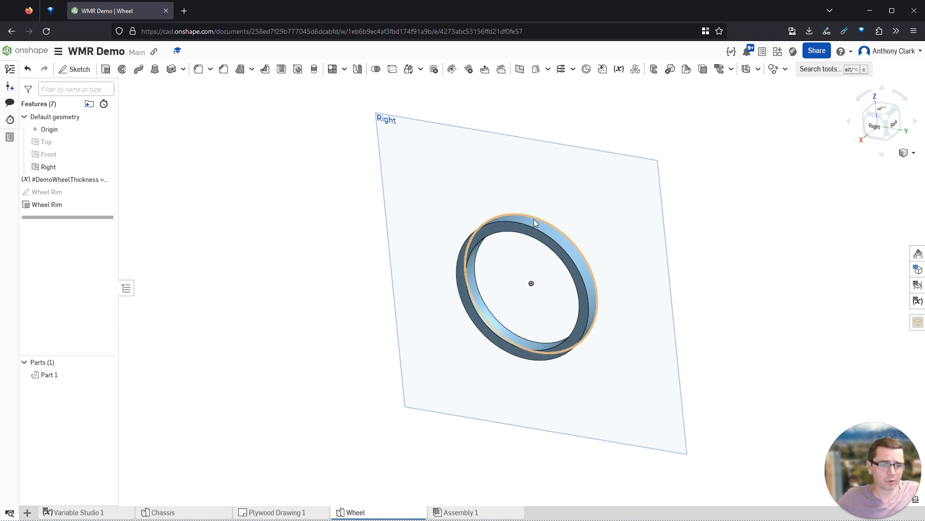
right_drag(470, 250, 467, 293)
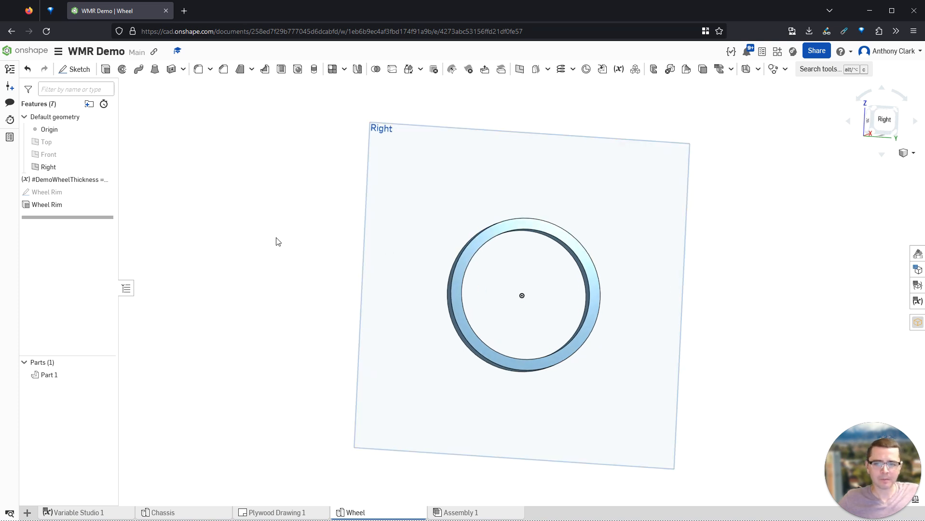
click(447, 236)
key(shift+s)
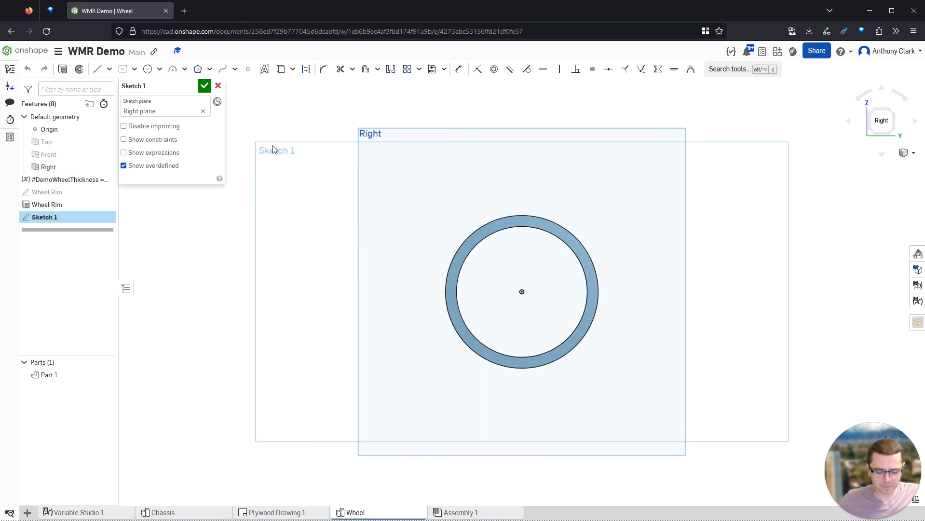
- Name the sketch 'Cross Spokes' and draw vertical and horizontal centre-point rectangles on the origin
key(shift+n)
text(Cros)
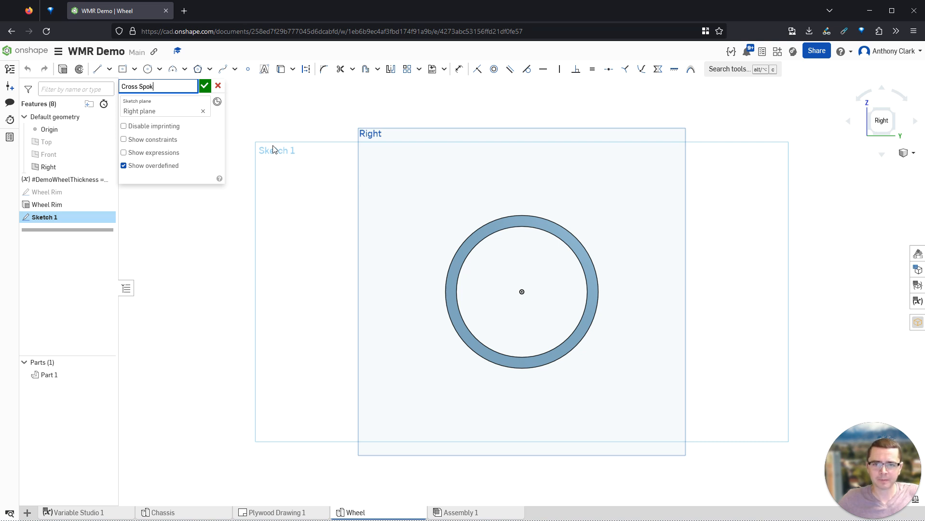
text(s Spokes)
click(123, 69)
click(522, 292)
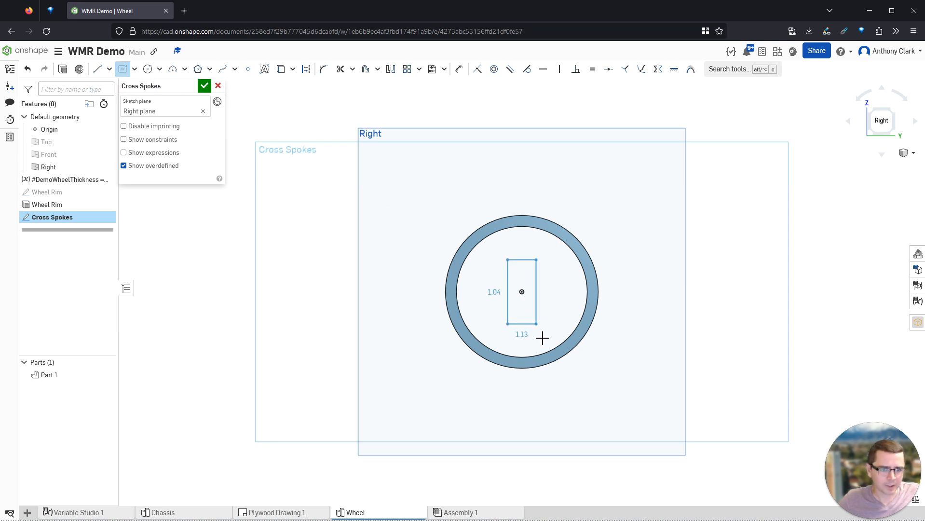
click(546, 370)
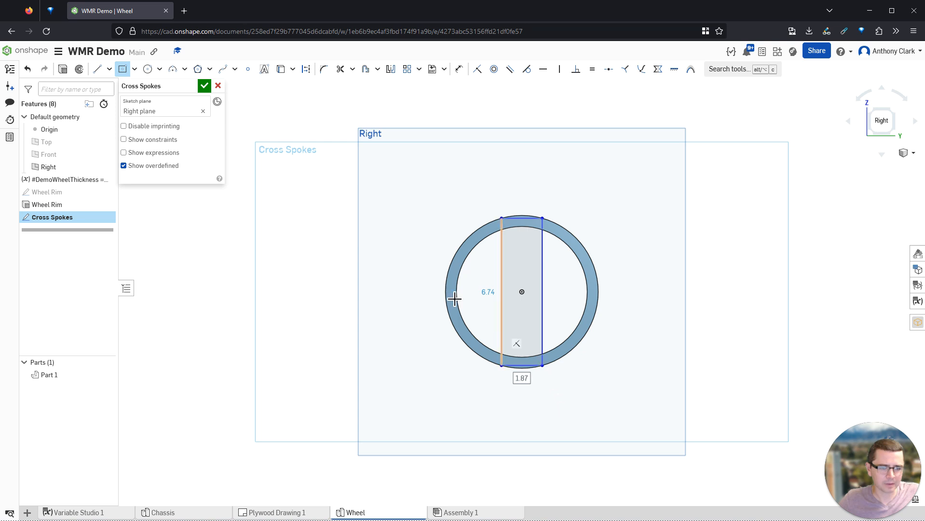
click(526, 296)
click(598, 326)
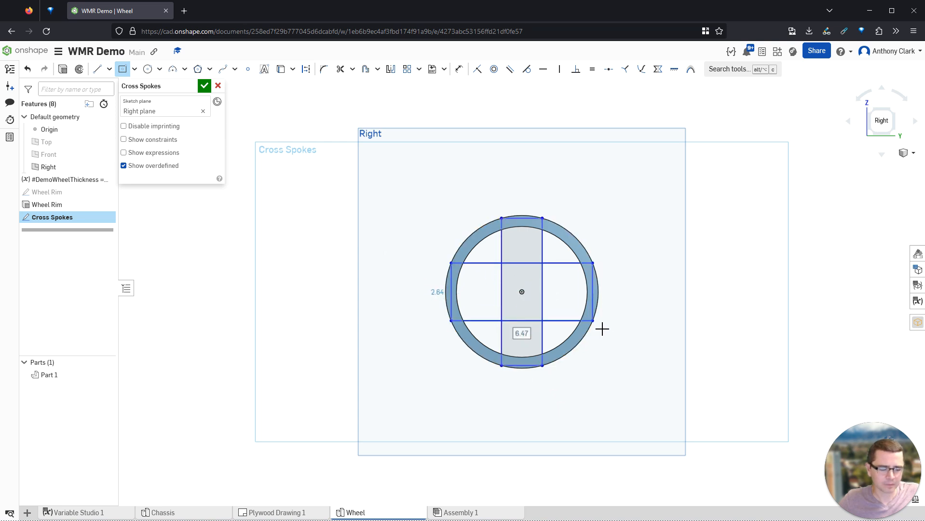
- Dimension the vertical spoke's width and the horizontal spoke's height
key(d)
click(524, 218)
click(531, 196)
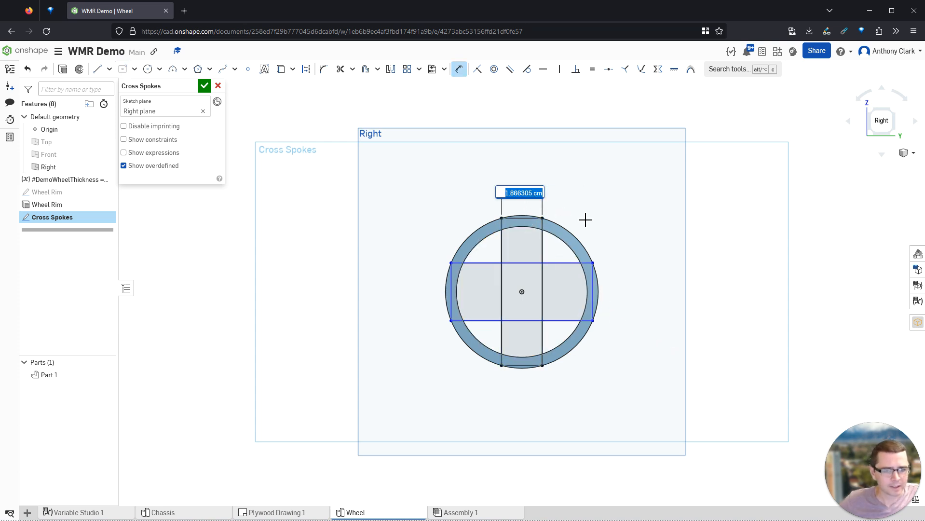
text(1.25)
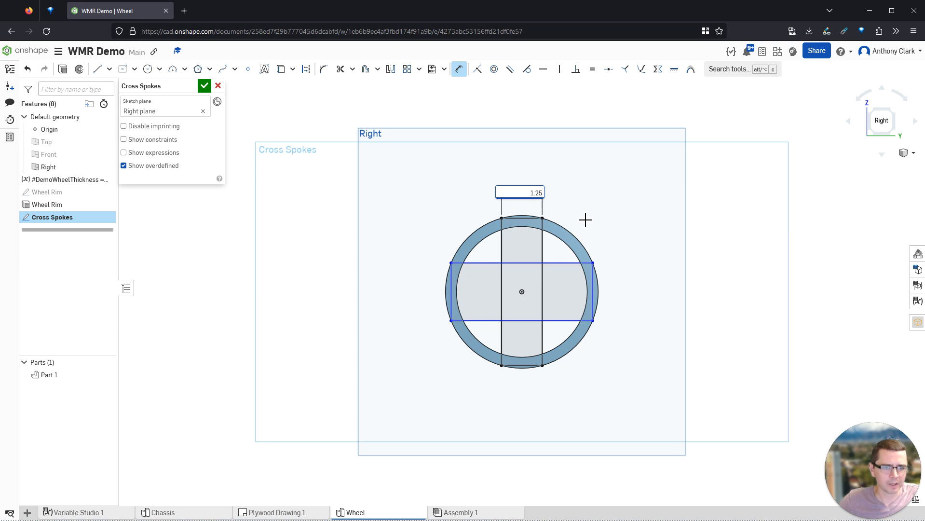
key(Return)
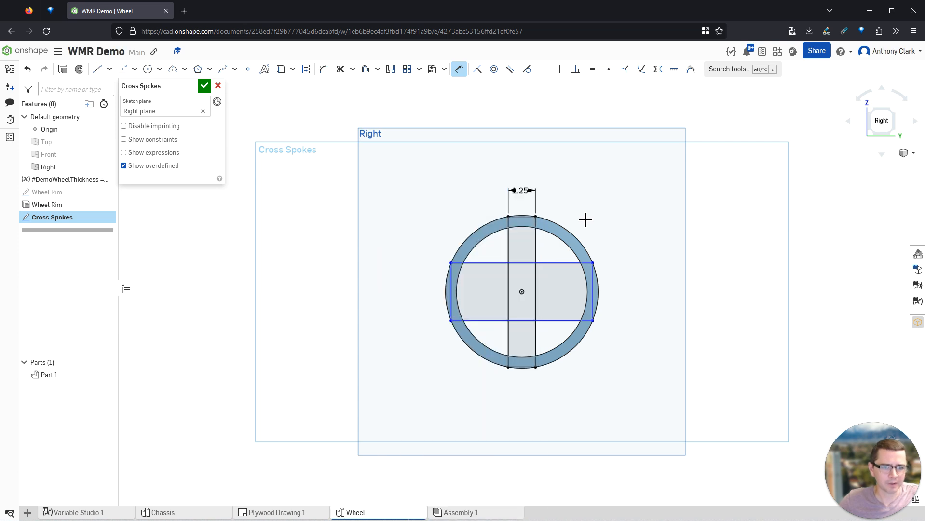
click(593, 291)
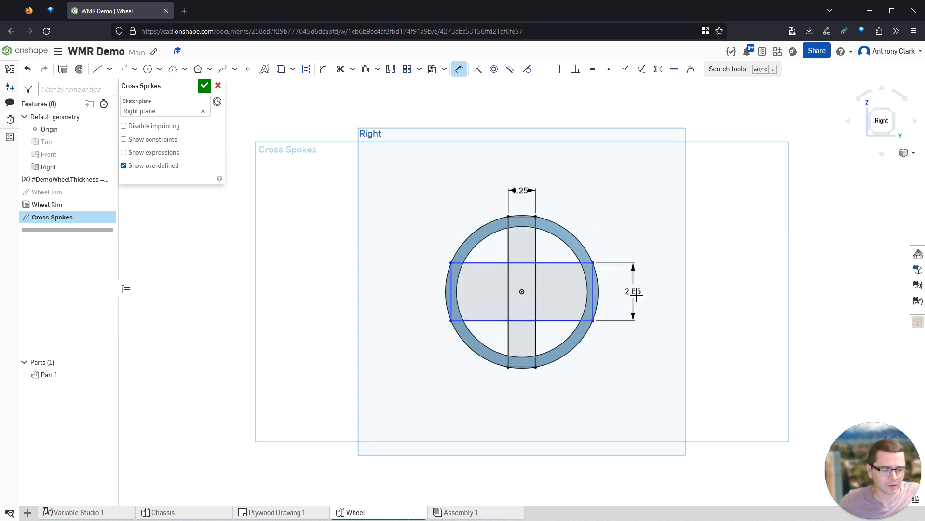
click(637, 295)
text(1.25)
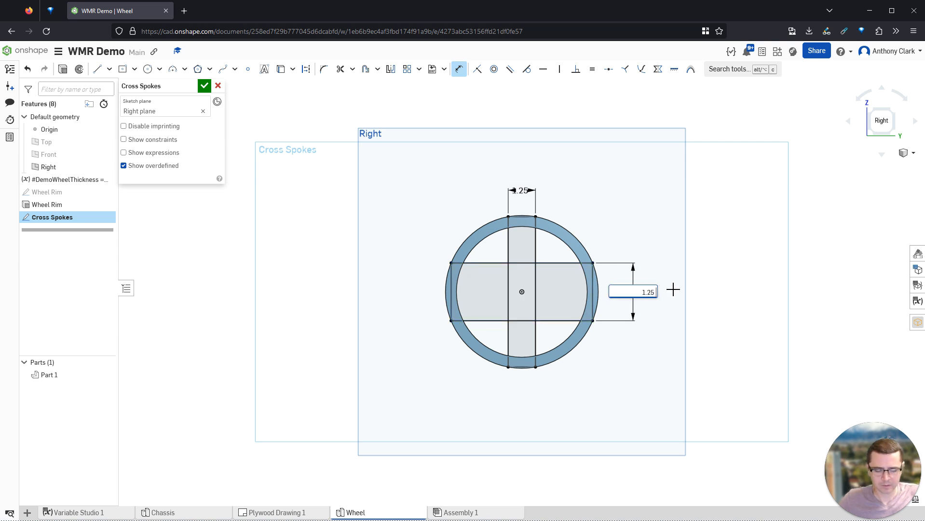
key(Return)
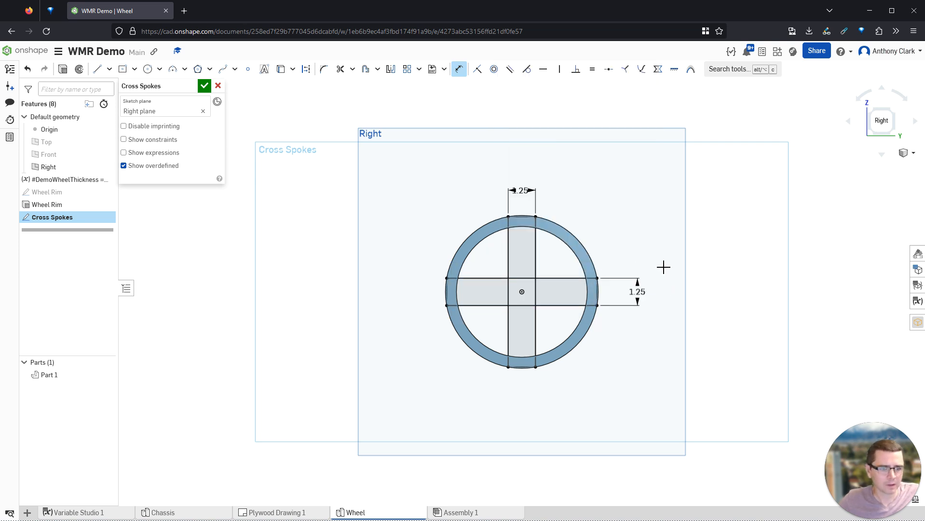
- Tidy the dimension labels, correct the spoke width to 1.25, and finish the sketch
drag(636, 292, 619, 261)
drag(520, 190, 557, 199)
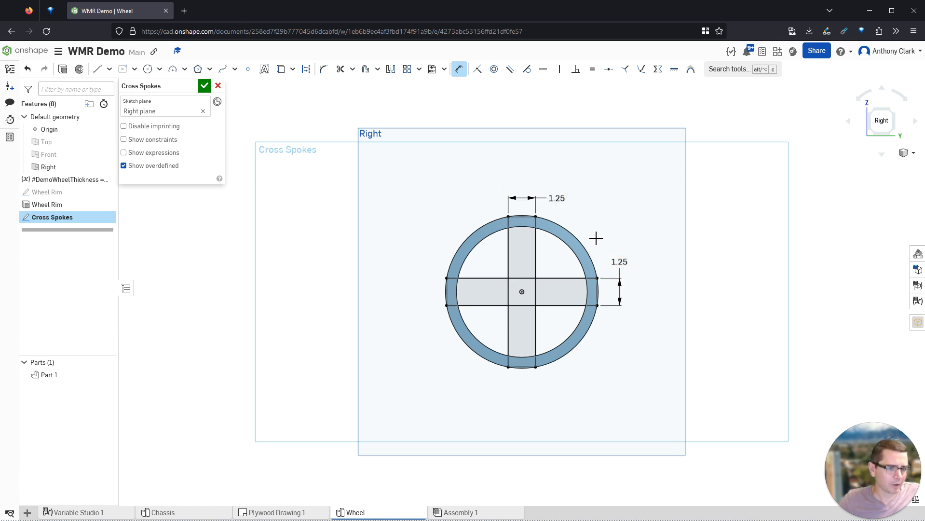
double_click(557, 198)
text(1.25)
key(Return)
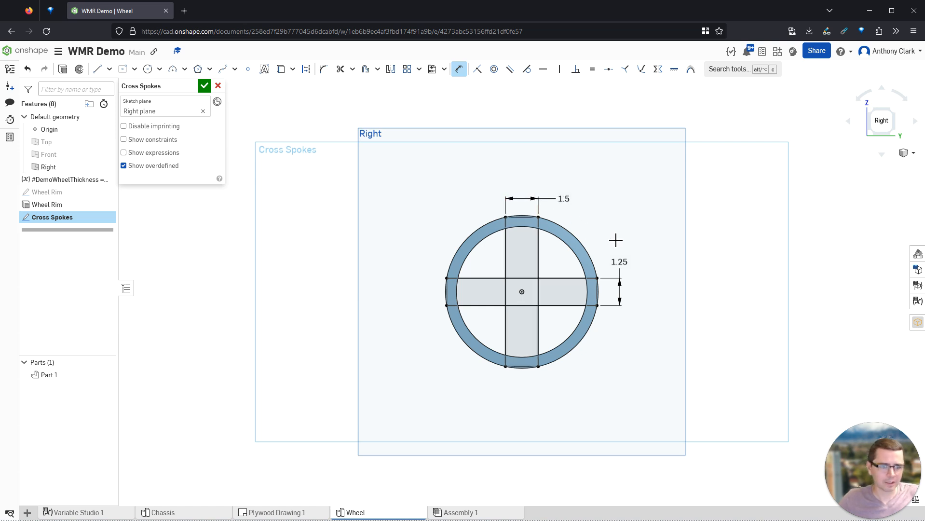
key(Escape)
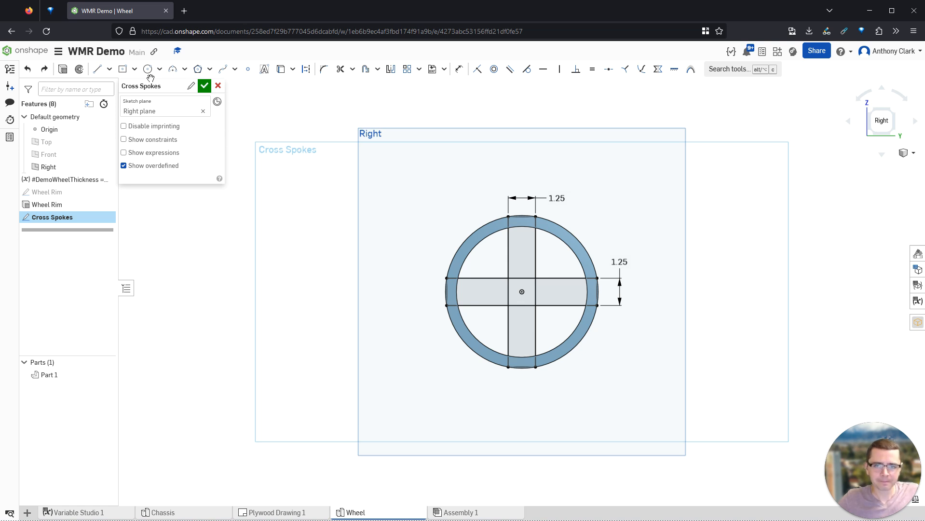
click(83, 72)
- Extrude the Cross Spokes sketch to a depth of #DemoWheelThickness
key(shift+e)
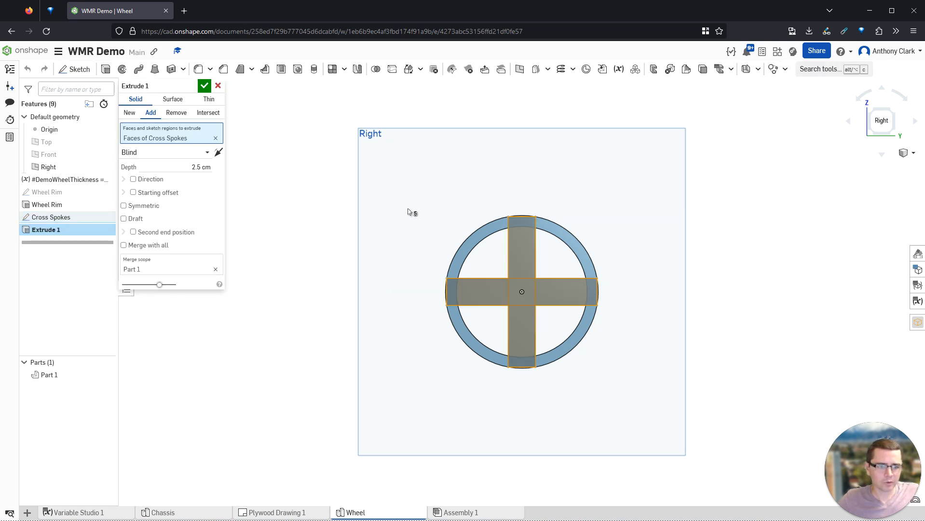
right_drag(409, 213, 368, 221)
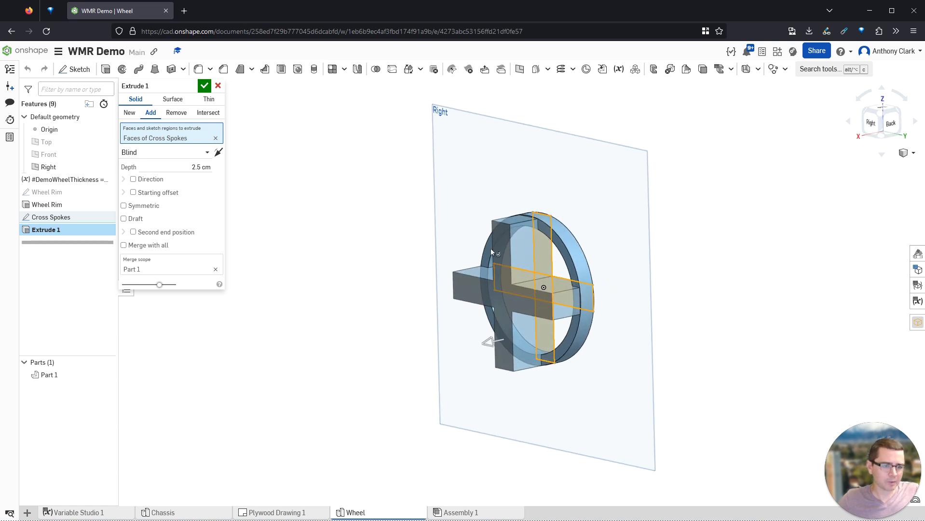
right_drag(602, 296, 626, 295)
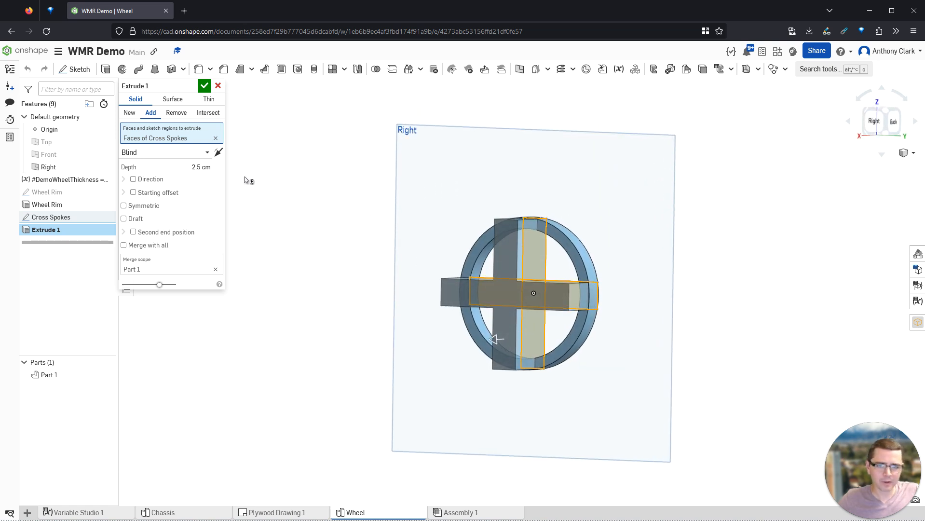
click(183, 170)
text(#de)
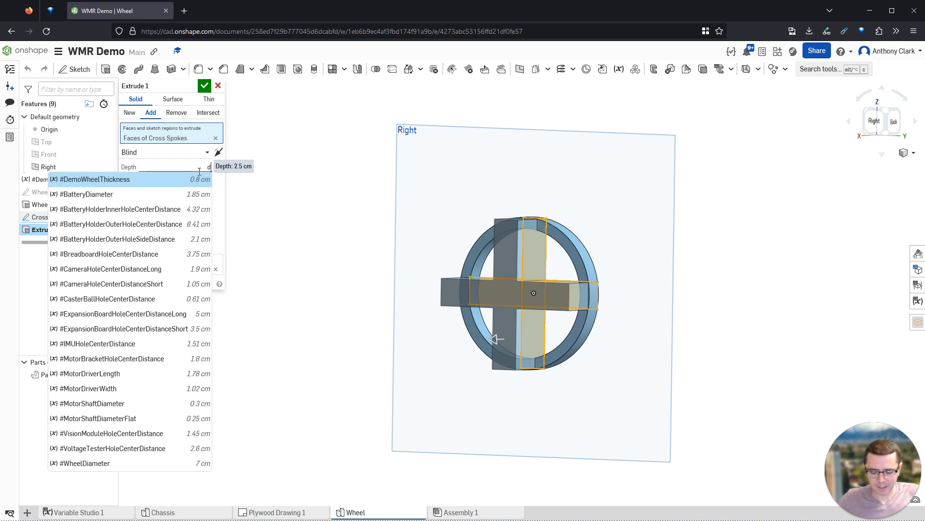
key(BackSpace)
key(Return)
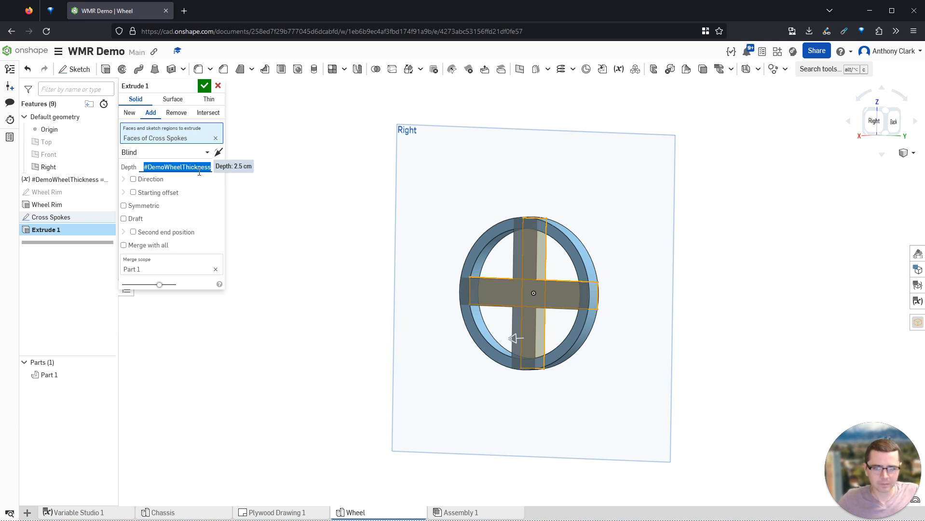
click(204, 85)
- Rename the Extrude 1 feature to 'Cross Spokes'
right_drag(341, 212, 536, 292)
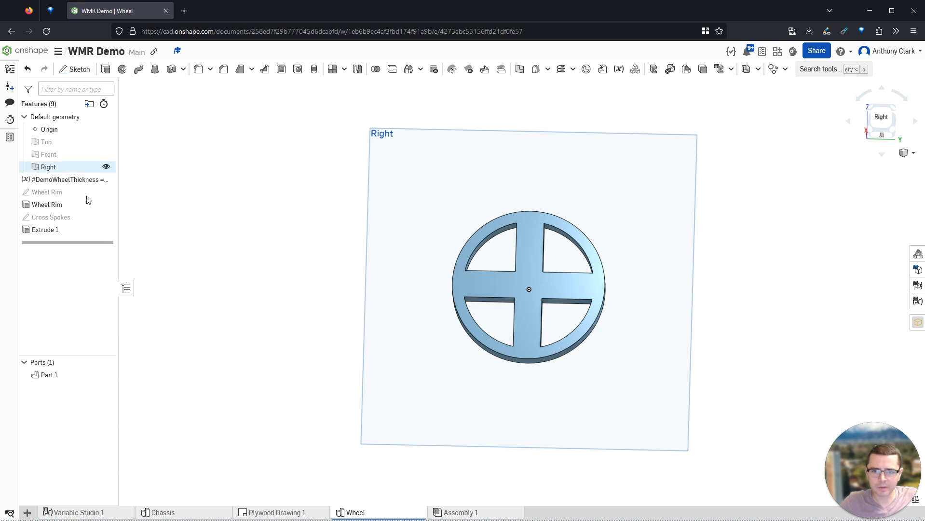
right_click(48, 230)
click(73, 241)
text(Cross Spokes)
key(Return)
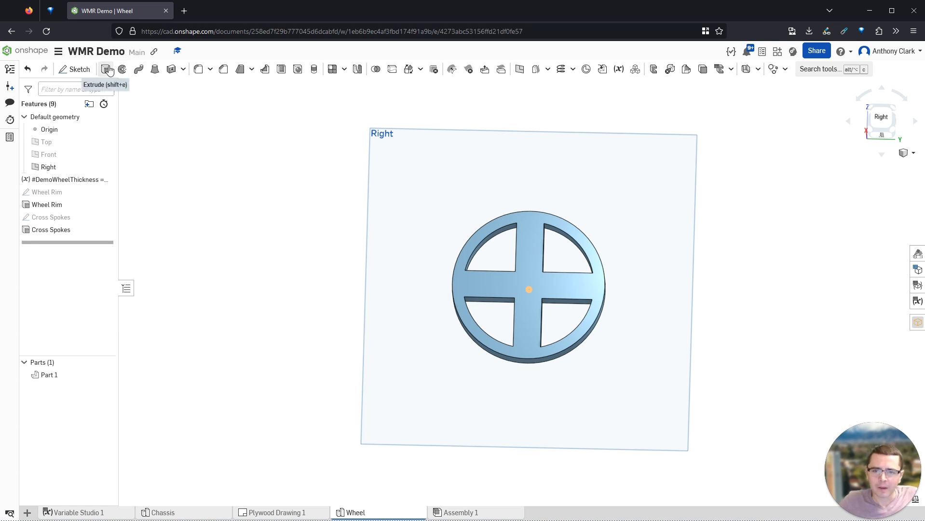
- On the Right plane, sketch a circle at the origin with diameter 1.5
click(412, 188)
key(shift+s)
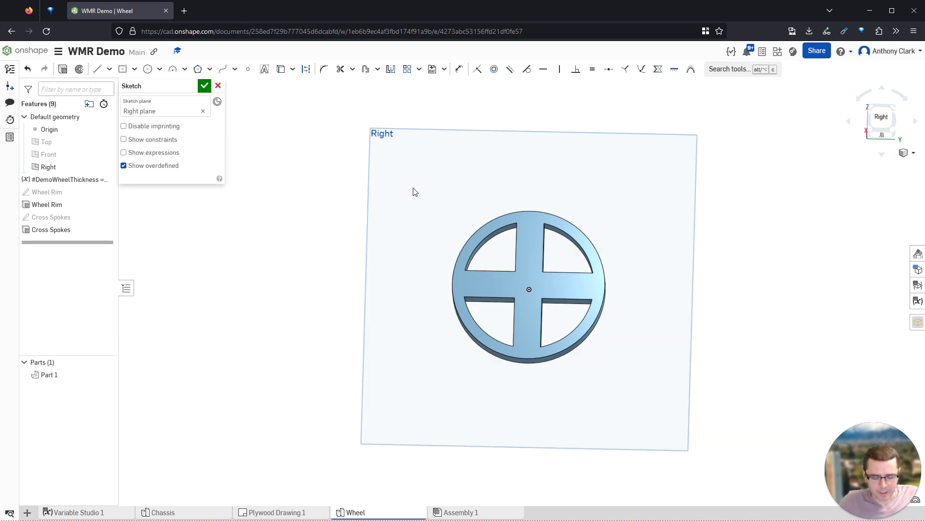
key(c)
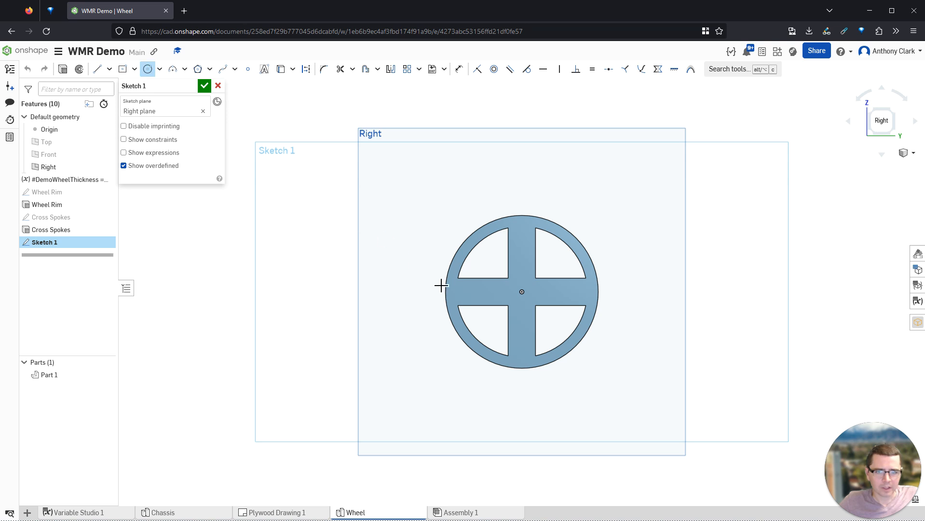
click(556, 331)
key(d)
click(571, 270)
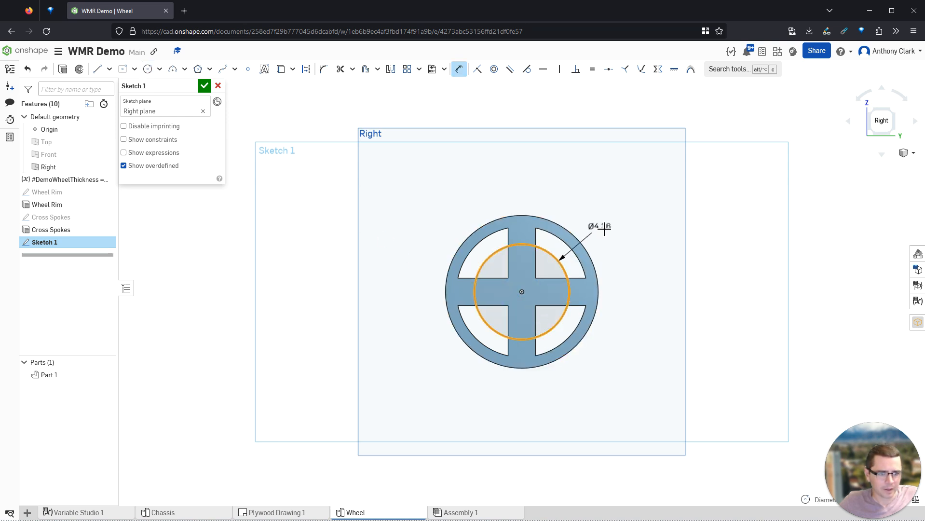
click(657, 281)
text(1.5 c)
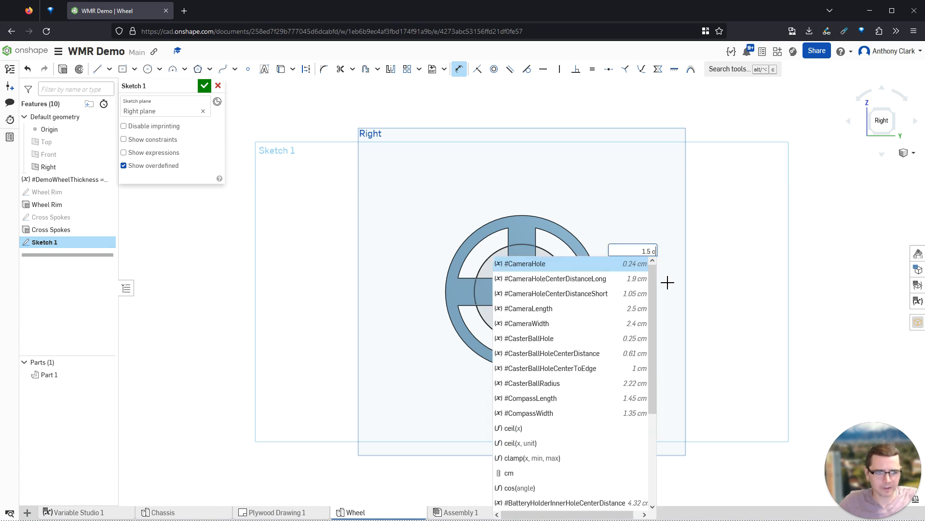
key(Return)
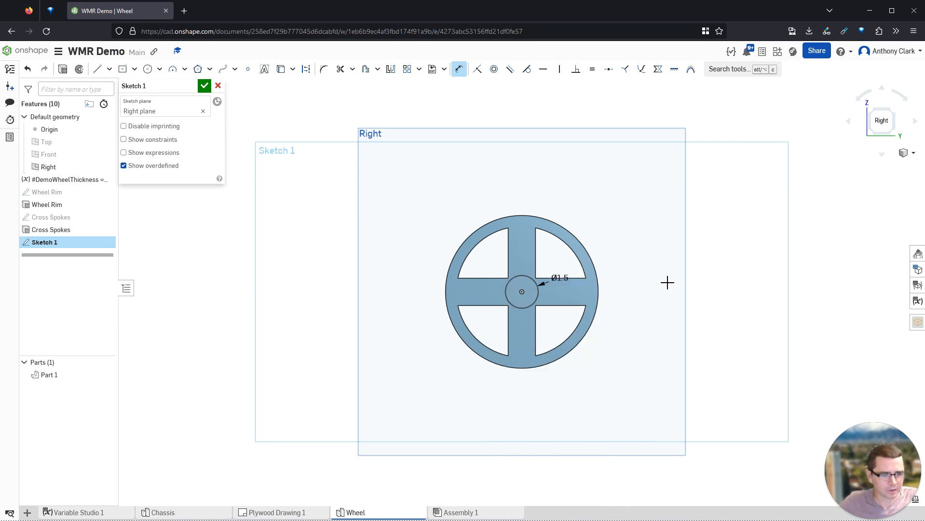
- Rename the sketch to 'Hub' and finish it
scroll(509, 292, up, 4)
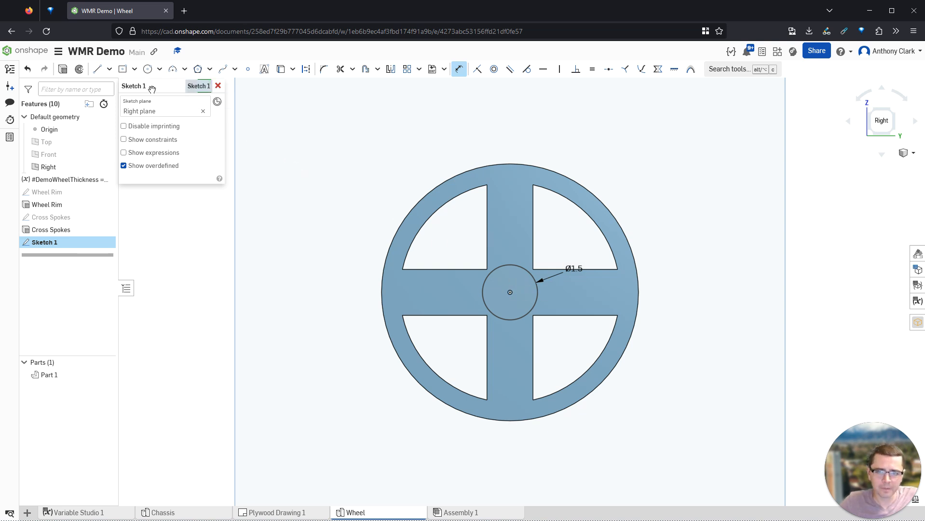
click(189, 87)
text(Hub)
key(Return)
click(204, 88)
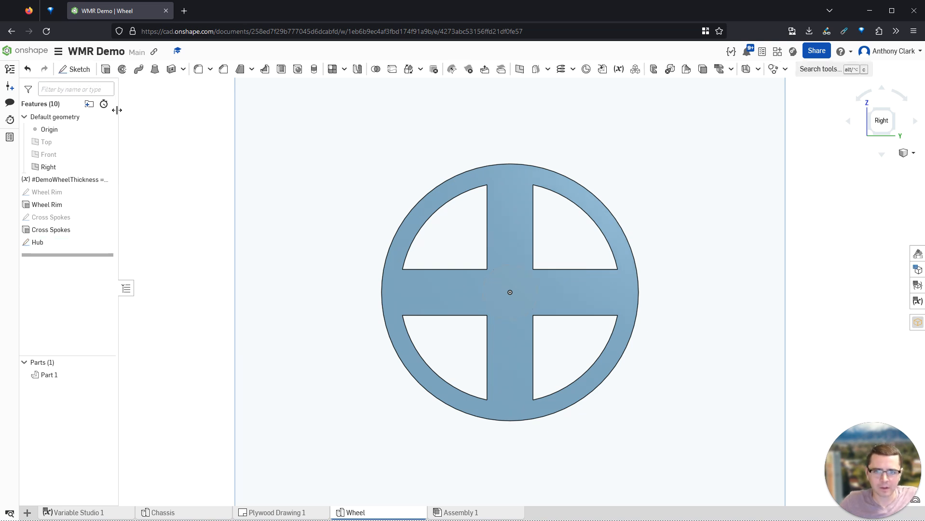
key(shift+e)
- Extrude the Hub circle #DemoWheelThickness deep and view the resulting cylinder from the front
right_drag(278, 193, 264, 201)
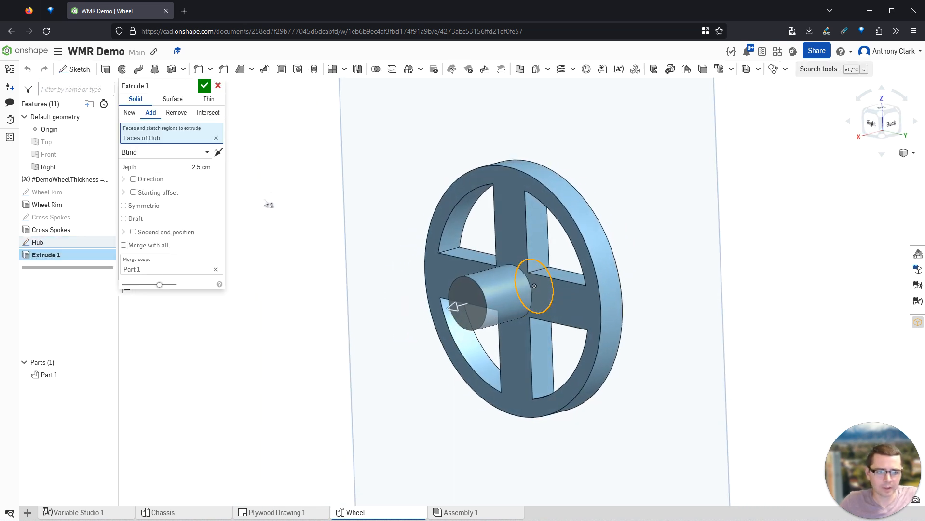
click(185, 167)
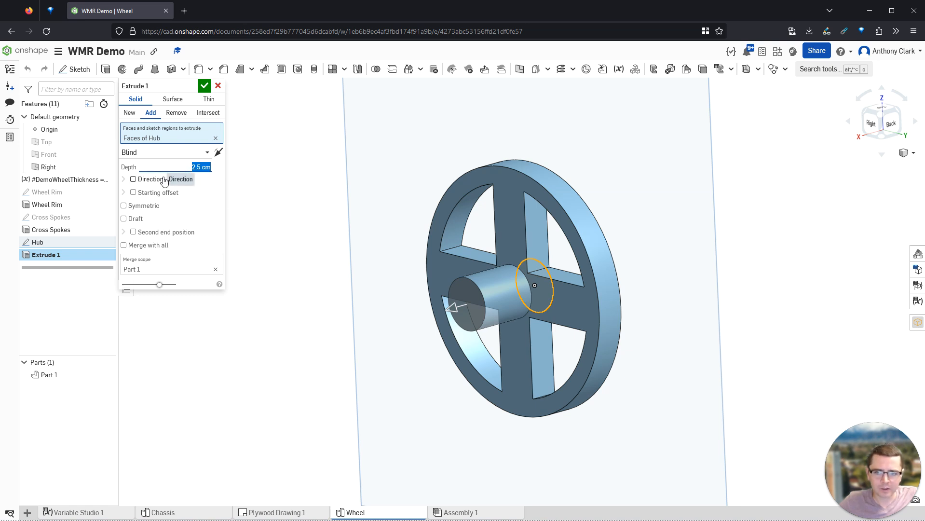
text(#de)
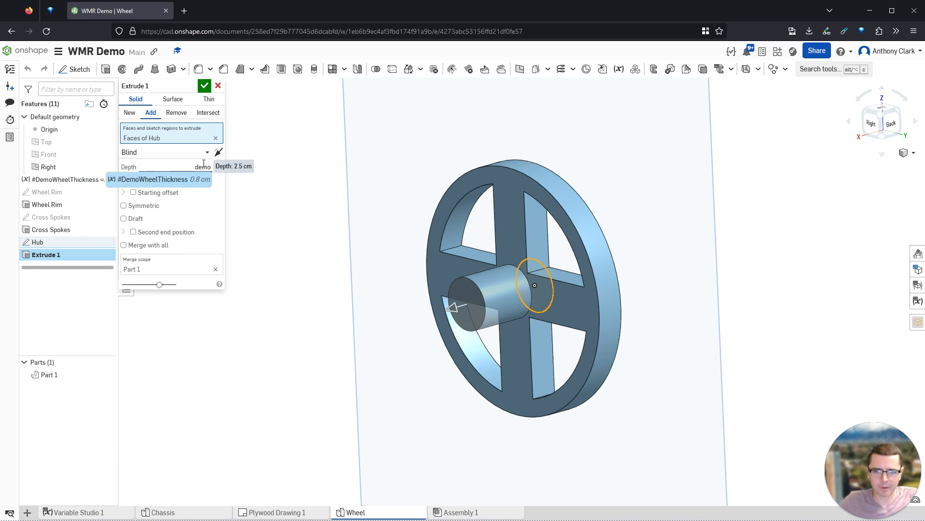
text(mo)
key(Return)
key(Return)
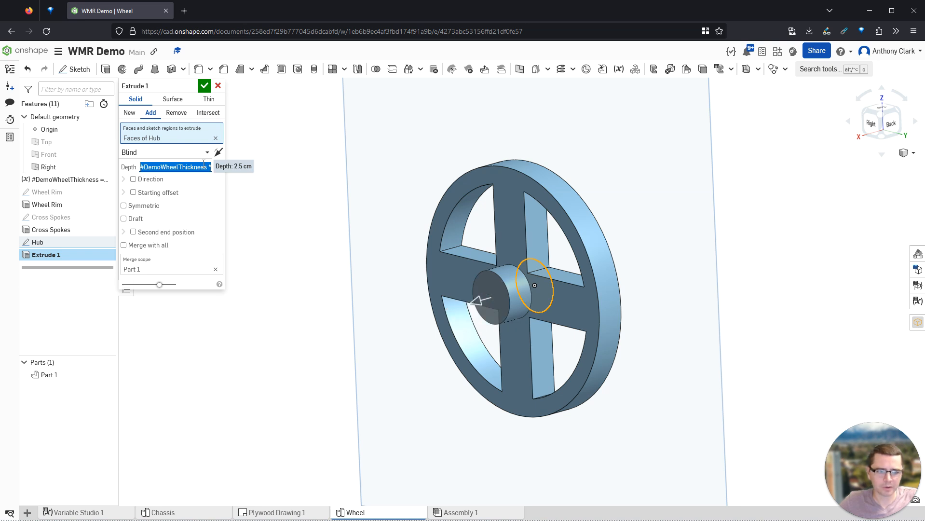
click(204, 85)
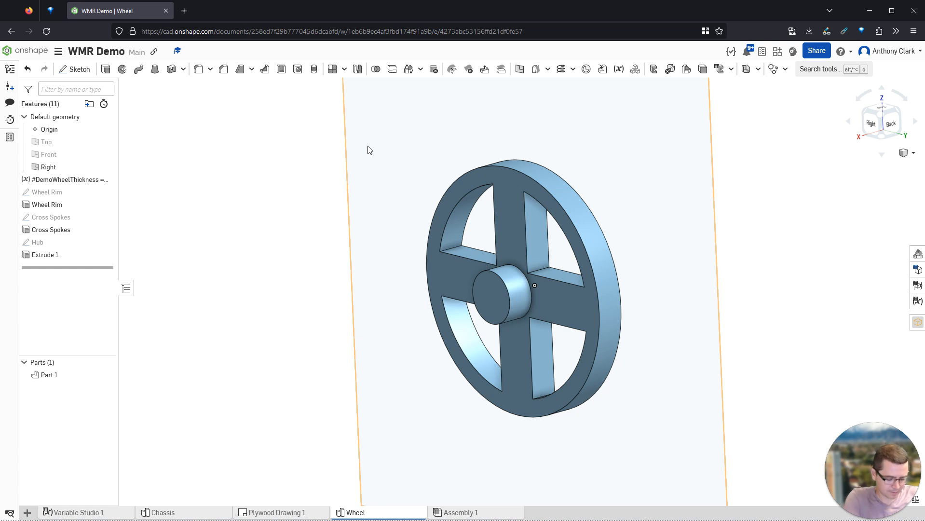
right_drag(611, 221, 634, 217)
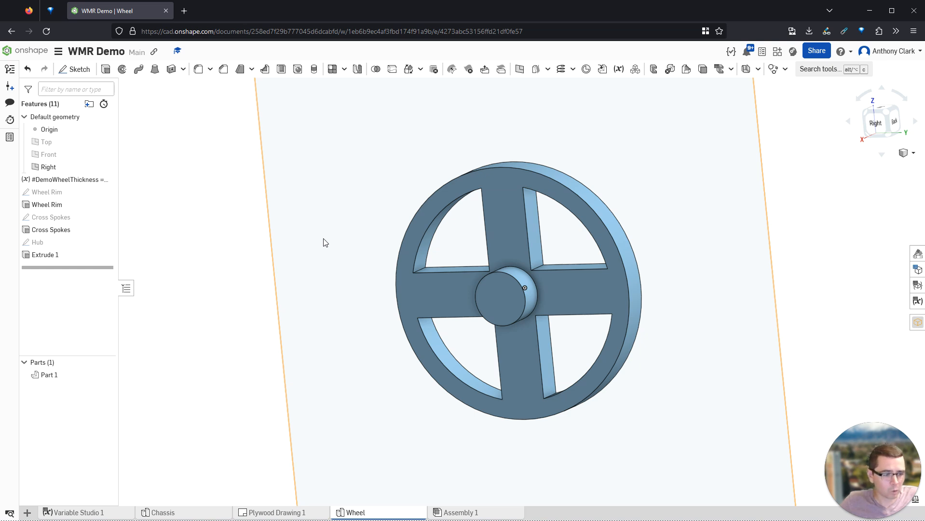
click(503, 303)
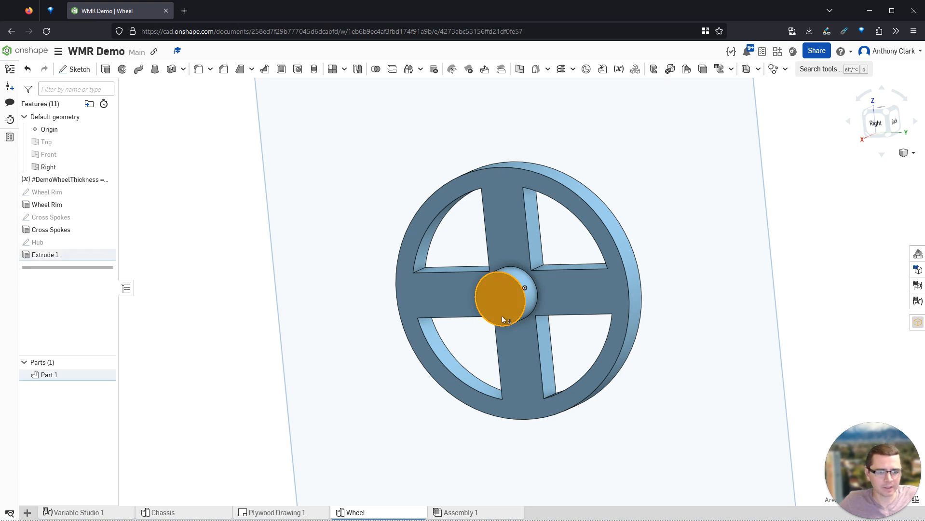
- Start a sketch on the hub's front face and draw a roughly Ø0.64 circle at its centre
key(shift+s)
key(n)
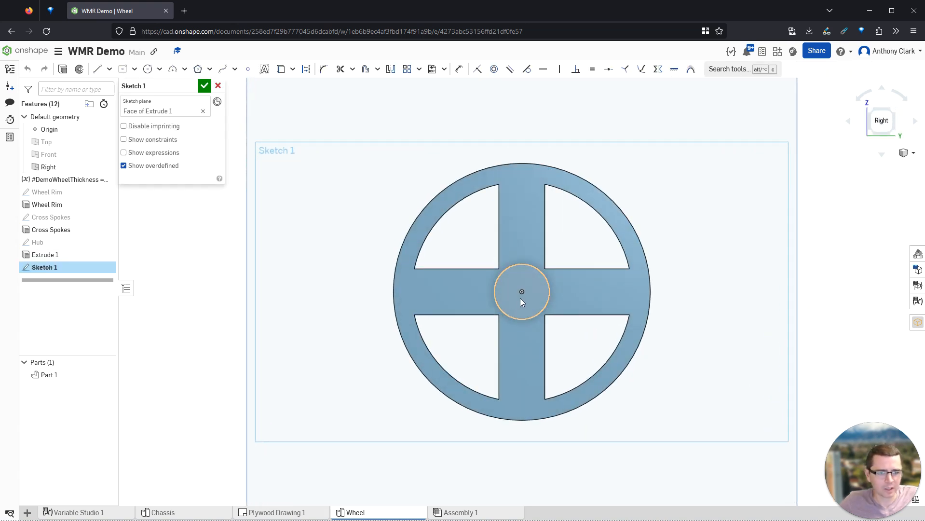
scroll(530, 299, up, 4)
scroll(594, 285, up, 6)
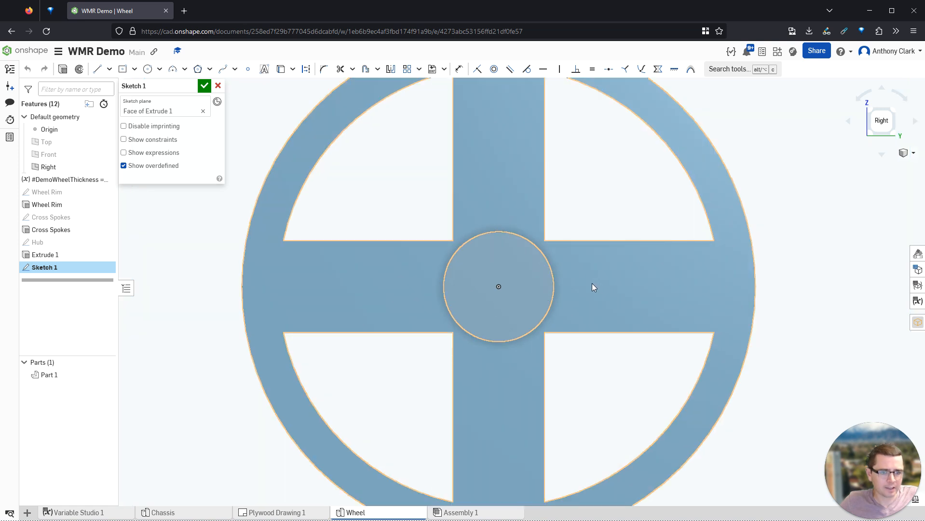
scroll(333, 271, down, 2)
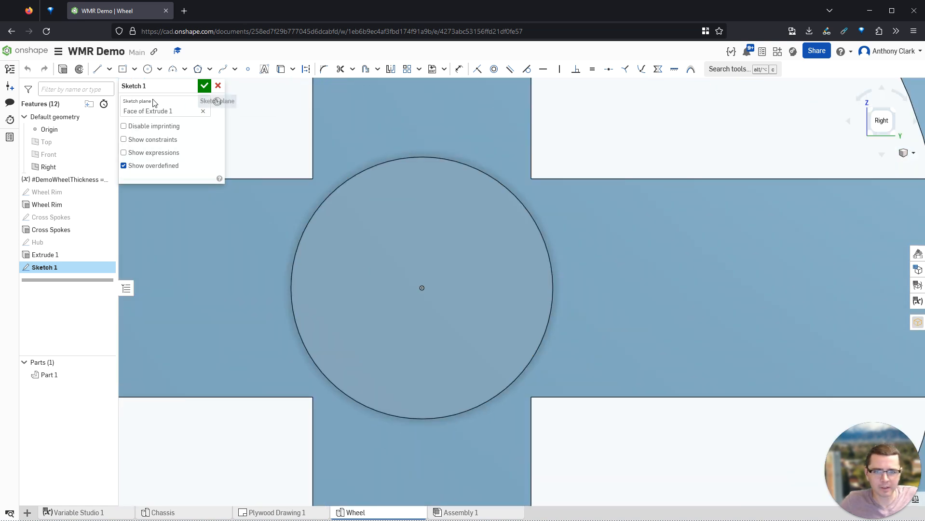
click(148, 69)
click(423, 289)
click(461, 327)
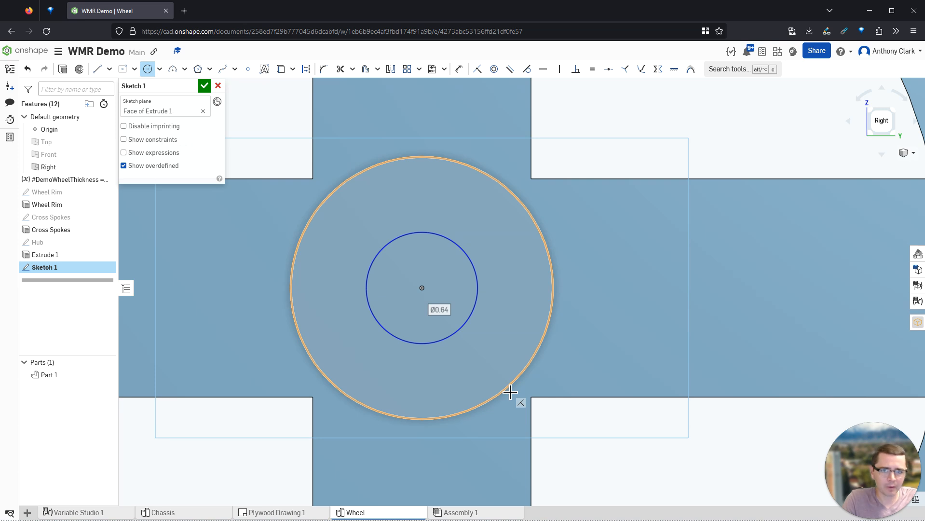
- Search 'pololu gear motors' in a new tab and open the 75:1 Micro Metal Gearmotor HP 6V page
key(ctrl+t)
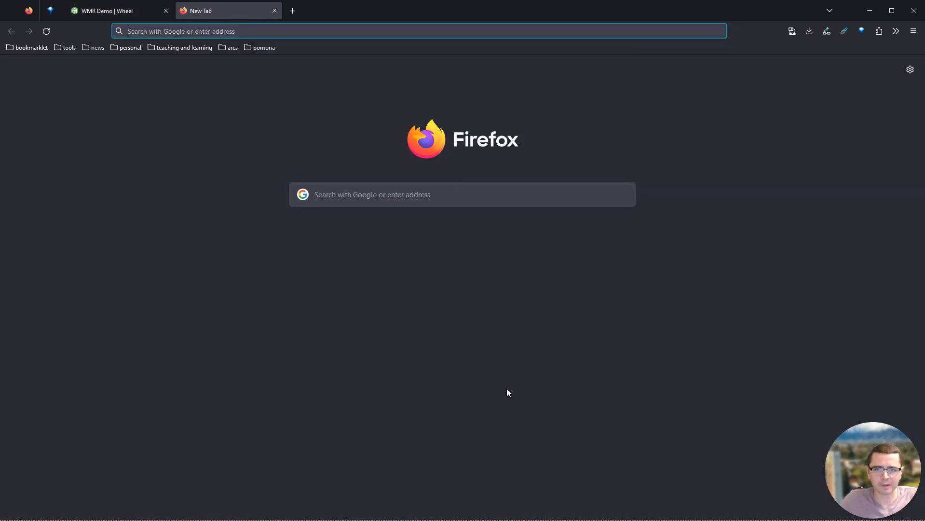
text(pololu gear motor)
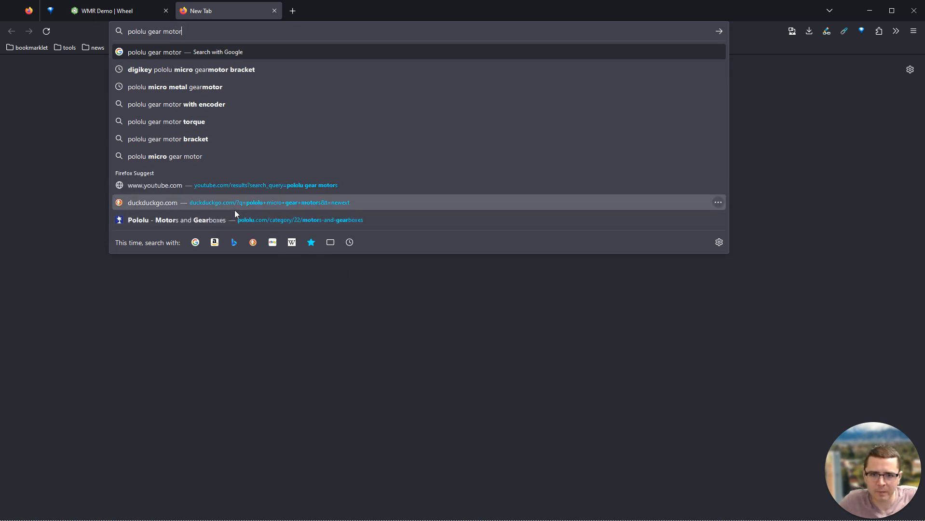
key(BackSpace)
key(BackSpace)
key(BackSpace)
key(BackSpace)
key(BackSpace)
key(BackSpace)
text(motors)
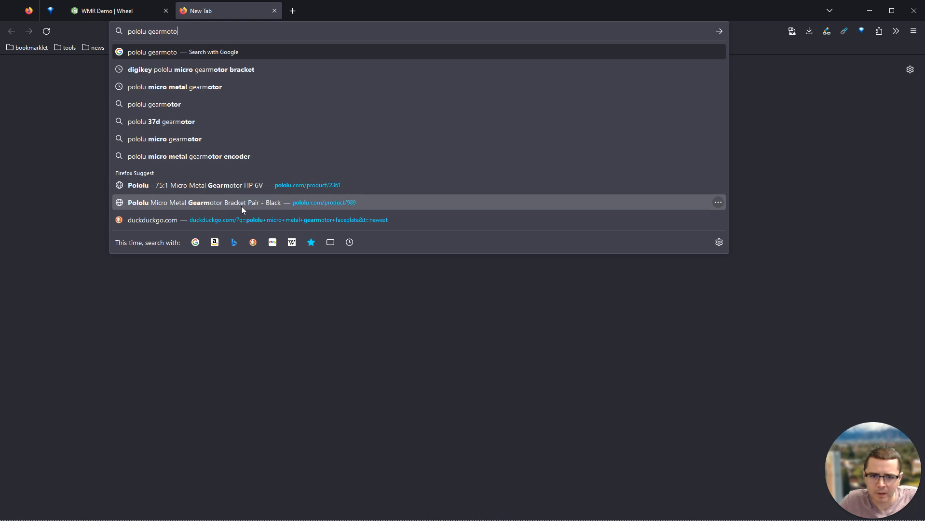
click(242, 186)
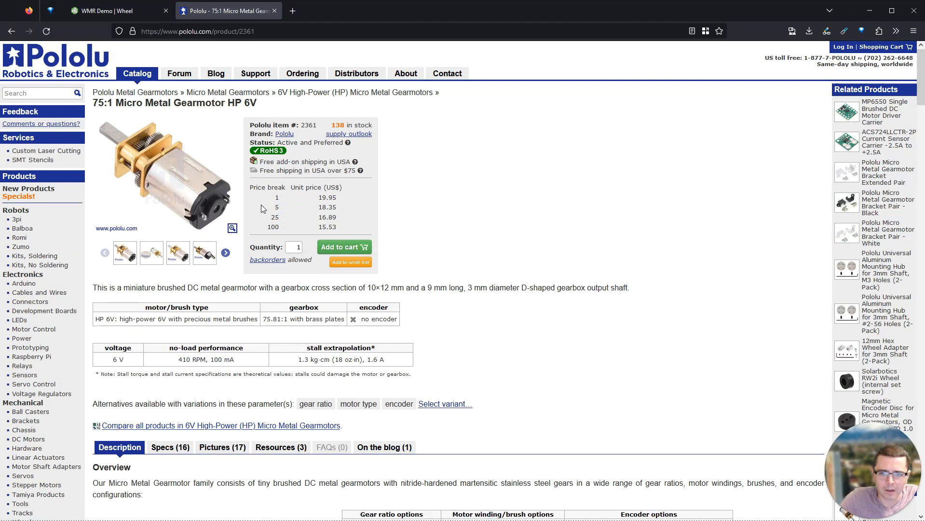
- Browse the gearmotor's product photos in the enlarged viewer, including the wheel-mounted shot
click(152, 257)
click(182, 255)
click(156, 257)
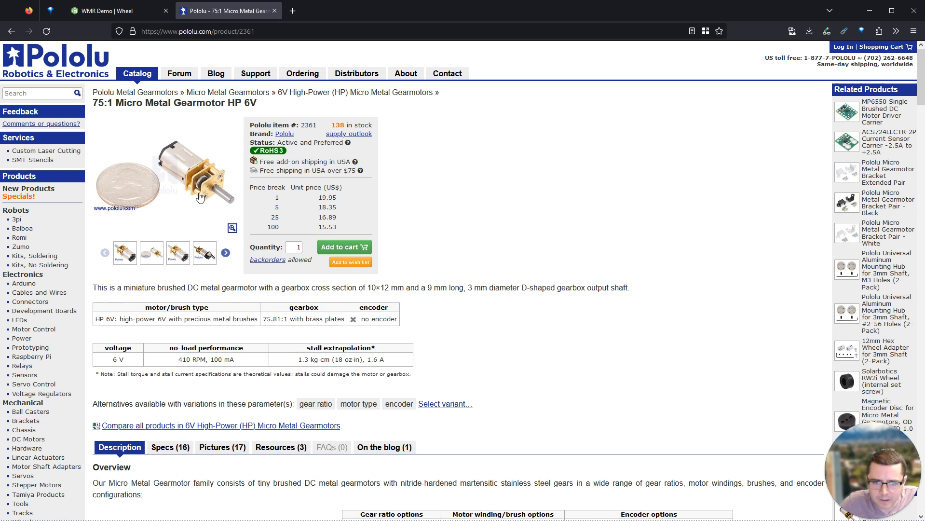
click(196, 193)
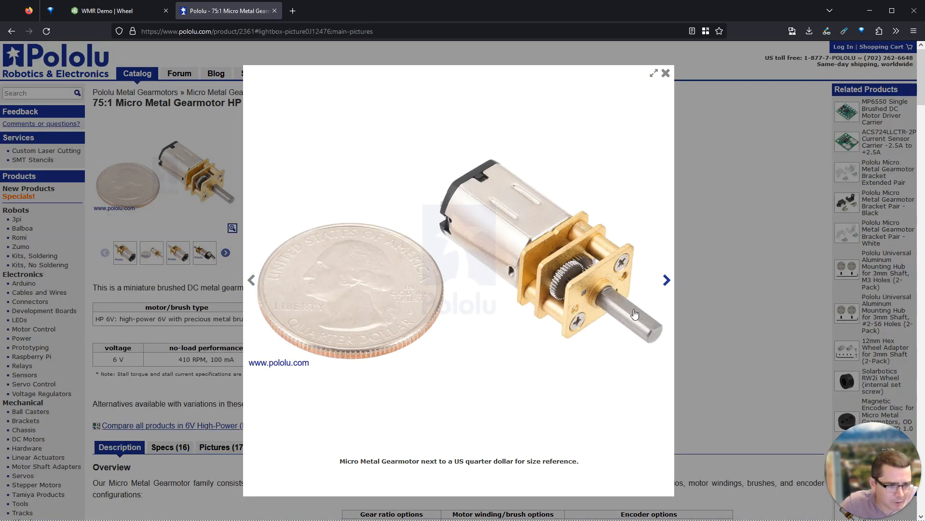
click(667, 284)
click(667, 281)
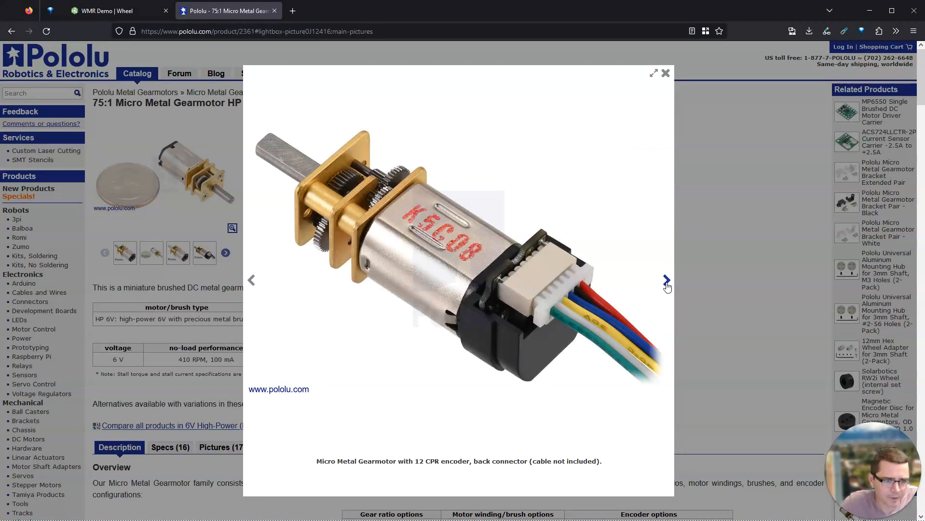
click(667, 281)
click(667, 281)
click(667, 281)
click(667, 281)
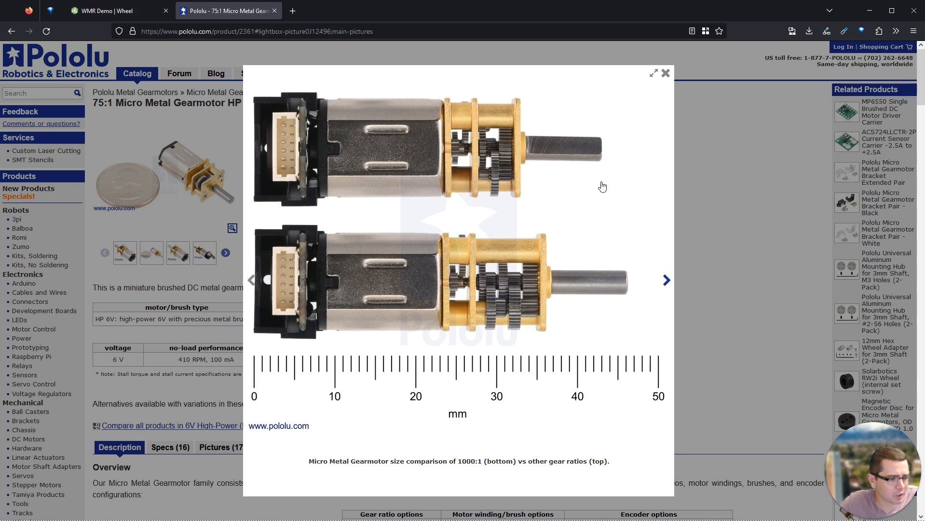
click(667, 285)
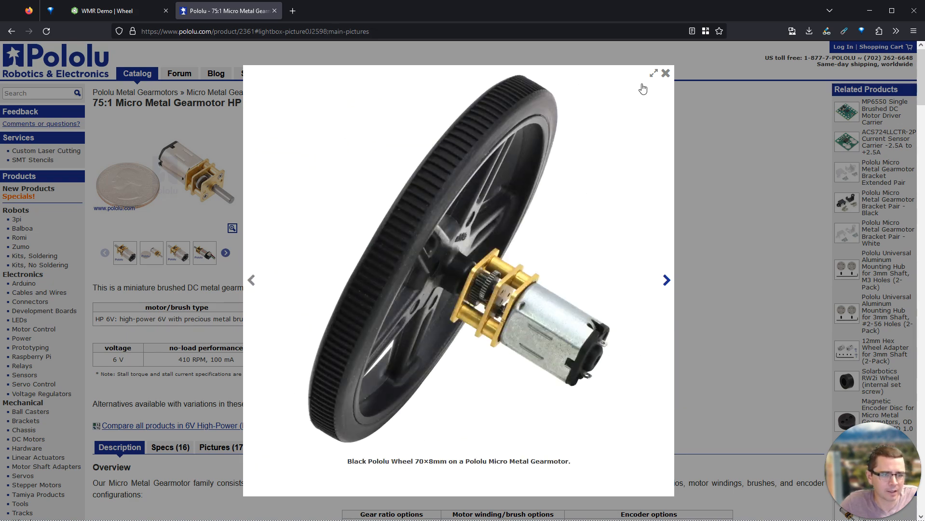
click(666, 73)
- Open the Dimension diagrams PDF from the Resources section, then go back to the Onshape wheel
scroll(392, 269, down, 4)
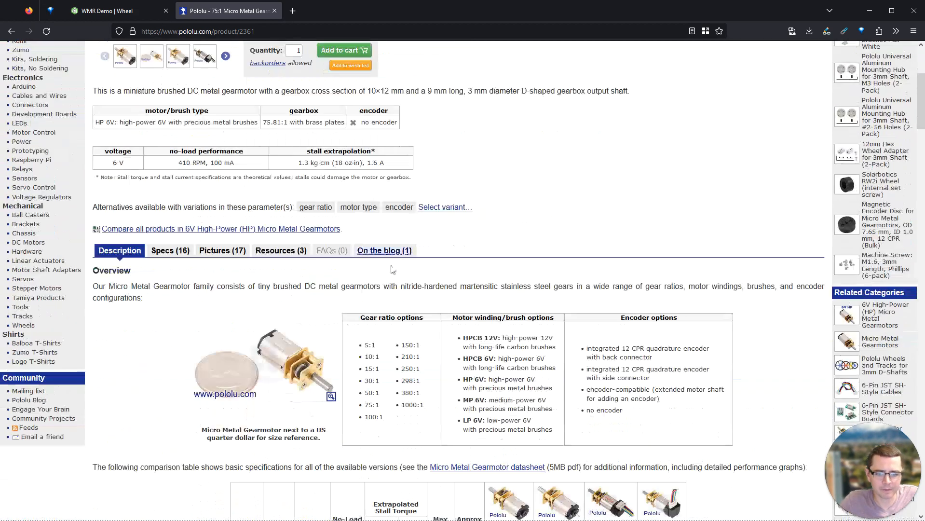
click(270, 252)
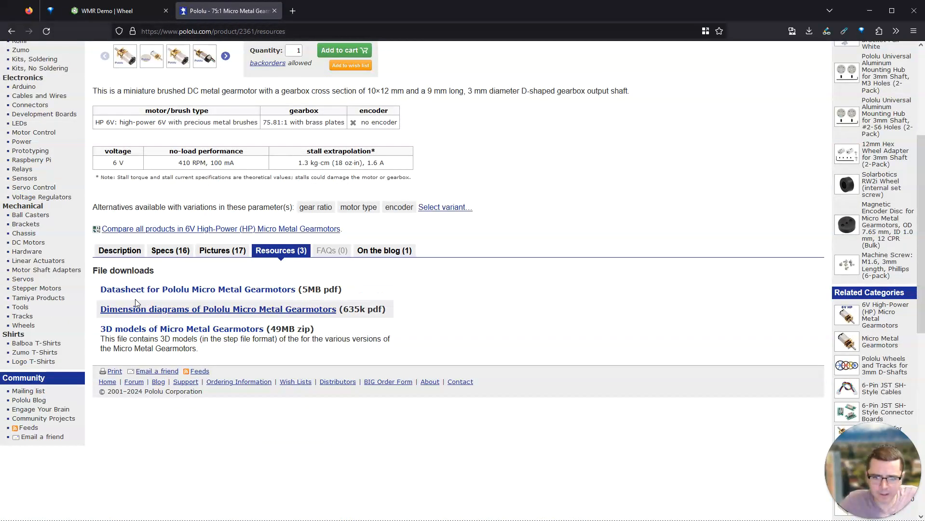
click(150, 309)
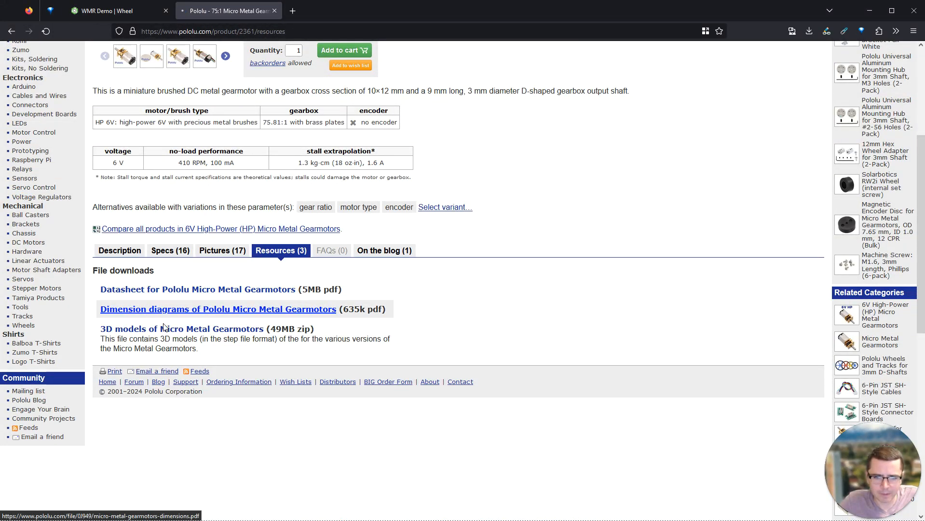
scroll(489, 303, down, 3)
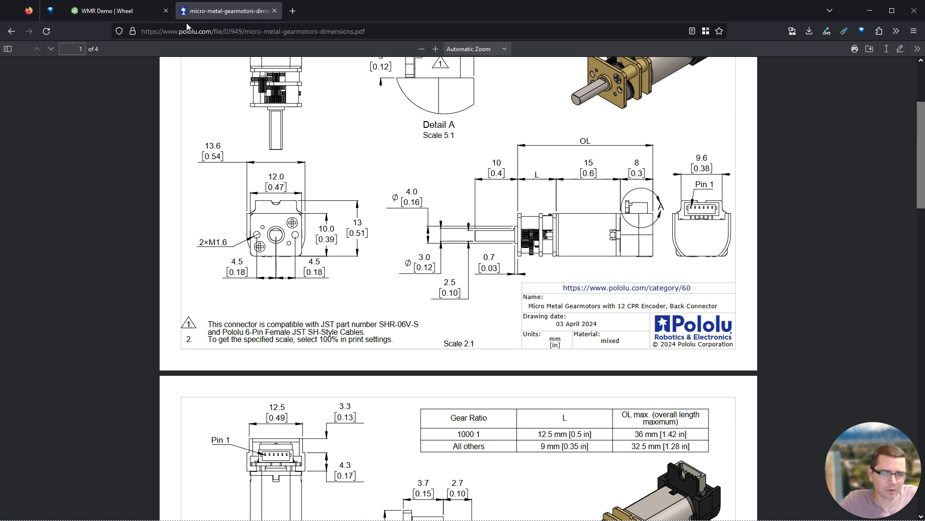
click(129, 15)
- Drive the inner circle's diameter with #MotorShaftDiameter (Ø0.3)
key(d)
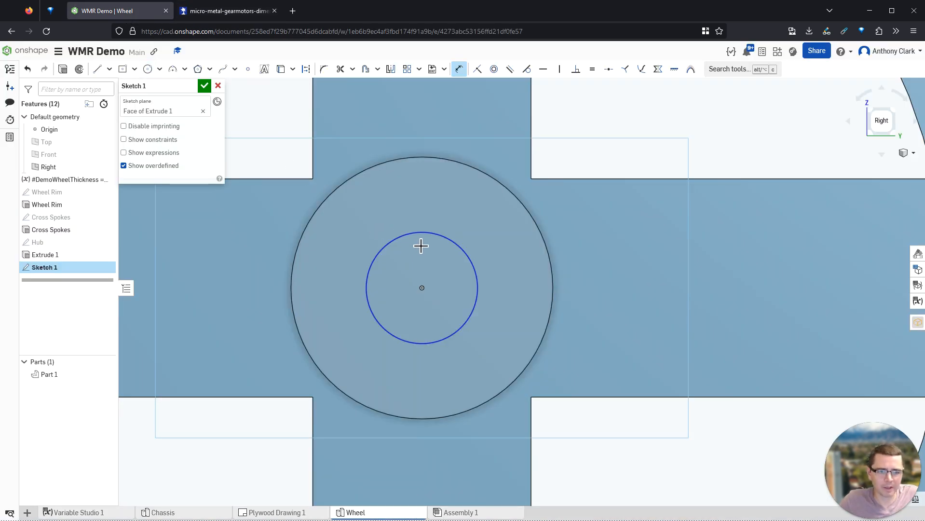
click(429, 233)
click(598, 245)
text(motorshaf)
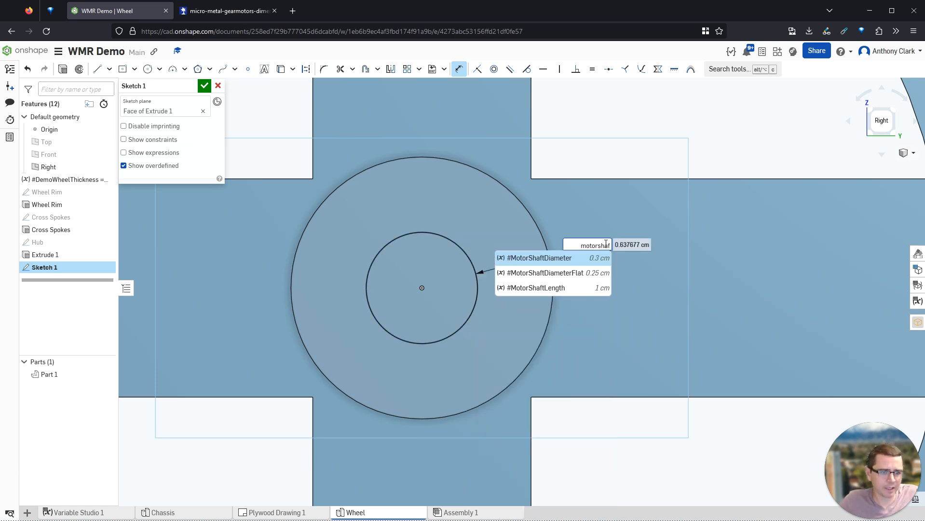
click(545, 259)
key(Return)
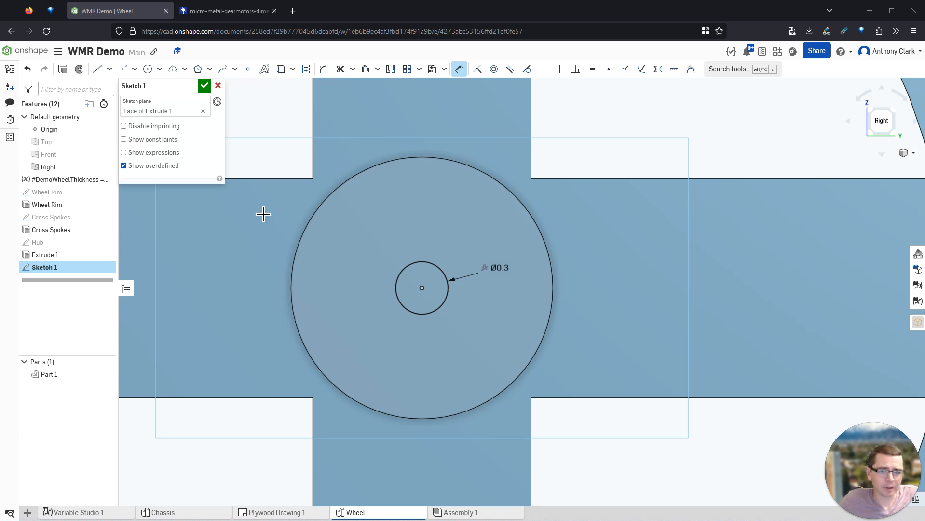
- Draw a horizontal chord across the top of the shaft circle for the D flat
click(97, 72)
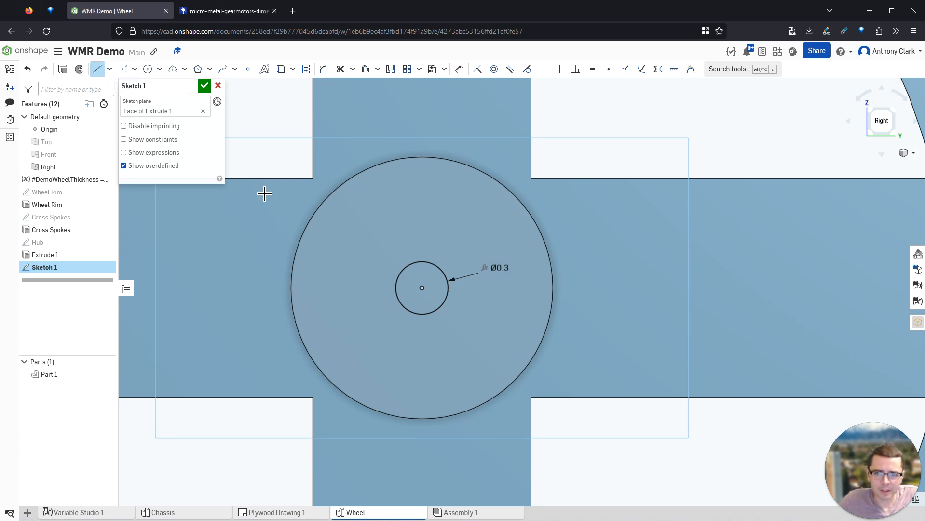
click(399, 274)
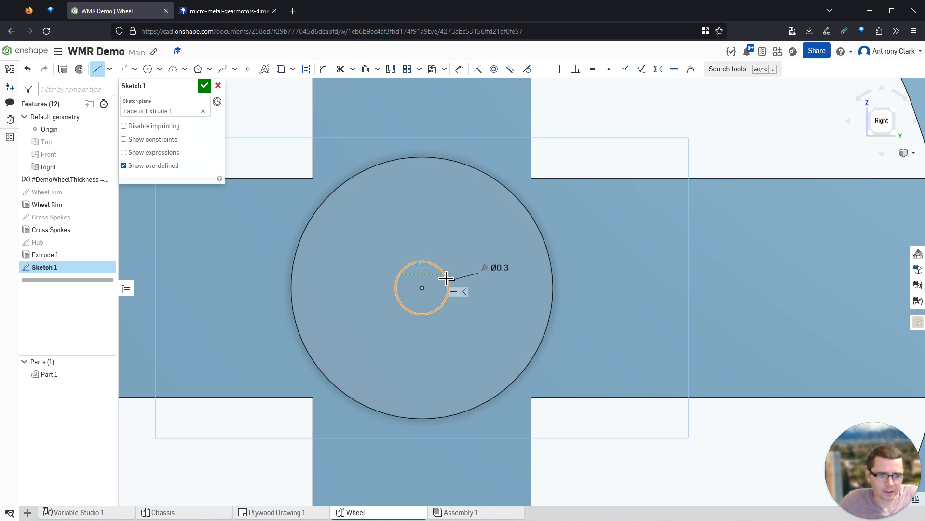
click(445, 275)
key(Escape)
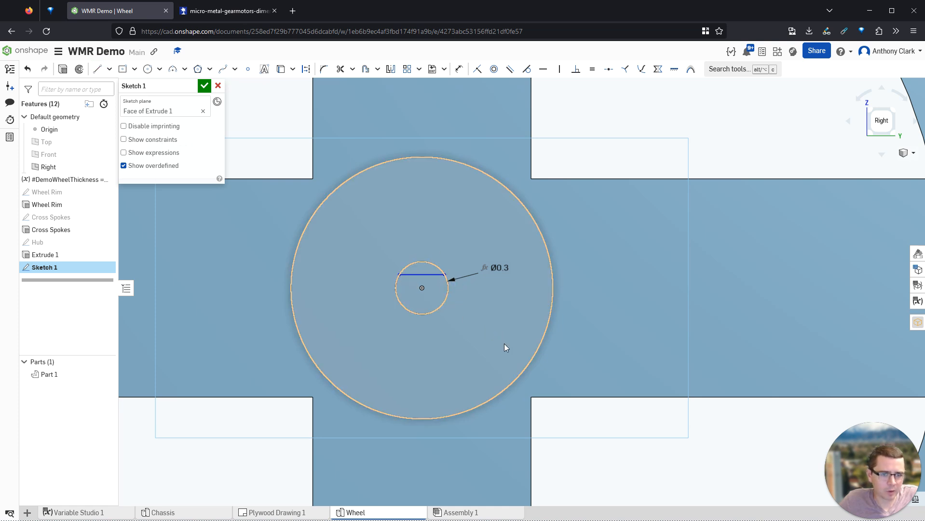
scroll(425, 251, up, 5)
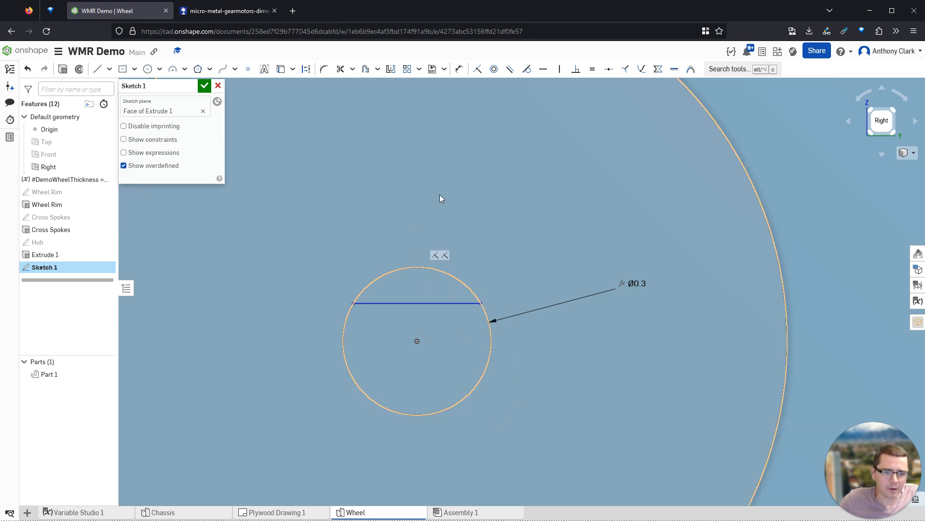
key(u)
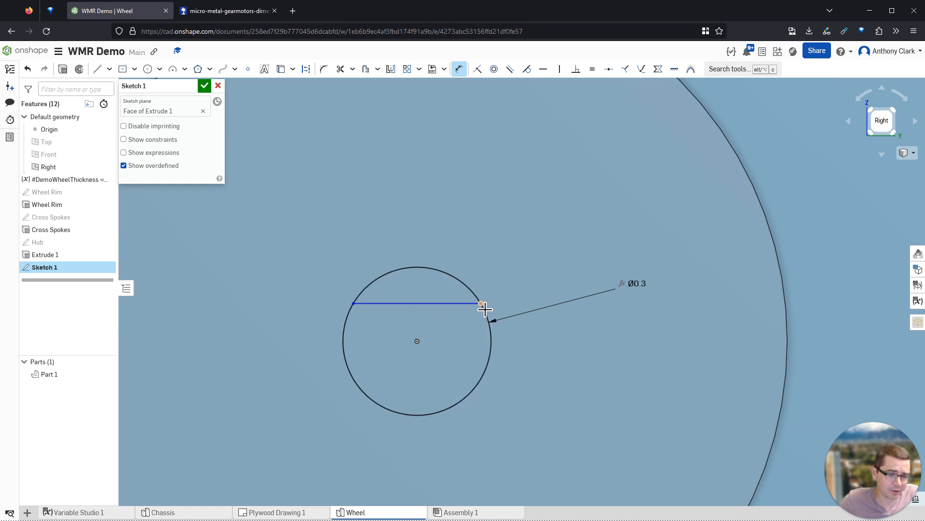
- Dimension the flat chord 0.25 from the circle centre using #MotorShaftDiameterFlat, checking the datasheet
click(417, 341)
click(306, 326)
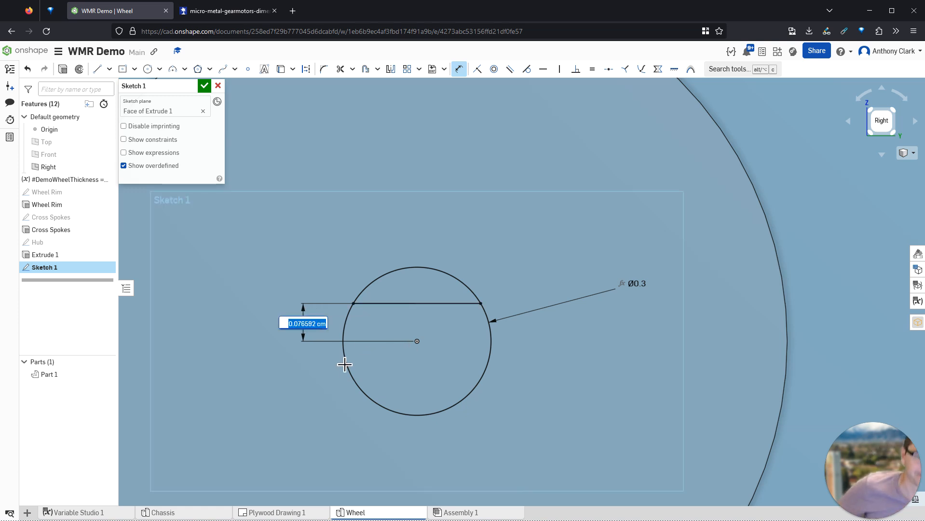
text(#motorbrak)
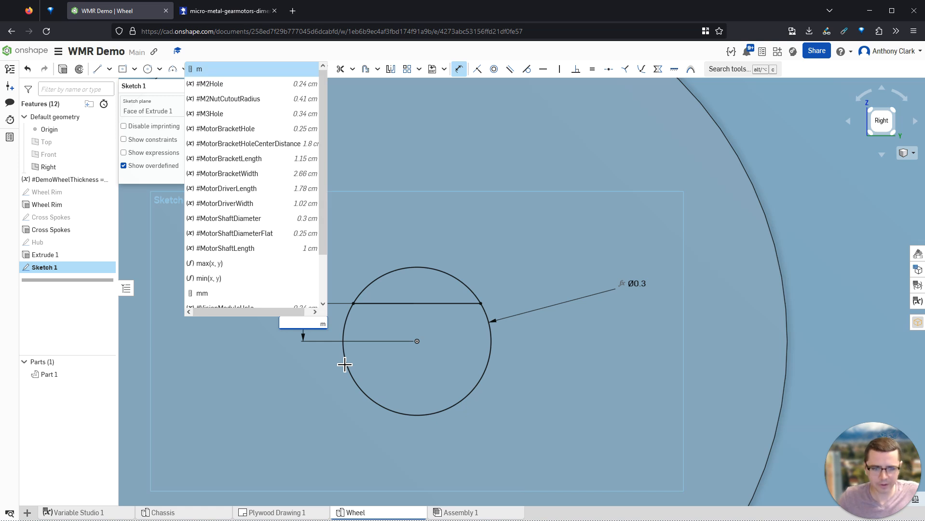
key(BackSpace)
text(ck)
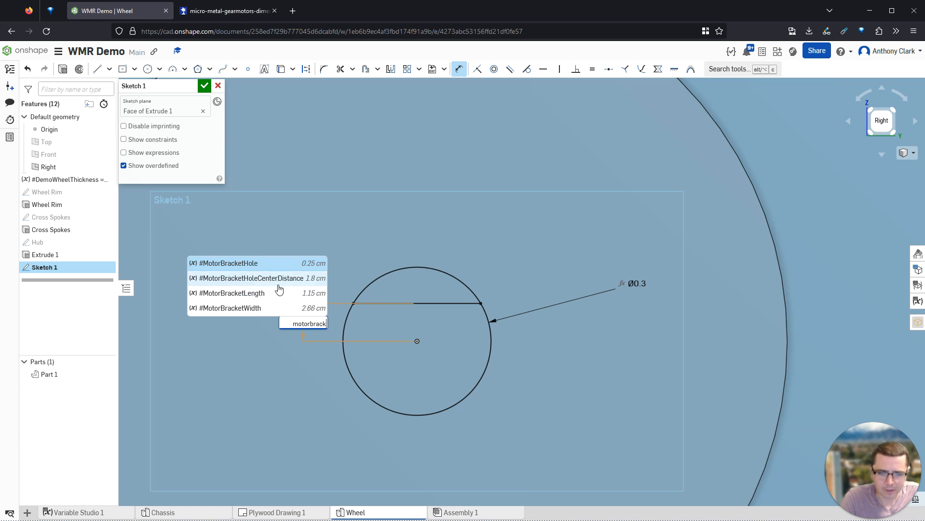
key(BackSpace)
key(BackSpace)
key(BackSpace)
text(shaft)
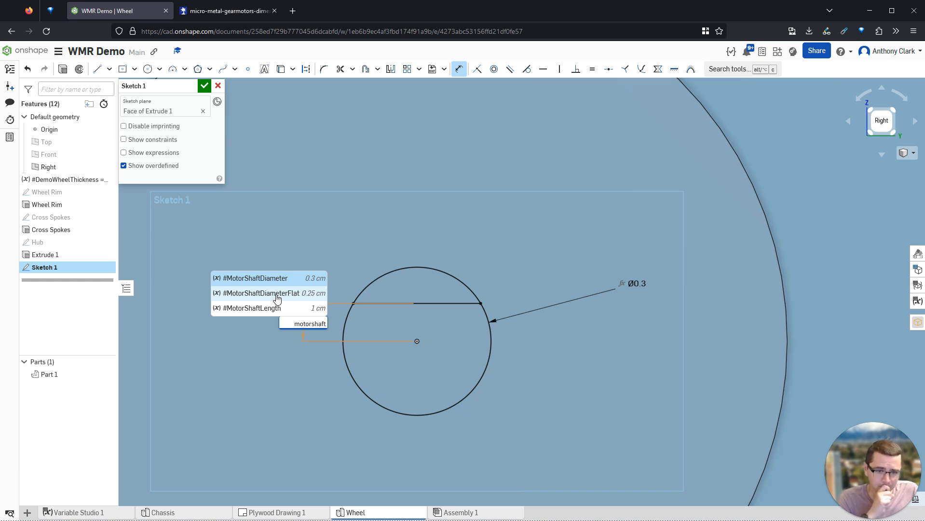
click(277, 298)
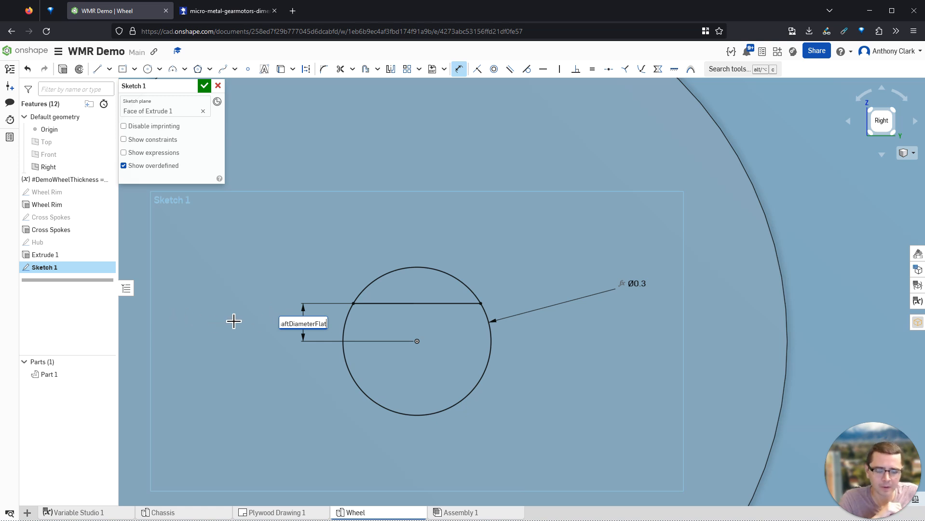
key(Return)
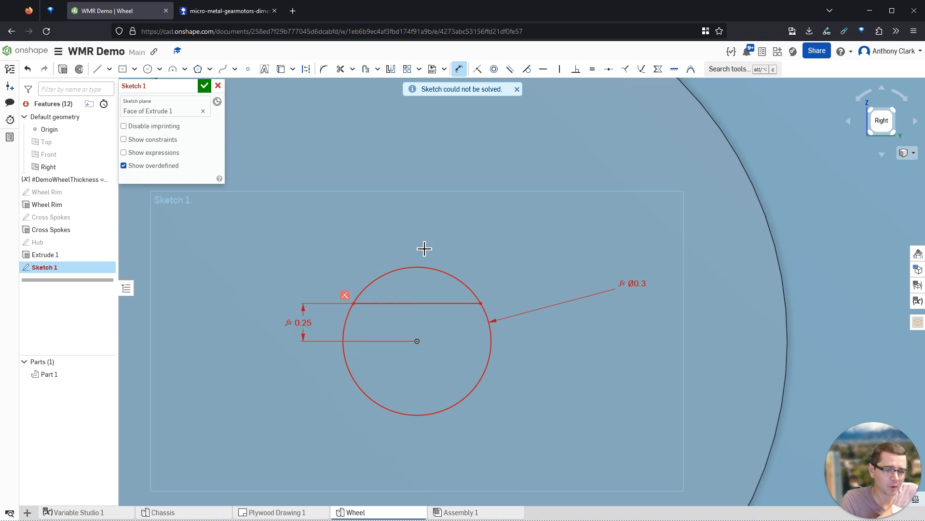
click(233, 20)
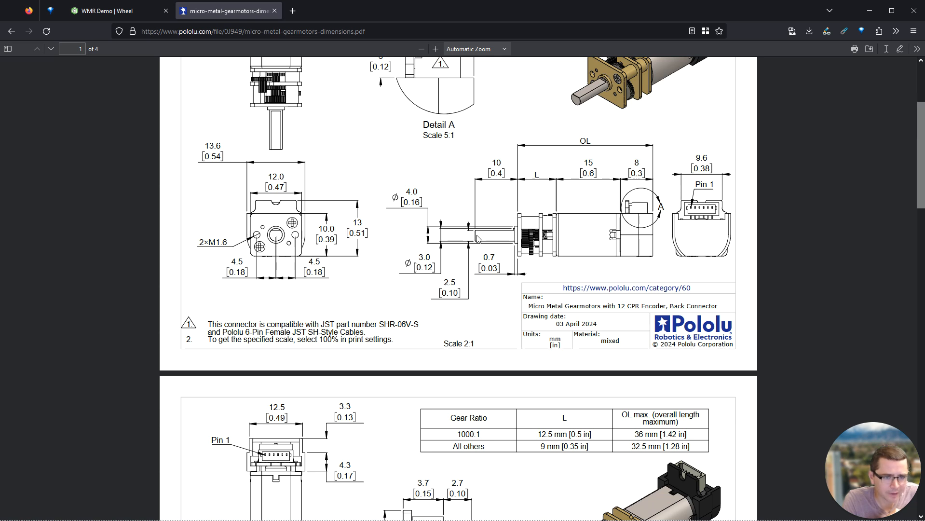
click(135, 18)
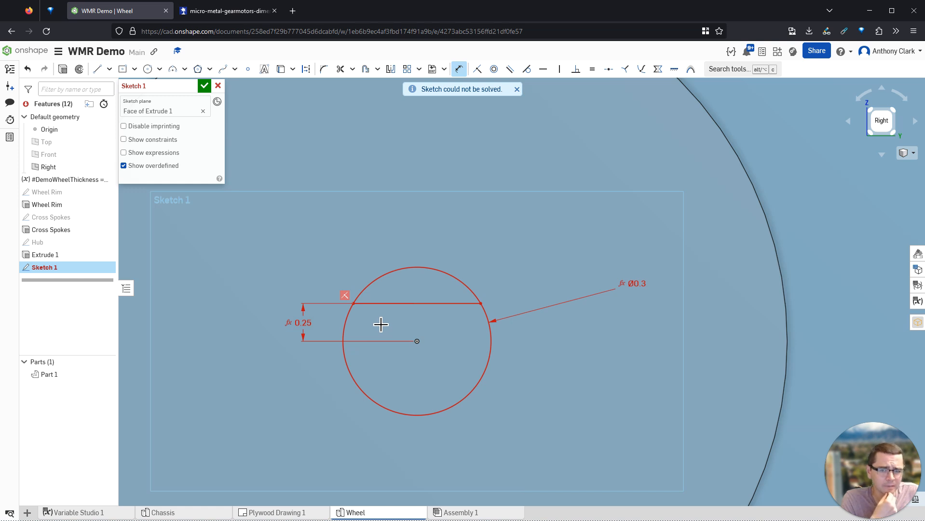
- Open the 0.25 flat dimension for editing and sketch handwritten 2.5 measurement annotations, then clear them
double_click(303, 327)
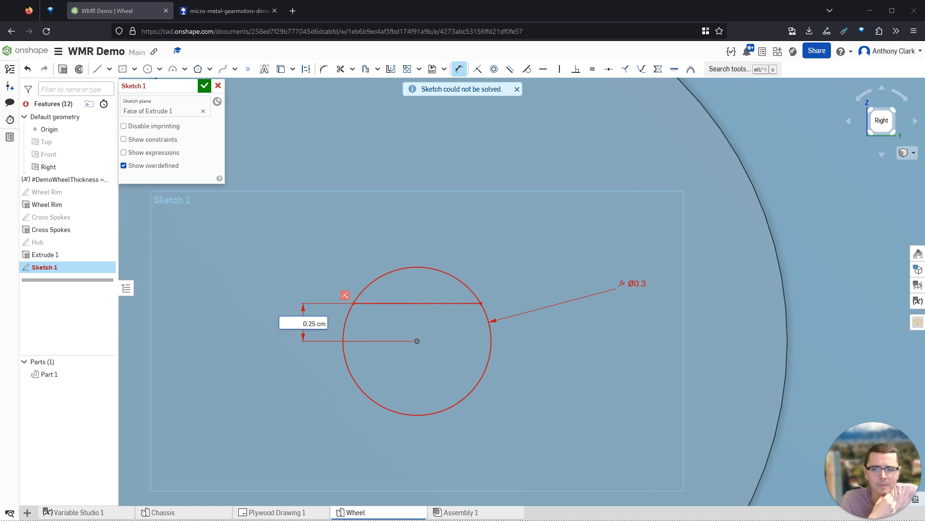
drag(415, 268, 417, 415)
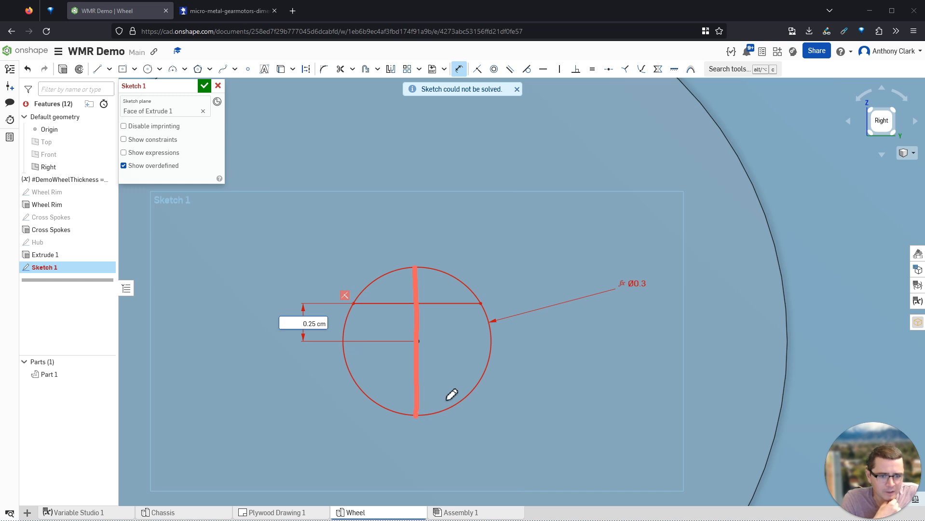
drag(430, 375, 429, 397)
mouse_move(453, 398)
mouse_down()
mouse_move(474, 387)
mouse_move(476, 399)
mouse_up()
mouse_move(376, 294)
mouse_down()
mouse_move(456, 292)
mouse_move(421, 335)
mouse_move(423, 417)
mouse_up()
mouse_move(445, 361)
mouse_down()
mouse_move(456, 384)
mouse_move(465, 383)
mouse_up()
click(472, 385)
mouse_move(509, 363)
mouse_down()
mouse_move(498, 357)
mouse_move(488, 385)
mouse_move(536, 394)
mouse_up()
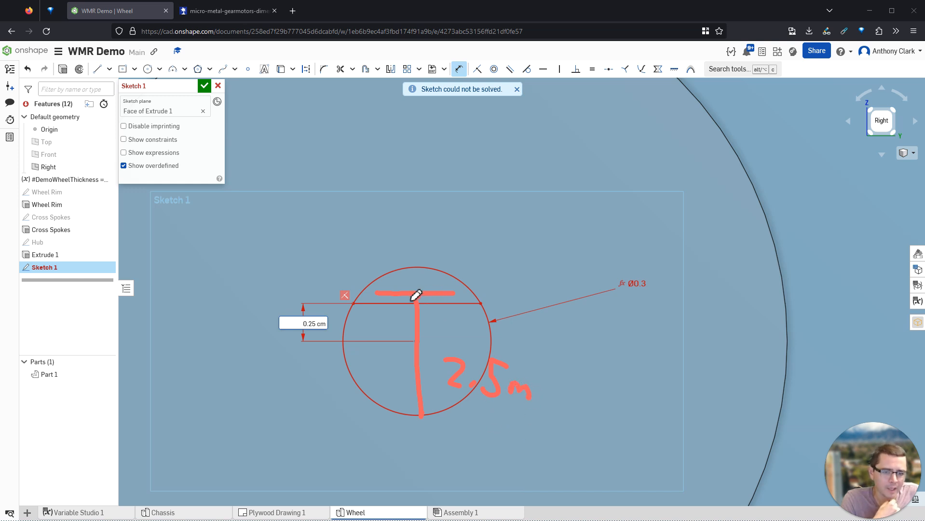
mouse_move(415, 294)
mouse_down()
mouse_move(420, 339)
mouse_move(440, 305)
mouse_move(419, 291)
mouse_up()
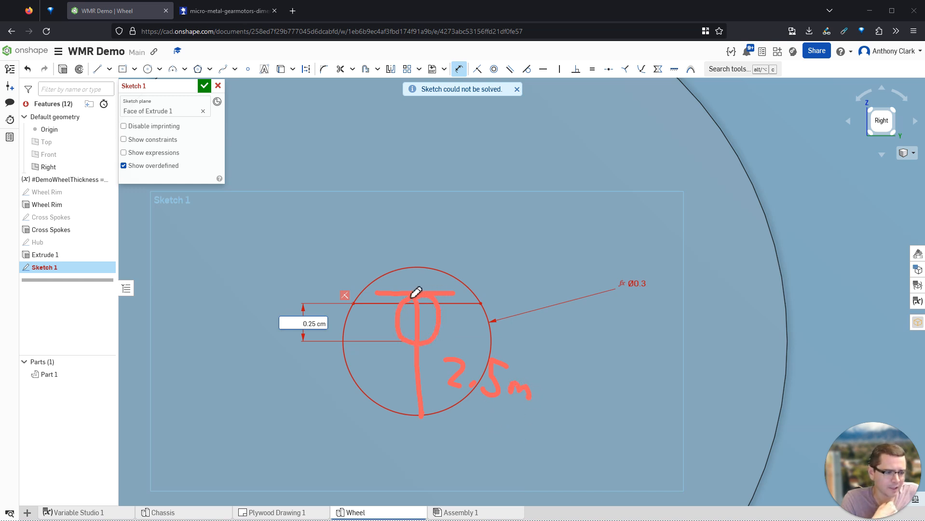
key(Delete)
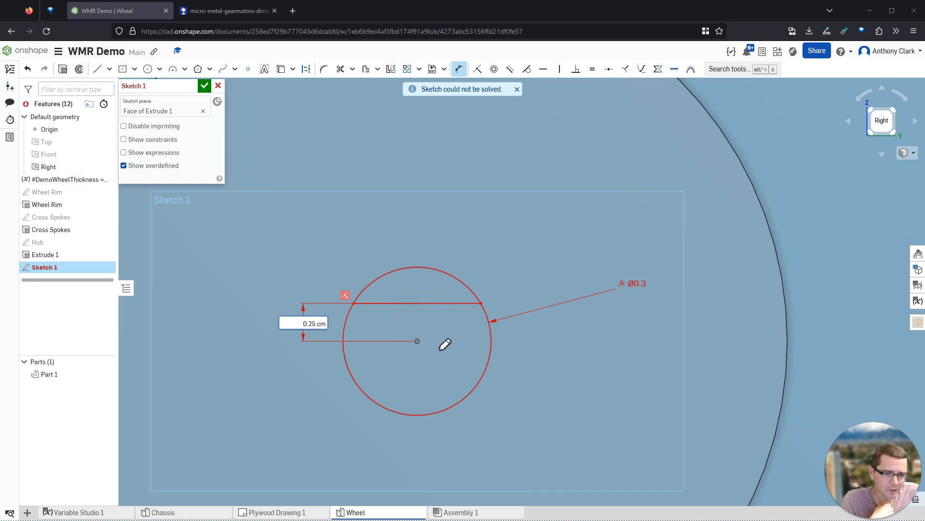
- Annotate the distances from the shaft circle's centre to its flat and bottom edge
click(416, 341)
drag(417, 344, 423, 415)
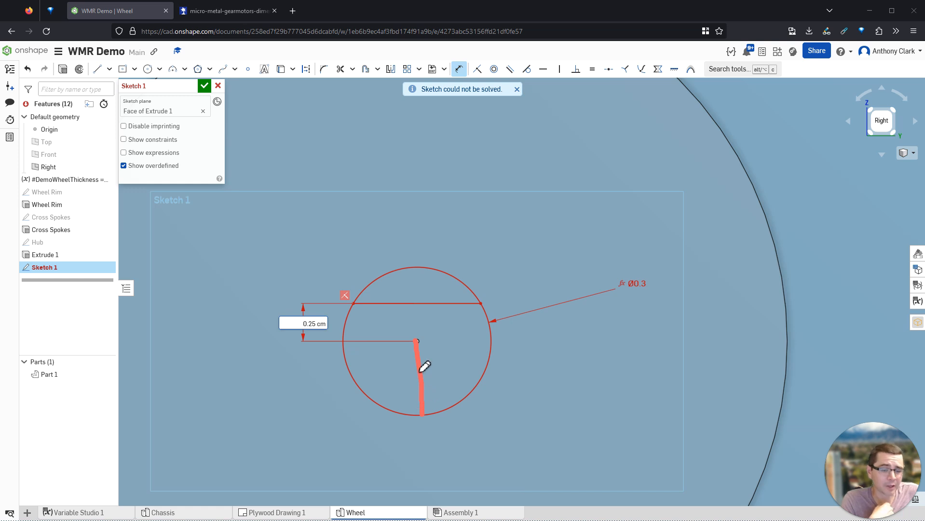
drag(410, 266, 418, 413)
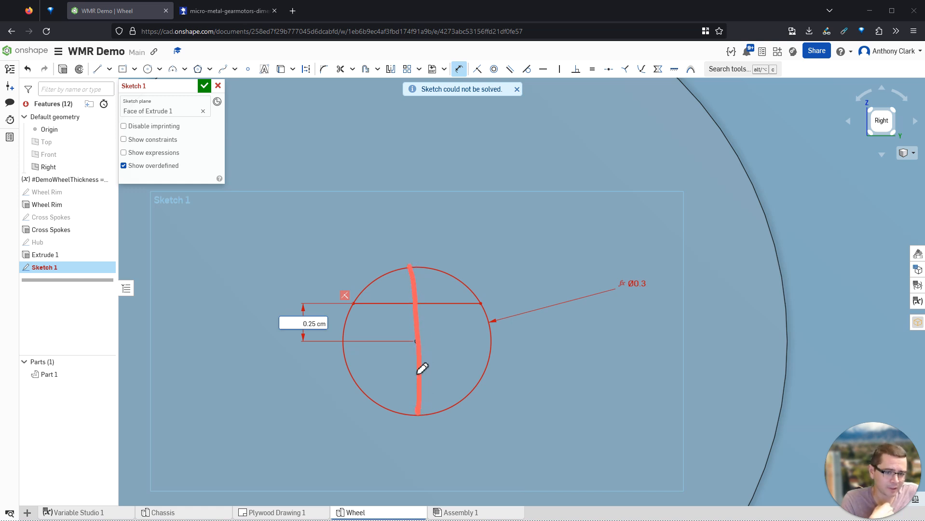
mouse_move(423, 343)
mouse_down()
mouse_move(421, 408)
mouse_move(412, 353)
mouse_move(419, 380)
mouse_move(428, 337)
mouse_move(418, 296)
mouse_move(419, 308)
mouse_up()
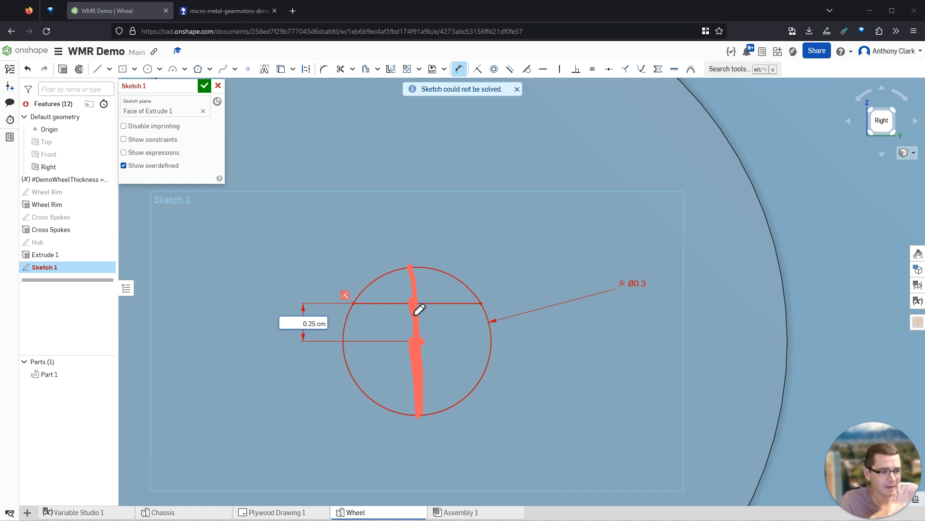
drag(417, 341, 418, 393)
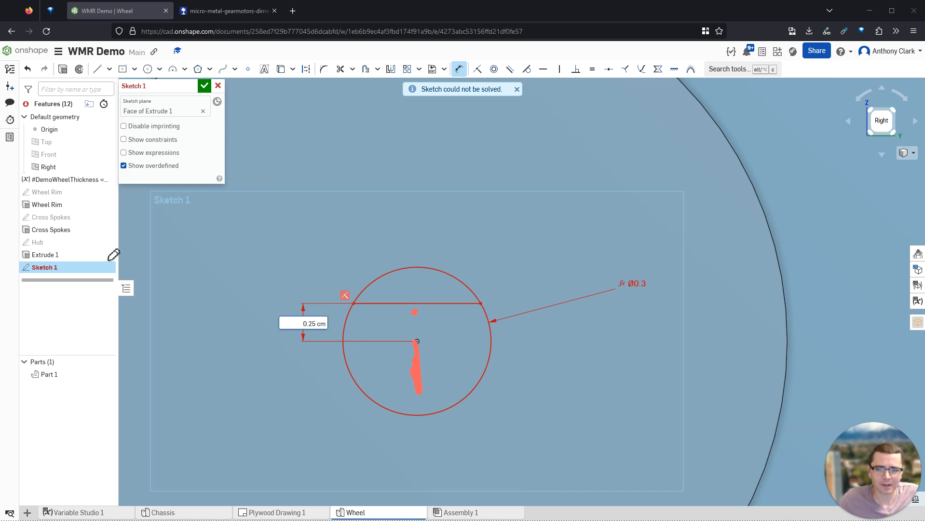
- Set the flat dimension to #MotorShaftDiameterFlat - #MotorShaftDiameter / 2 and close Sketch 1
click(290, 325)
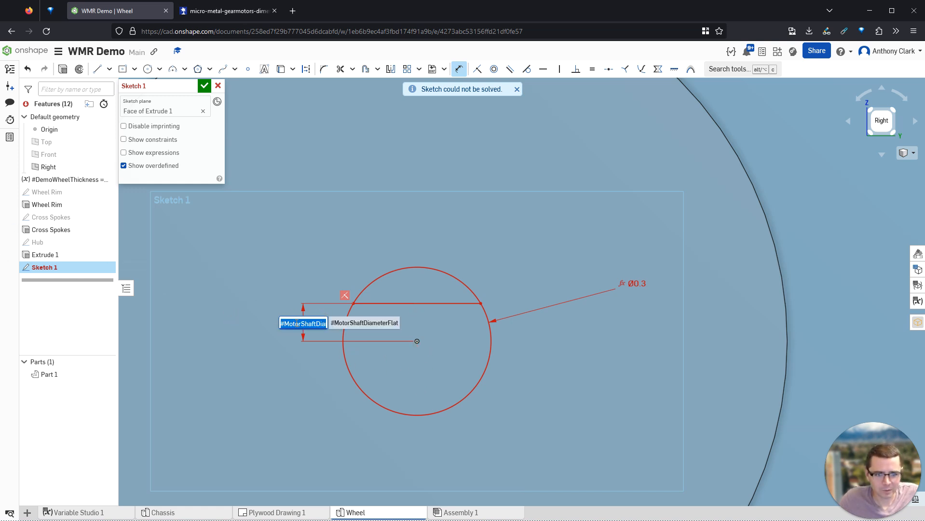
double_click(302, 322)
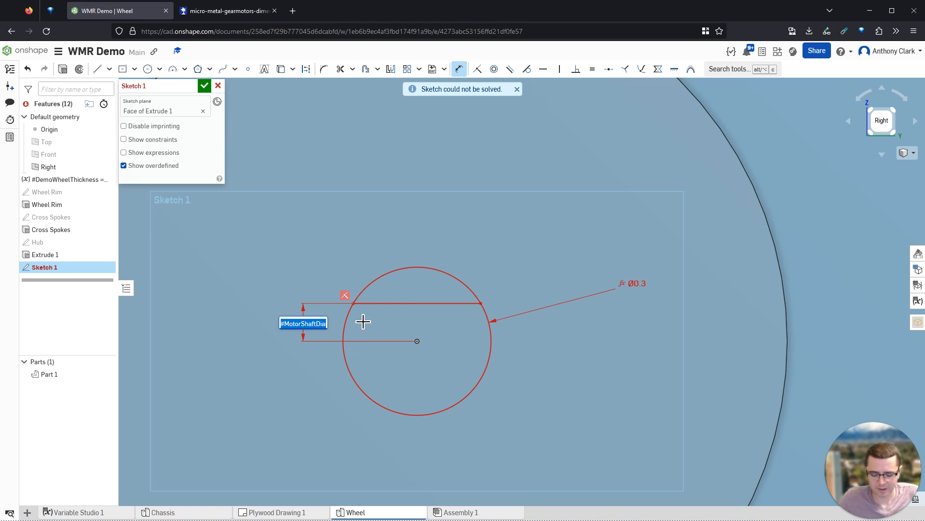
text(motorshaf)
key(Down)
key(Return)
text(-)
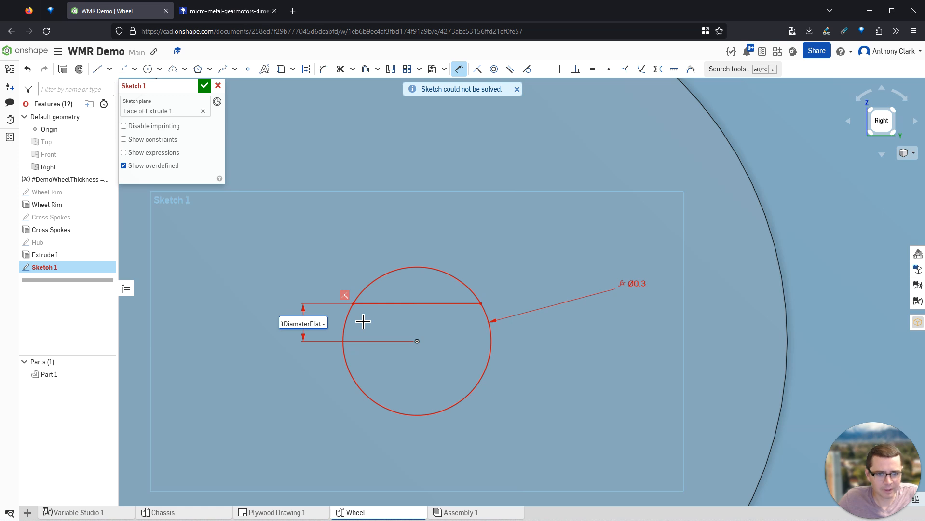
text( motor)
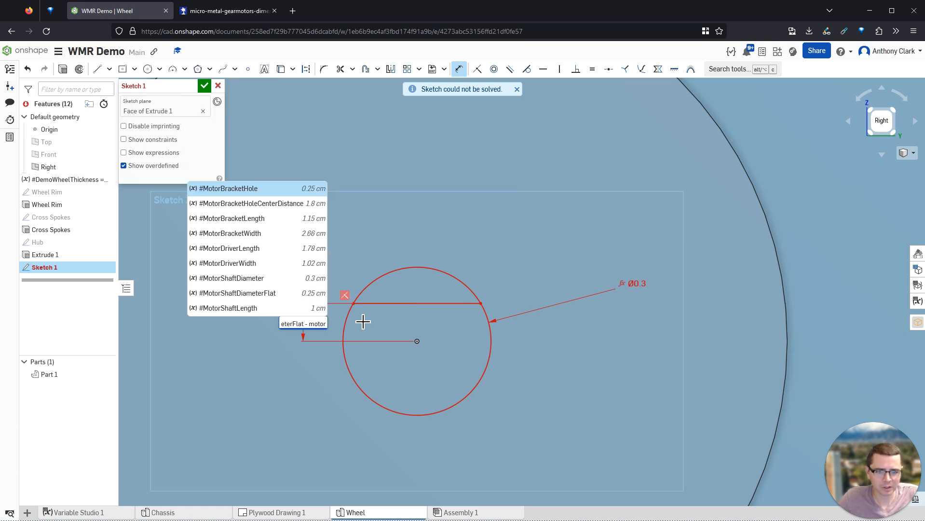
text(shaf)
key(Return)
text(/ 2)
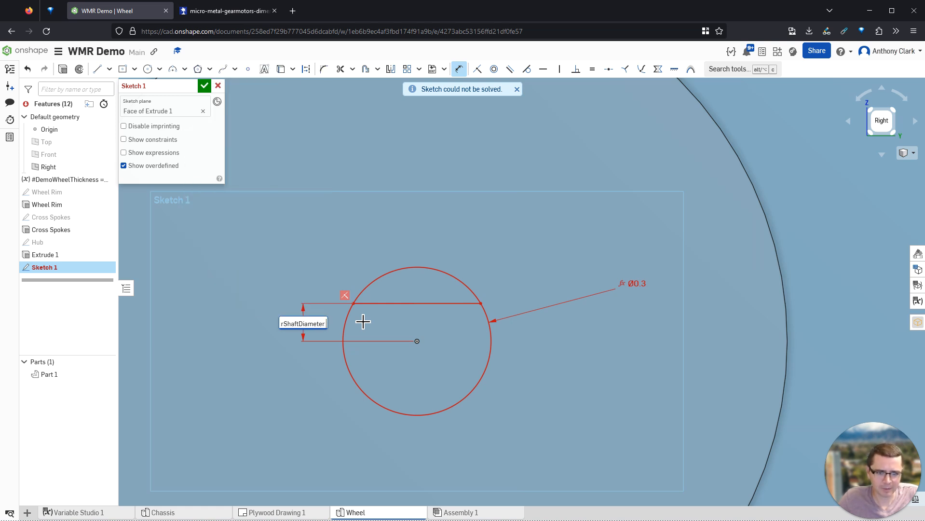
key(Return)
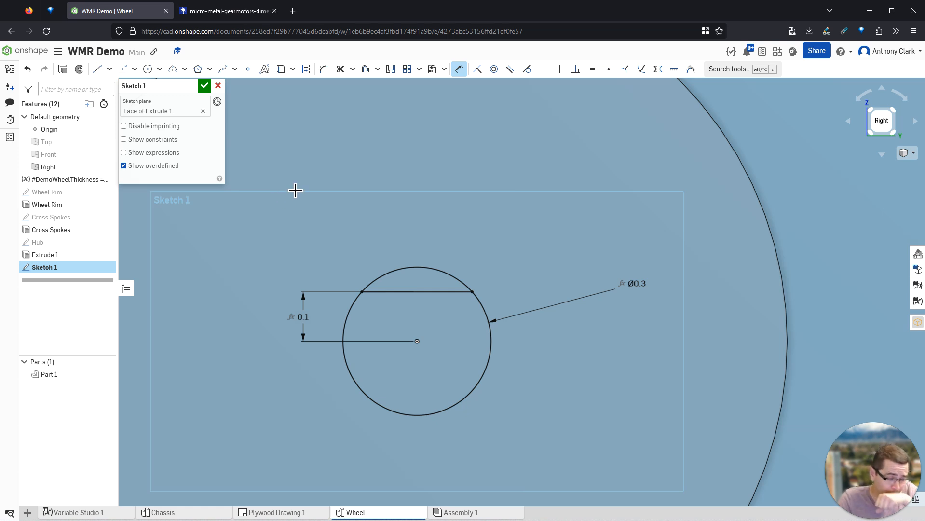
click(205, 86)
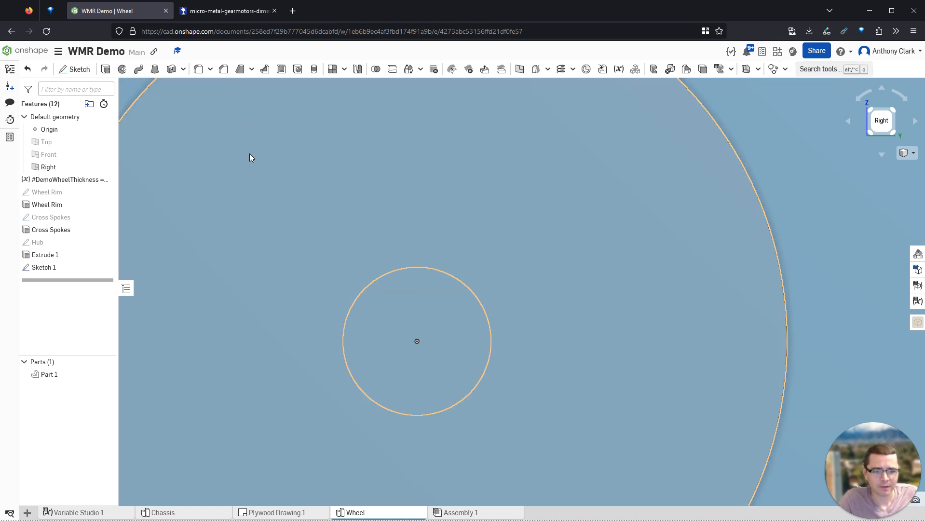
- Create Extrude 2 as a Remove extrude with a Through all end condition
mouse_move(428, 224)
right_down()
mouse_move(498, 249)
mouse_move(491, 262)
right_up()
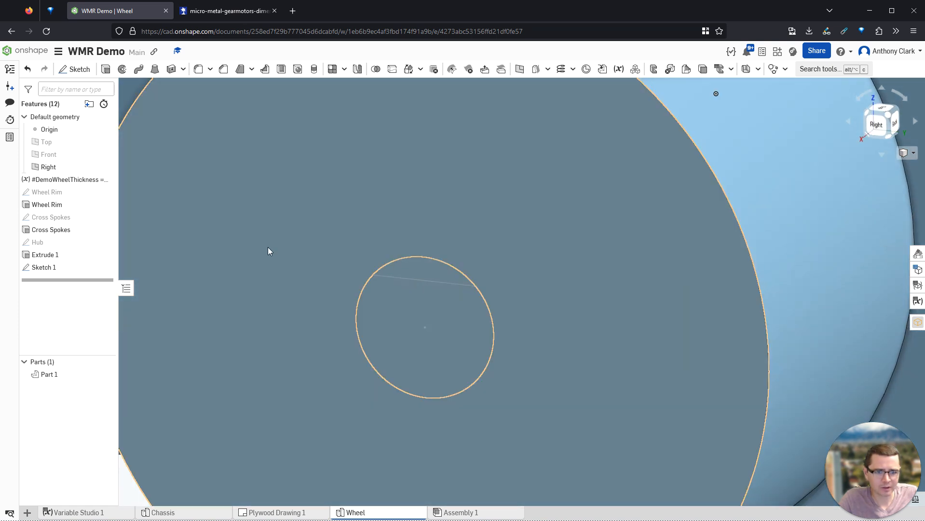
click(105, 69)
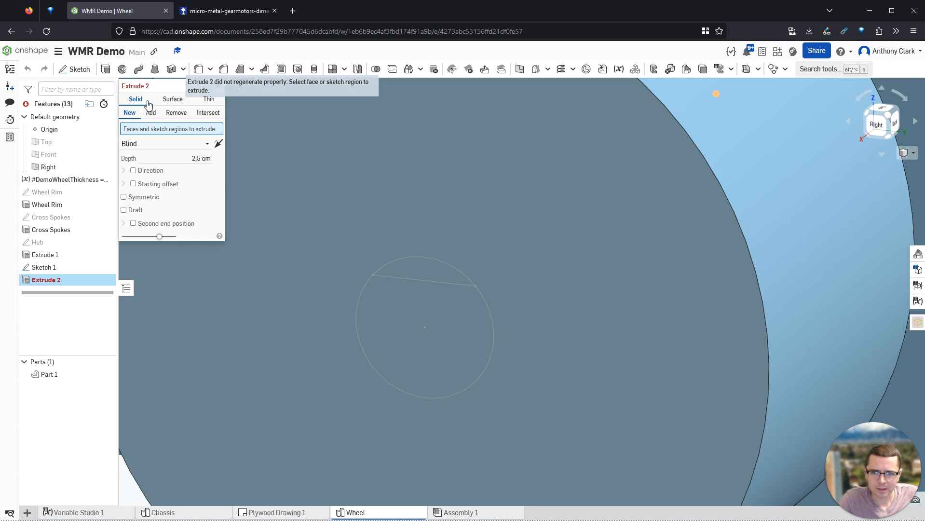
click(176, 113)
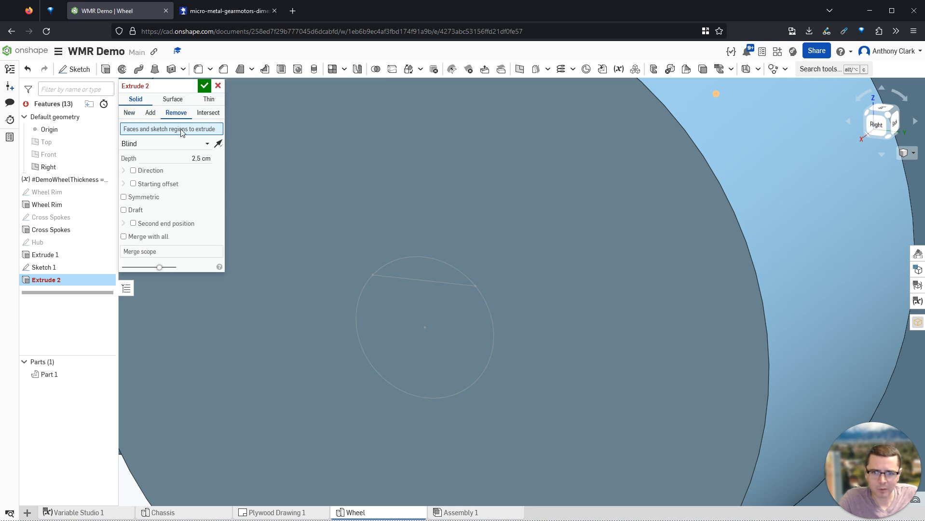
click(157, 143)
click(154, 222)
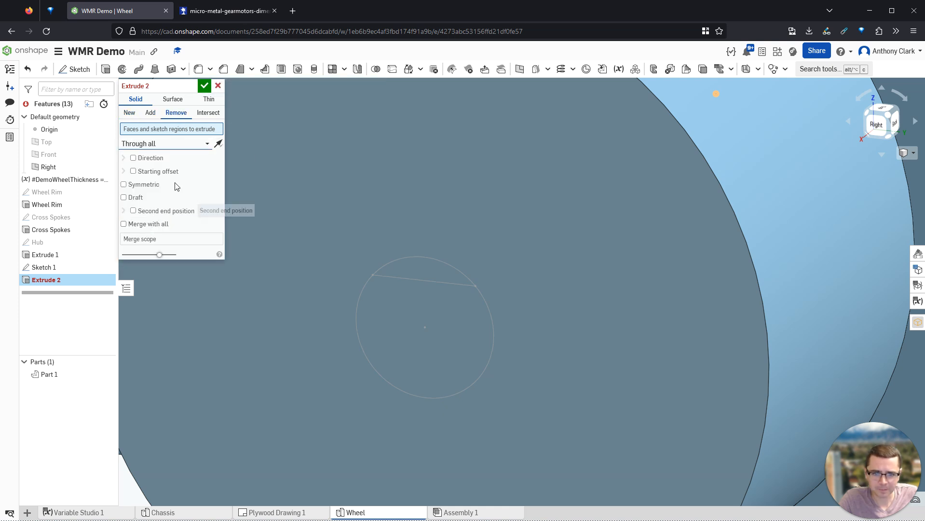
scroll(321, 230, down, 5)
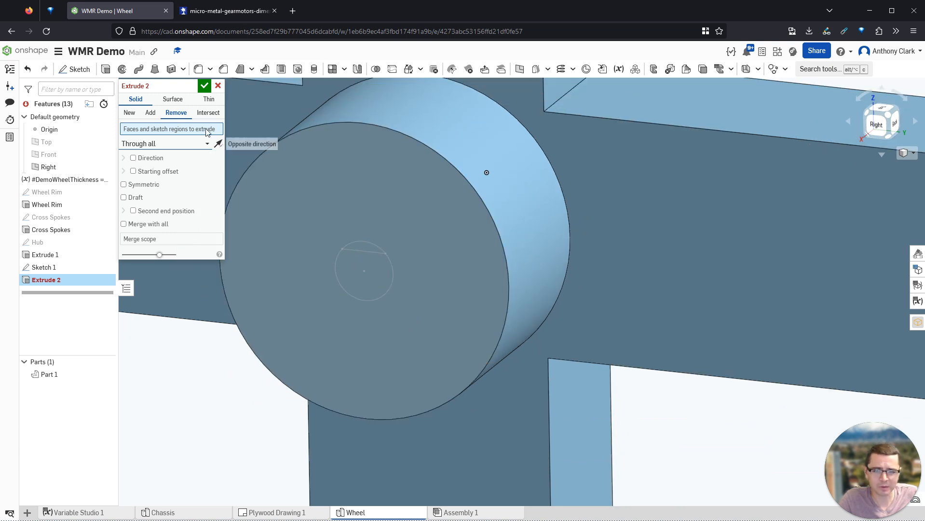
click(204, 86)
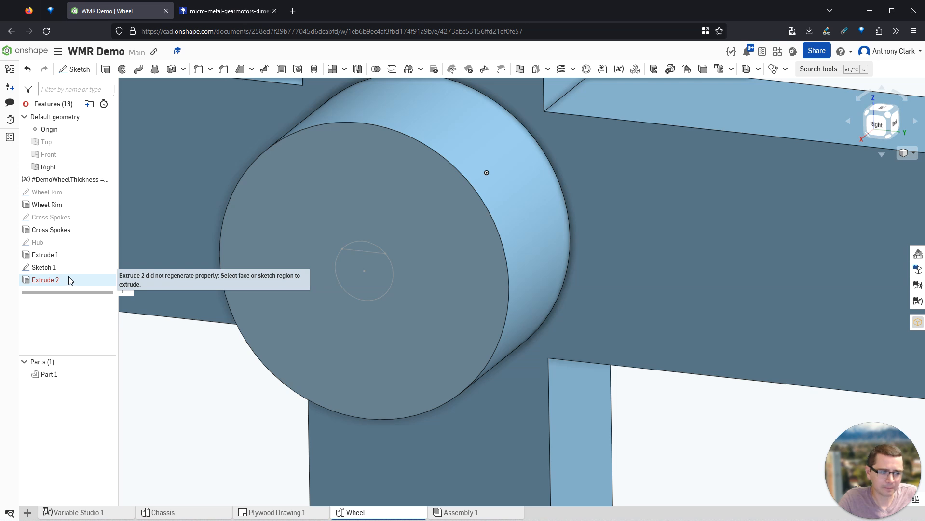
- Reopen the failing Extrude 2 and cancel the edit
click(51, 282)
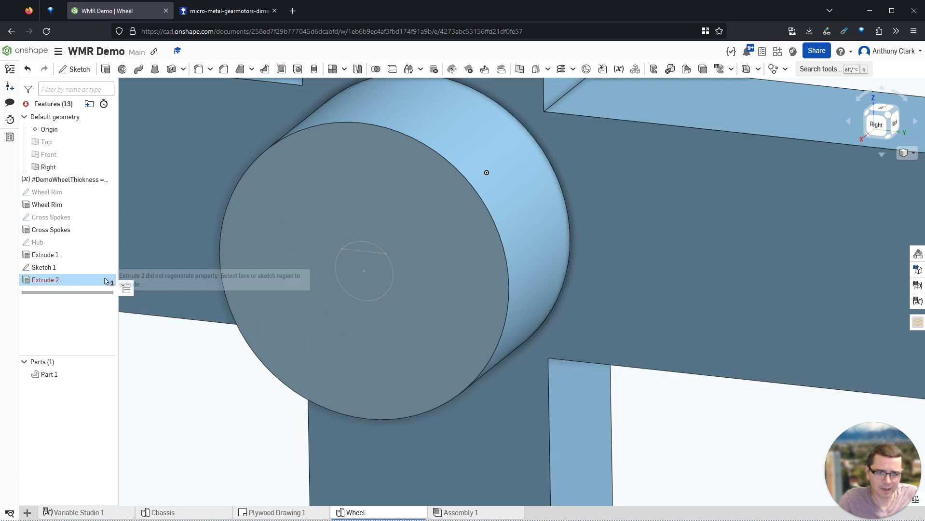
double_click(83, 283)
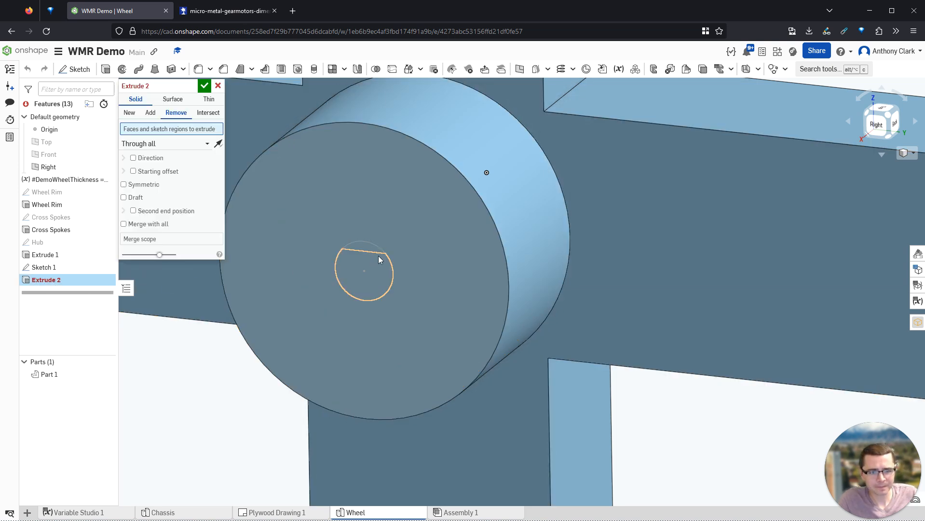
click(218, 86)
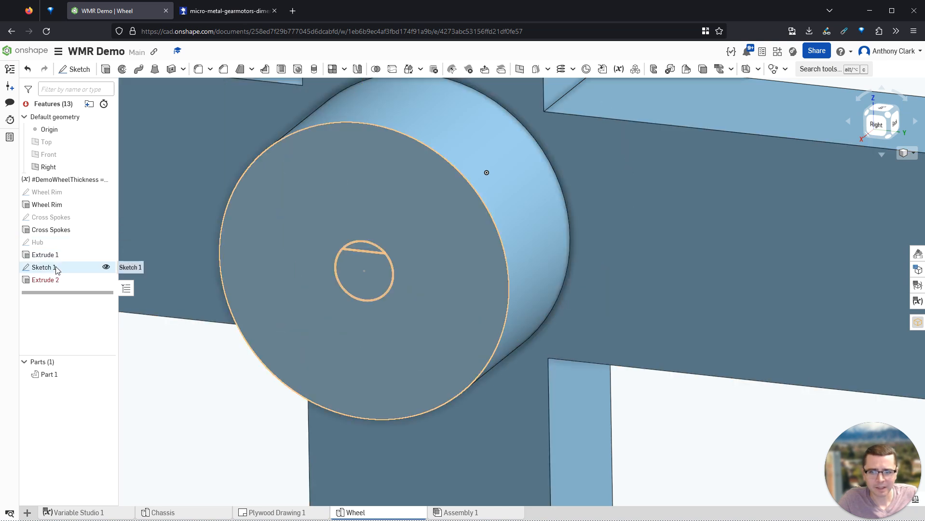
- Edit Sketch 1 and rename it Shaft Hole
double_click(98, 267)
scroll(318, 240, up, 5)
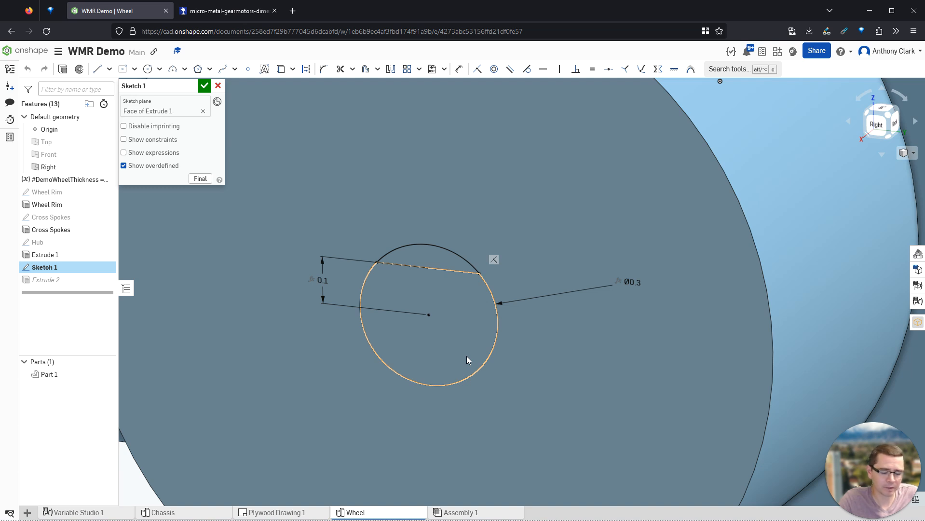
click(182, 88)
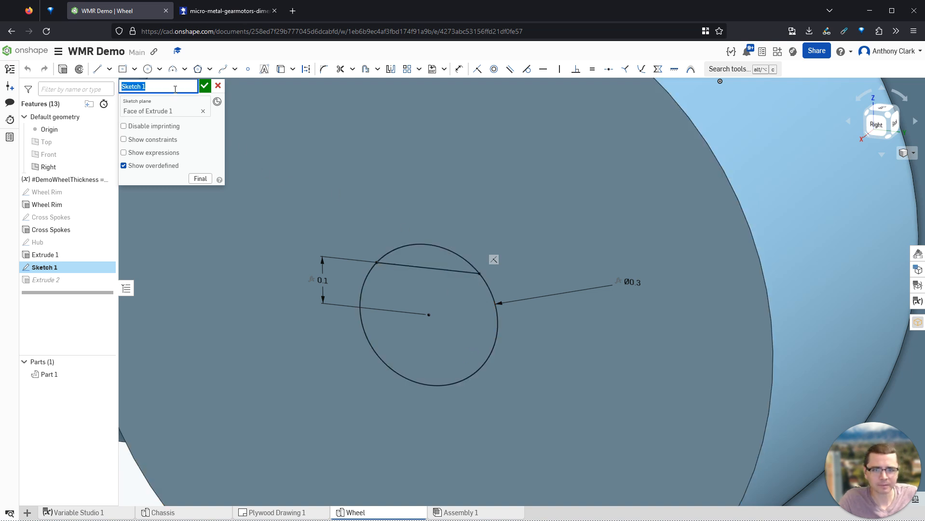
text(Shaft Hole)
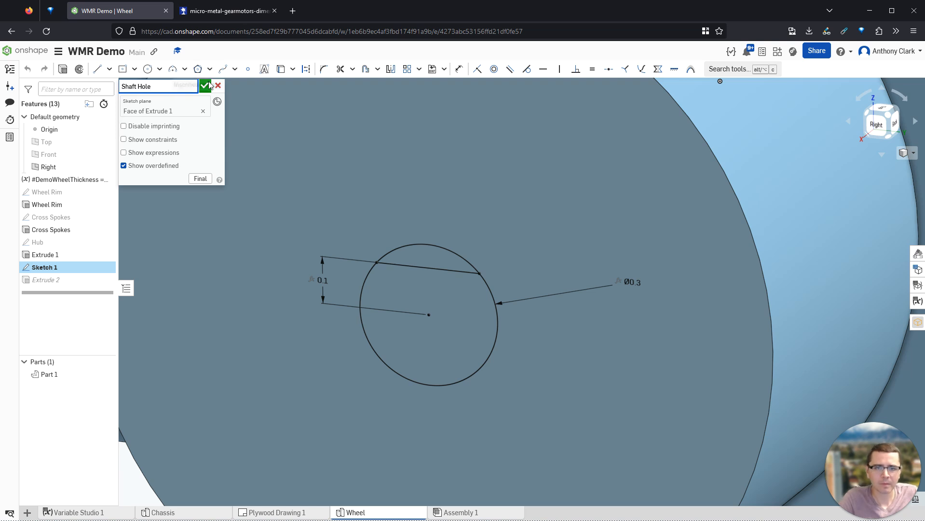
key(Return)
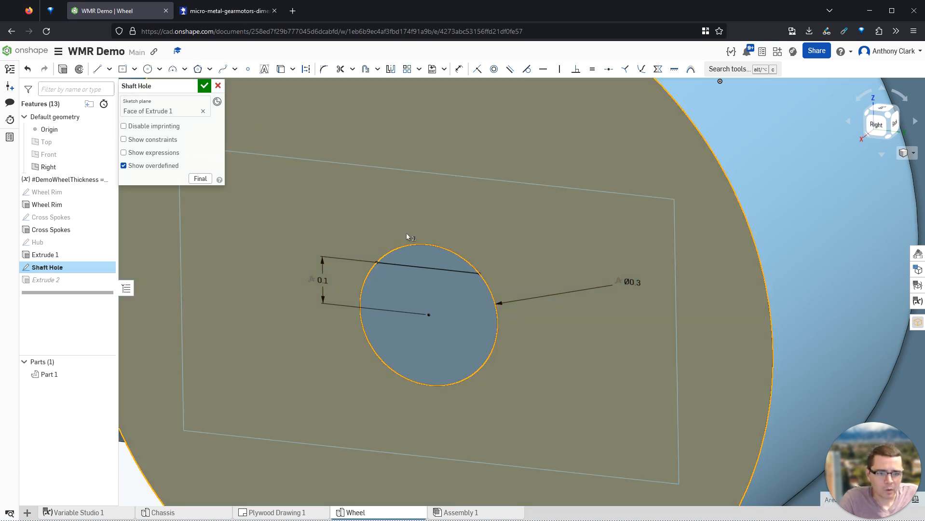
- Trim the circle's arc above the flat chord to form a D shape, and accept the sketch
click(340, 69)
click(435, 249)
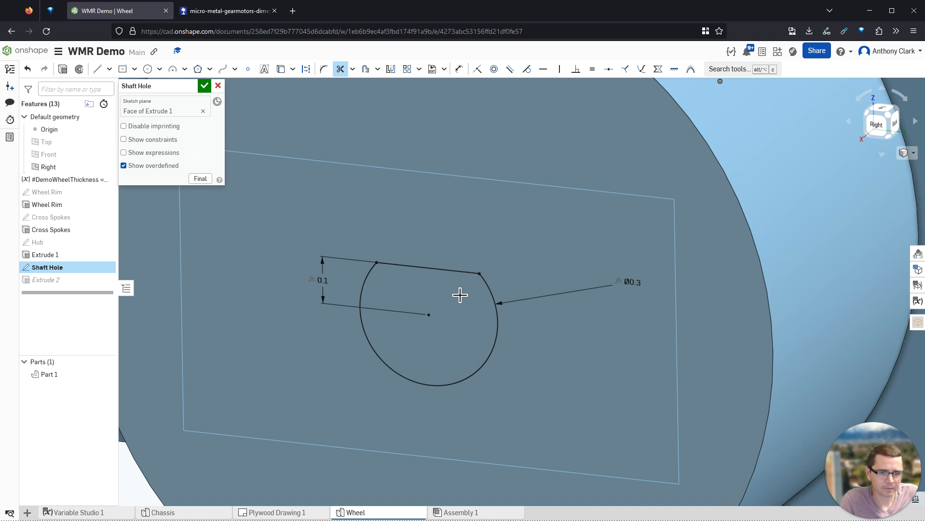
click(205, 86)
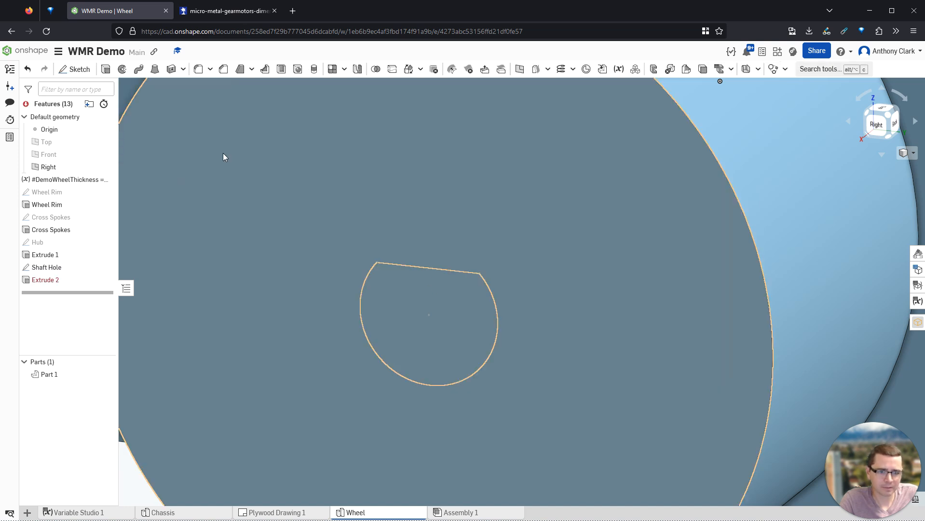
- Edit Extrude 2 to cut the Shaft Hole sketch through all, with Part 1 as merge scope
double_click(57, 281)
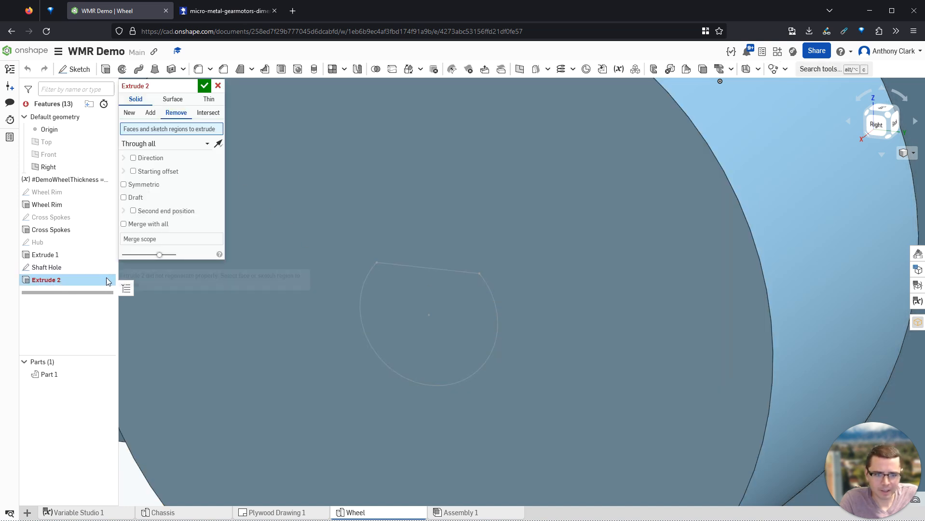
click(145, 239)
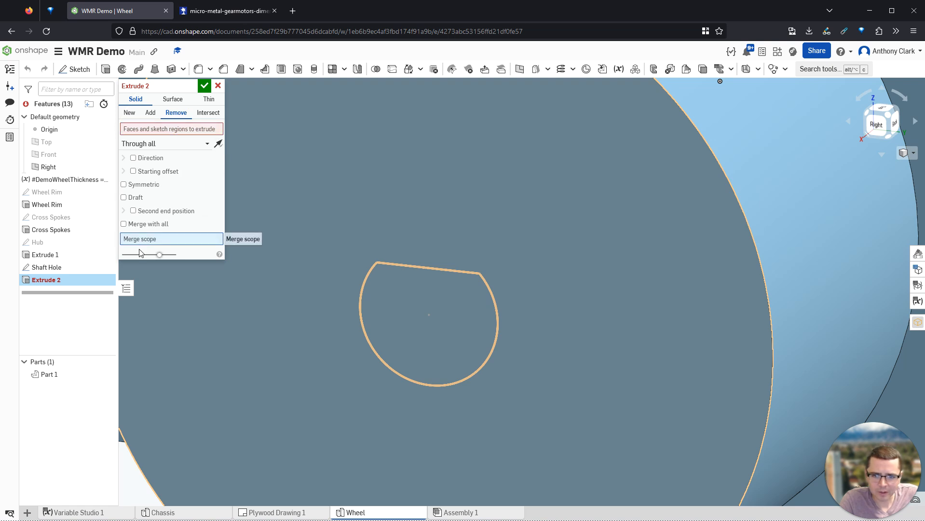
click(144, 129)
click(61, 268)
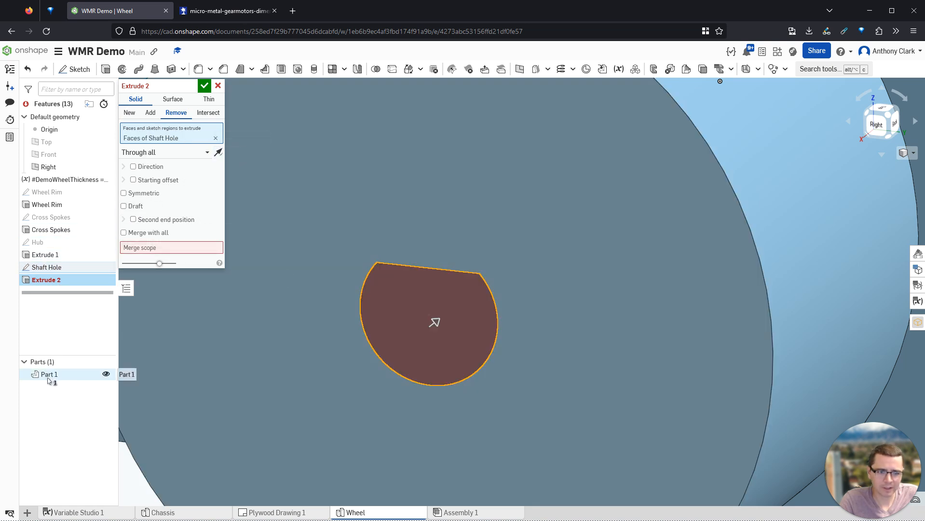
click(144, 246)
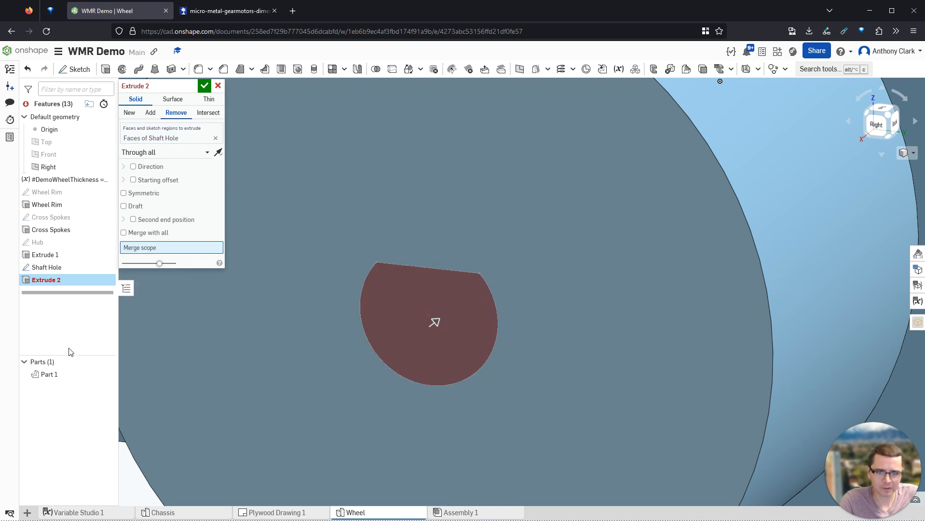
click(51, 375)
scroll(399, 319, down, 5)
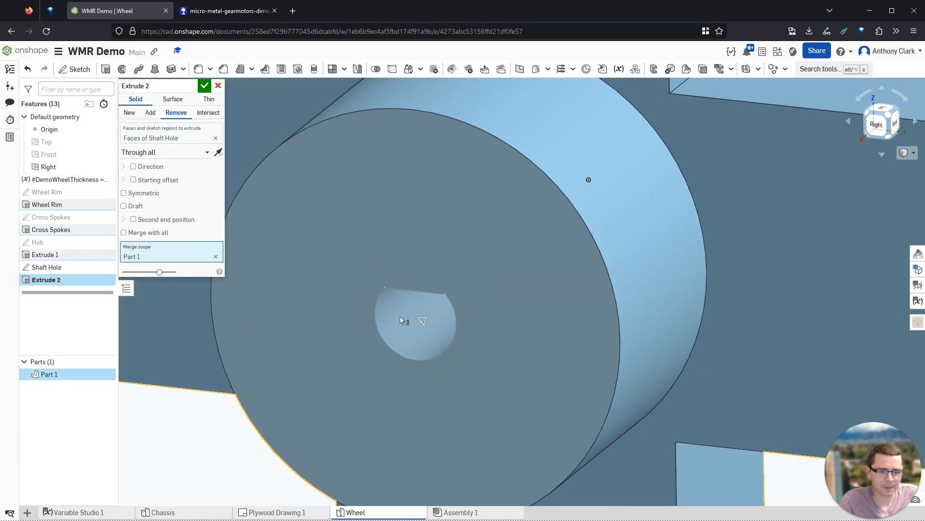
mouse_move(459, 319)
right_down()
mouse_move(479, 306)
mouse_move(437, 306)
right_up()
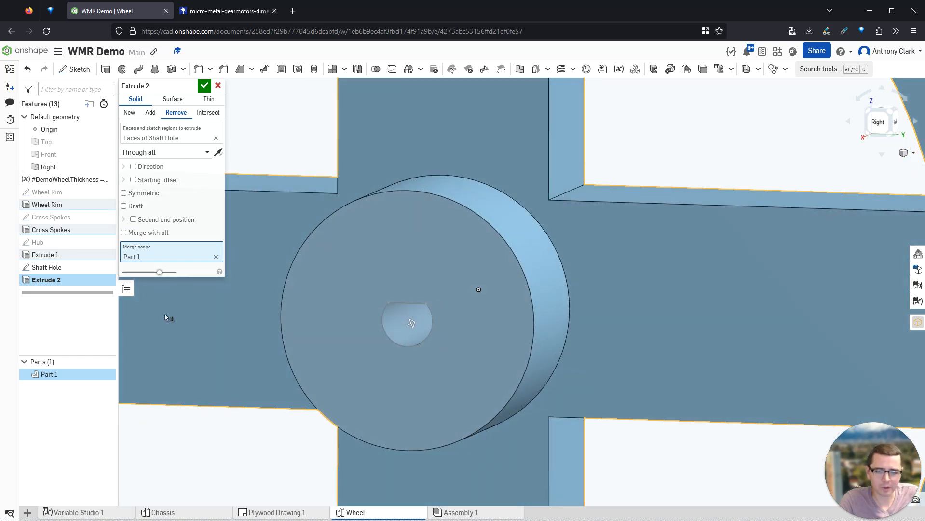
click(205, 87)
right_click(50, 375)
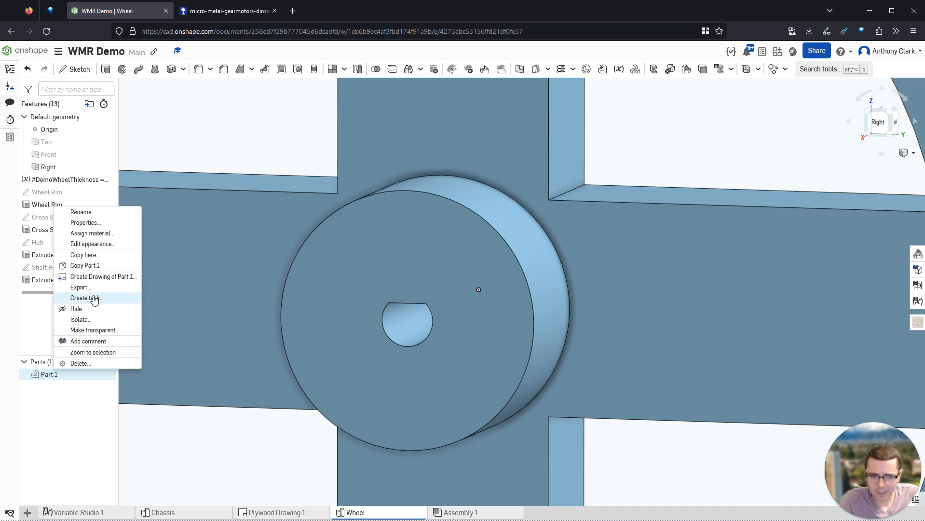
click(90, 213)
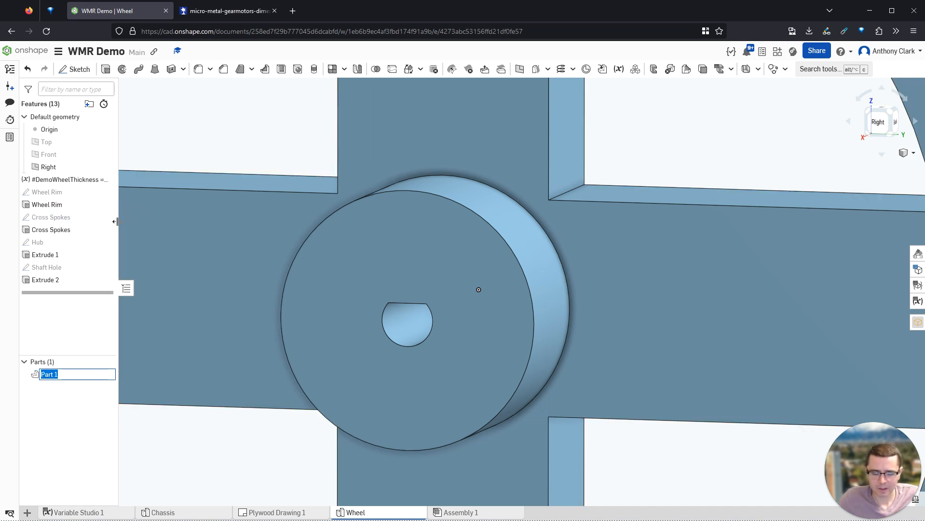
- Name the part Wheel and rename Extrude 1 to Hub
text(Wheel)
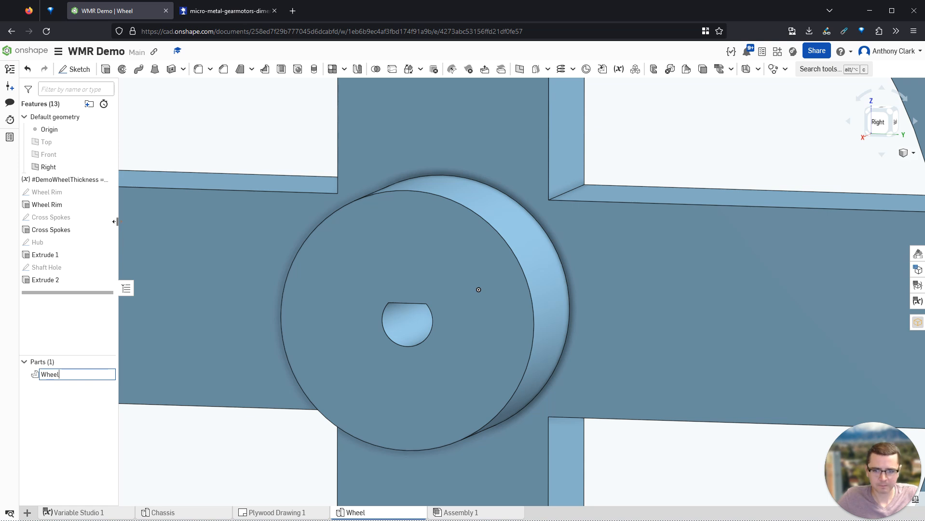
key(Return)
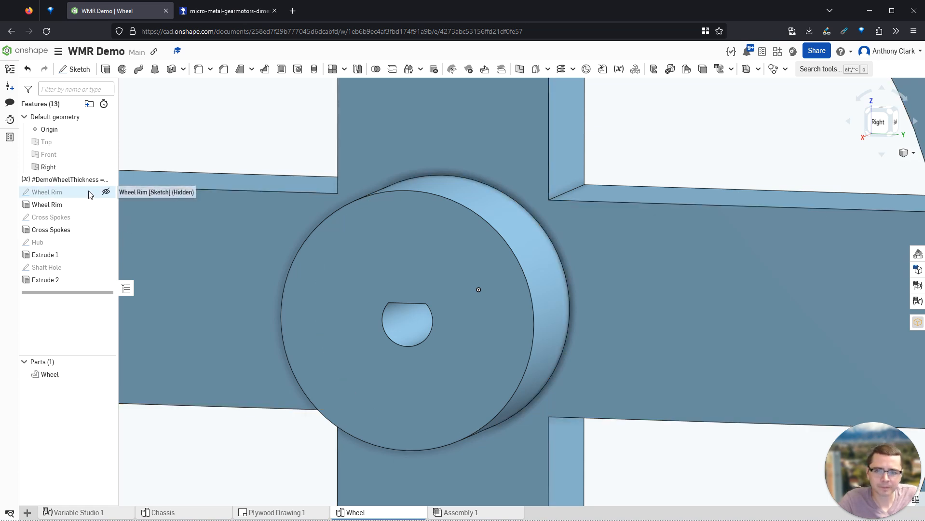
right_click(45, 260)
click(76, 268)
text(Hub)
key(Return)
- Rename Extrude 2 to Shaft Hole and fit the wheel in an isometric view
right_click(53, 280)
click(82, 286)
text(Sh)
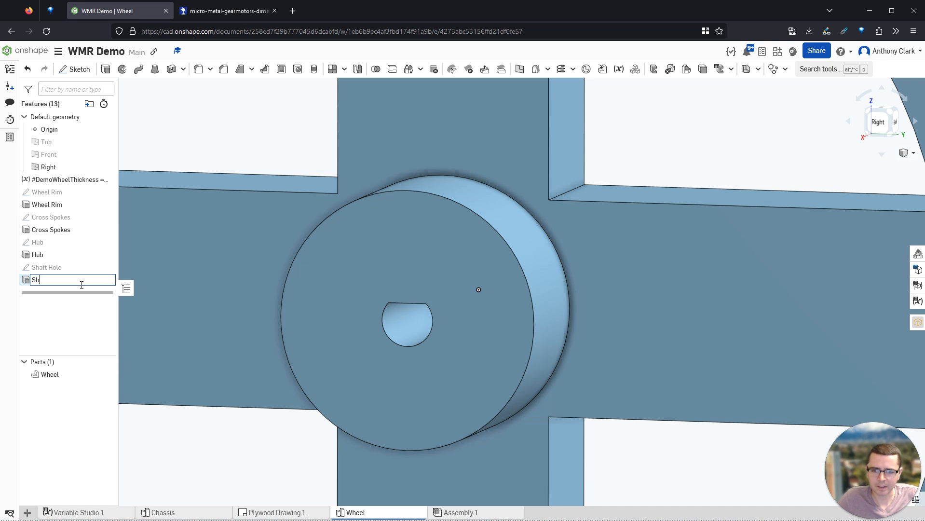
text(aft Hole)
key(Return)
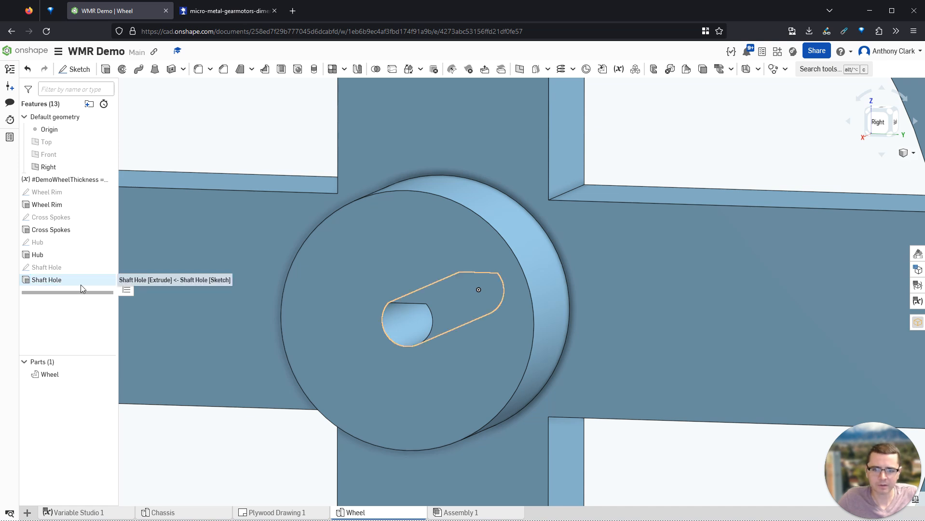
click(219, 152)
key(shift+7)
click(694, 273)
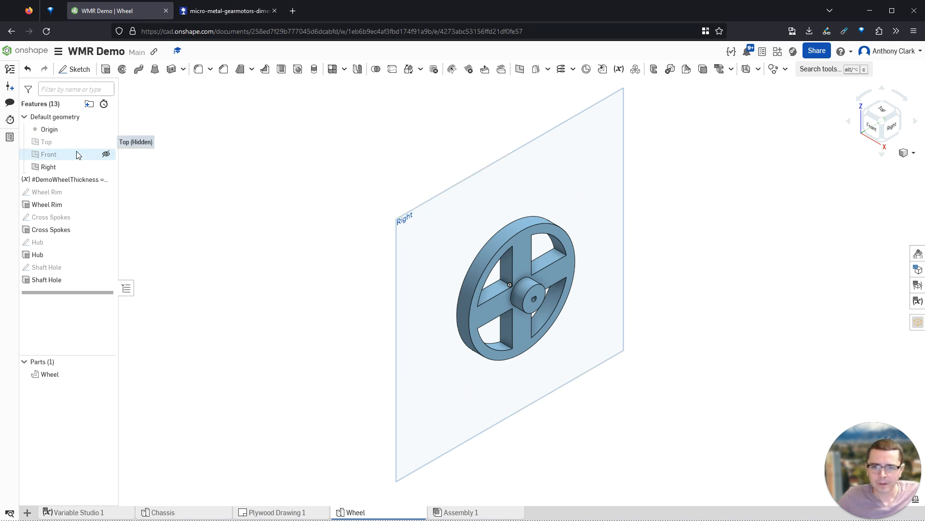
- Start a sketch on the Top plane with a construction point on the hub
click(106, 142)
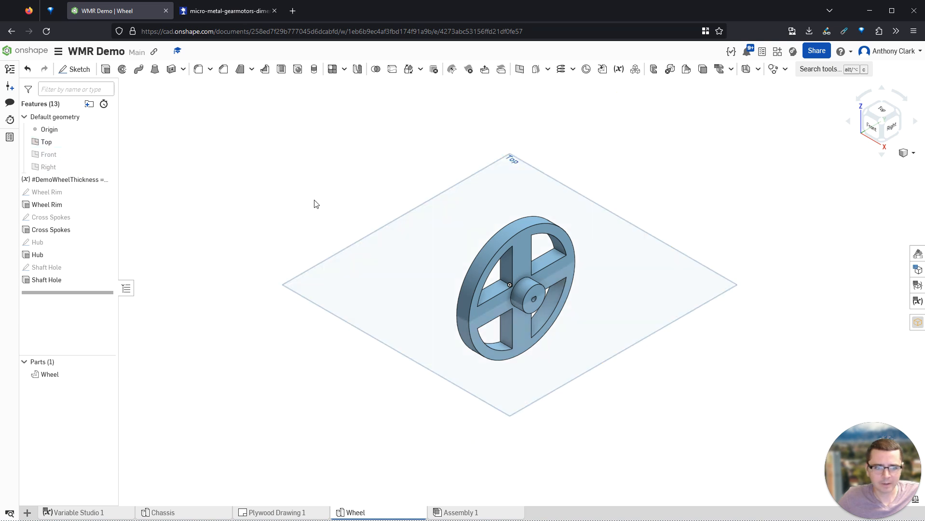
click(380, 242)
key(shift+s)
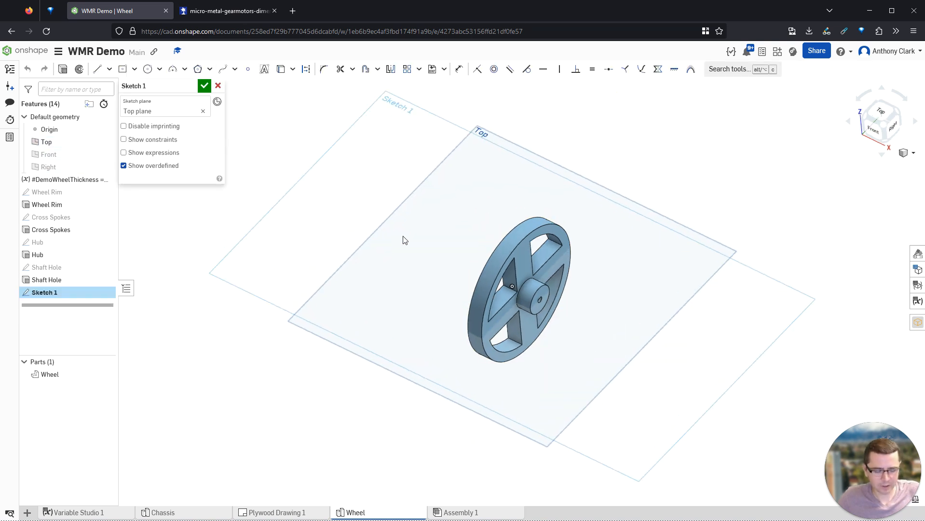
scroll(545, 301, up, 5)
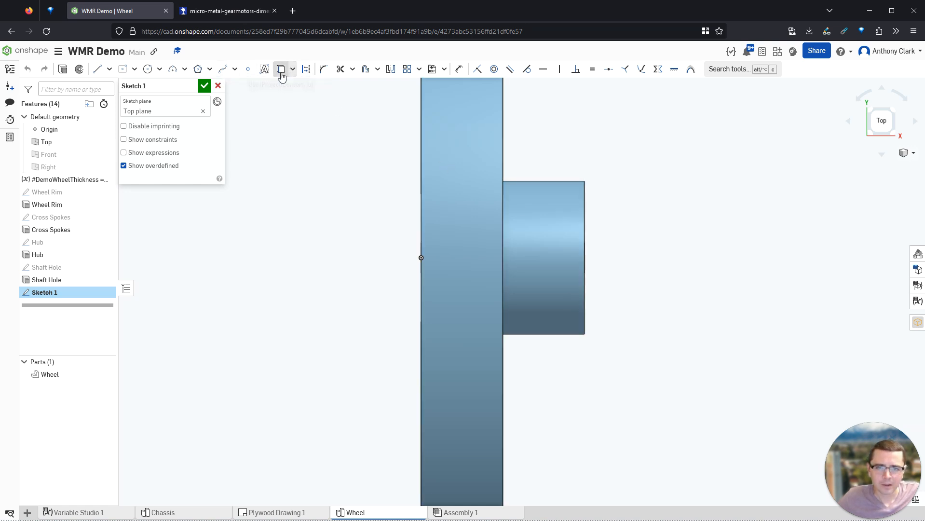
click(249, 72)
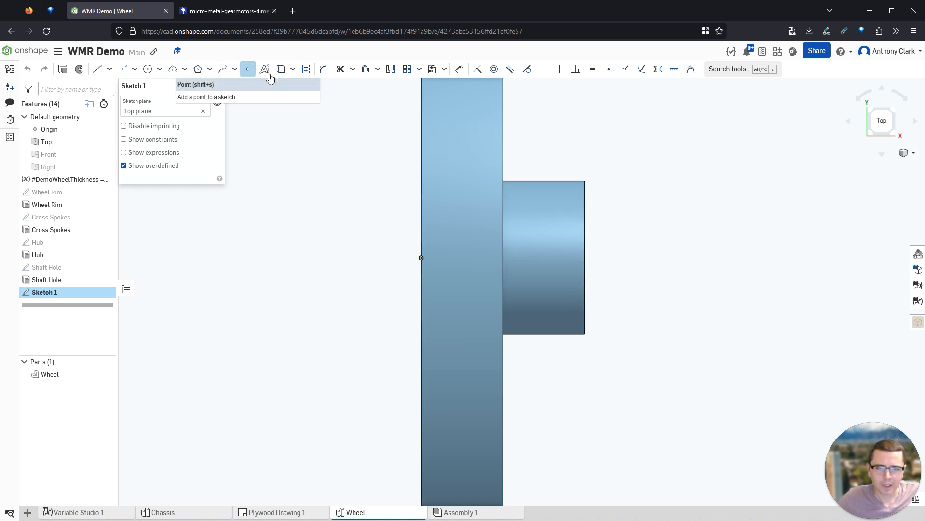
click(307, 71)
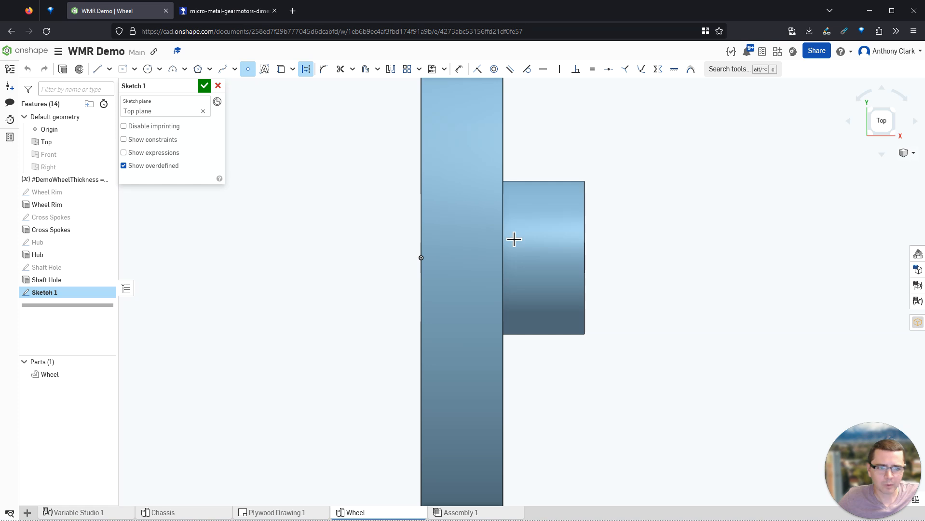
click(543, 258)
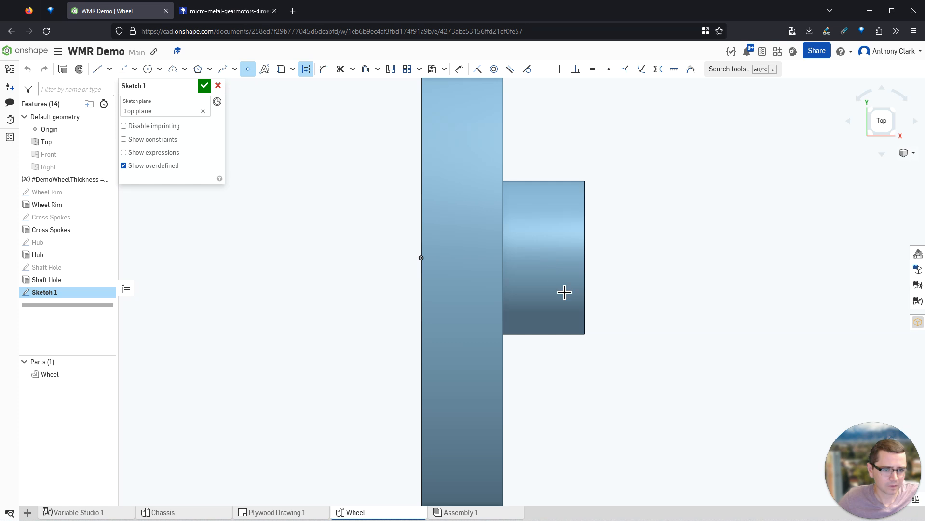
key(Escape)
- Dimension the point 0.4 from the hub's right edge using a #DemoWheelThickness / expression
key(u)
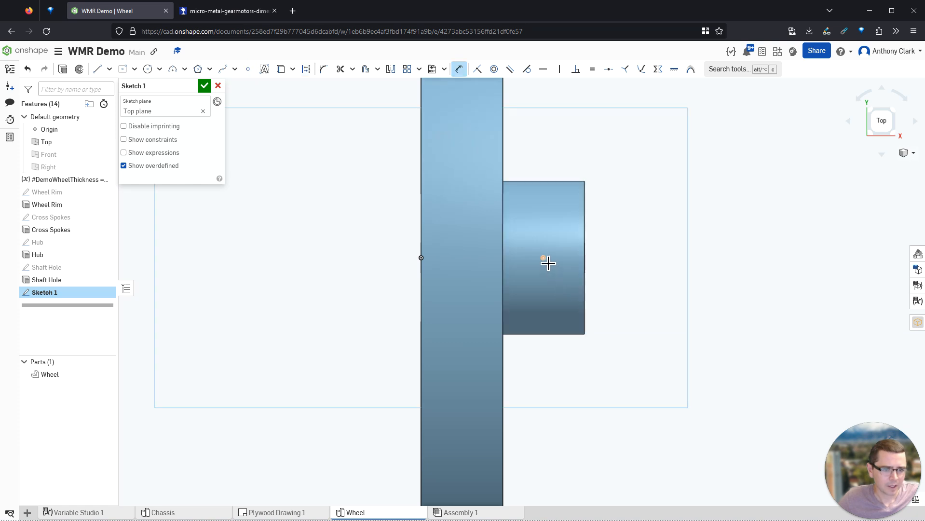
click(586, 263)
click(562, 370)
click(561, 372)
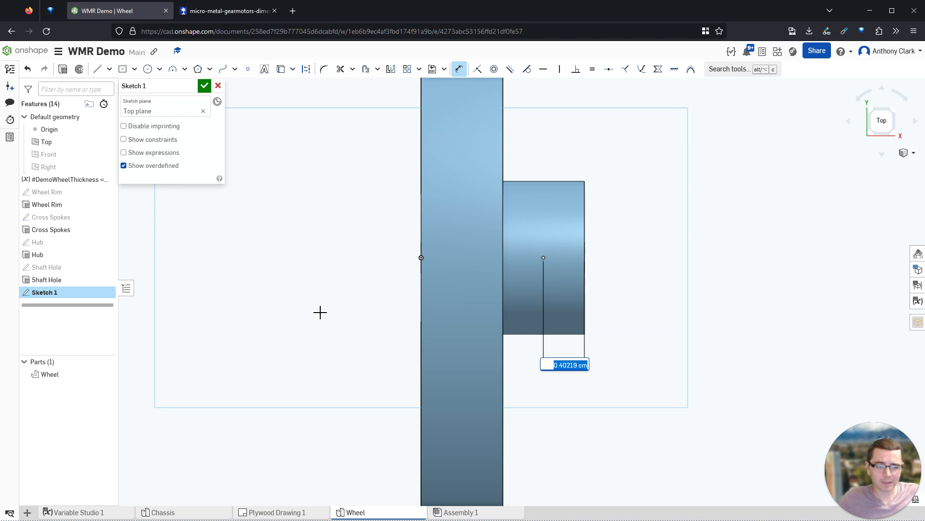
text(demo)
key(Return)
text(/ 2)
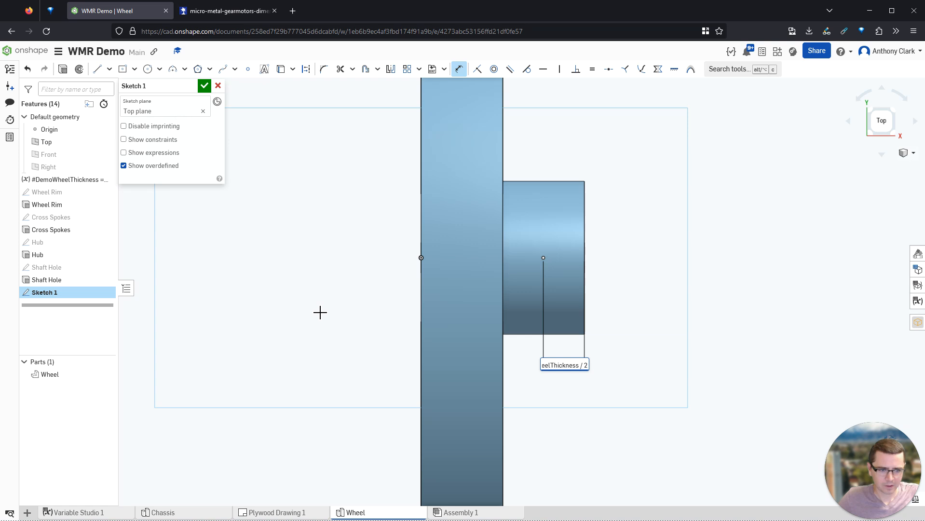
key(Return)
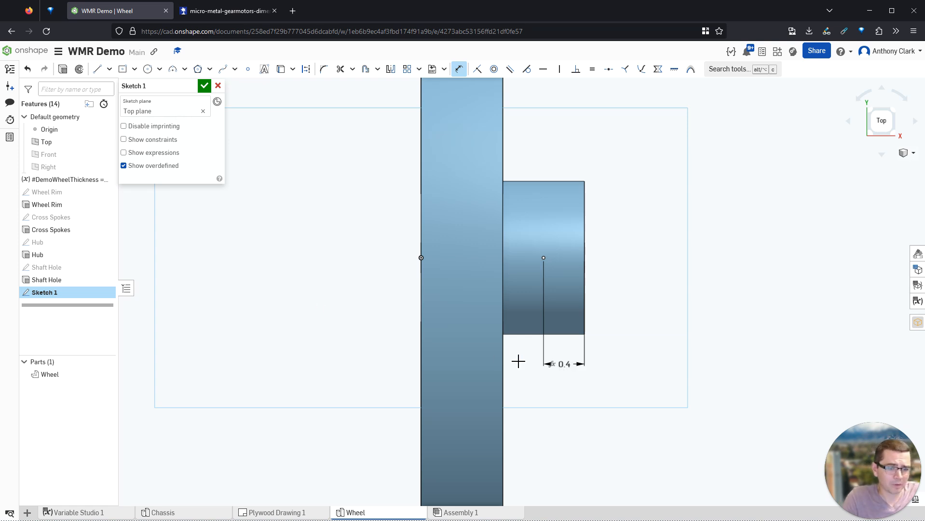
drag(562, 364, 628, 358)
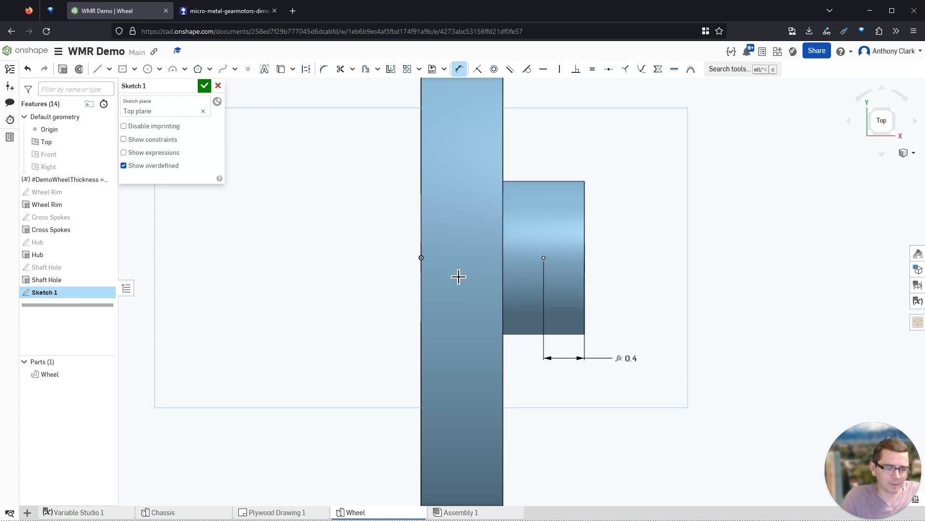
- Project the wheel edge and draw a circle at the hub point with diameter #M2Hole
click(425, 261)
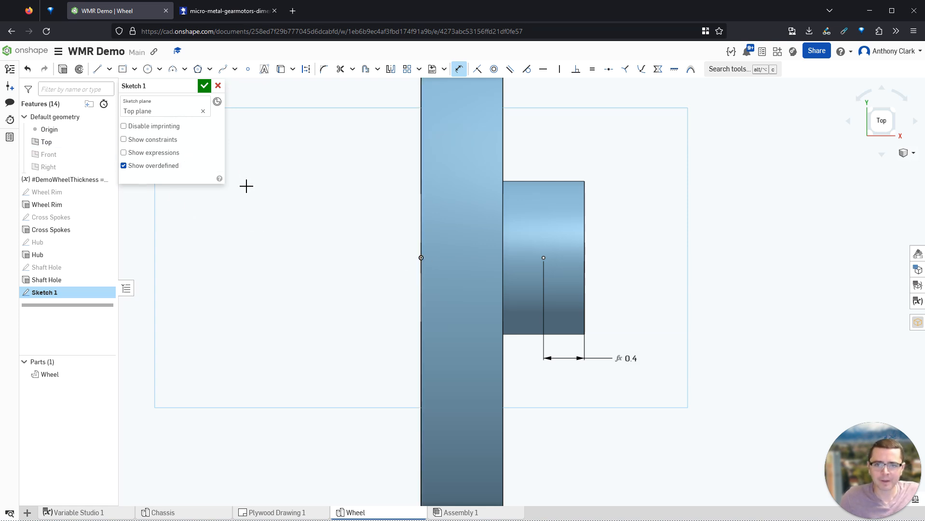
key(c)
click(543, 257)
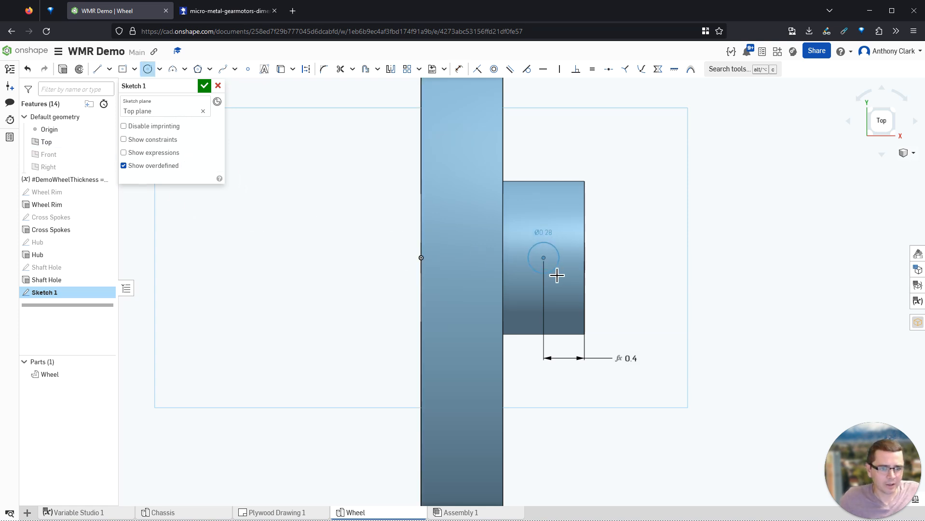
click(559, 277)
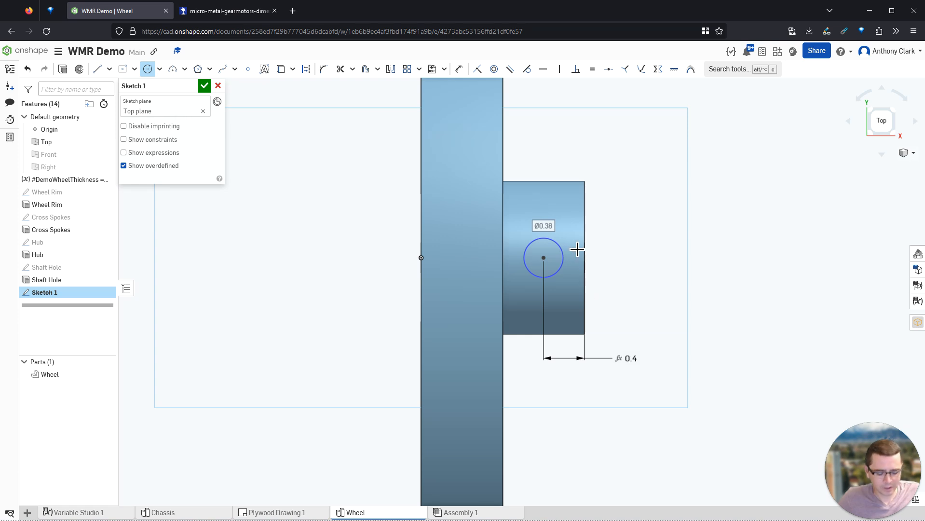
key(Escape)
key(d)
click(550, 248)
click(627, 235)
text(m2)
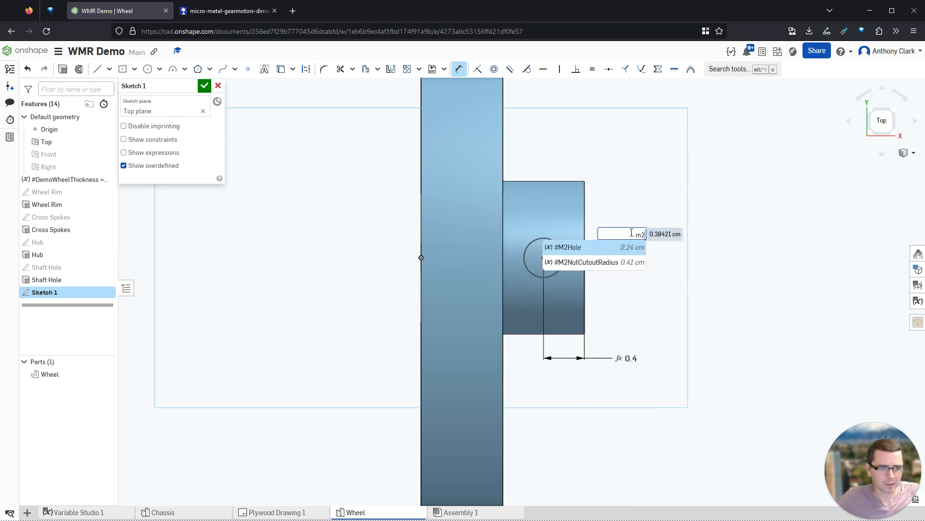
key(Return)
- Rename the sketch Set Screw Hole
key(Return)
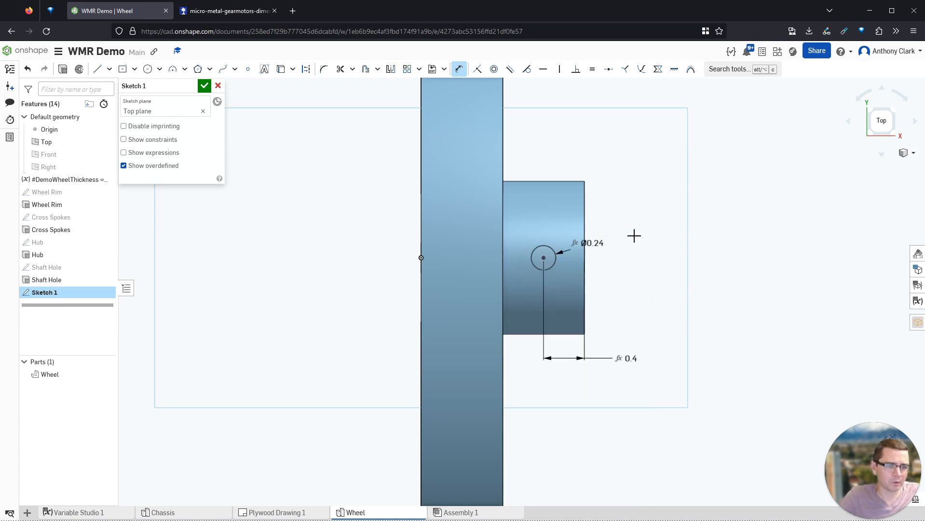
click(191, 88)
text(Set Screw Hole)
key(Return)
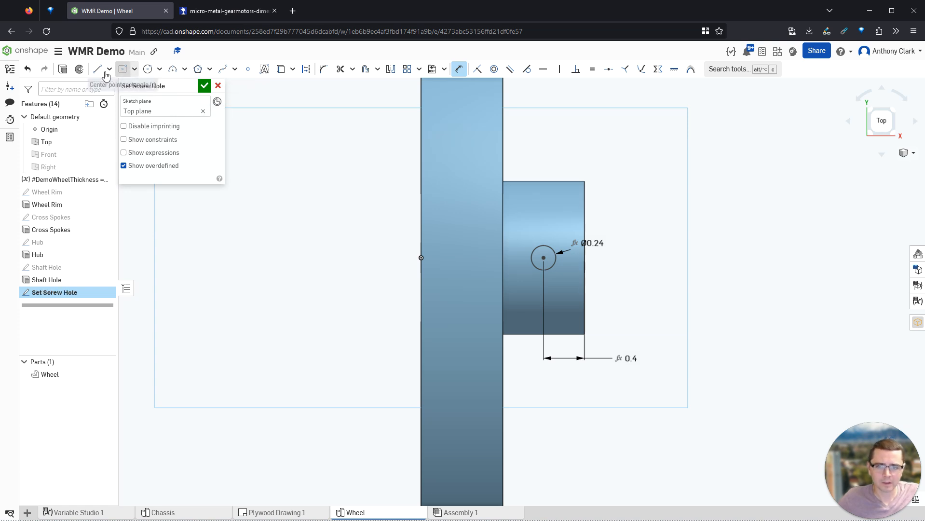
- Extrude the set screw sketch as a non-symmetric Remove cut through all
click(63, 70)
right_drag(281, 272, 286, 206)
key(shift+7)
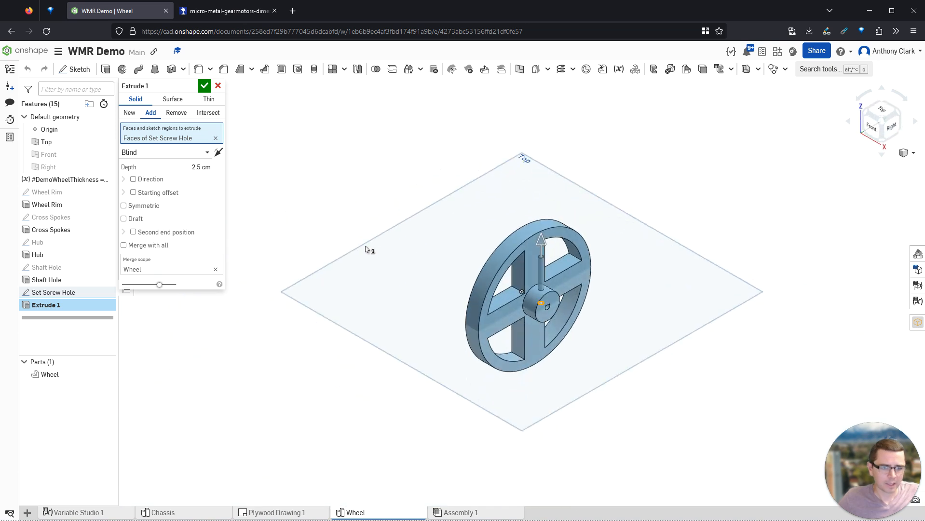
click(176, 113)
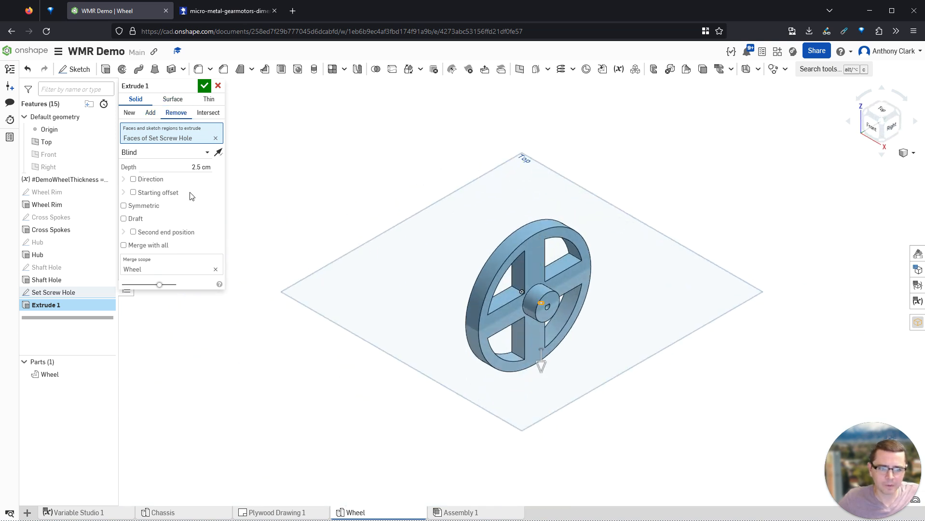
click(150, 154)
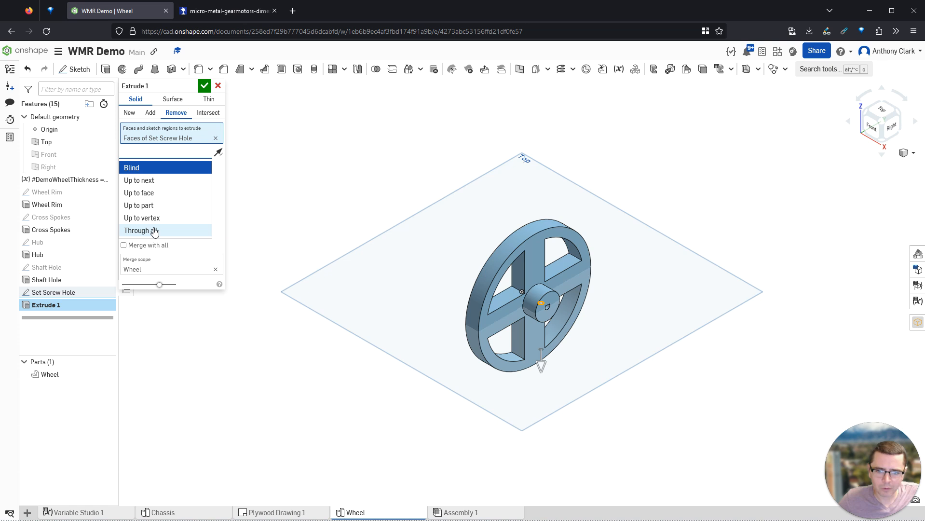
click(155, 231)
mouse_move(463, 313)
right_down()
mouse_move(475, 305)
mouse_move(469, 276)
mouse_move(495, 371)
mouse_move(458, 306)
mouse_move(448, 314)
mouse_move(466, 325)
right_up()
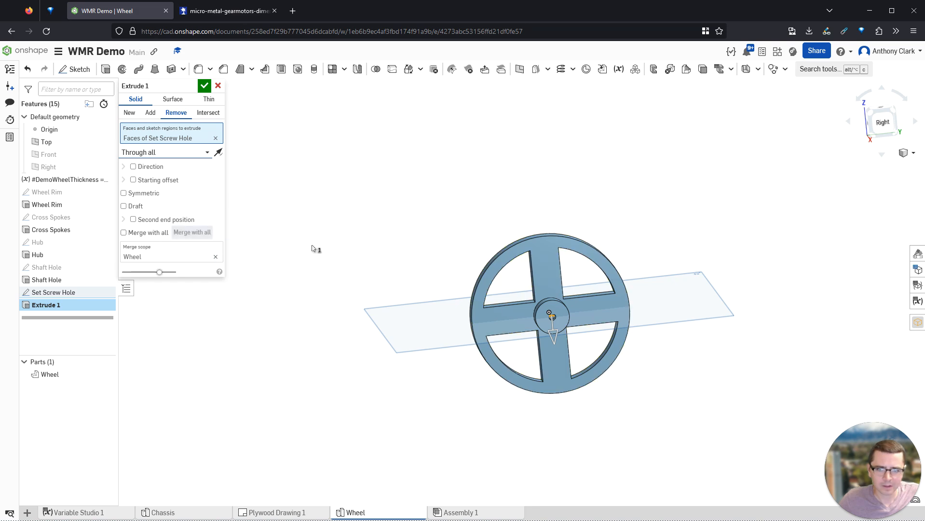
right_drag(538, 295, 519, 299)
scroll(585, 309, up, 5)
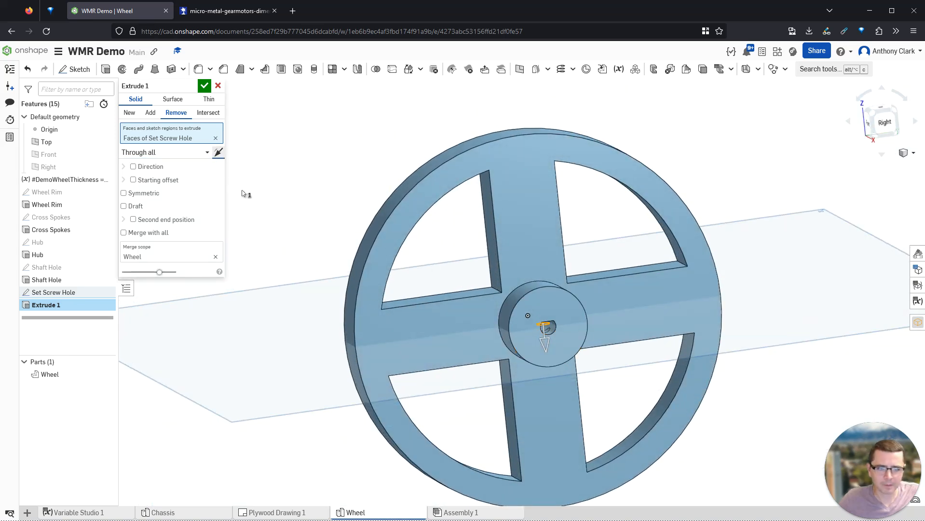
right_drag(504, 314, 505, 311)
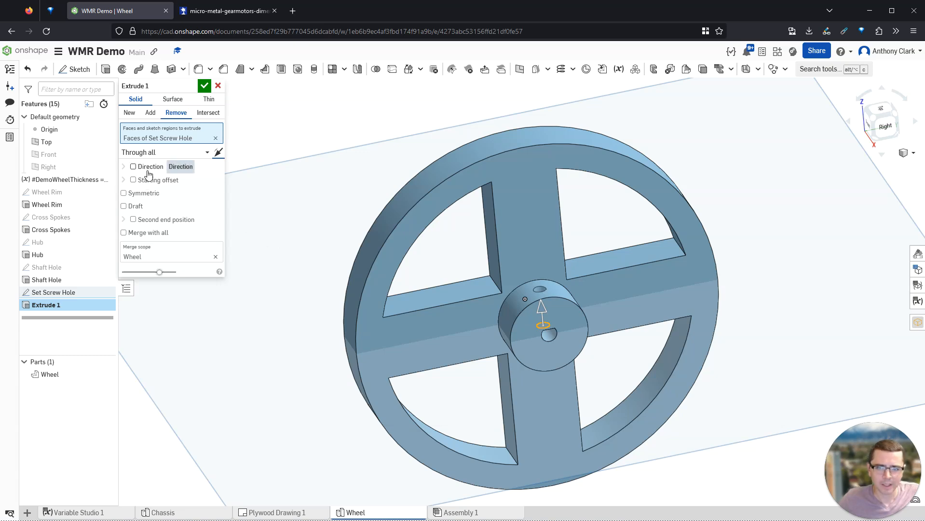
click(145, 194)
right_drag(295, 260, 412, 304)
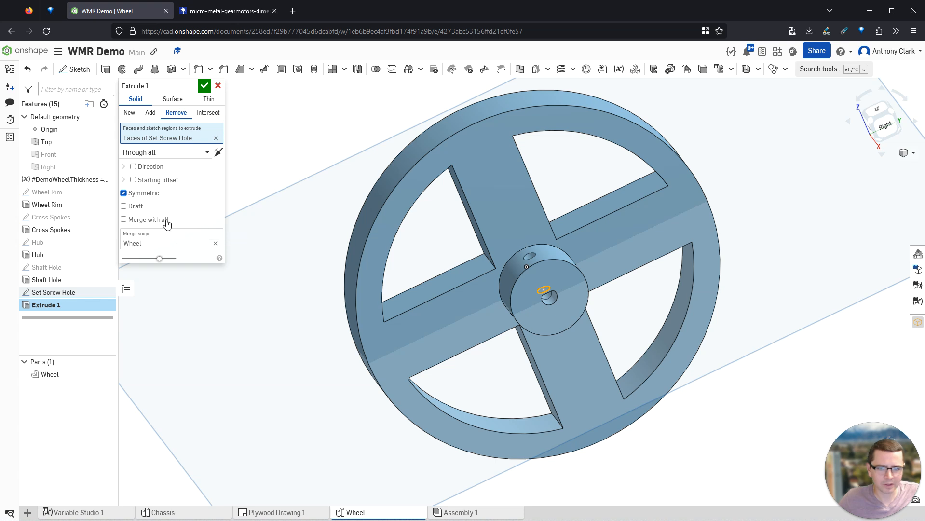
click(143, 193)
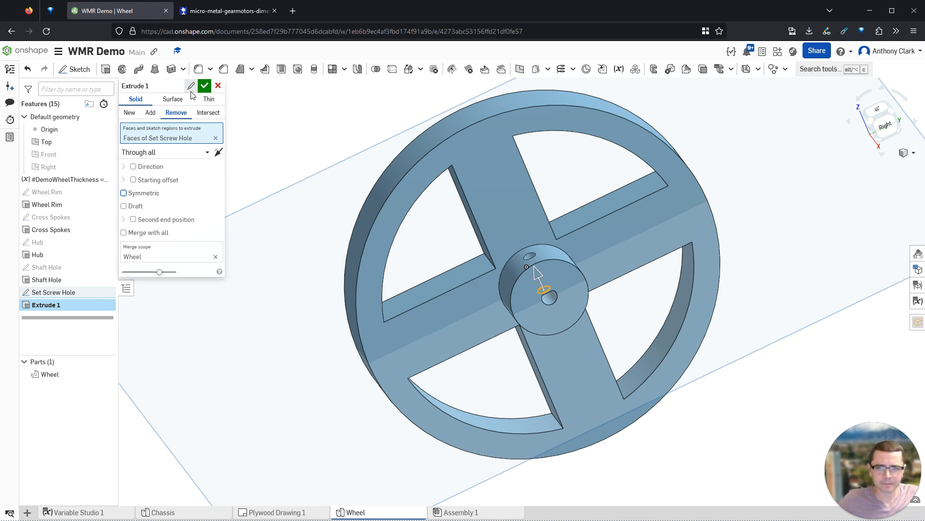
- Name the cut feature Set Screw Hole and accept it
click(193, 85)
text(Set Screw Hole)
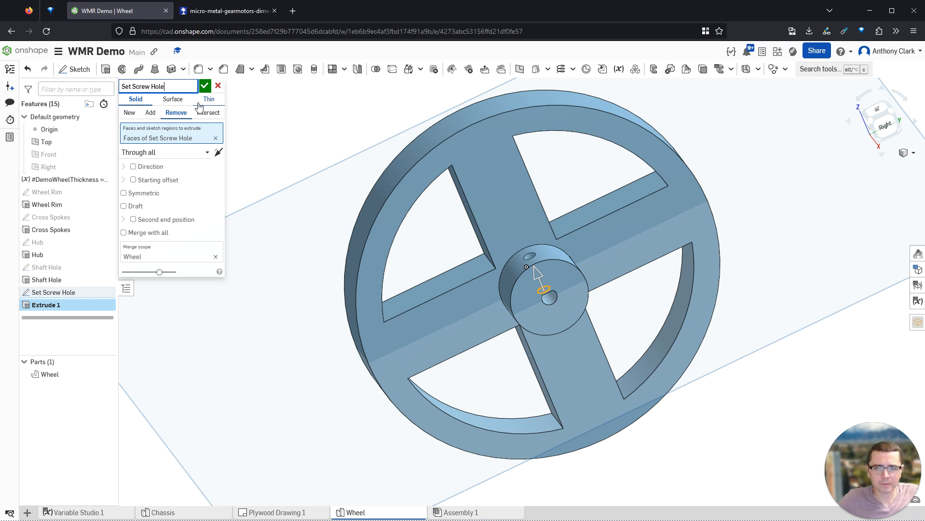
key(Return)
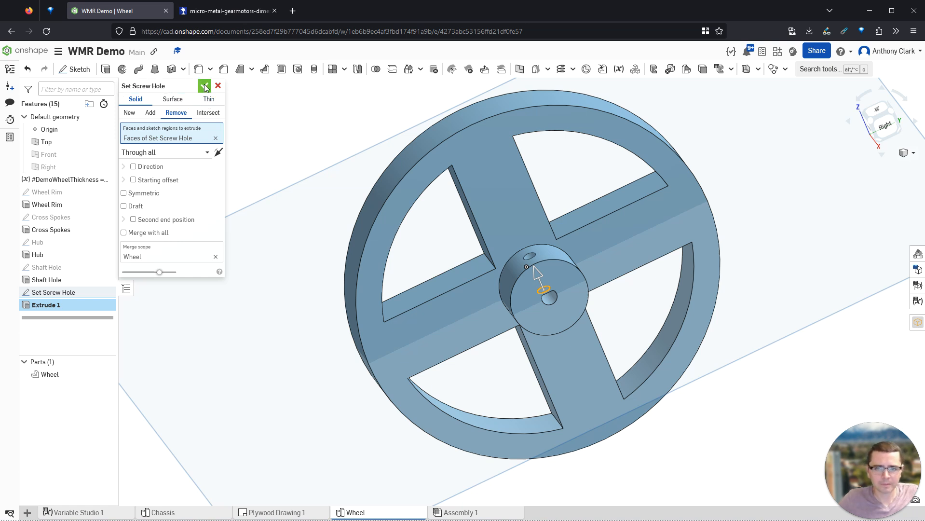
key(shift+7)
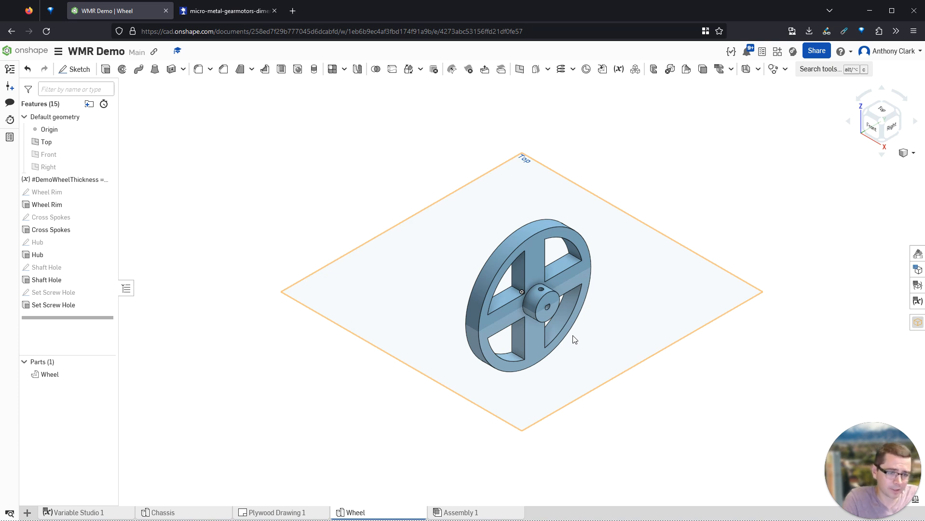
scroll(572, 289, up, 5)
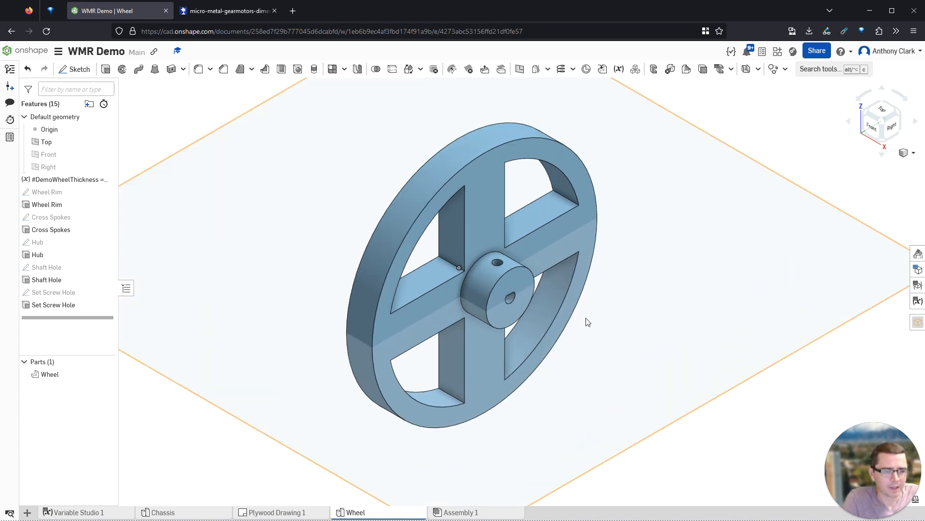
- Google 'set screw with head' in a new tab, preview an image, then return to Onshape
key(ctrl+t)
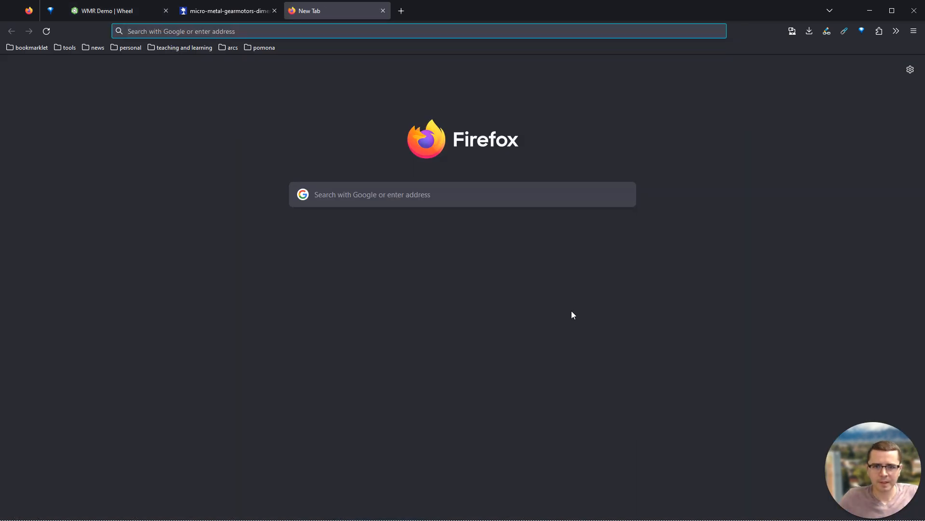
text(set screw with)
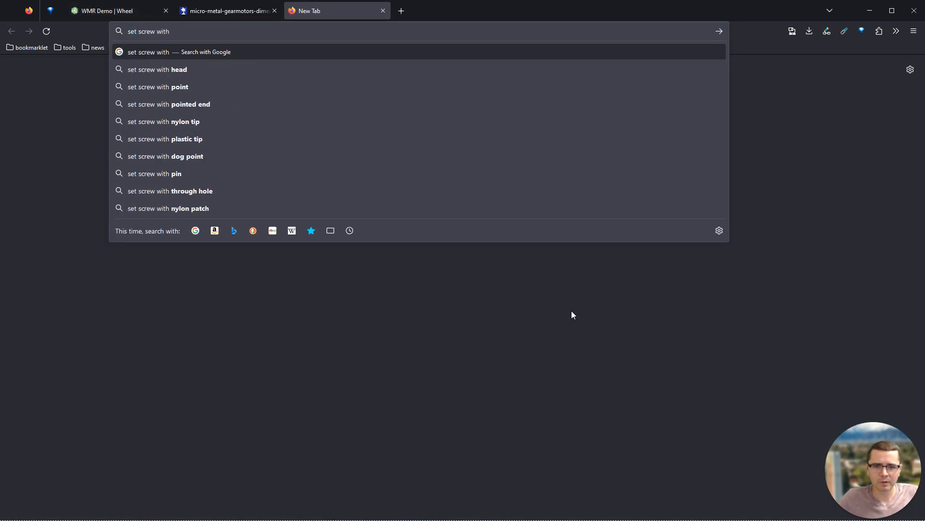
text( head)
key(Return)
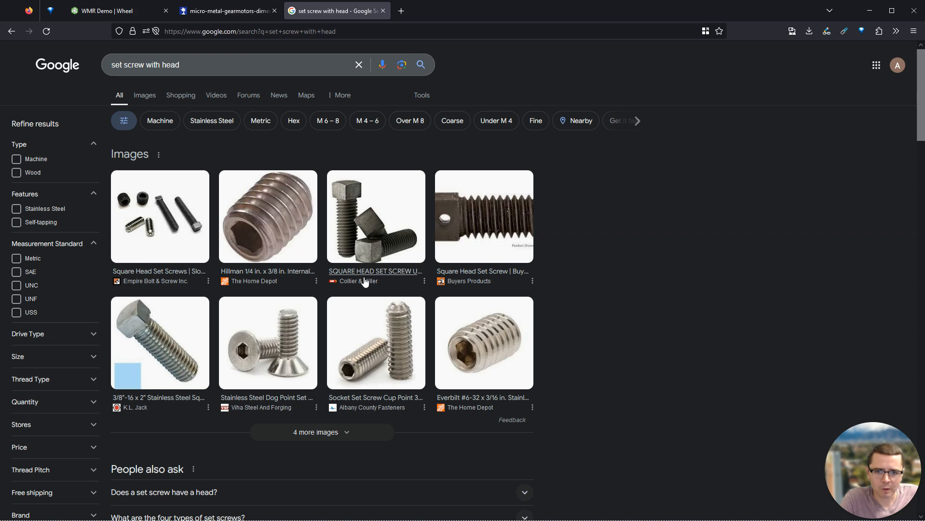
click(168, 224)
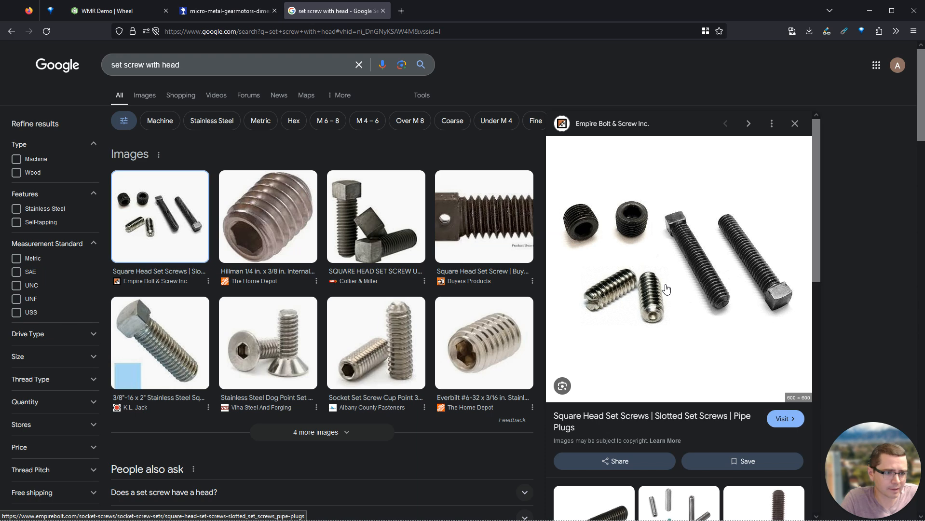
click(125, 15)
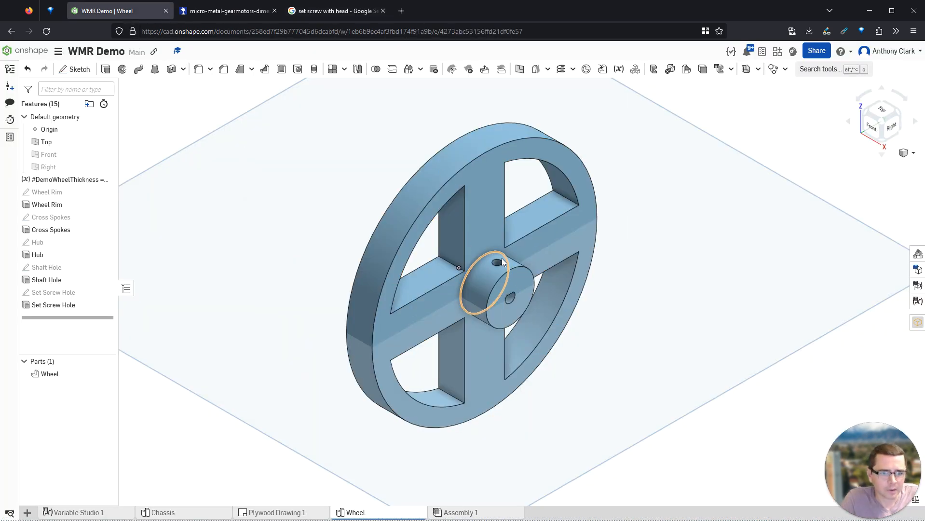
scroll(502, 262, up, 4)
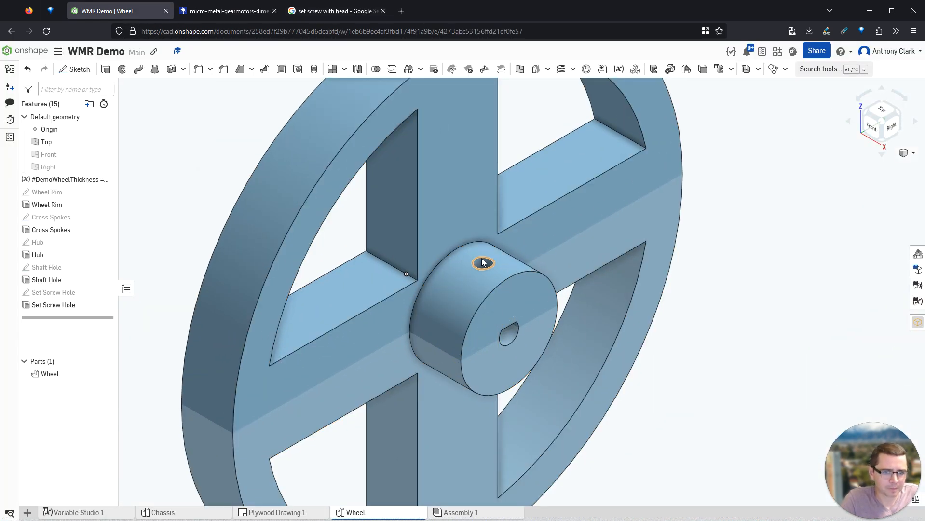
click(482, 263)
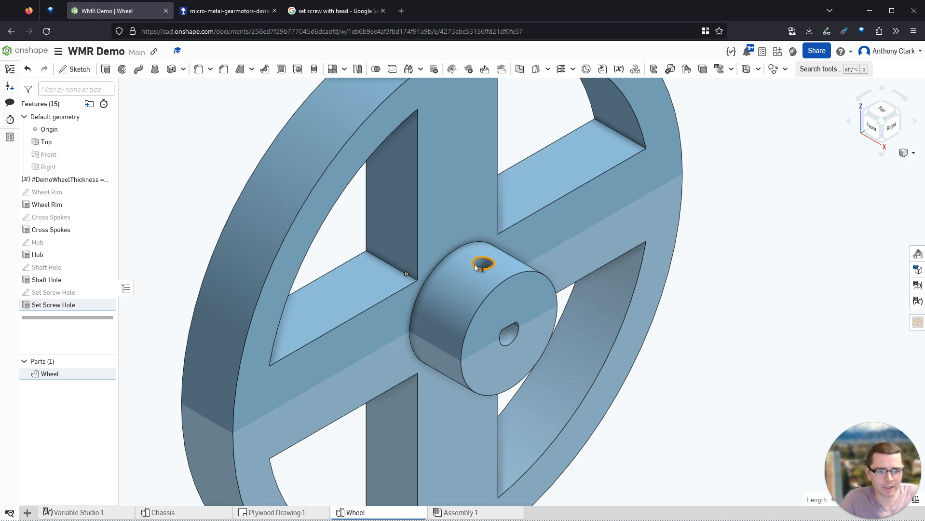
click(698, 311)
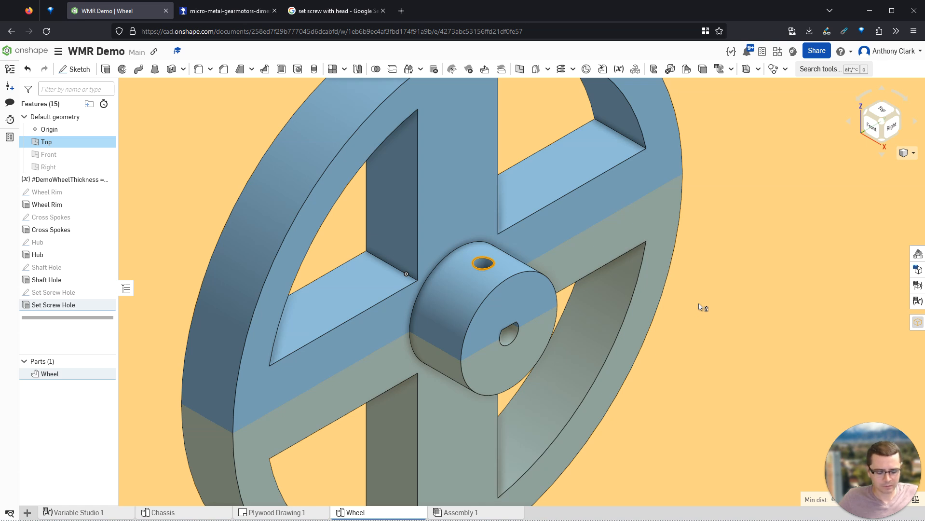
click(699, 308)
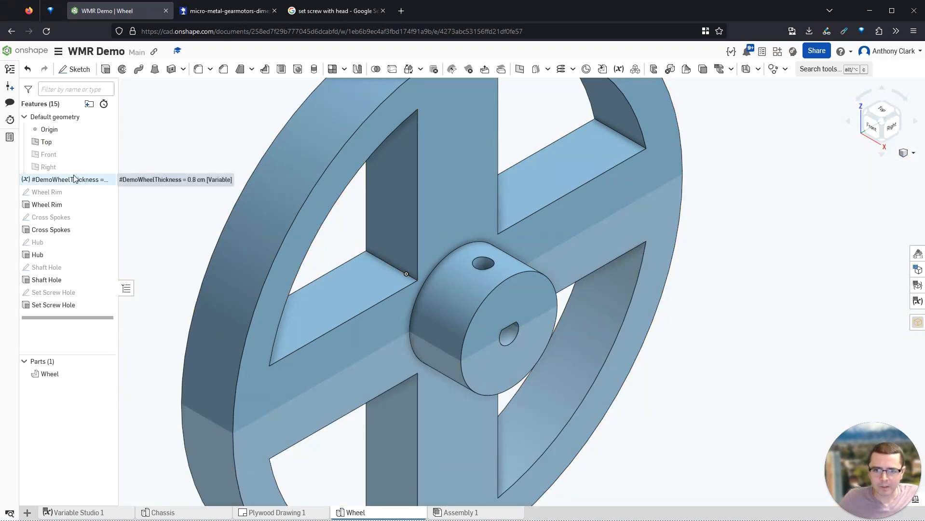
scroll(205, 193, down, 5)
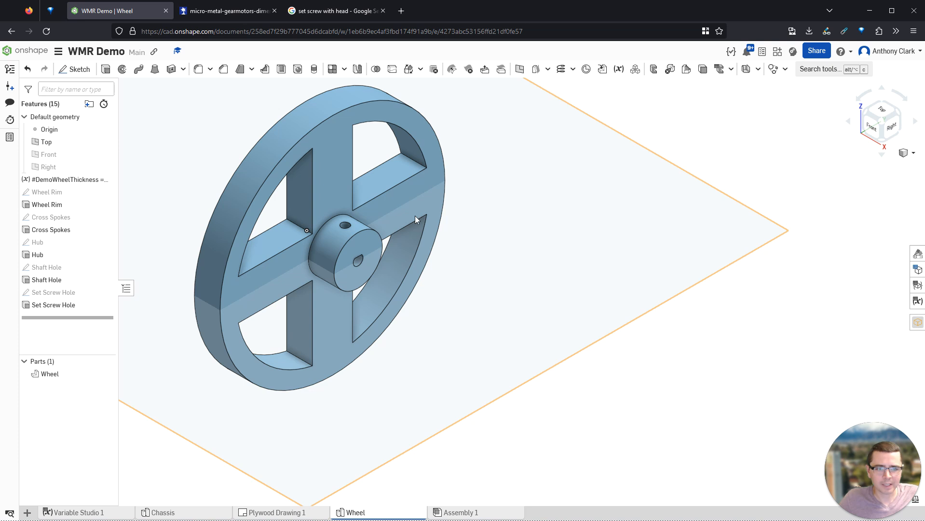
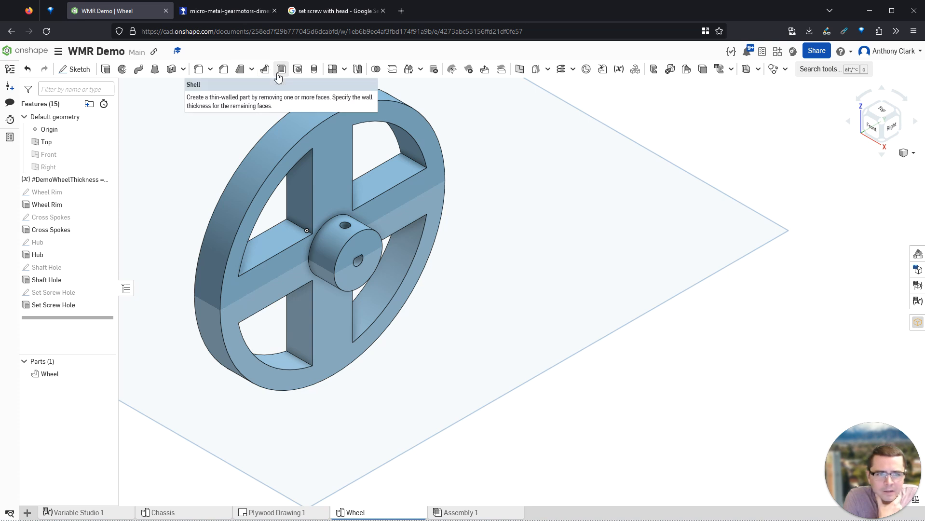
- Create Plane 1 offset 0.7 cm from the Top plane near the wheel hub
click(520, 69)
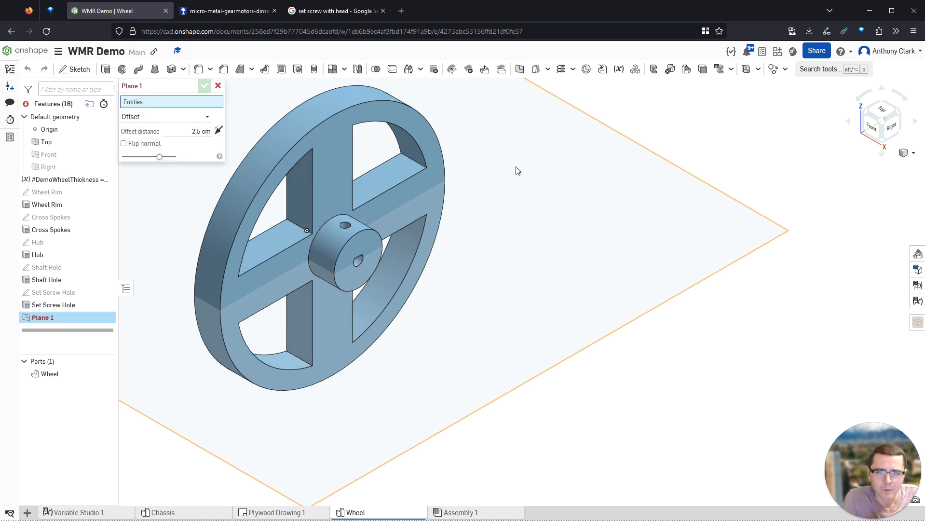
click(574, 180)
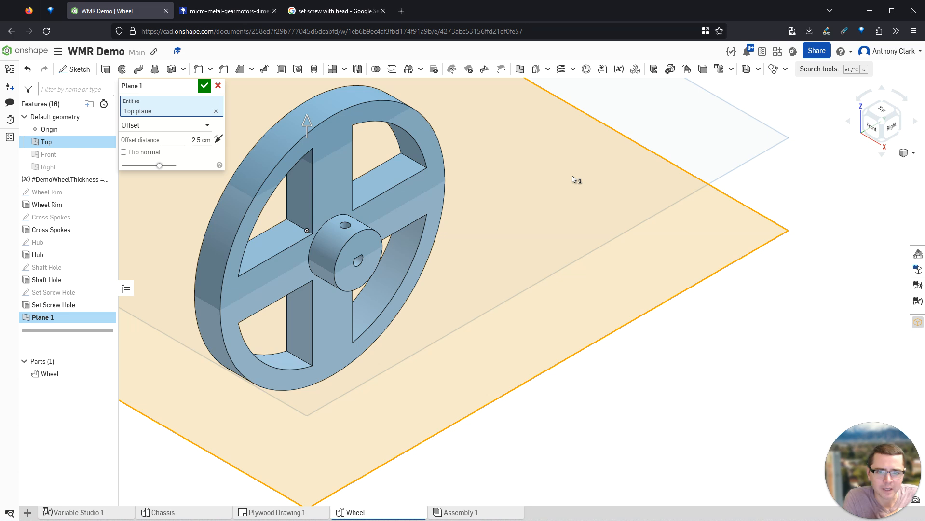
key(shift+4)
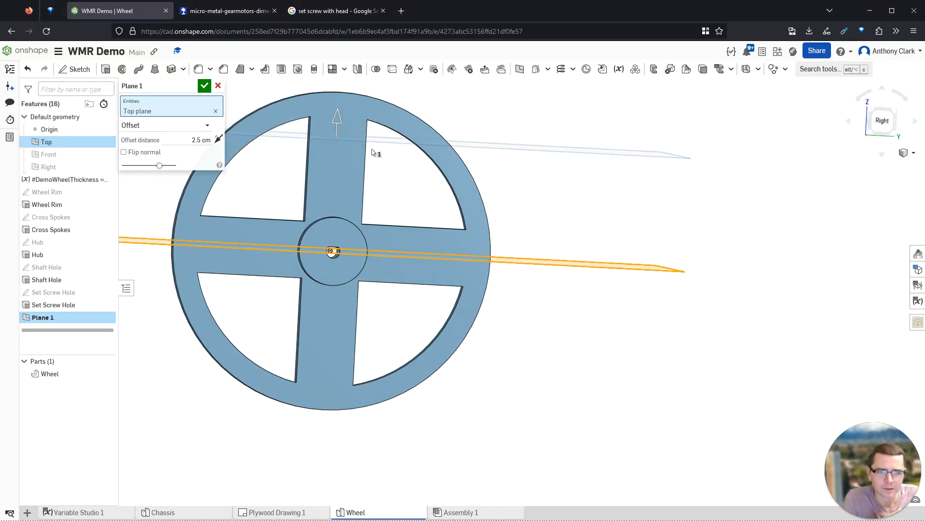
drag(336, 118, 324, 206)
mouse_move(323, 231)
right_down()
mouse_move(320, 221)
mouse_move(337, 226)
right_up()
click(882, 120)
scroll(555, 265, up, 5)
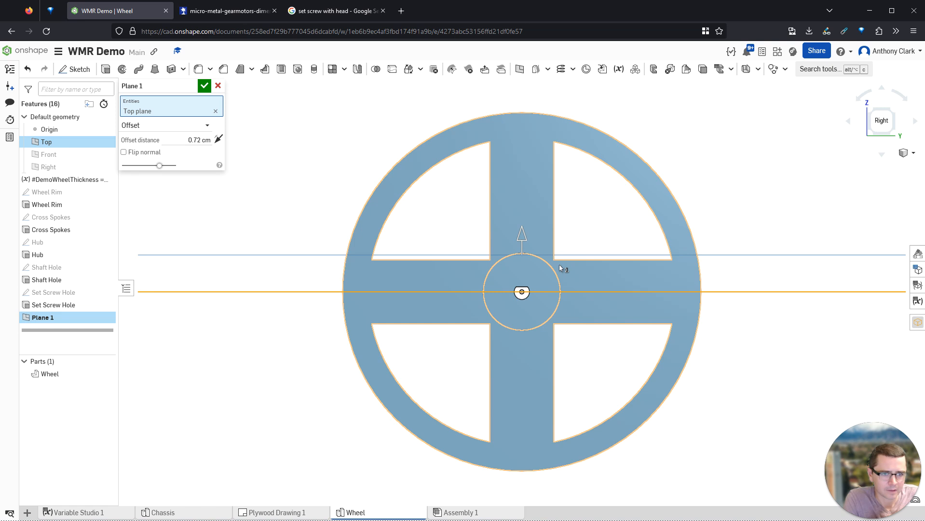
click(189, 140)
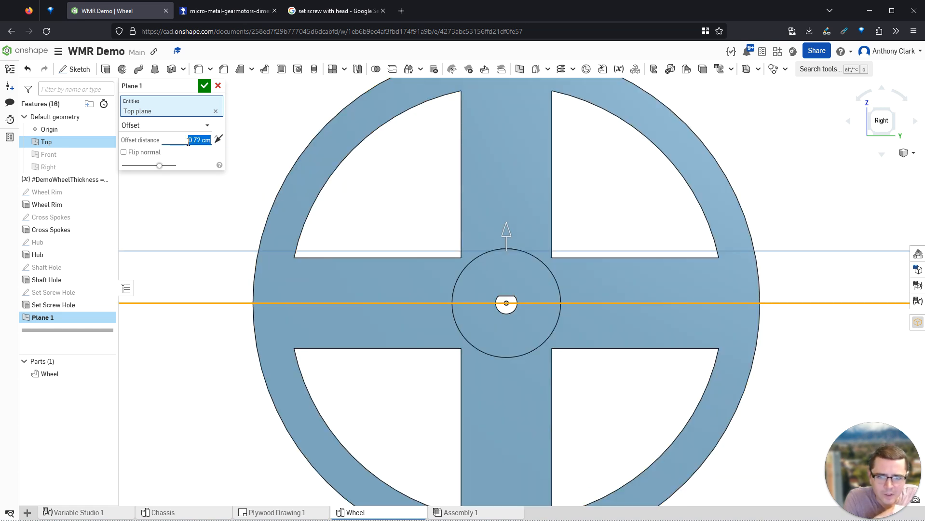
text(0.7)
key(Return)
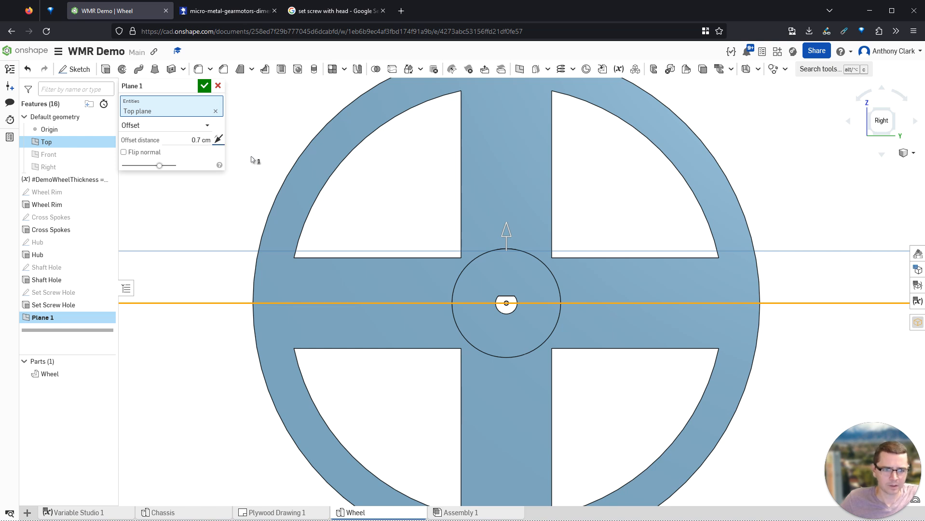
click(205, 87)
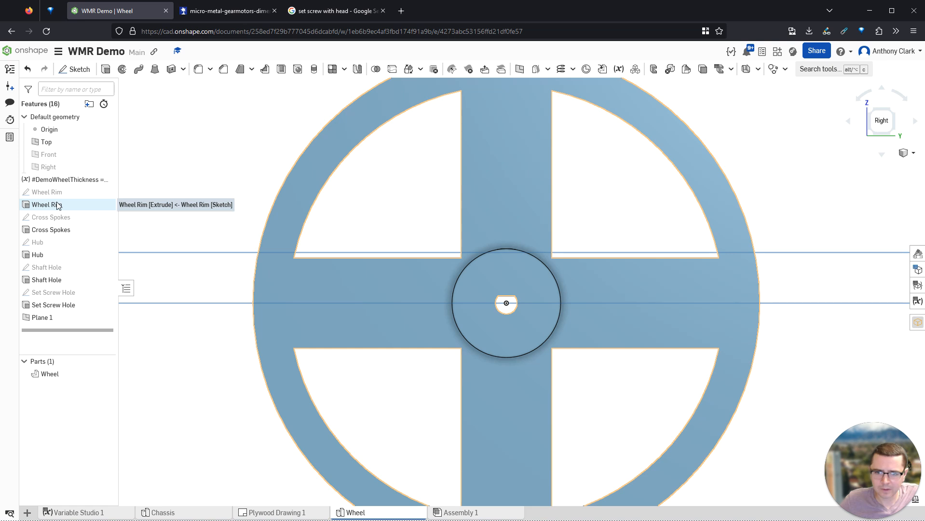
- Open the Hub sketch and inspect its Ø1.5 diameter dimension, closing it unchanged
click(47, 246)
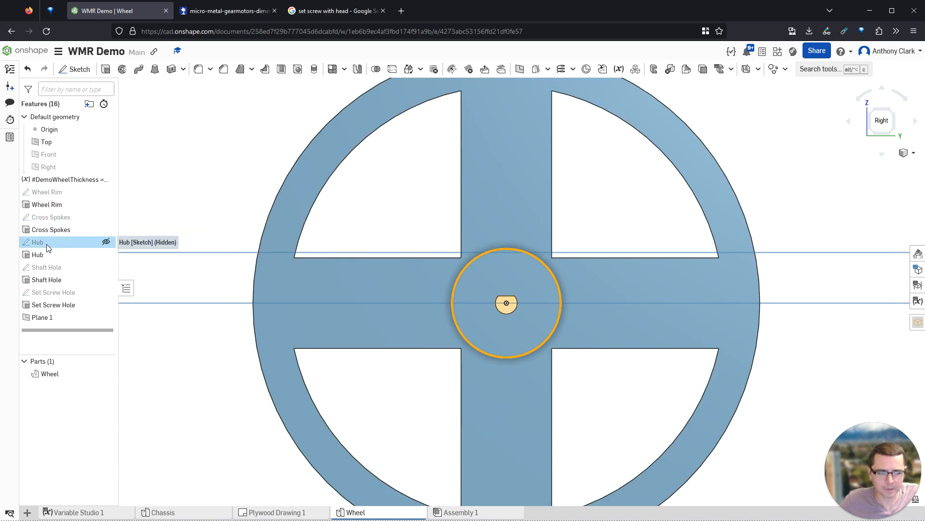
double_click(47, 245)
drag(628, 256, 610, 228)
double_click(609, 229)
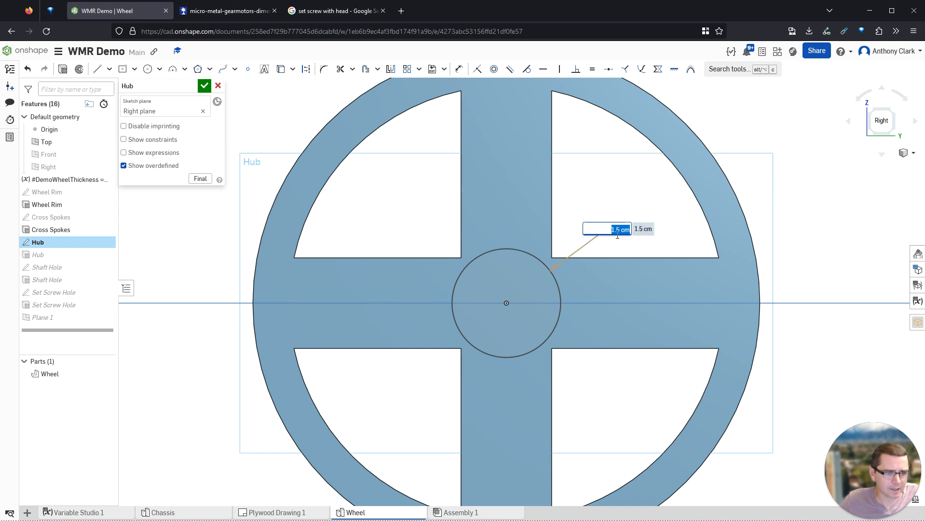
click(204, 86)
- Drive the hub's Ø1.5 dimension with a new #DemoHubDiameter variable set to 1.5 cm
double_click(68, 245)
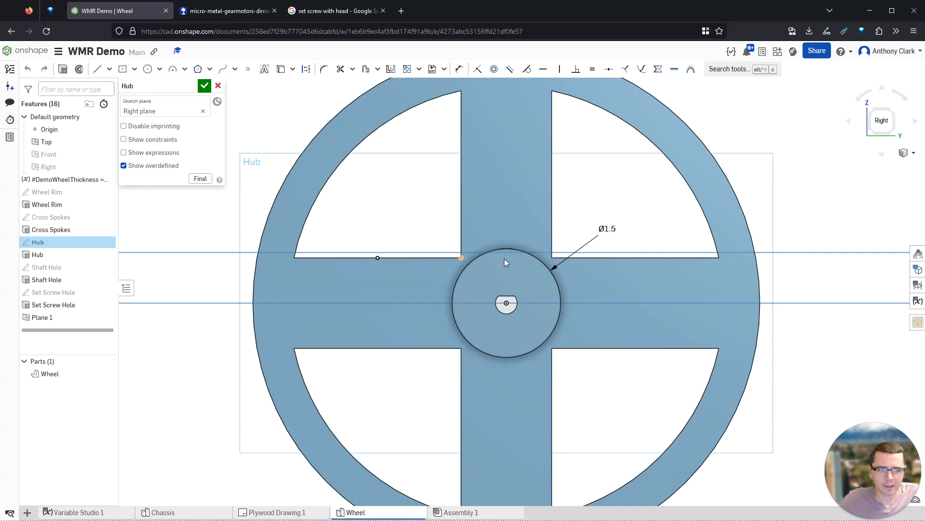
double_click(607, 229)
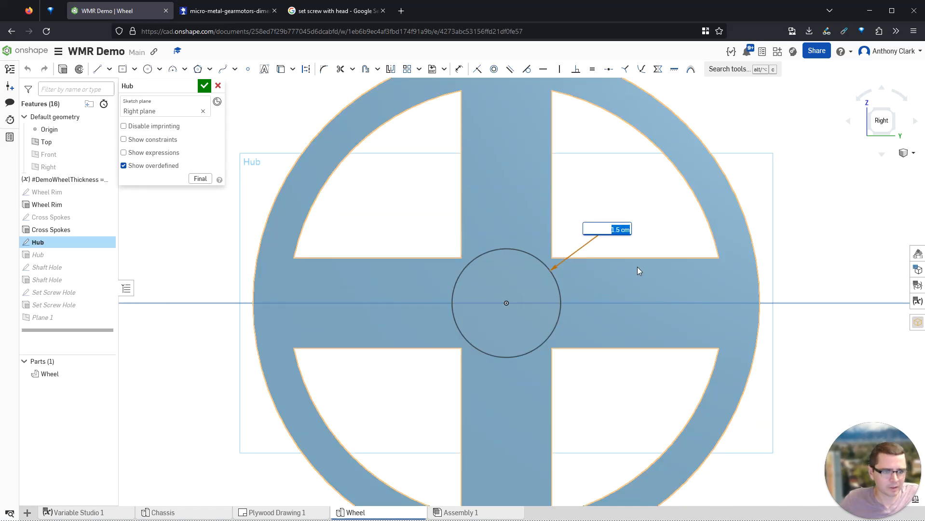
text(#Hu)
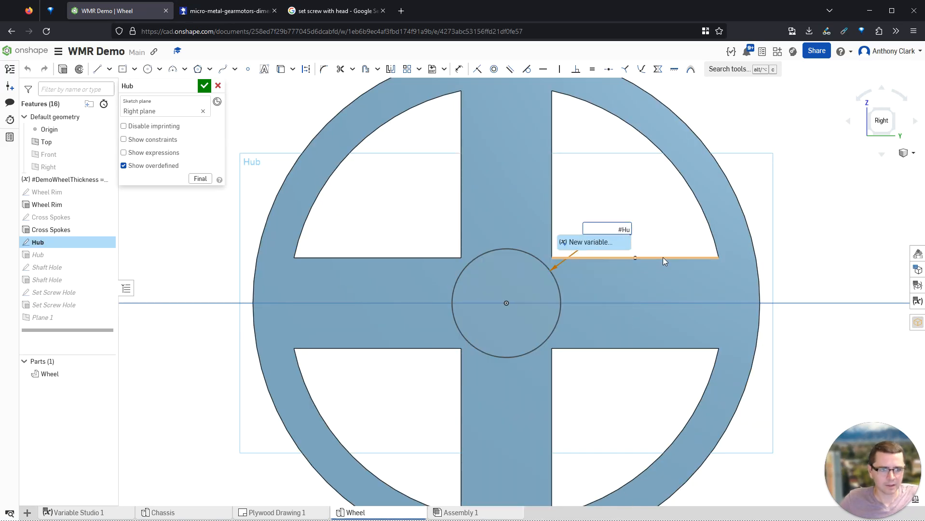
key(BackSpace)
key(BackSpace)
text(DemoHU)
key(BackSpace)
key(BackSpace)
text(HubDiameter)
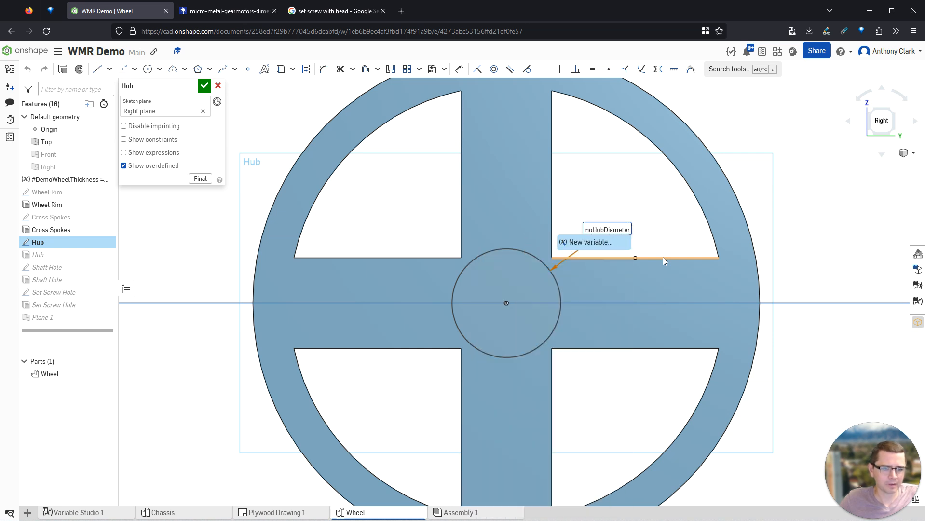
key(Return)
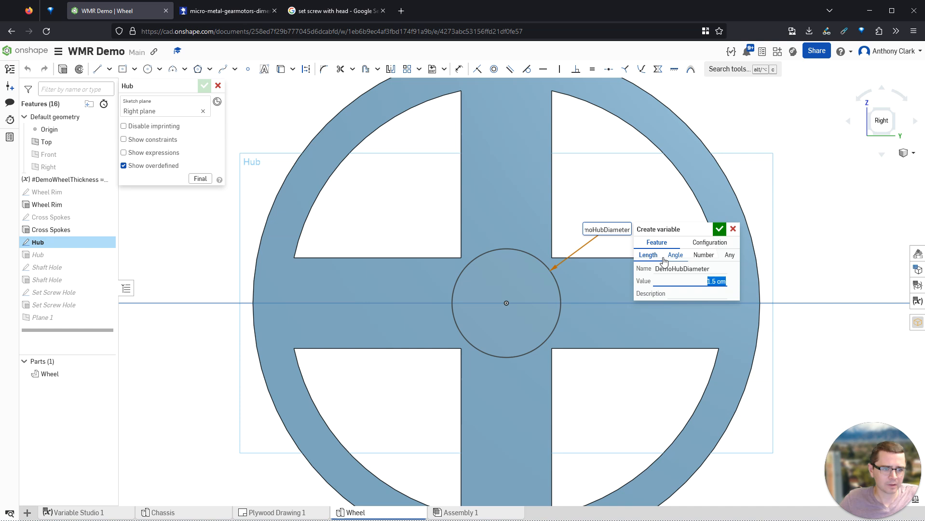
click(722, 228)
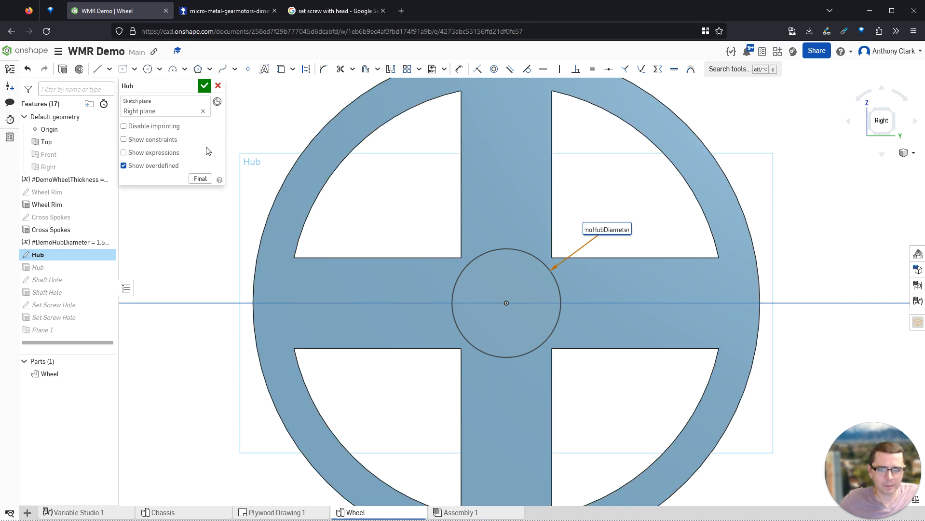
click(205, 85)
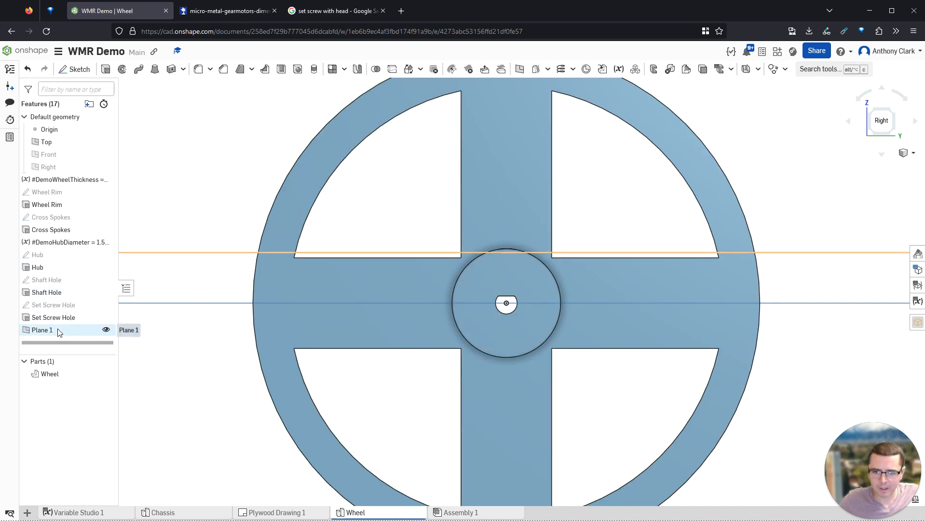
- Set Plane 1's offset distance to #DemoHubDiameter / 2
double_click(94, 328)
click(190, 141)
text(#DemoHubDiameter / 2)
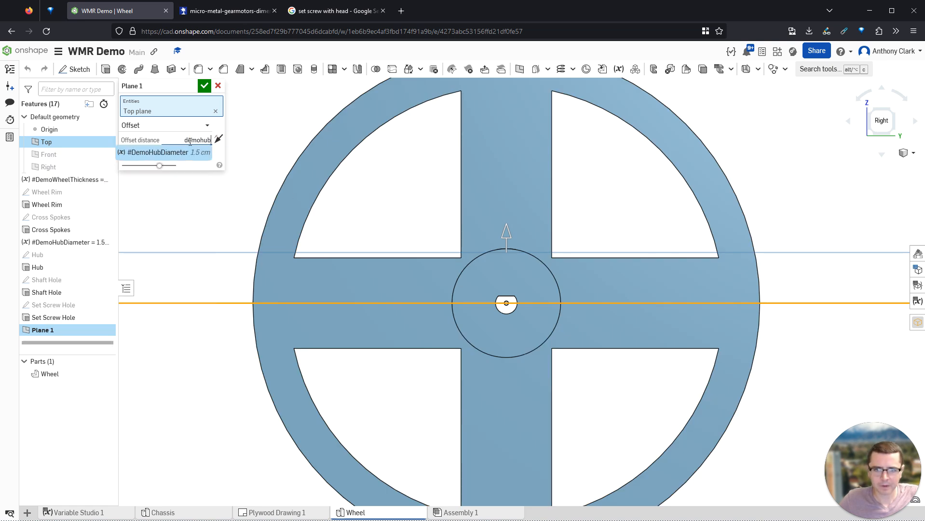
key(Return)
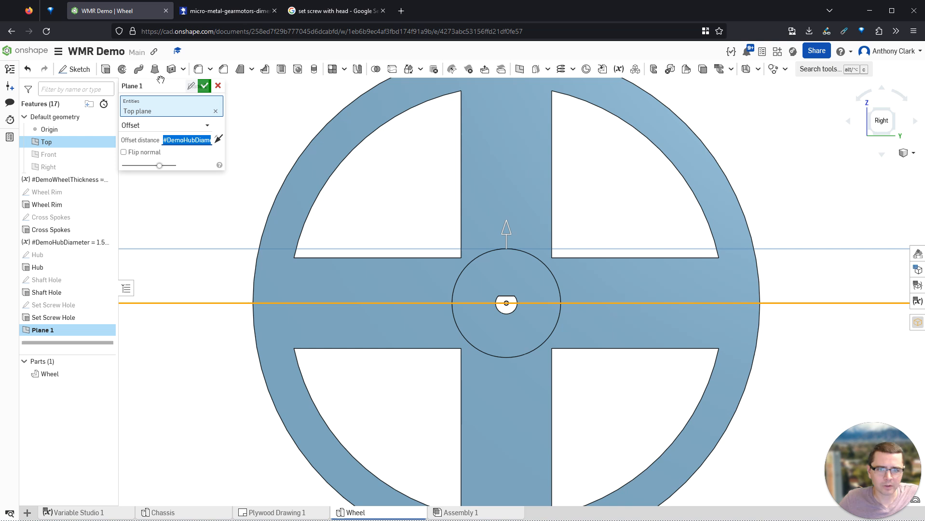
click(205, 87)
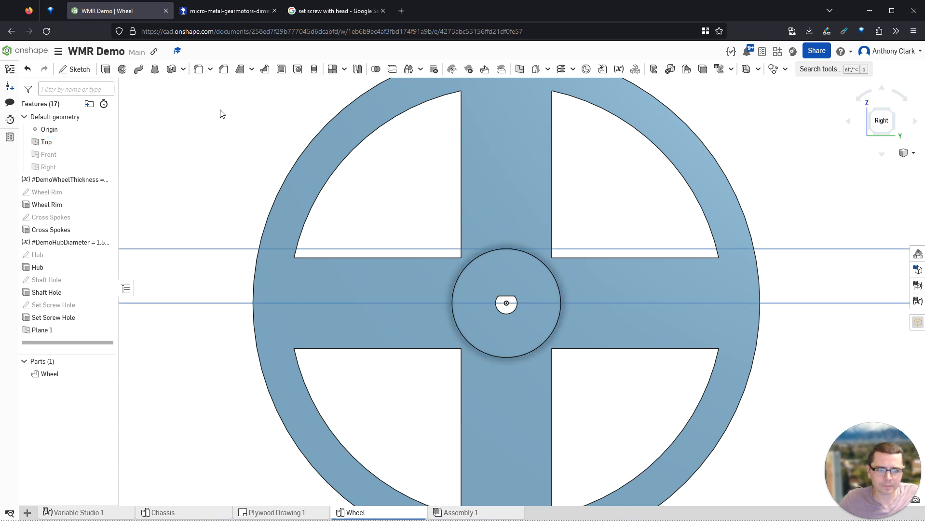
- Start a new sketch on Plane 1, viewed from the isometric view
right_drag(546, 240, 545, 248)
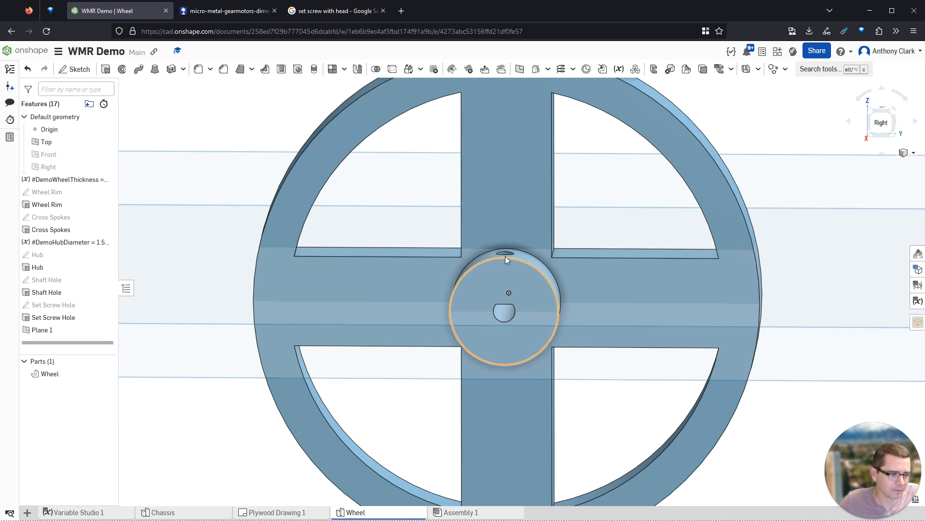
right_drag(456, 262, 345, 279)
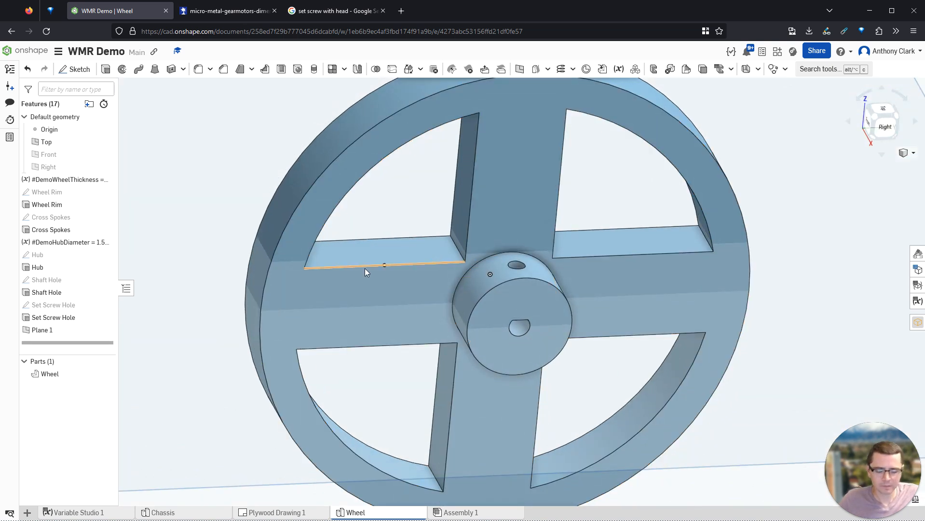
key(shift+7)
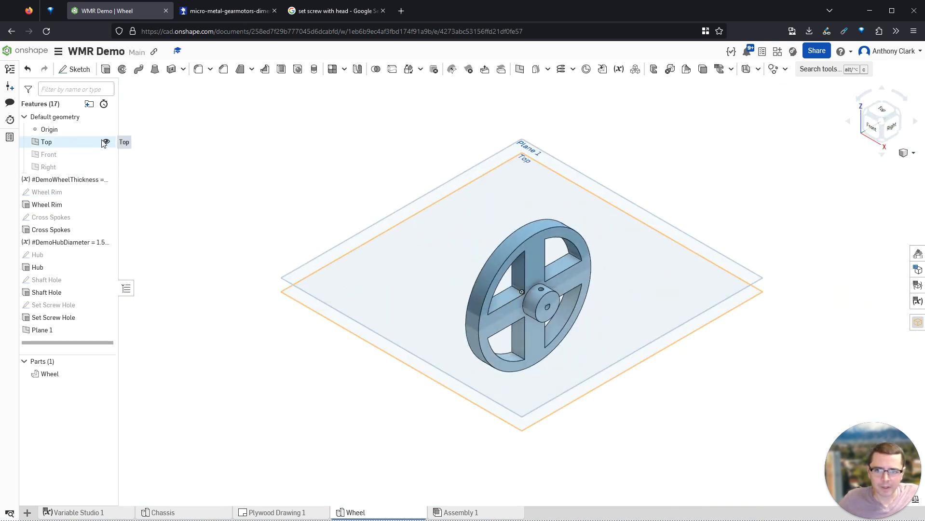
click(399, 310)
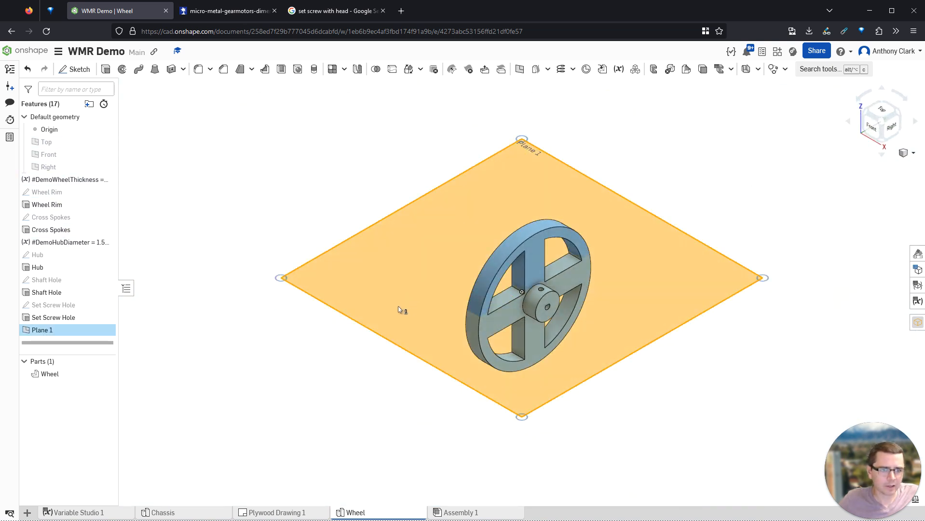
key(shift+s)
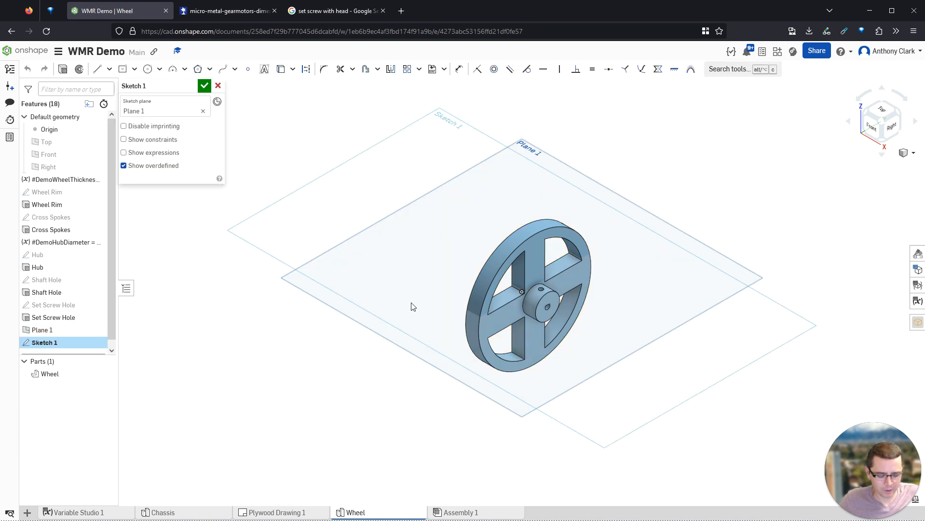
- Face the sketch plane and project the set-screw hole's circle into the sketch
key(n)
scroll(531, 263, up, 8)
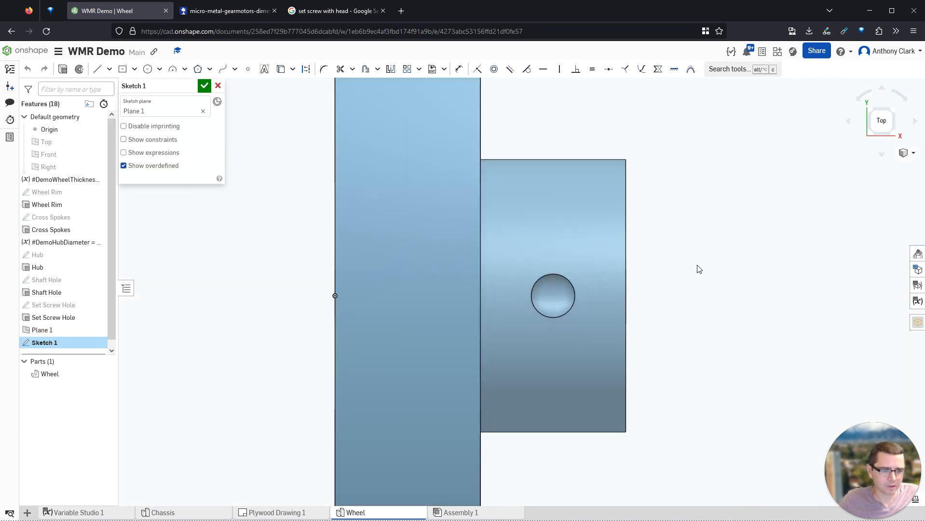
click(148, 69)
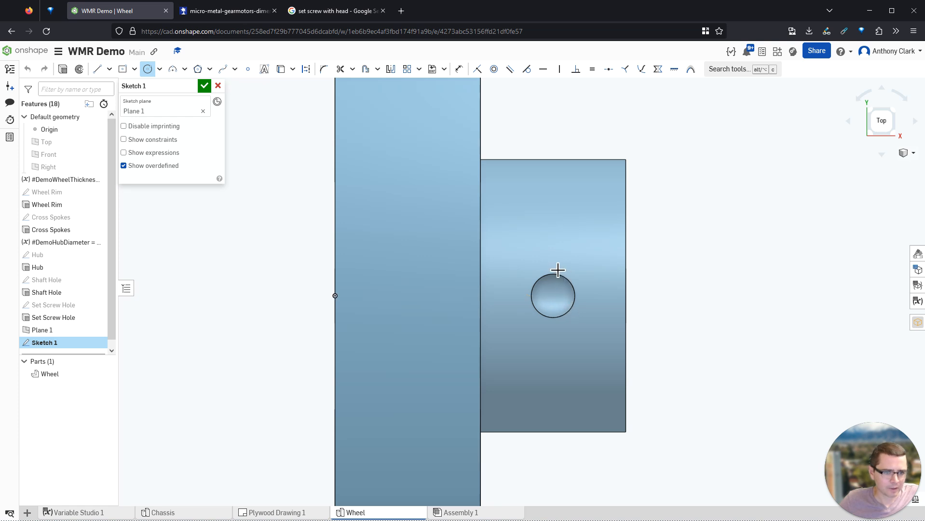
key(Escape)
click(305, 69)
click(281, 69)
click(553, 282)
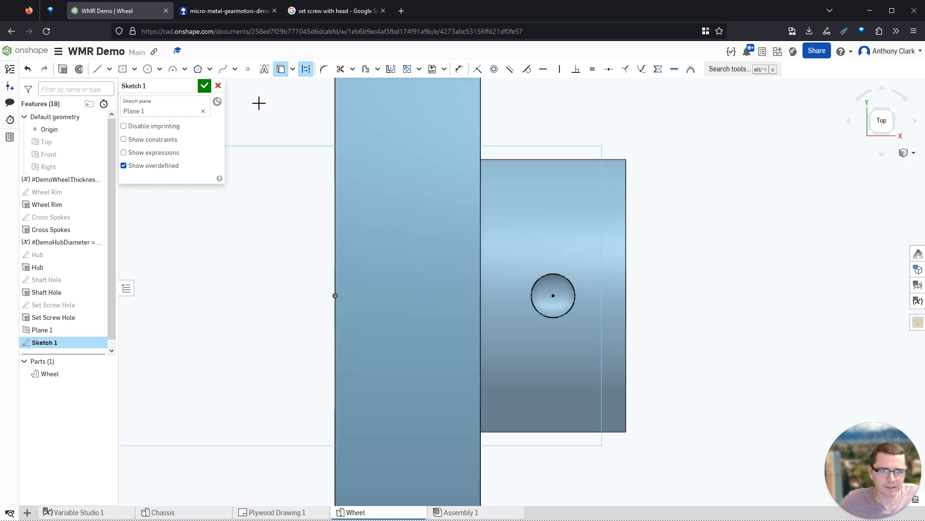
- Draw a regular circle concentric with the set-screw hole, around it
click(148, 69)
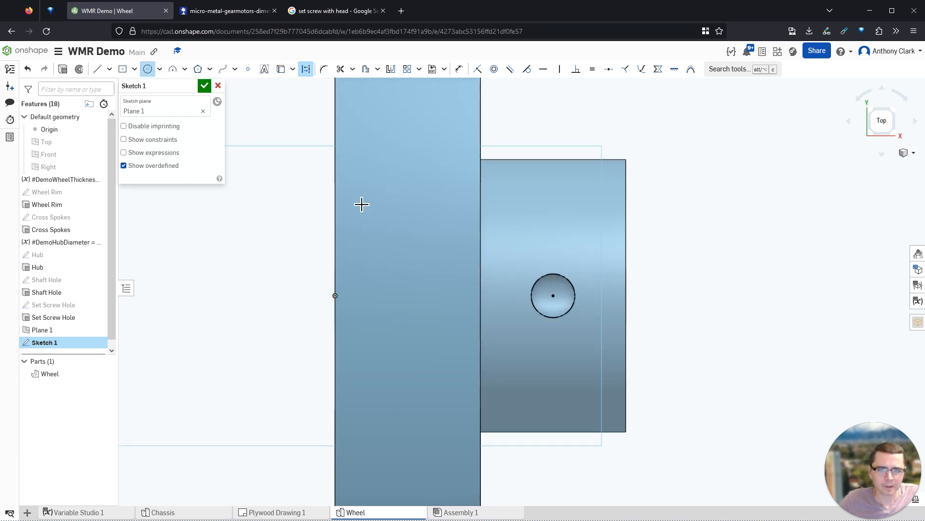
click(556, 298)
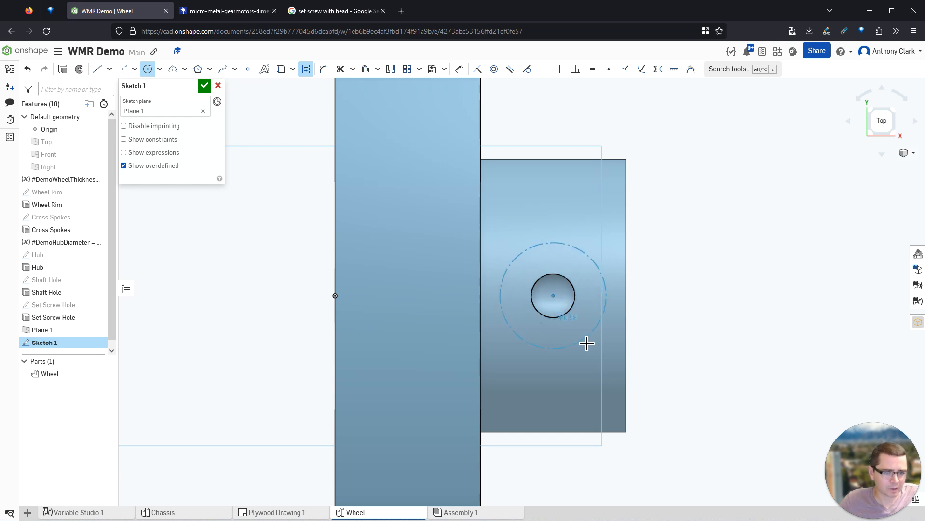
key(Escape)
click(307, 70)
click(148, 70)
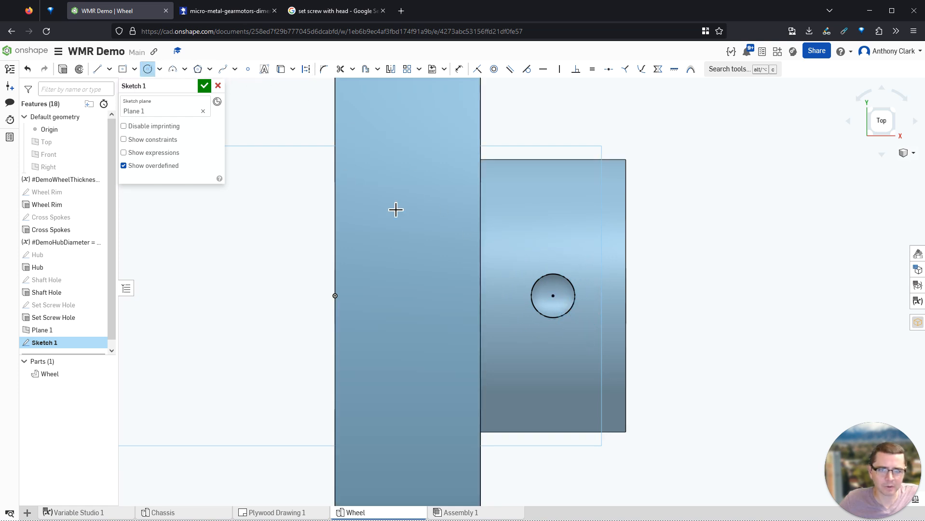
click(553, 296)
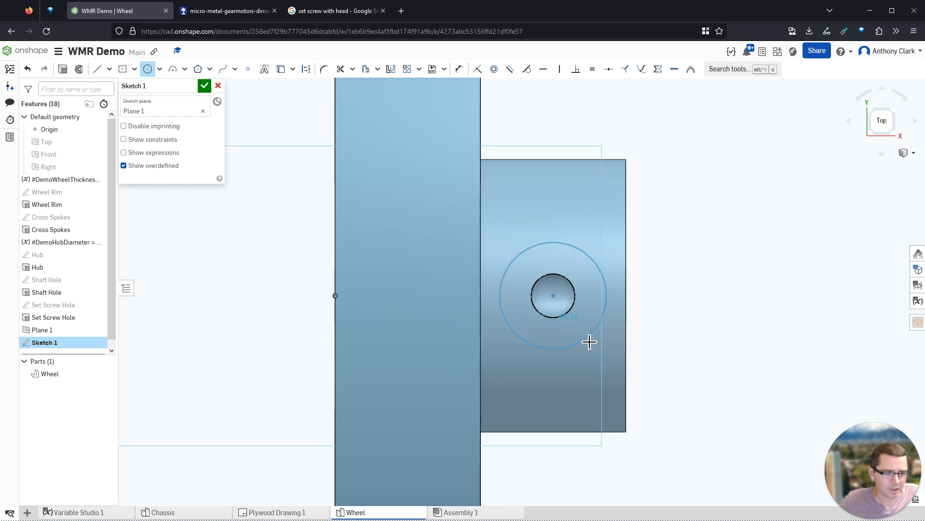
click(607, 287)
- Dimension the circle's diameter as #M2Hole * 1.2, then change the multiplier to 1.4
key(d)
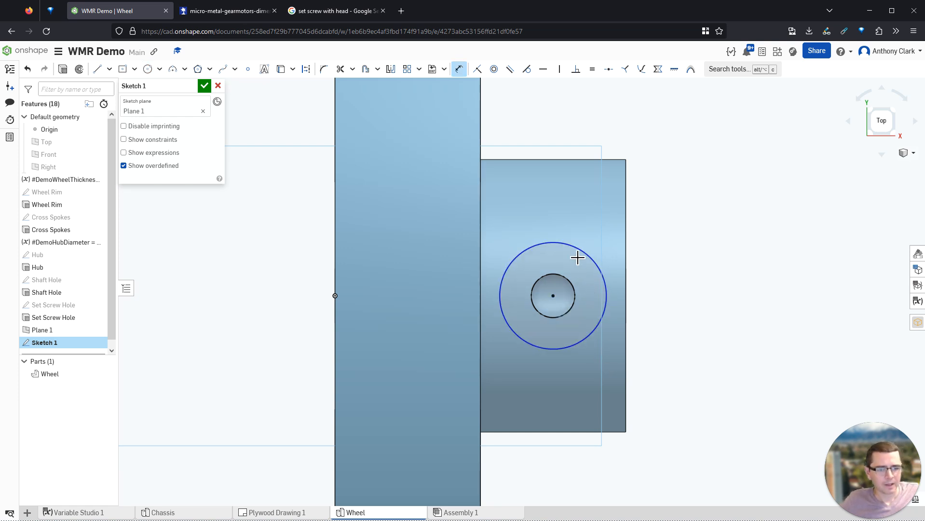
click(603, 273)
click(669, 259)
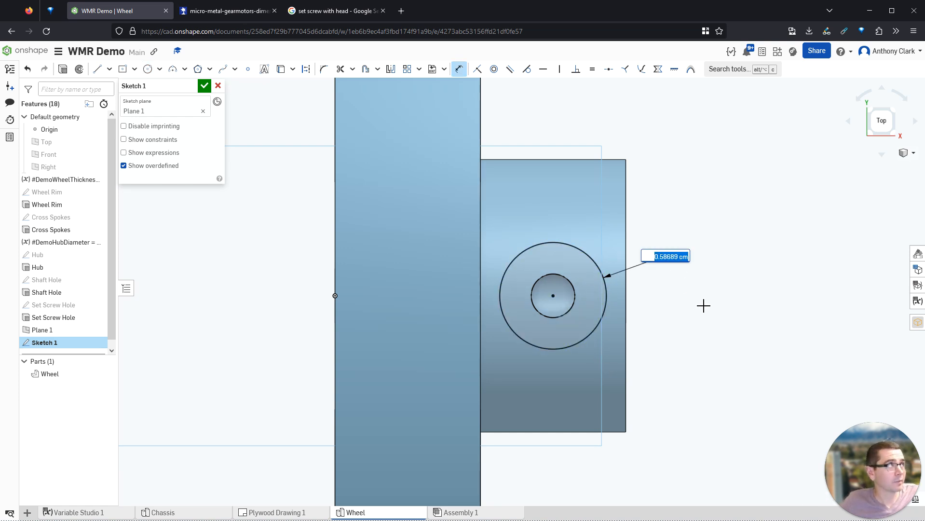
text(m2)
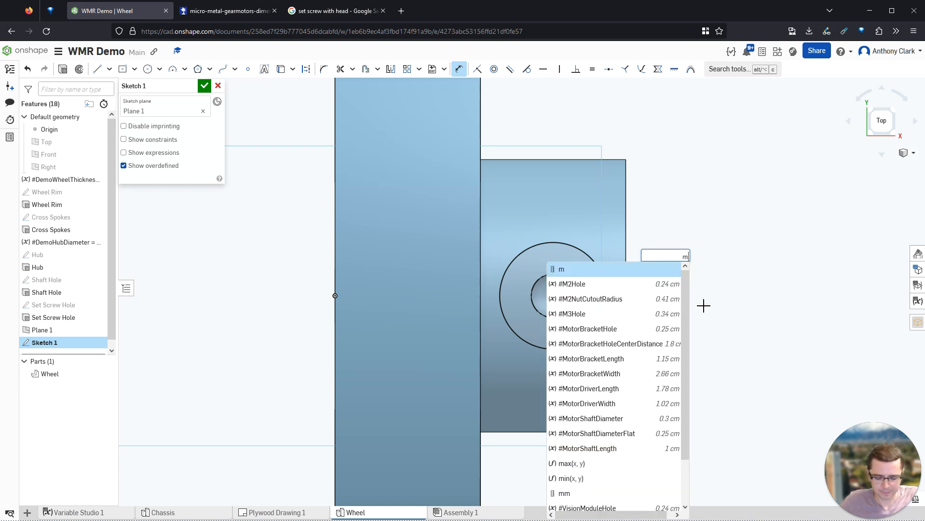
key(Return)
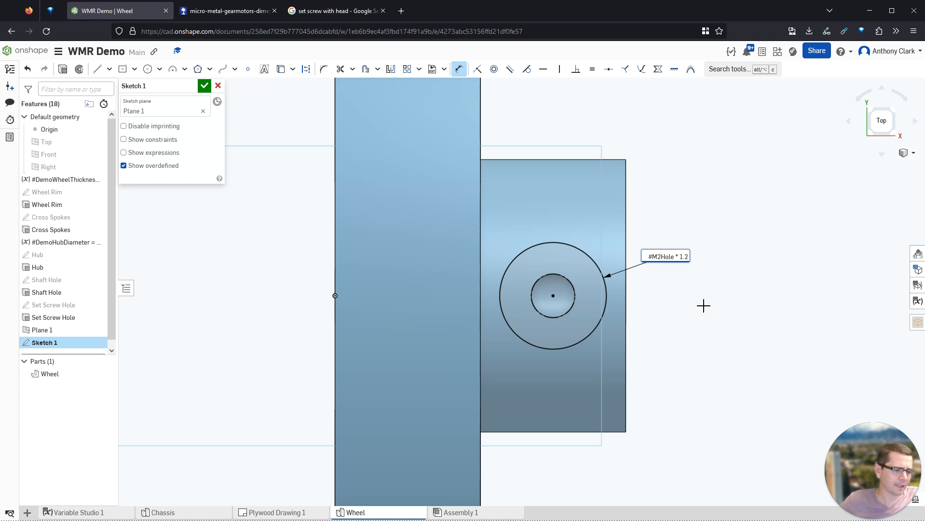
text(* 1.2)
key(Return)
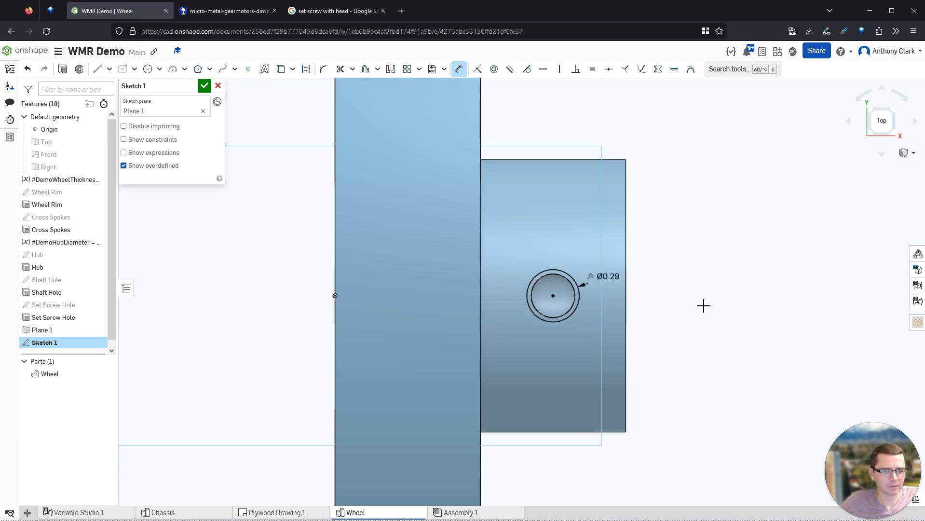
double_click(613, 278)
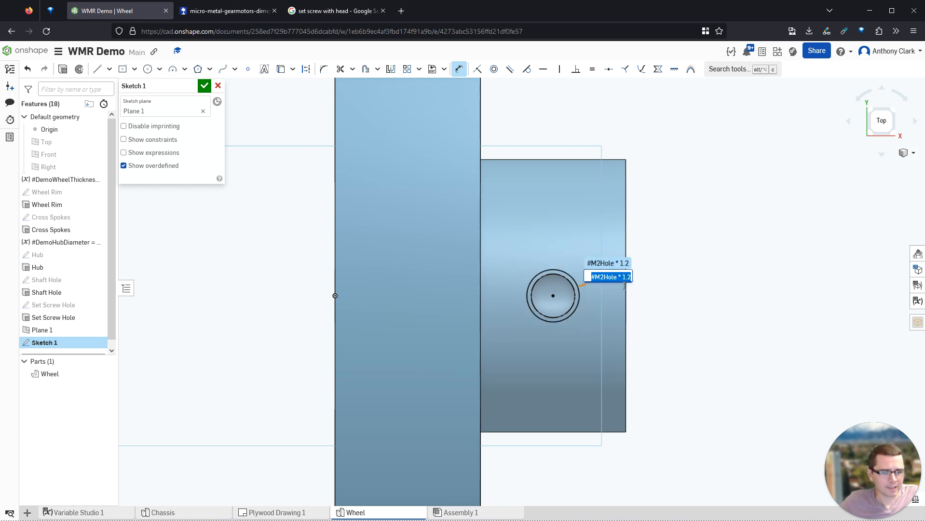
key(Right)
key(BackSpace)
text(4)
key(Return)
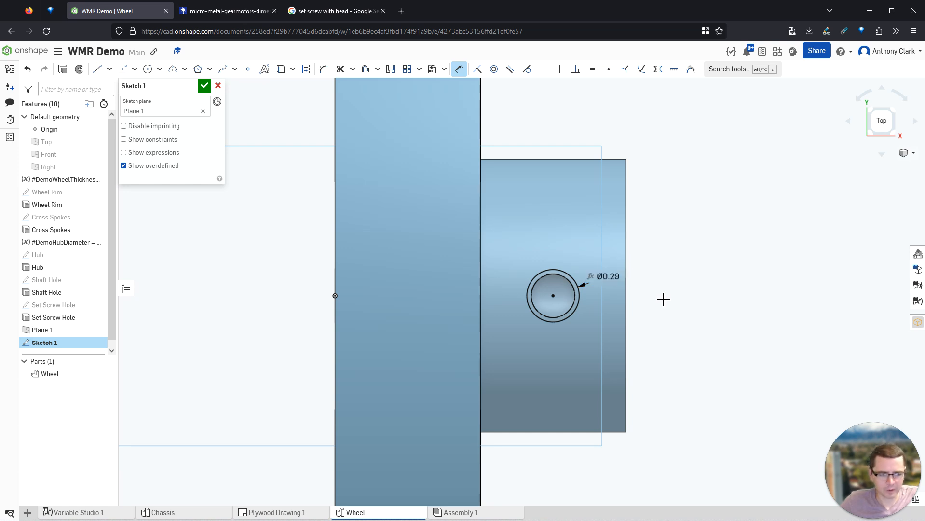
- Rename the sketch Set Screw Head and begin extruding it
click(192, 88)
text(Screw)
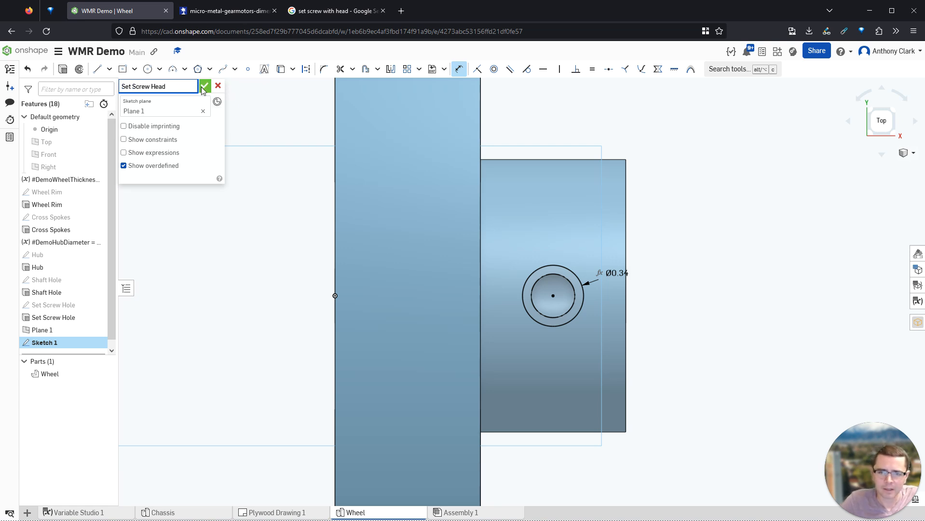
click(63, 70)
right_drag(429, 278, 430, 241)
- Make Extrude 1 a 0.2 cm deep Remove cut of the set-screw head circle
scroll(430, 261, down, 6)
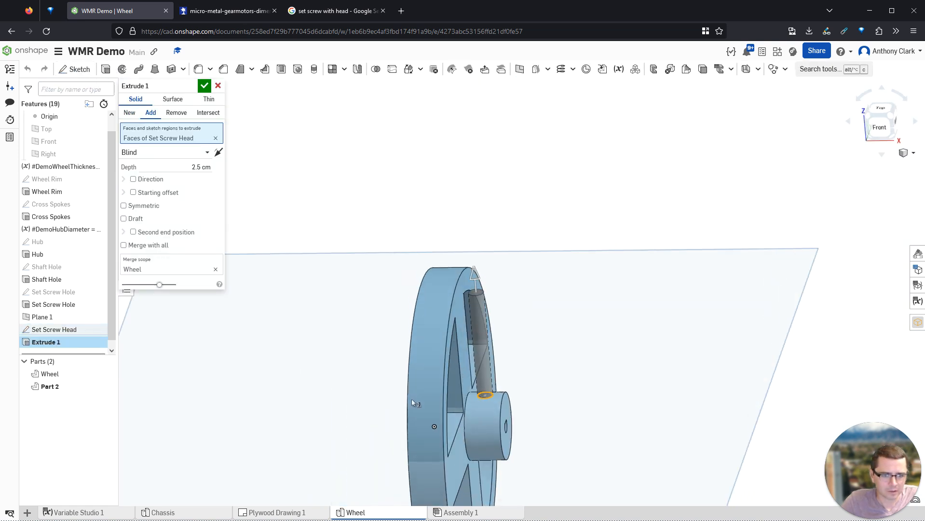
right_drag(414, 401, 392, 398)
click(169, 116)
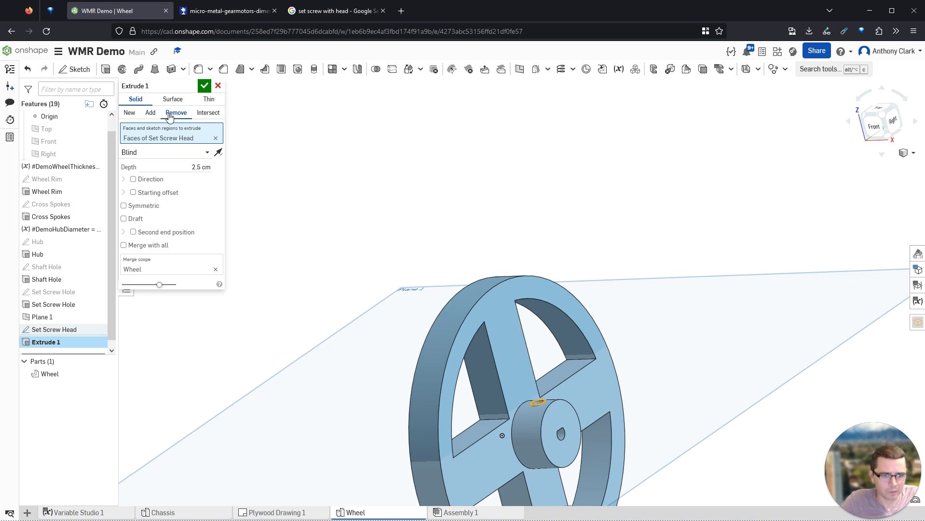
click(191, 166)
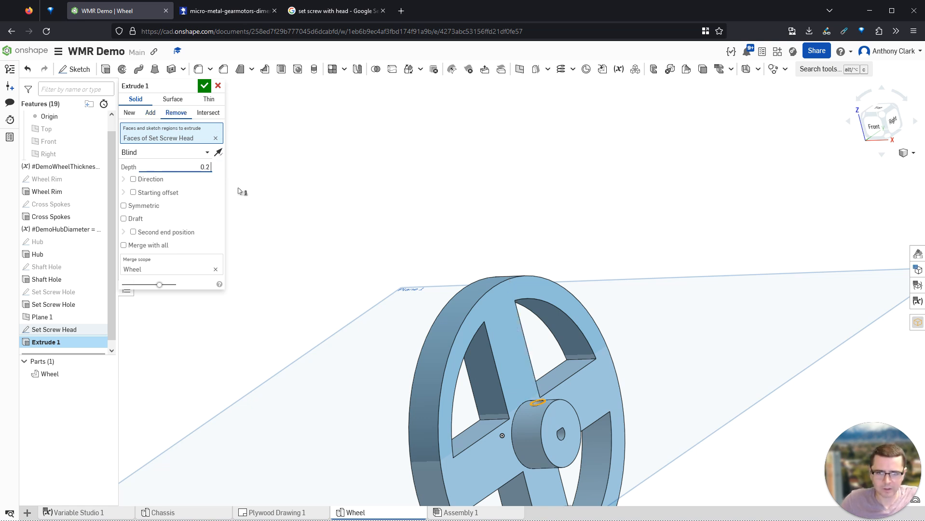
key(Return)
right_drag(393, 277, 529, 378)
scroll(530, 381, down, 6)
scroll(556, 444, up, 6)
scroll(556, 445, up, 2)
scroll(468, 325, up, 1)
right_drag(422, 283, 409, 226)
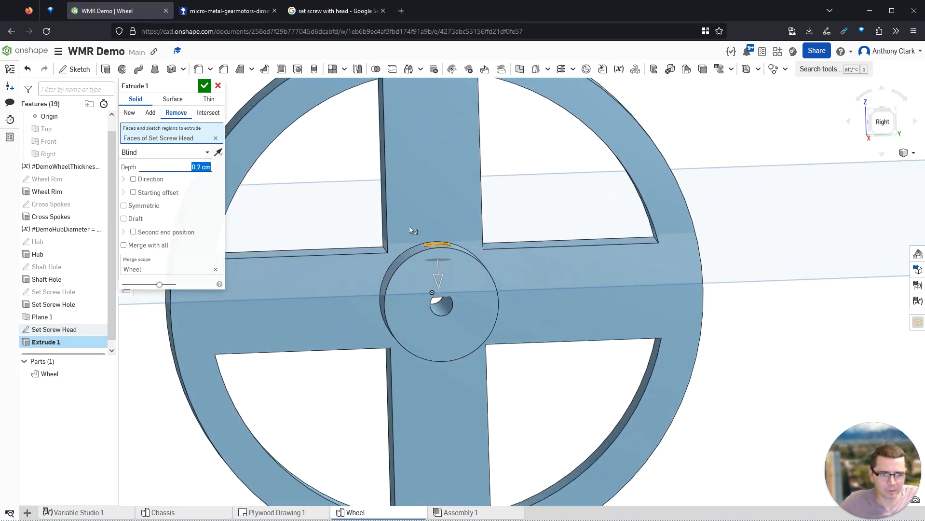
click(204, 85)
scroll(341, 198, up, 2)
- Orbit around the hub to inspect the set-screw recess, then fit the wheel
right_drag(361, 211, 370, 271)
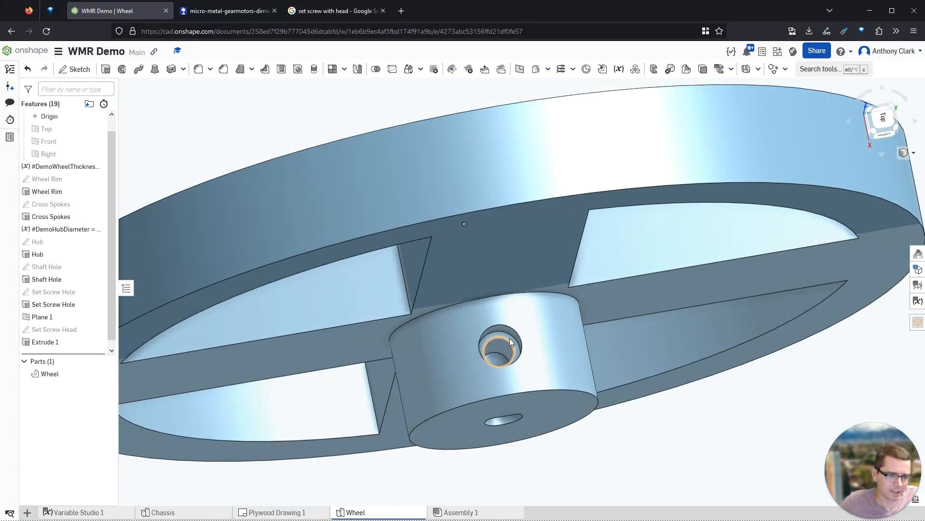
right_drag(495, 362, 509, 380)
scroll(521, 434, up, 2)
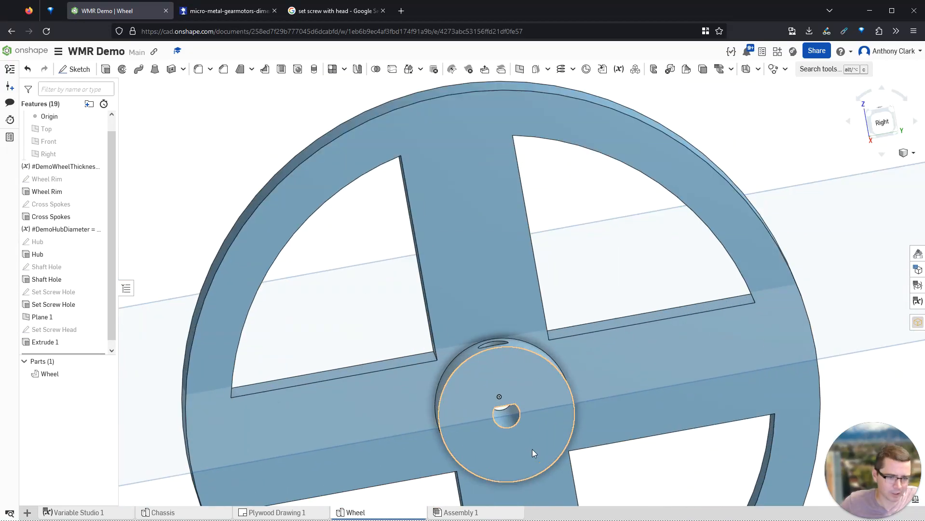
scroll(533, 449, up, 4)
right_drag(509, 427, 502, 405)
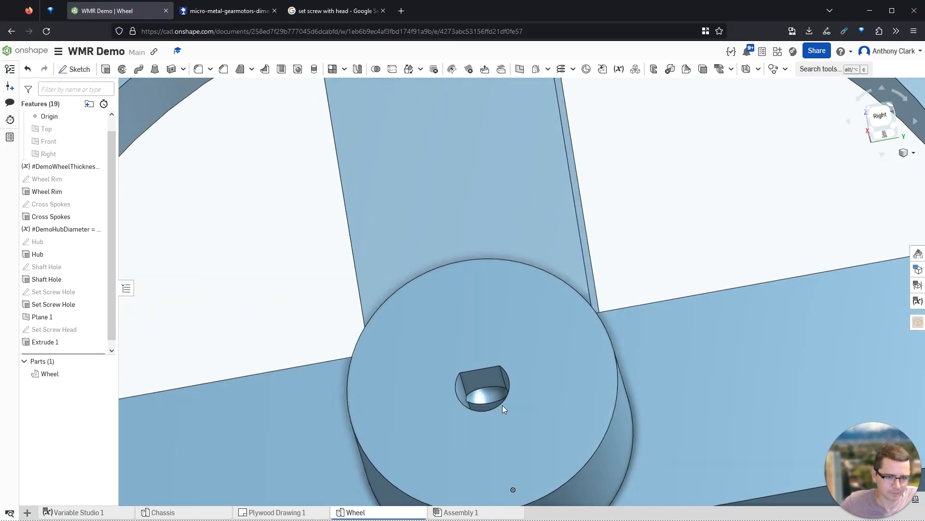
key(shift+7)
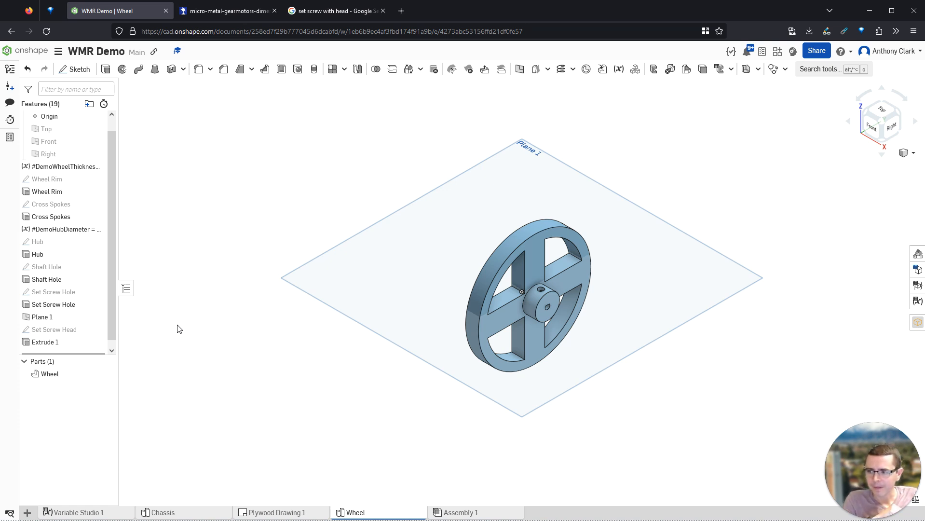
- Show the Set Screw Hole sketch and hide Plane 1
right_drag(445, 309, 391, 291)
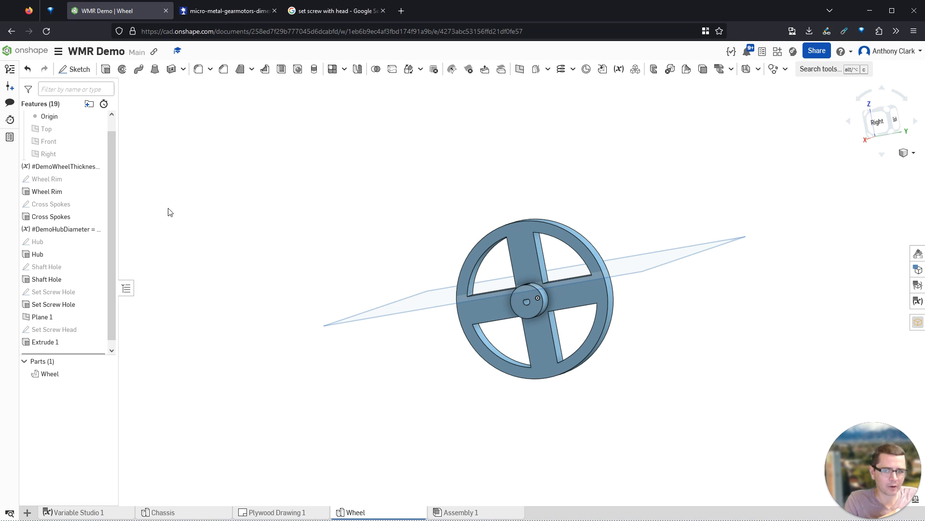
click(103, 292)
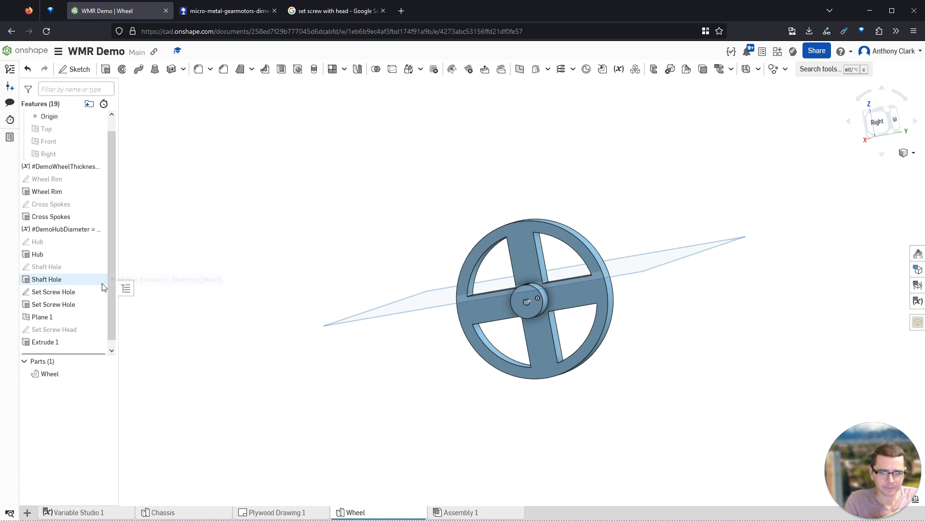
click(98, 317)
right_drag(366, 294, 472, 310)
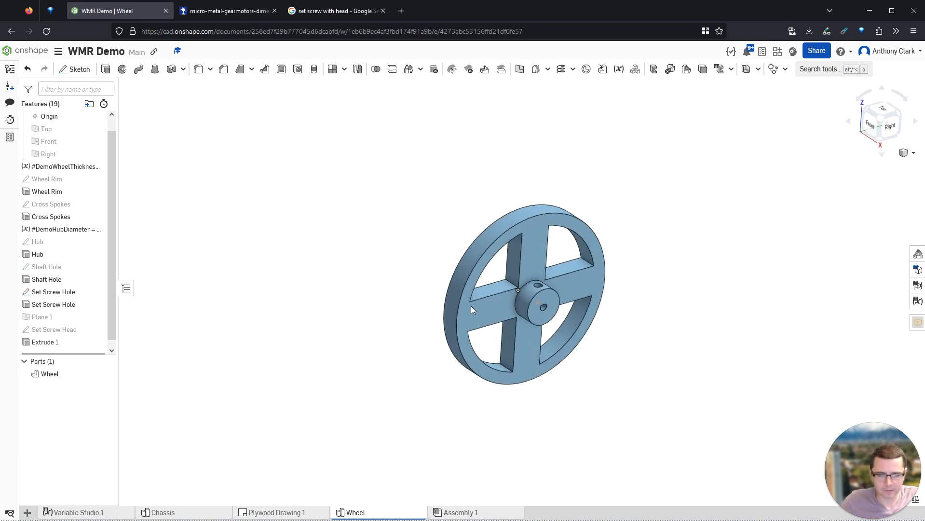
scroll(472, 310, up, 3)
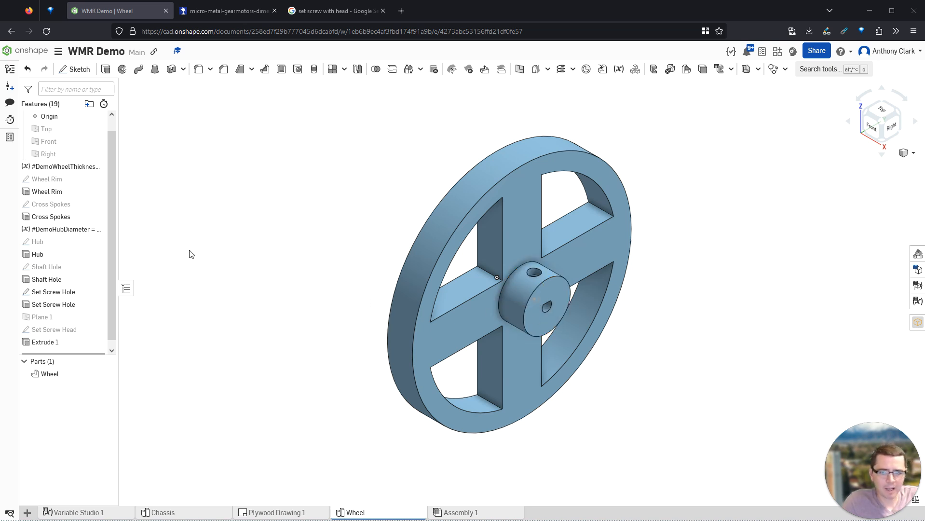
- Start a circular feature pattern of Extrude 1 and Set Screw Hole
click(344, 69)
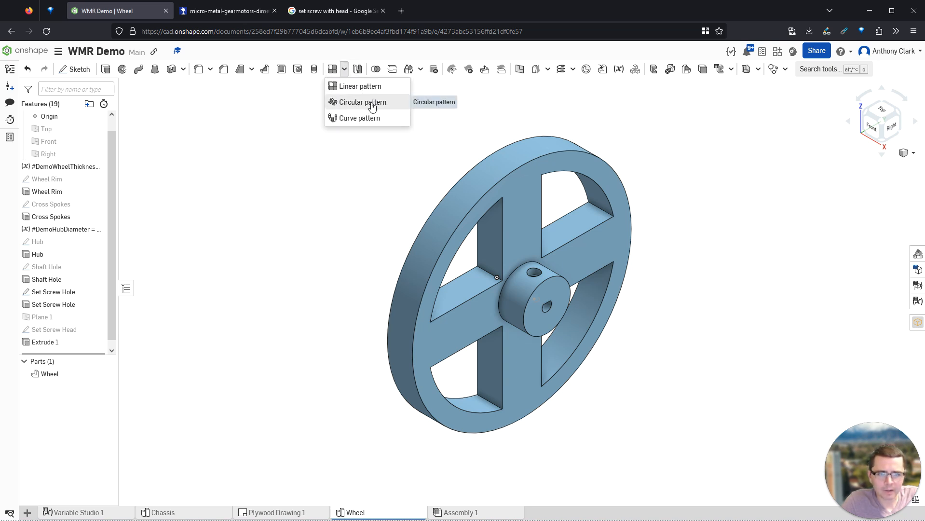
click(357, 102)
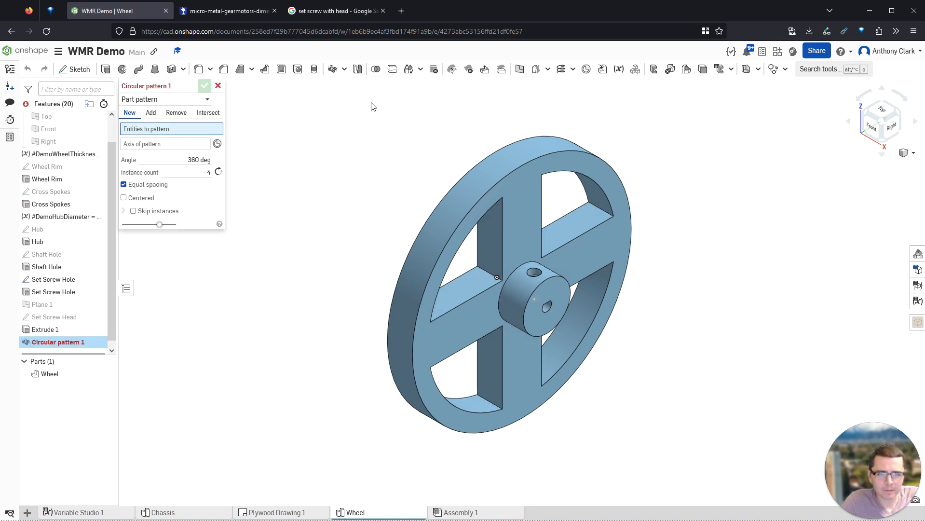
click(150, 113)
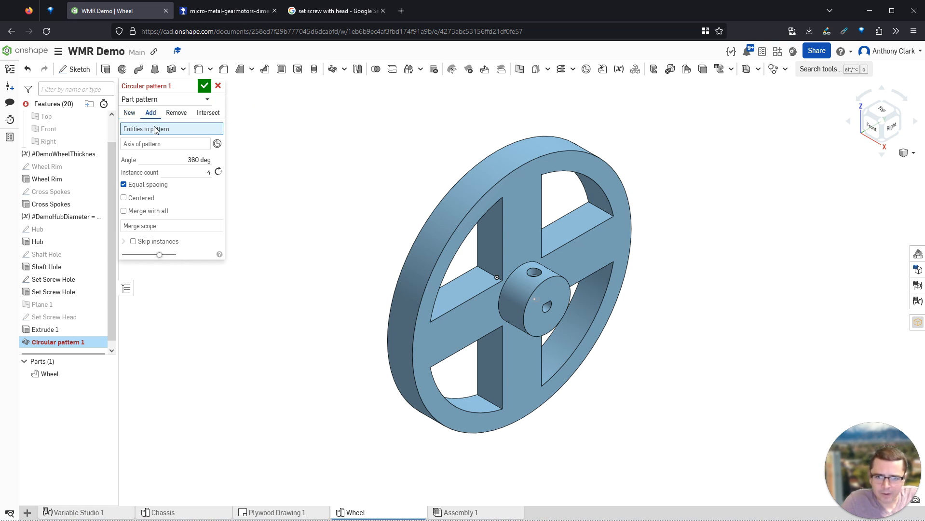
click(148, 99)
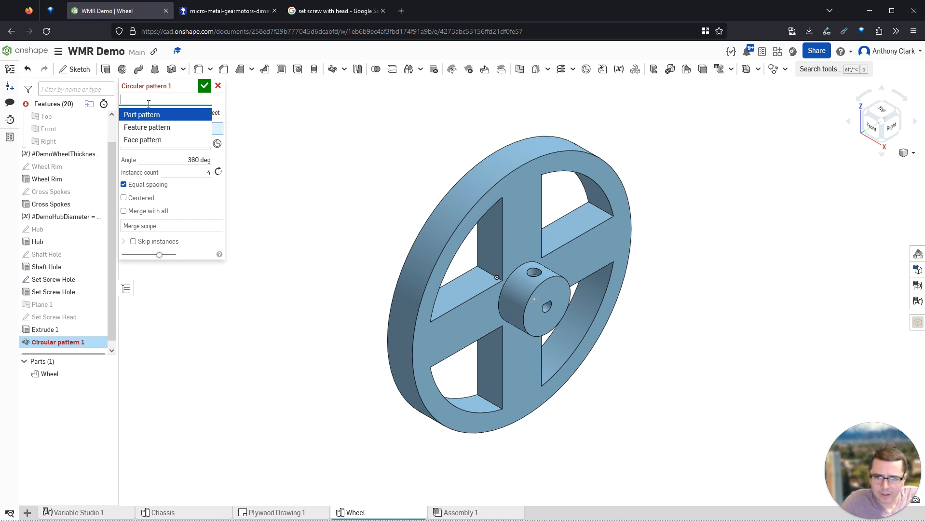
click(150, 129)
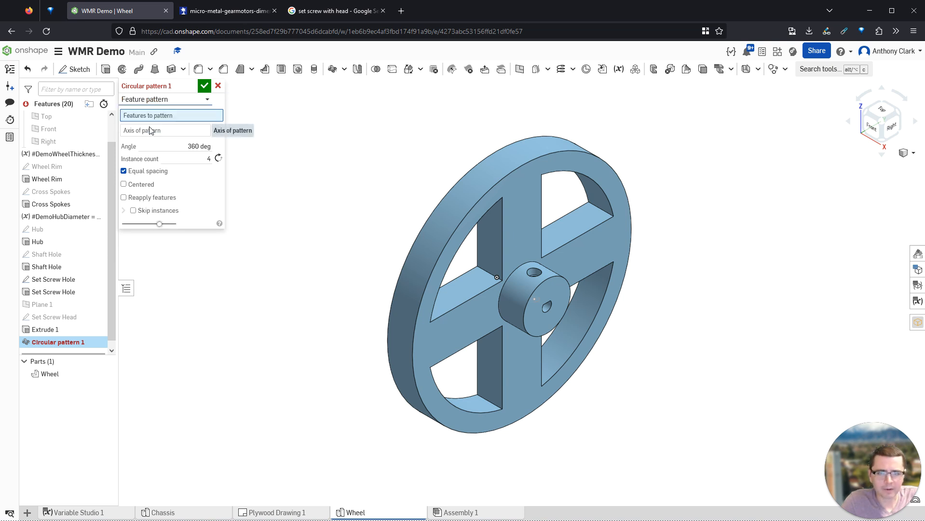
click(49, 331)
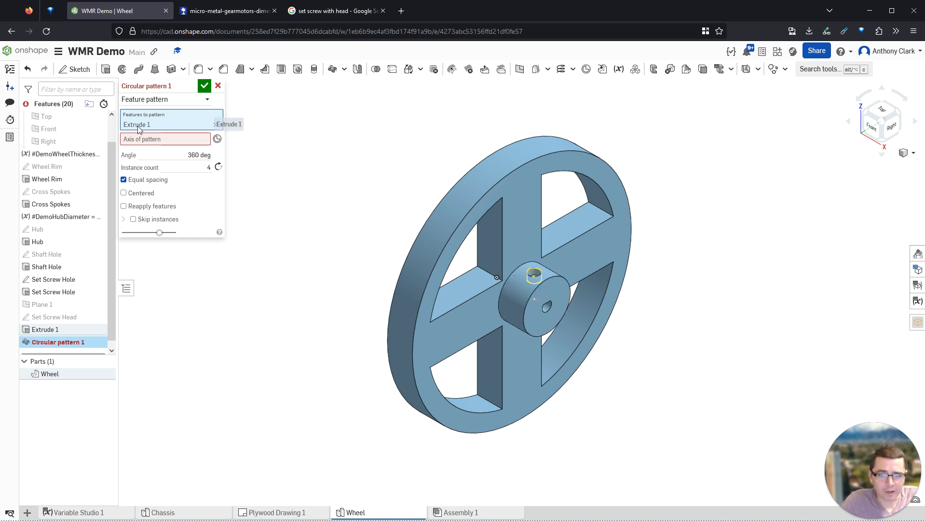
click(54, 292)
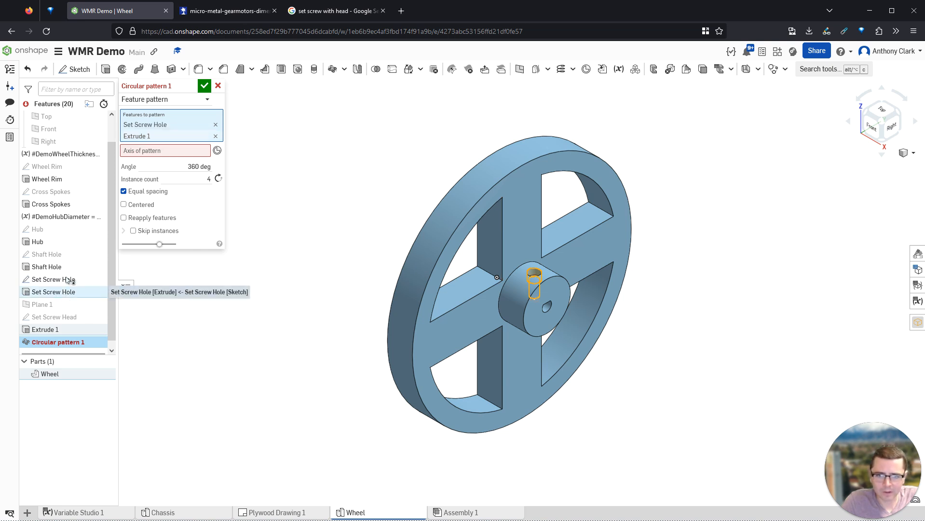
- Pattern them 3 times about the hub's circular edge with Reapply features on
click(147, 151)
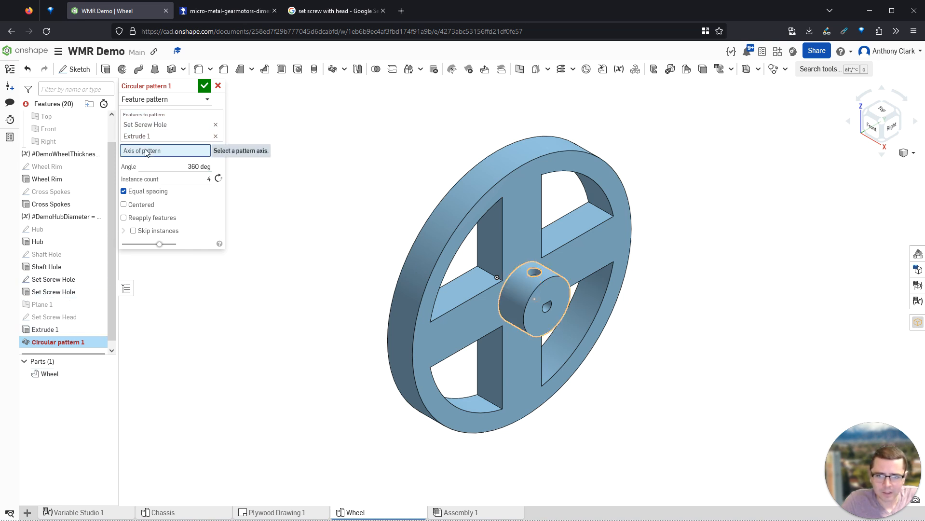
click(552, 277)
right_drag(612, 323, 554, 304)
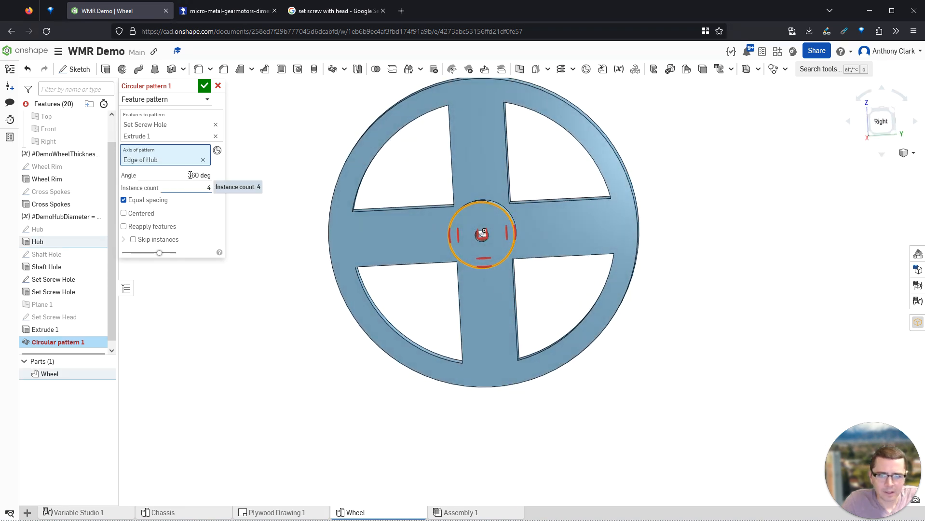
click(203, 187)
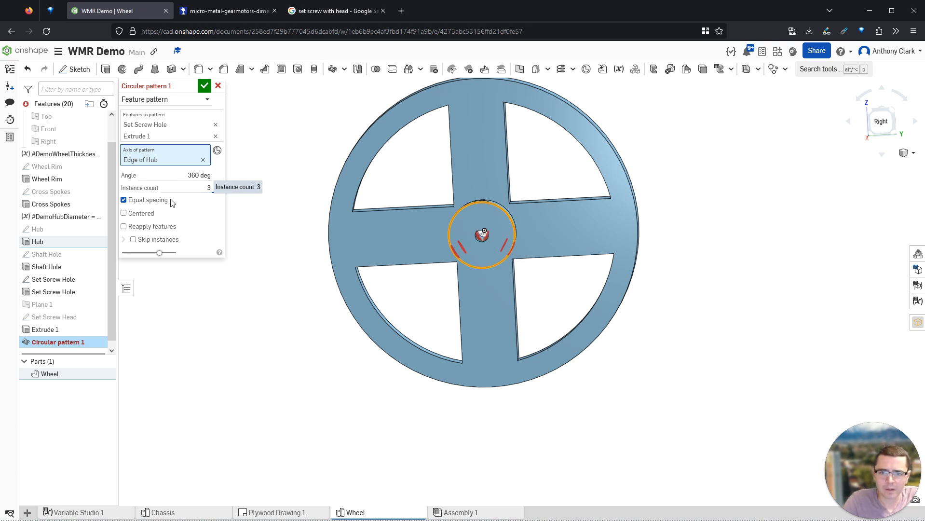
click(150, 232)
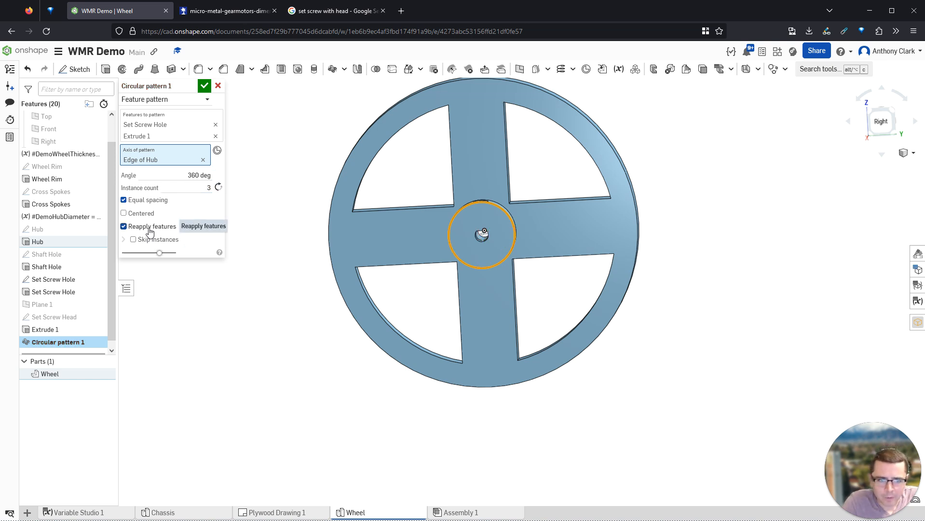
click(204, 86)
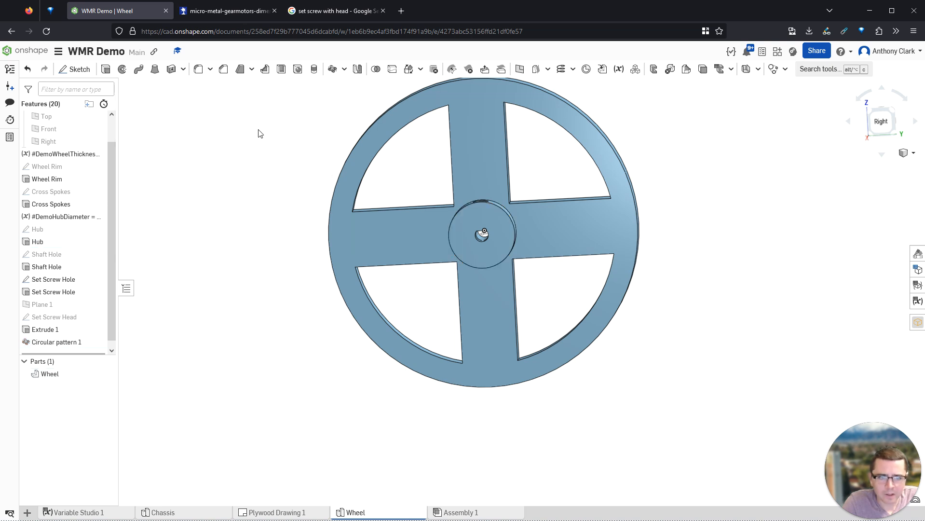
right_drag(426, 221, 409, 187)
scroll(410, 193, up, 5)
scroll(408, 188, up, 3)
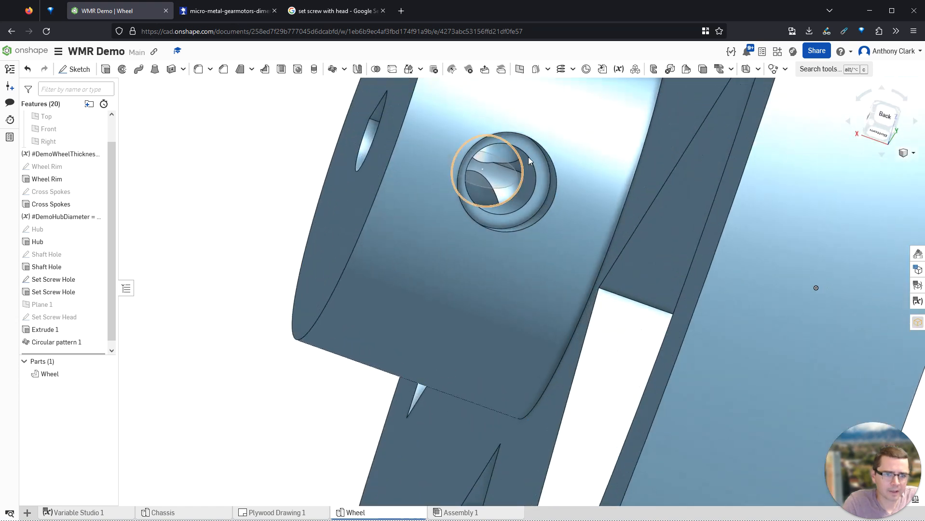
right_drag(513, 153, 550, 187)
scroll(361, 119, down, 5)
right_drag(355, 117, 350, 106)
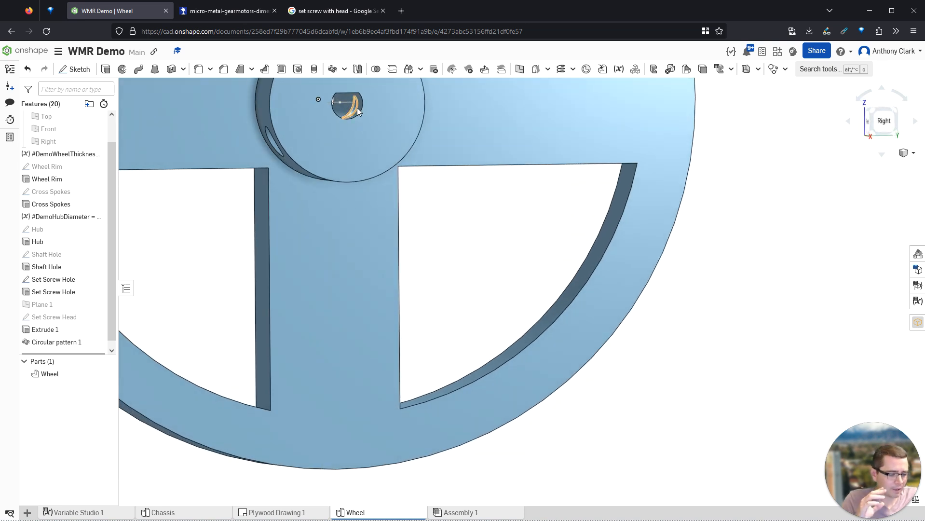
scroll(378, 136, down, 10)
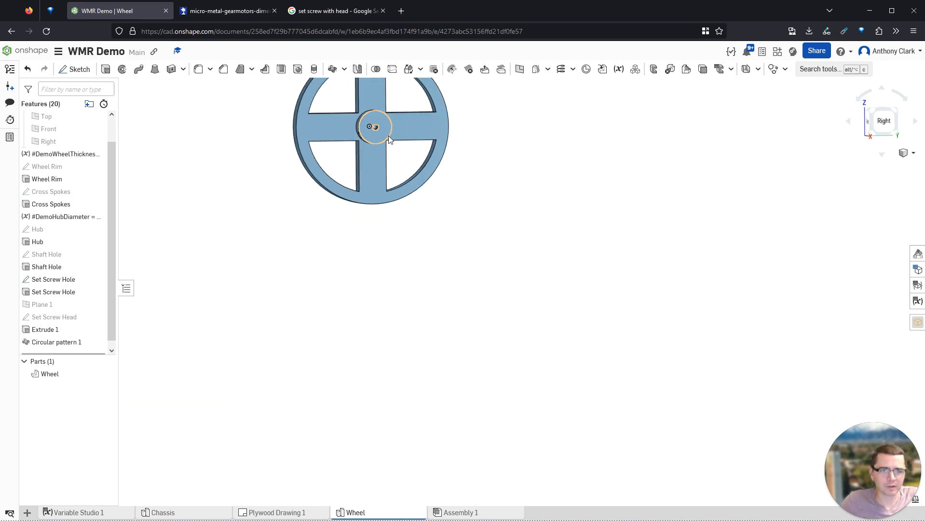
key(shift+7)
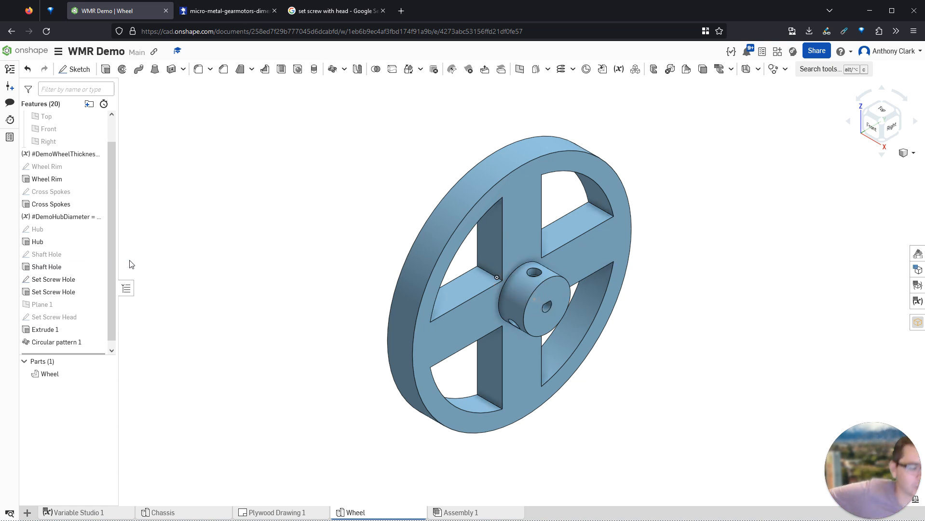
key(shift+4)
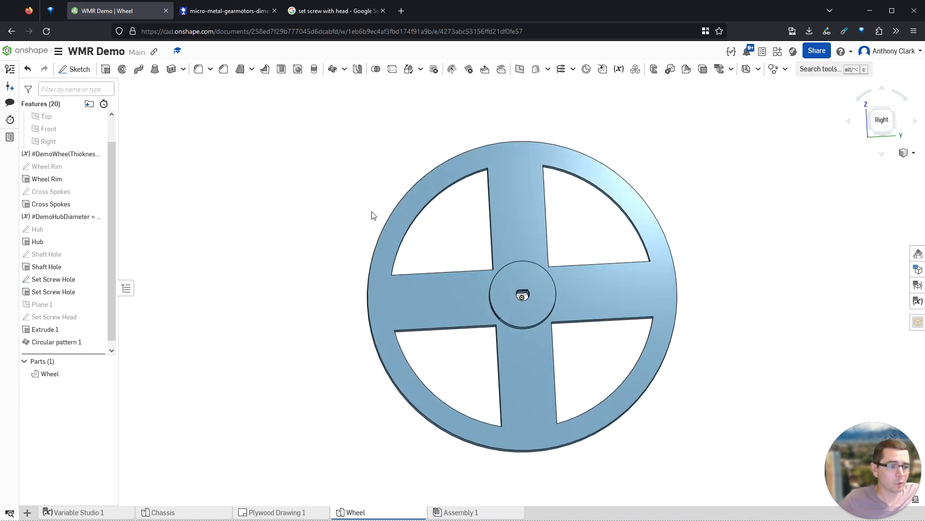
right_drag(339, 199, 363, 179)
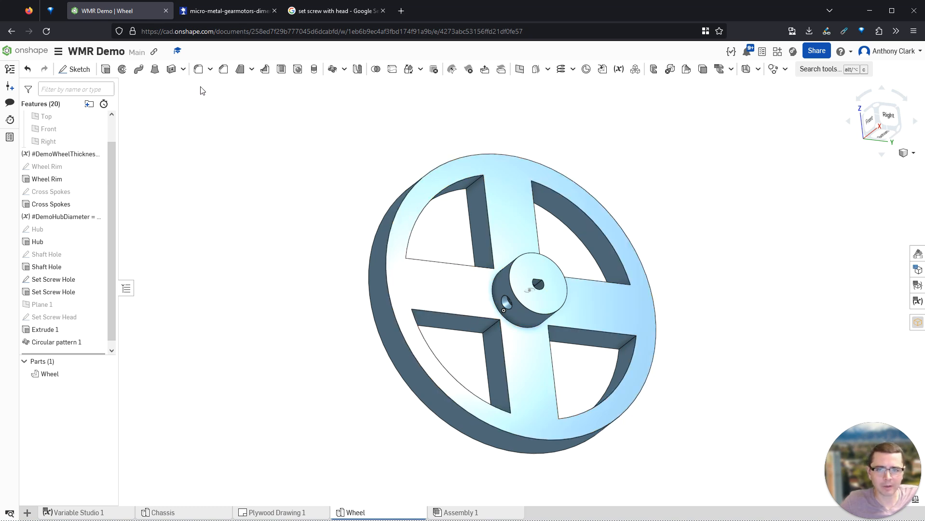
- Select the first five spoke edges for a 0.5 cm fillet
click(198, 69)
click(478, 182)
right_drag(536, 203, 518, 187)
click(519, 183)
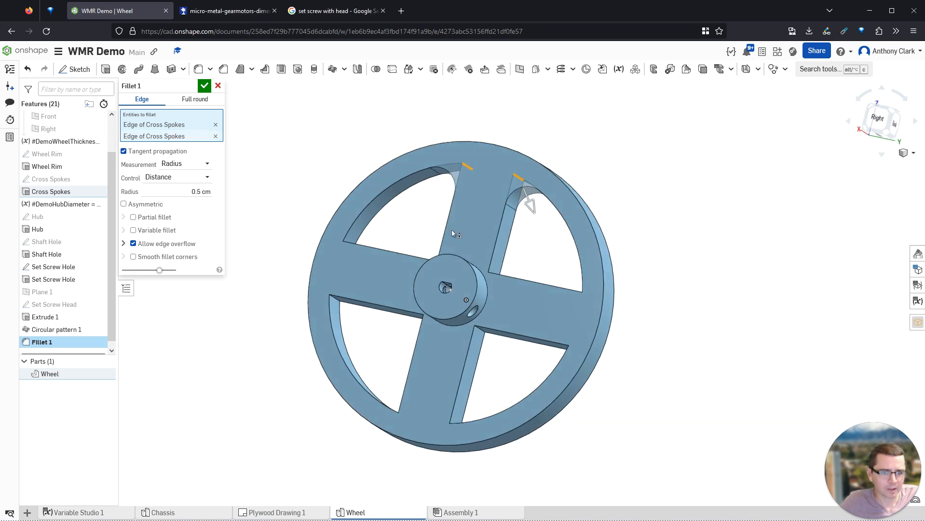
right_drag(452, 230, 359, 233)
click(360, 213)
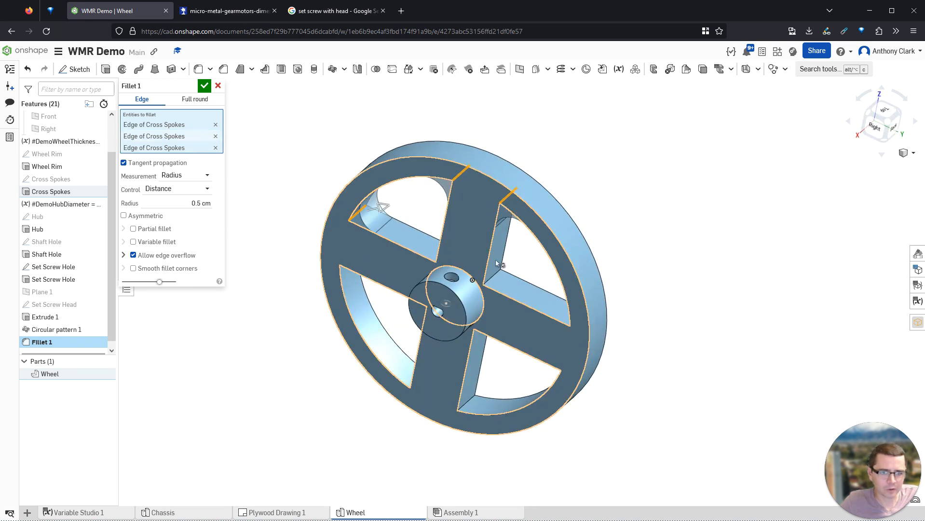
right_drag(526, 264, 562, 270)
click(520, 298)
right_drag(522, 299, 427, 374)
click(481, 272)
- Add the remaining seven spoke edges and confirm the 0.5 cm fillet
click(438, 254)
click(453, 381)
click(442, 373)
click(355, 274)
right_drag(355, 273, 506, 433)
click(323, 308)
click(437, 453)
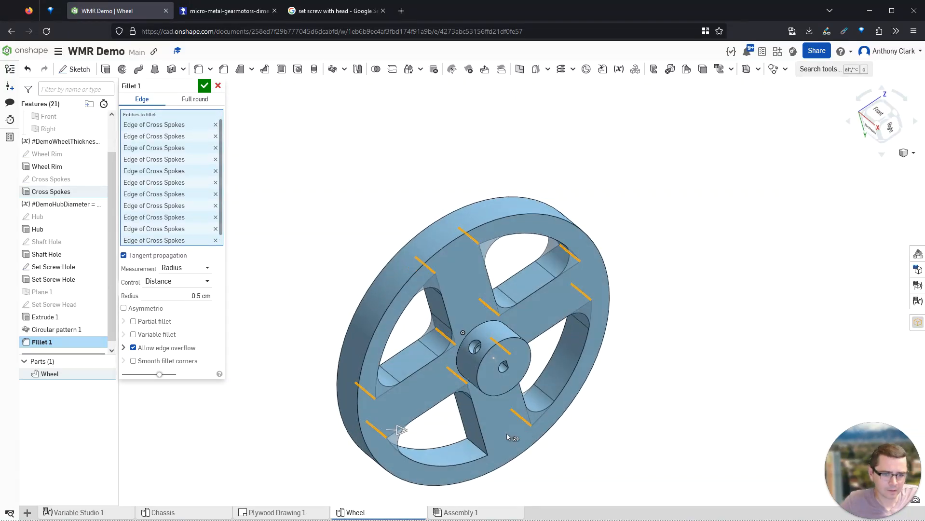
click(479, 452)
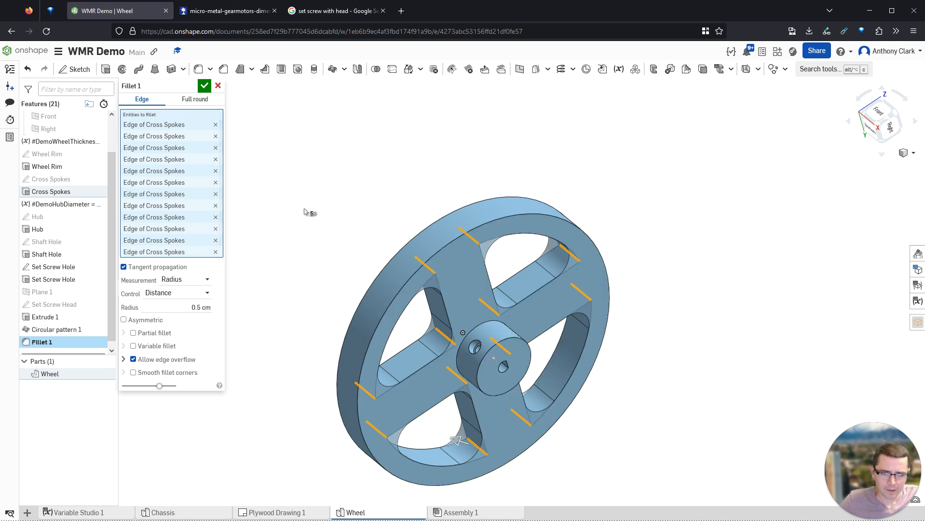
scroll(337, 258, down, 2)
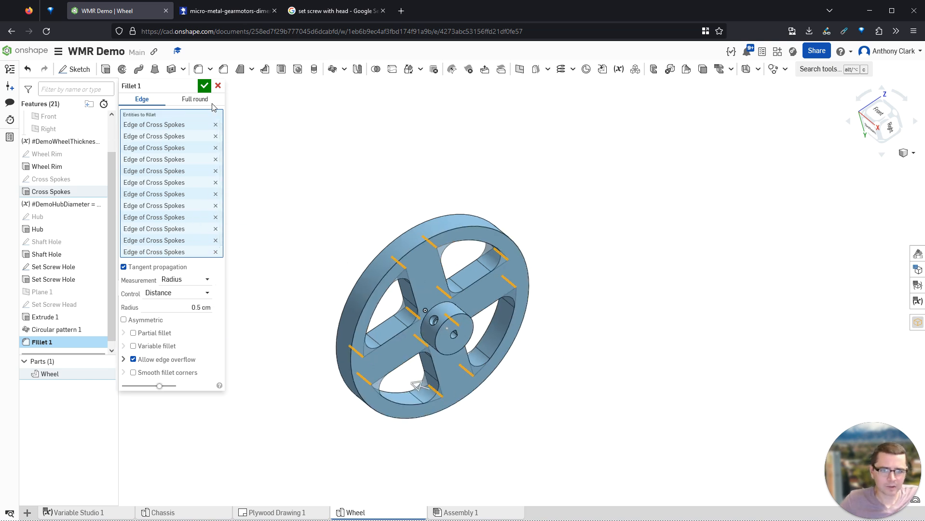
click(204, 86)
scroll(565, 337, up, 3)
right_drag(562, 344, 619, 331)
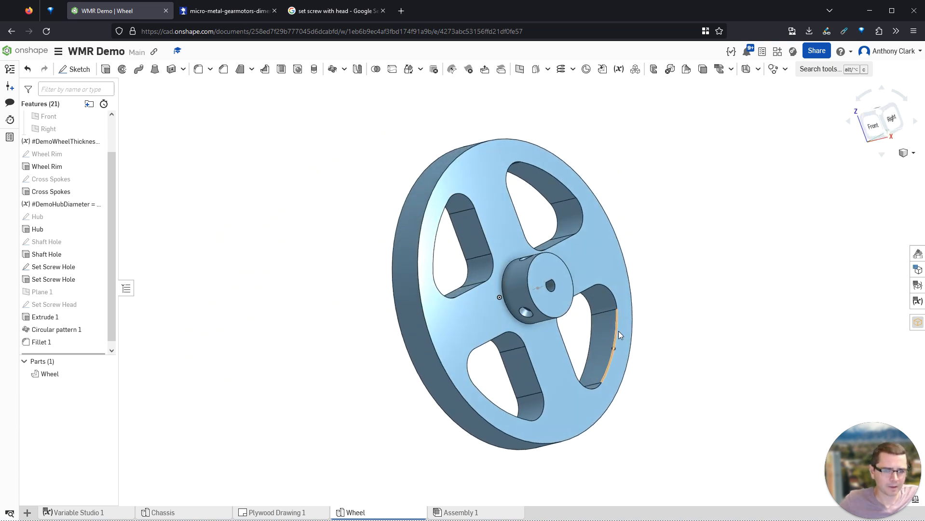
key(shift+7)
- Round the hub's circular base edge with a 0.5 cm fillet
click(205, 73)
click(516, 266)
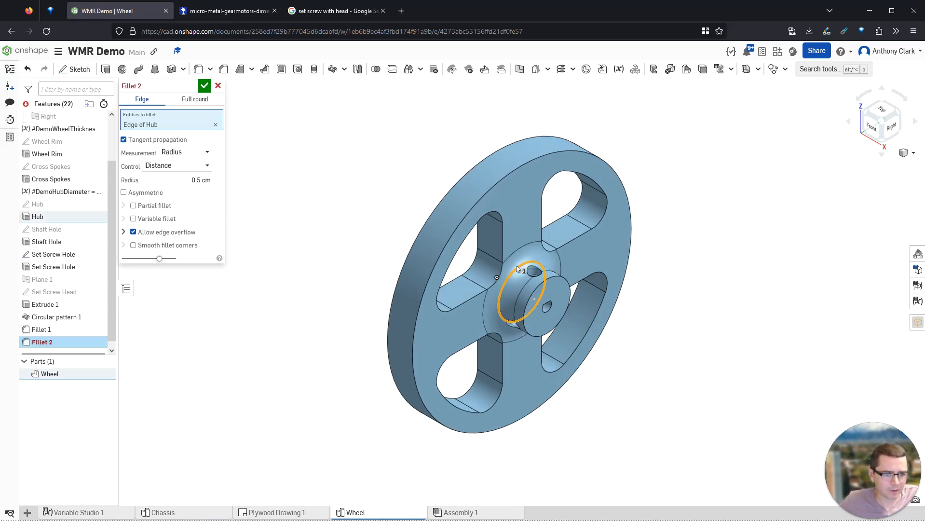
click(204, 87)
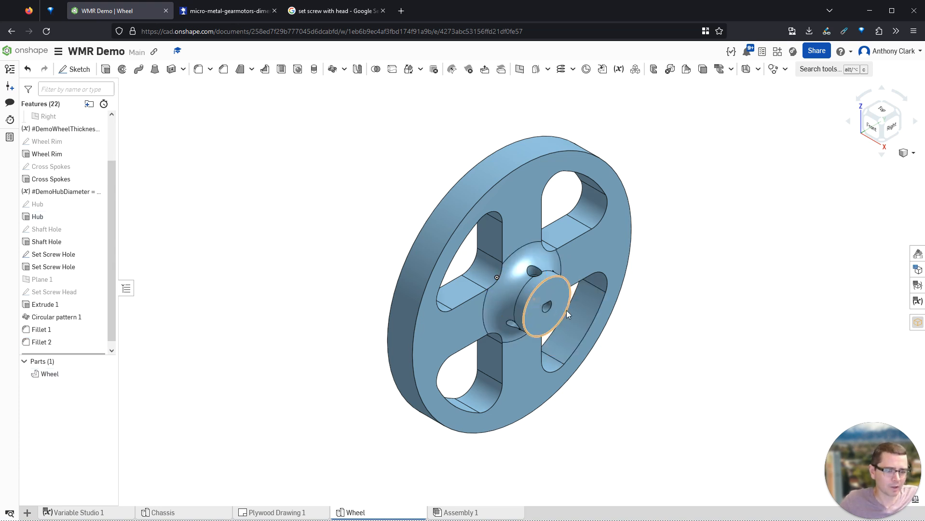
right_drag(541, 276, 500, 247)
key(shift+7)
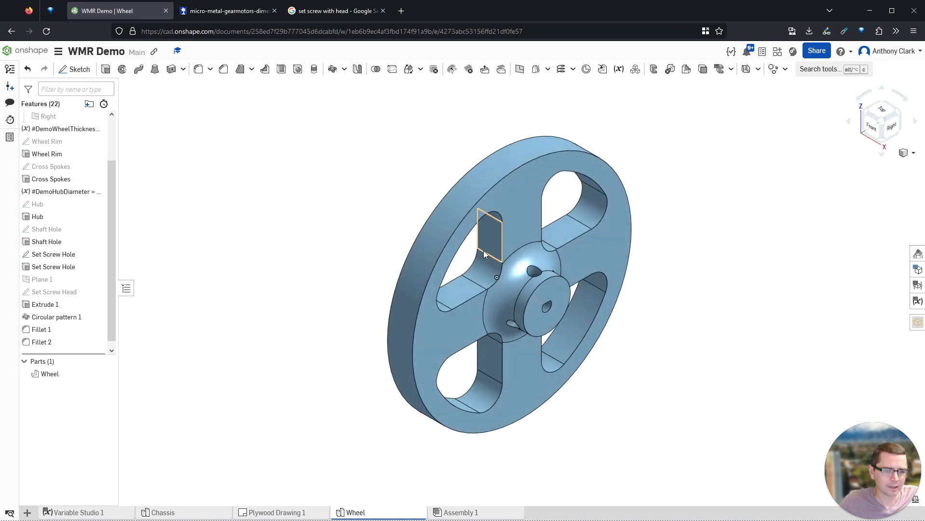
right_drag(440, 275, 474, 207)
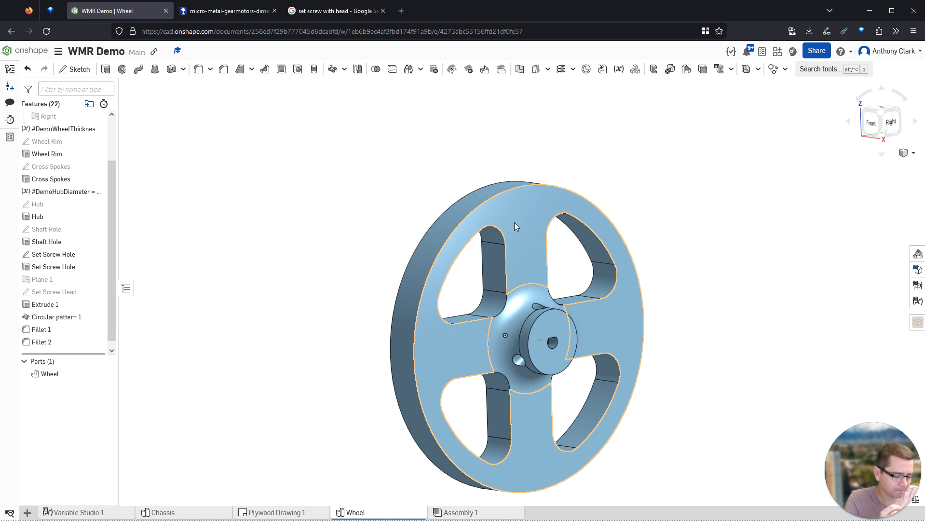
key(shift+7)
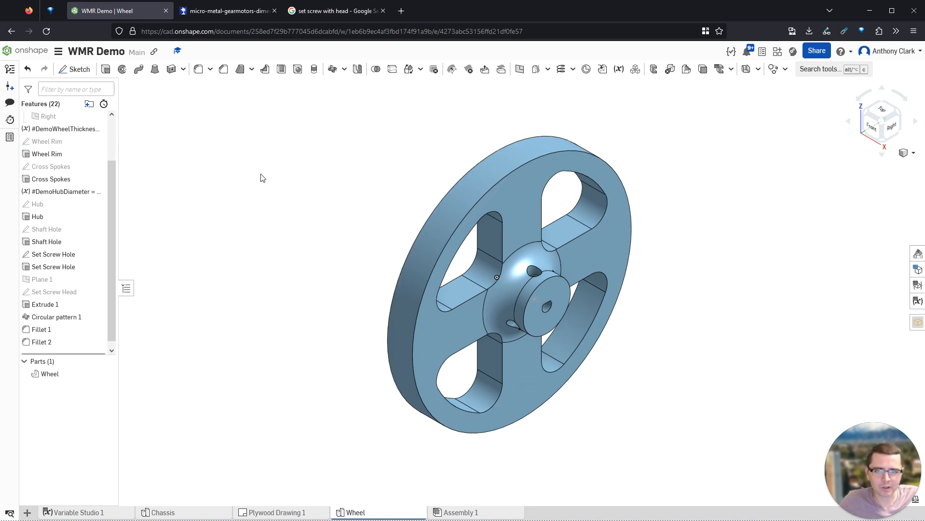
- Unhide the Front plane and start a new sketch on it
scroll(97, 174, up, 2)
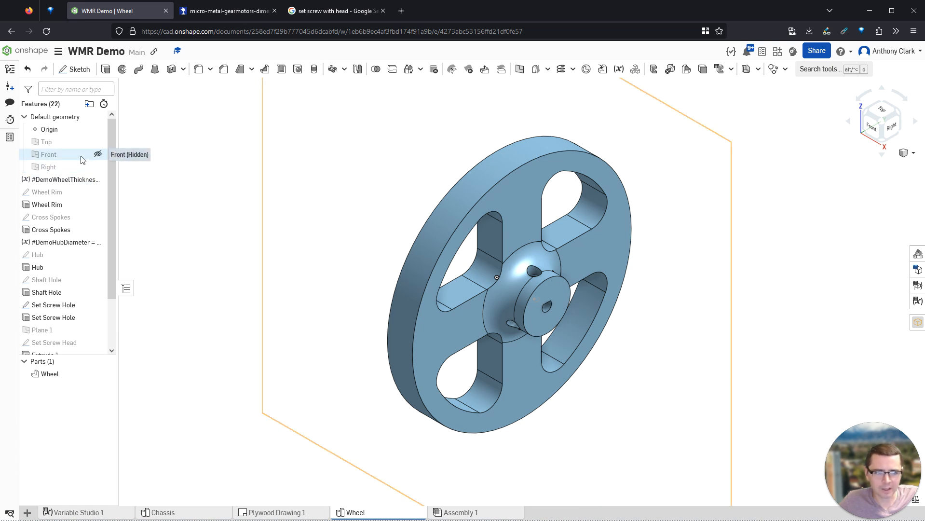
click(98, 154)
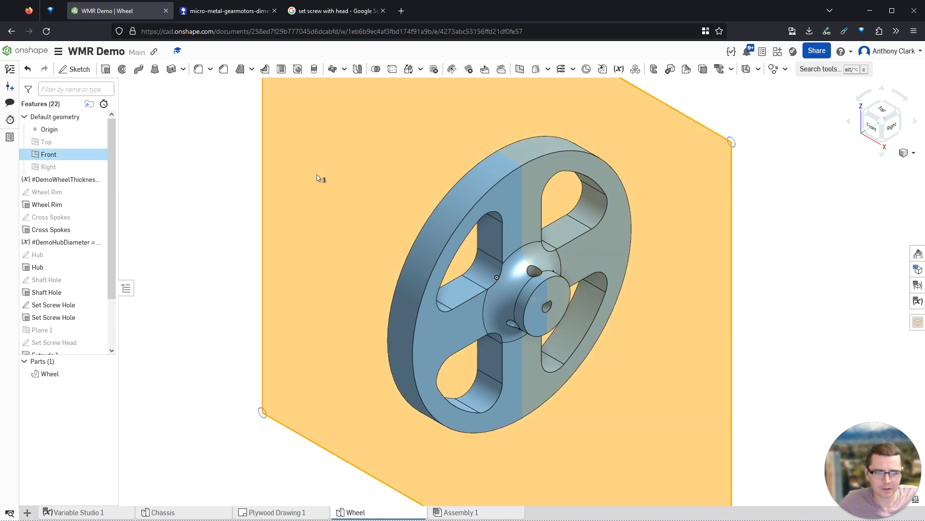
key(shift+s)
key(n)
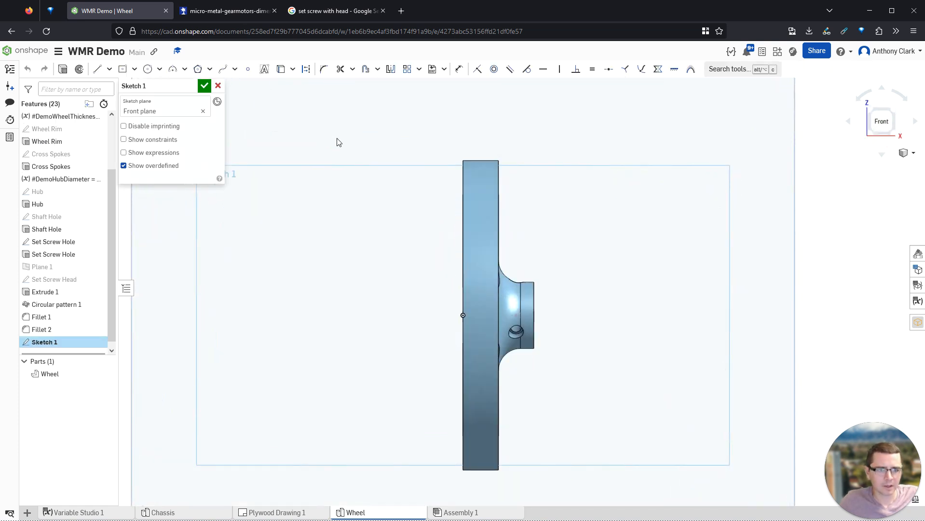
- Project the rim's top edge into Sketch 1 and place a point at its midpoint
click(150, 70)
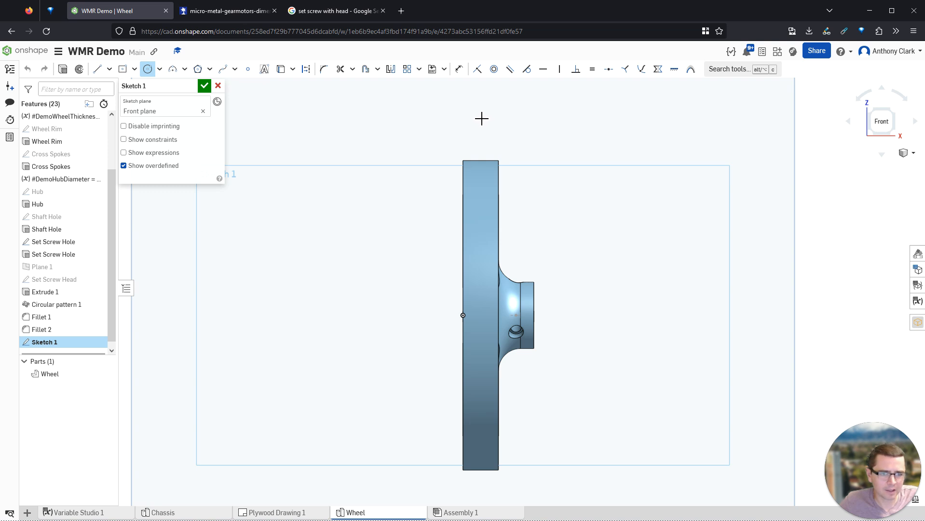
scroll(509, 174, up, 6)
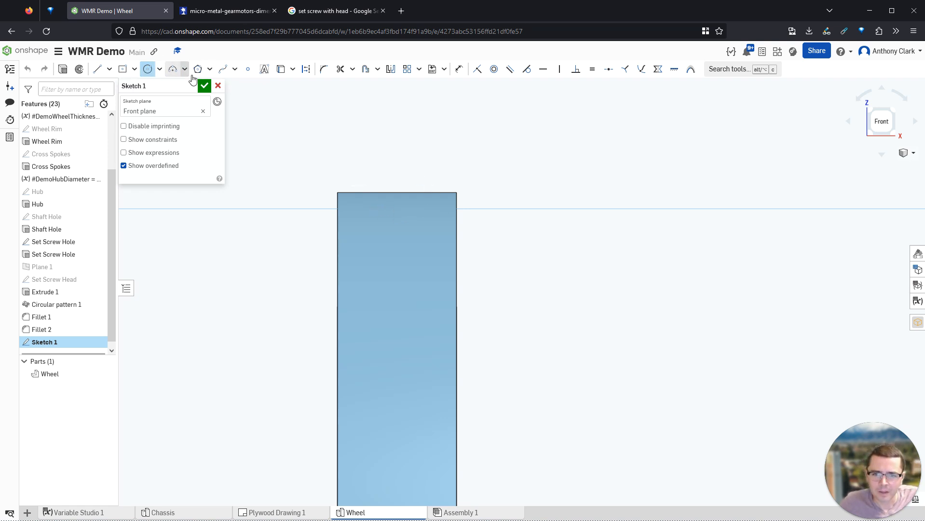
click(306, 69)
click(281, 69)
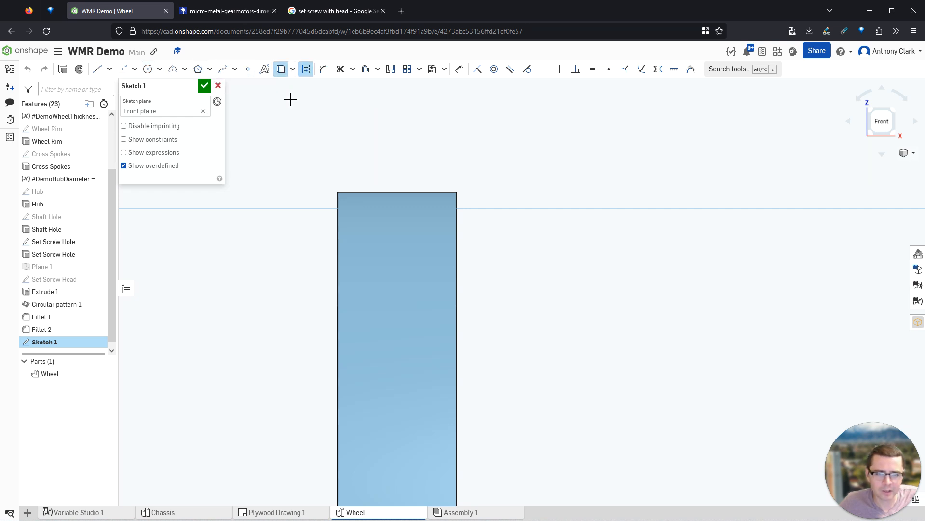
click(398, 193)
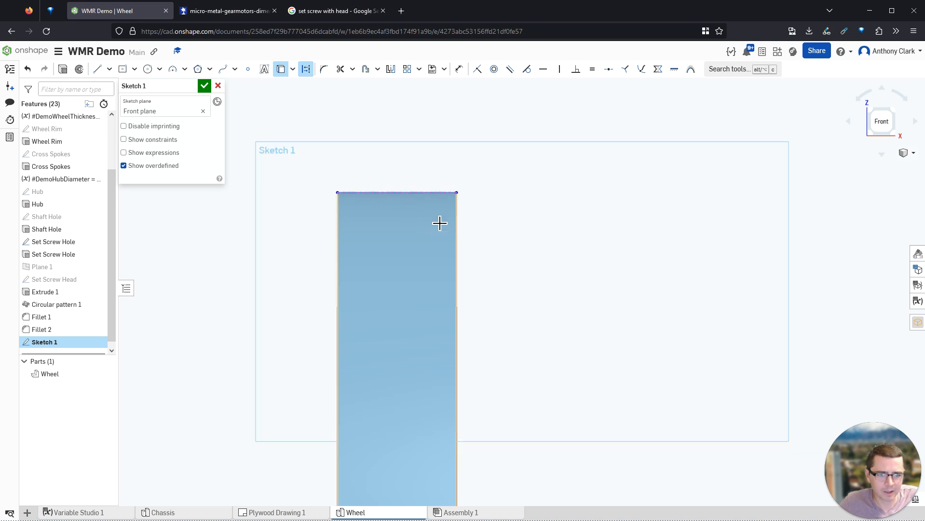
click(249, 73)
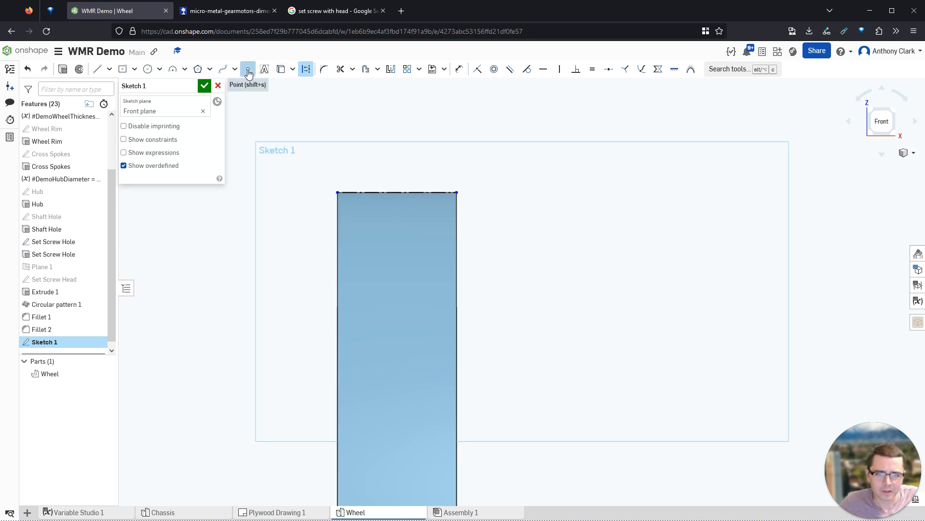
click(397, 192)
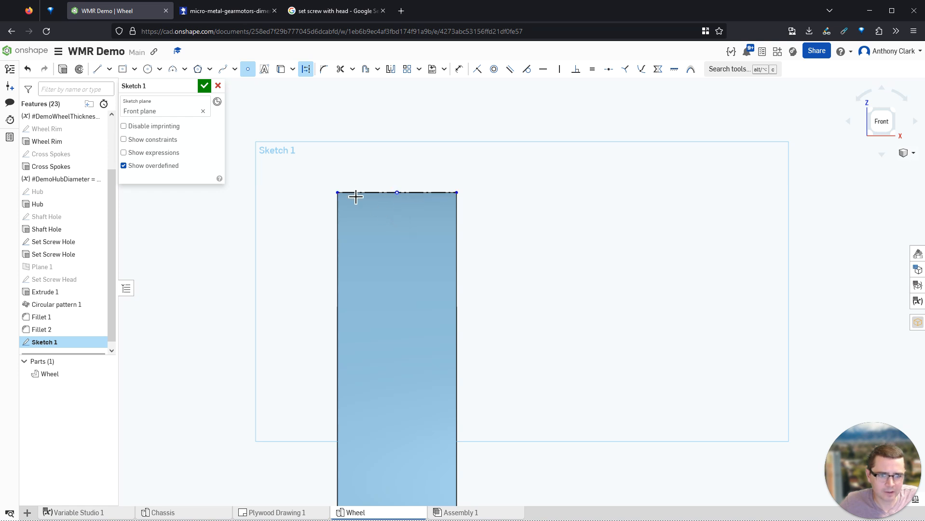
- Draw a roughly Ø1.35 circle centred above the rim edge, replacing the first Ø1.17 attempt
click(147, 69)
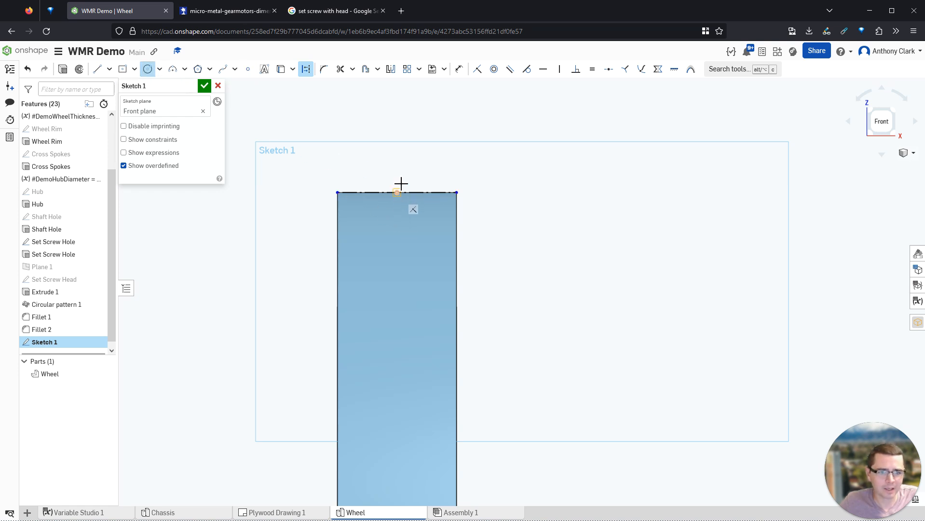
click(397, 116)
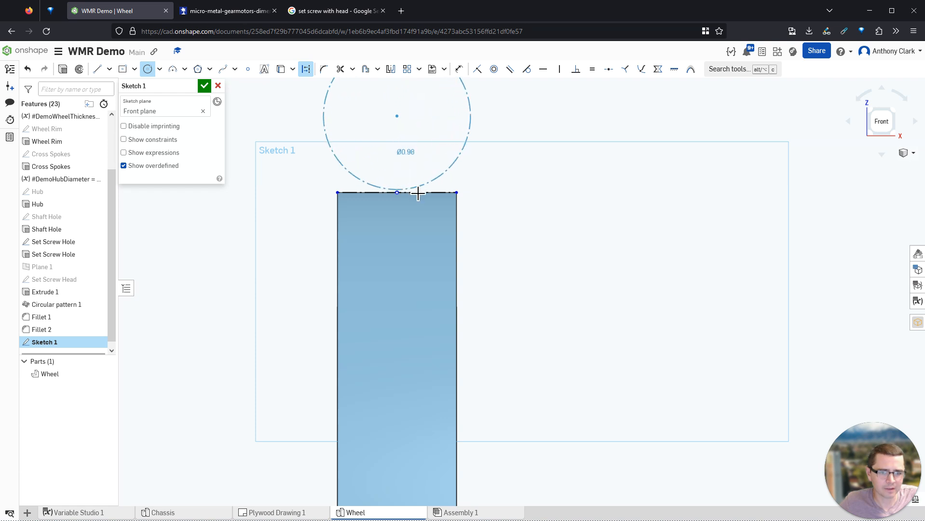
click(399, 207)
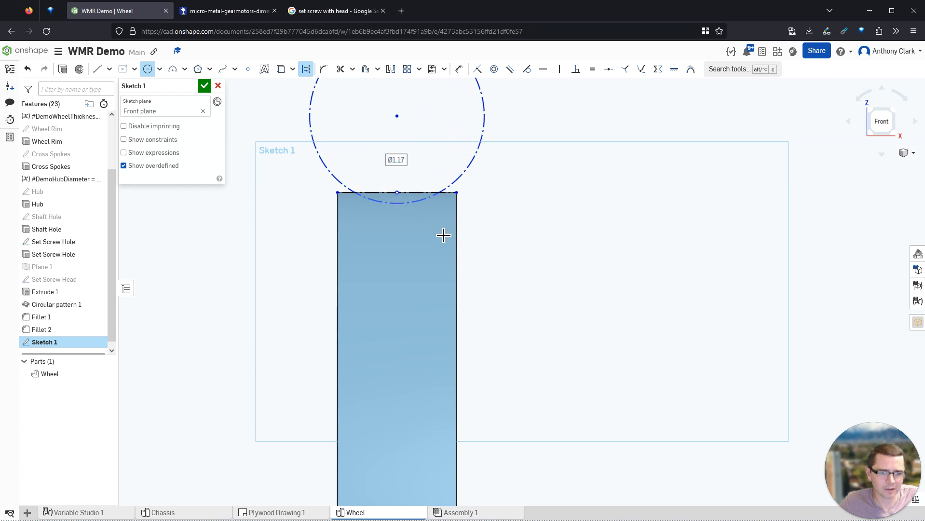
scroll(467, 138, down, 5)
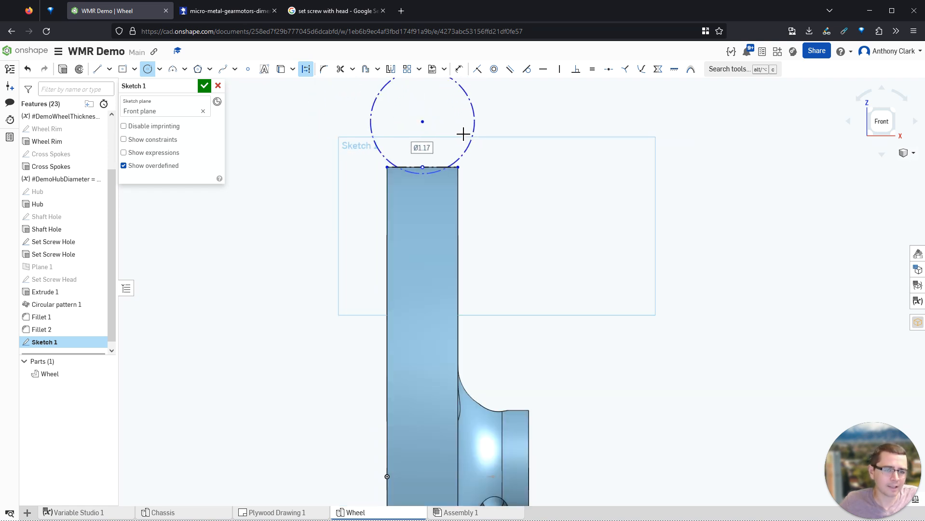
scroll(483, 99, up, 4)
scroll(423, 104, down, 6)
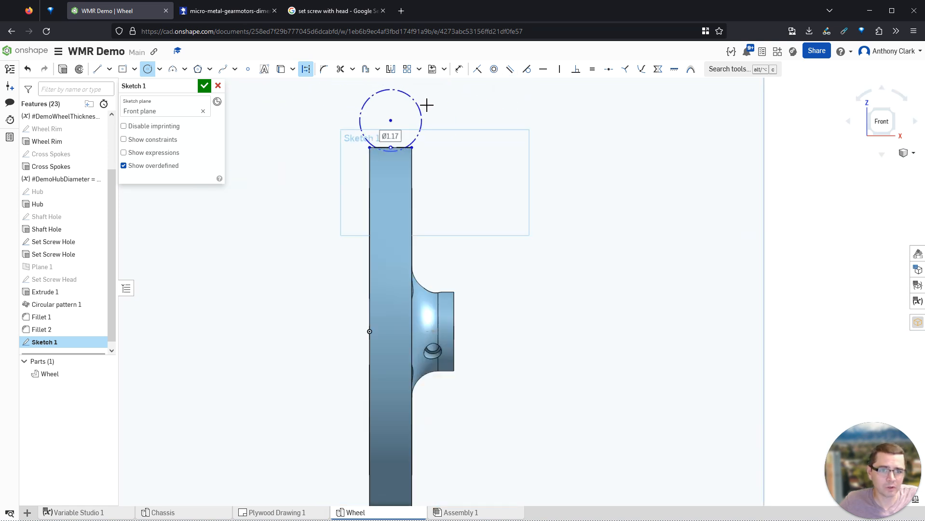
scroll(534, 201, down, 2)
scroll(478, 97, up, 4)
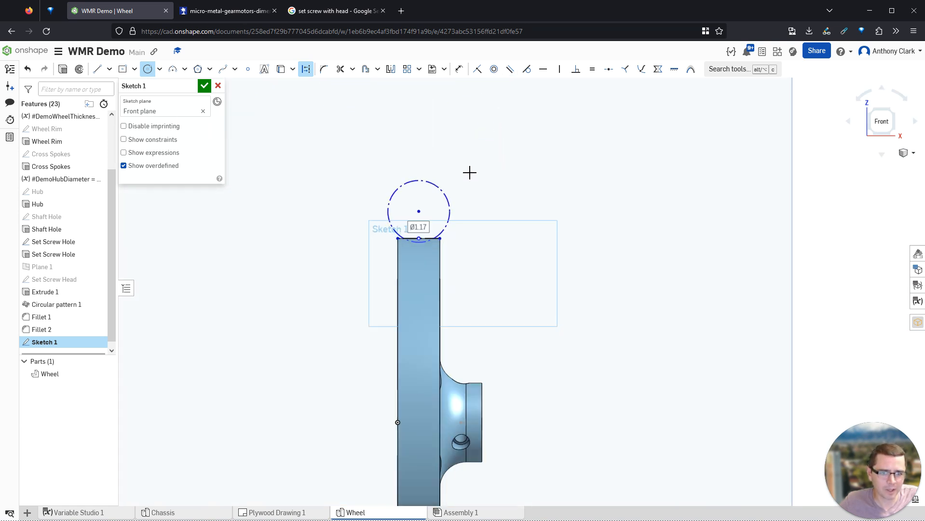
key(ctrl+z)
click(149, 71)
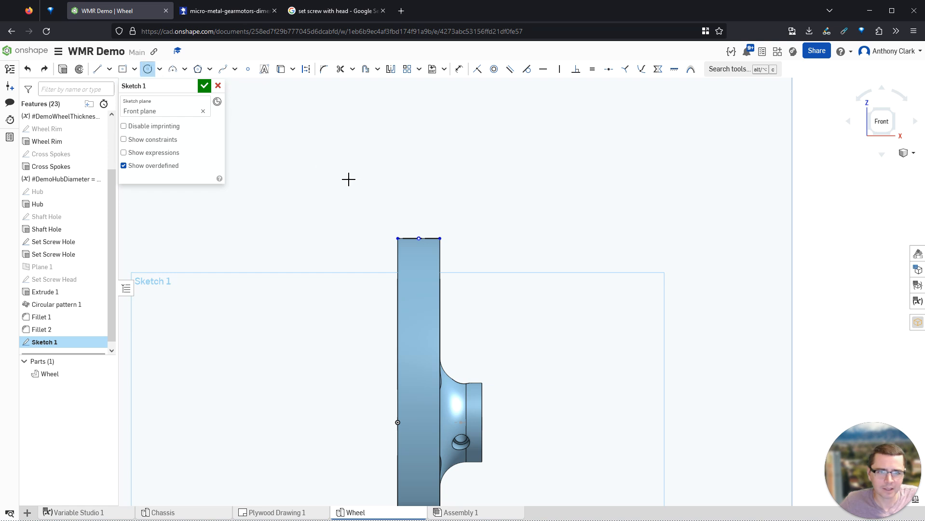
click(419, 208)
click(454, 216)
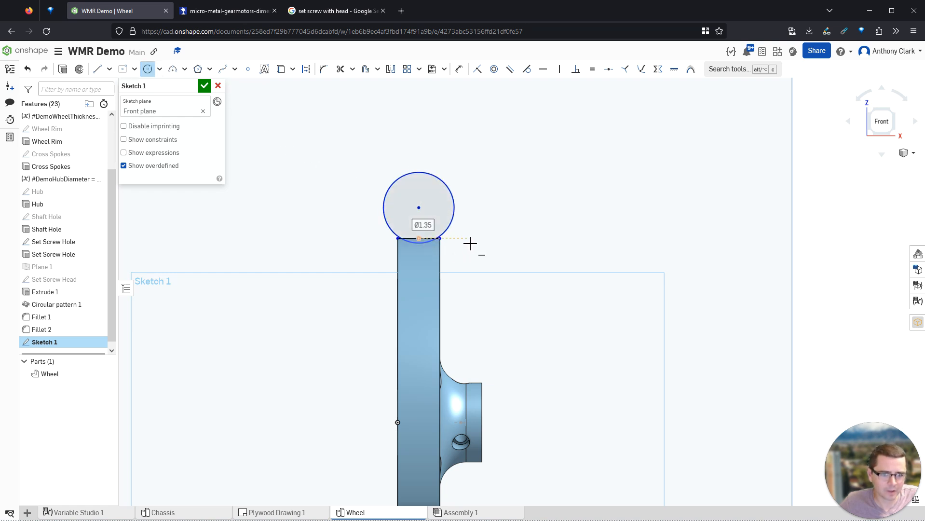
scroll(530, 225, up, 5)
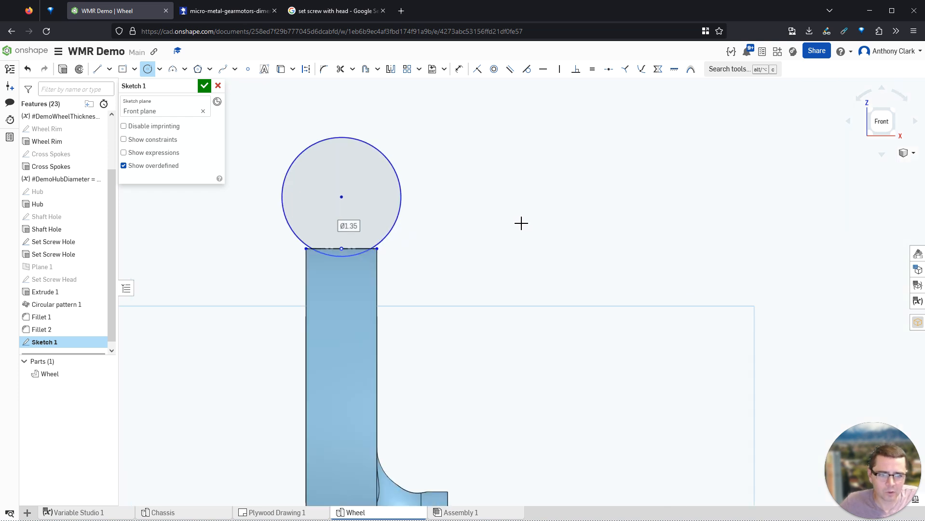
- Dimension the circle to Ø1.4 and offset its centre 0.7 from the rim edge midpoint
key(d)
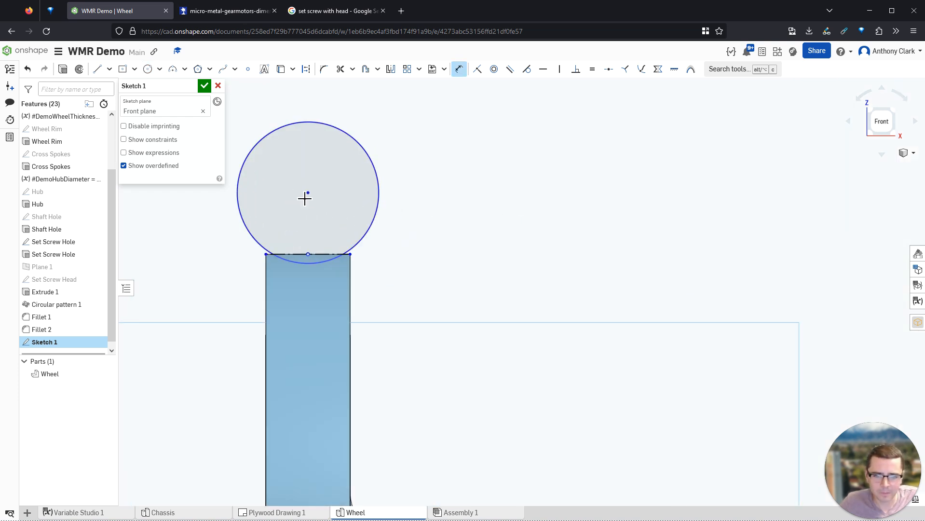
click(372, 161)
click(424, 169)
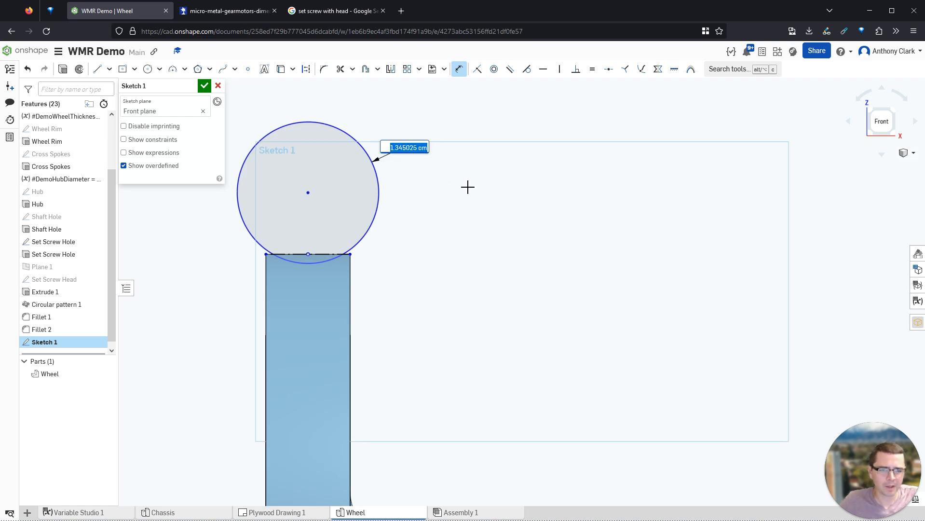
text(1.4)
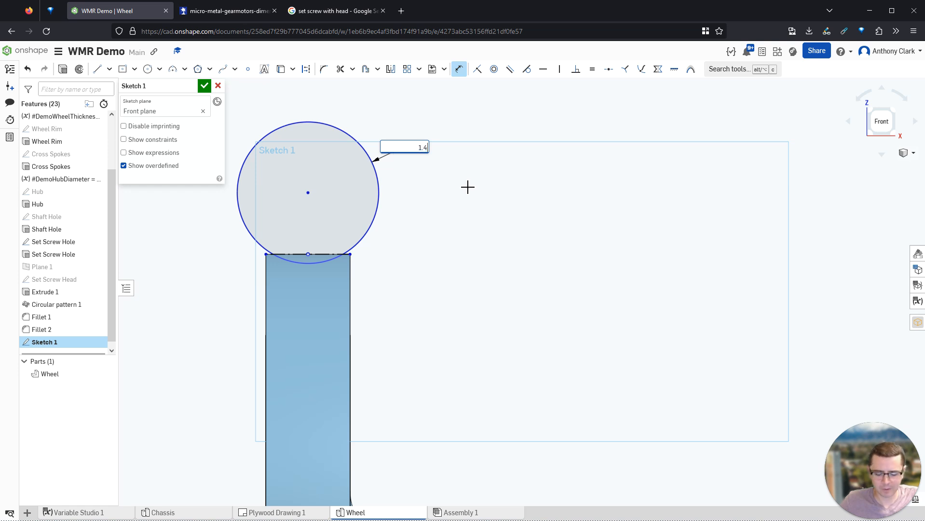
key(Return)
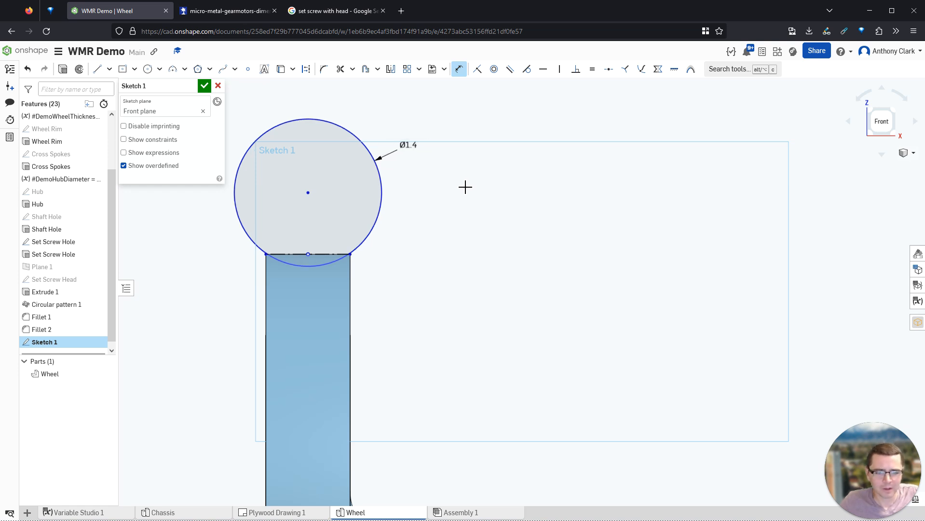
click(310, 255)
click(402, 215)
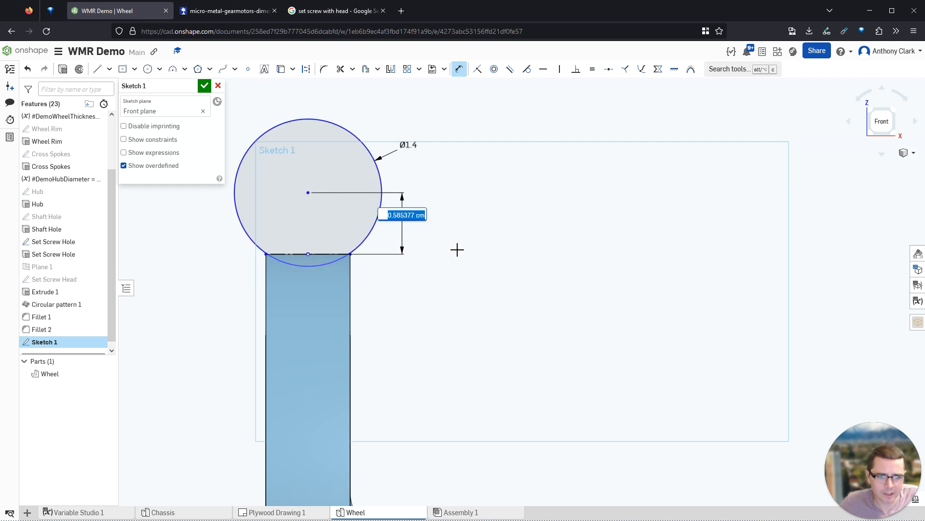
text(1.4/)
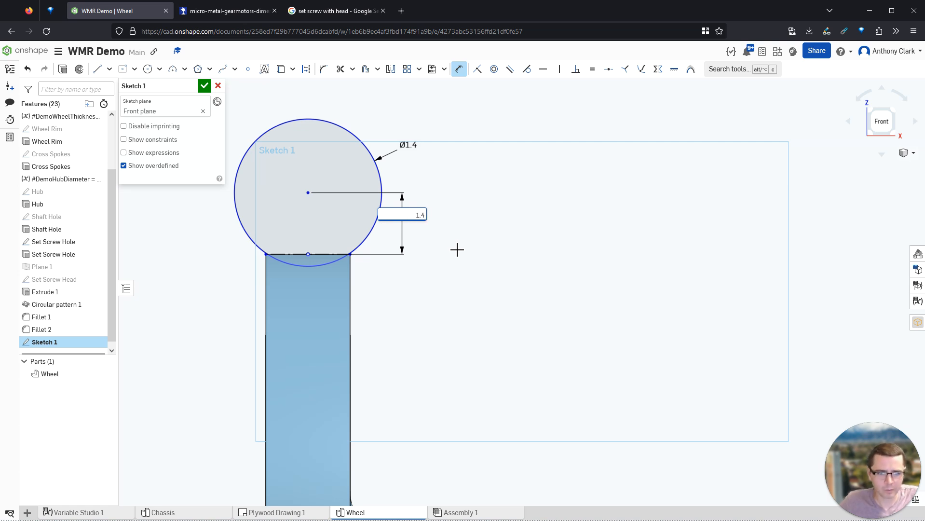
key(Return)
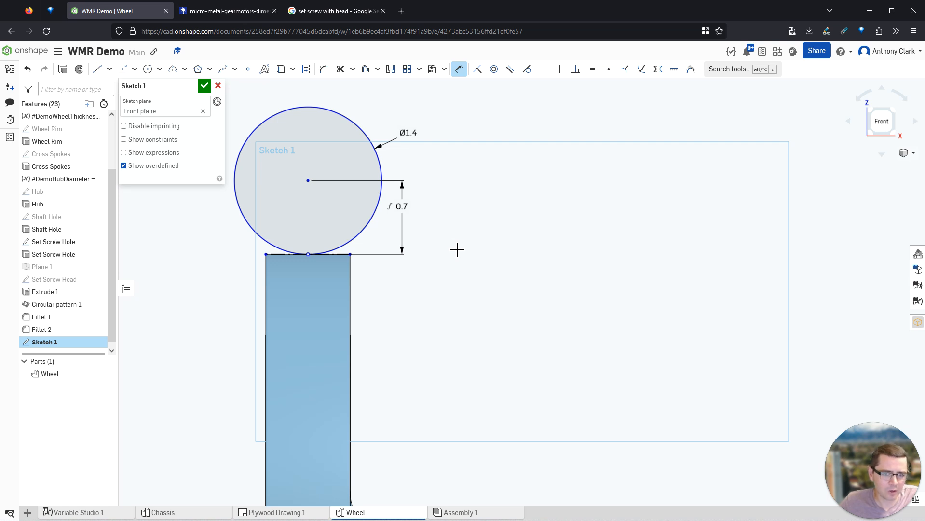
- Reduce the centre offset to 0.65 and rename the sketch 'Rubber Band Channel'
double_click(401, 207)
key(End)
text(-)
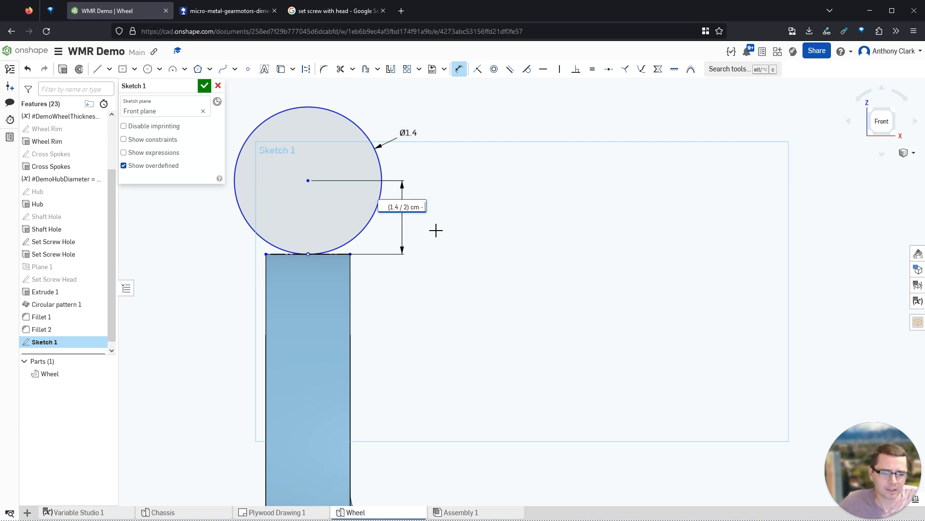
text( 0.1 cm)
key(Return)
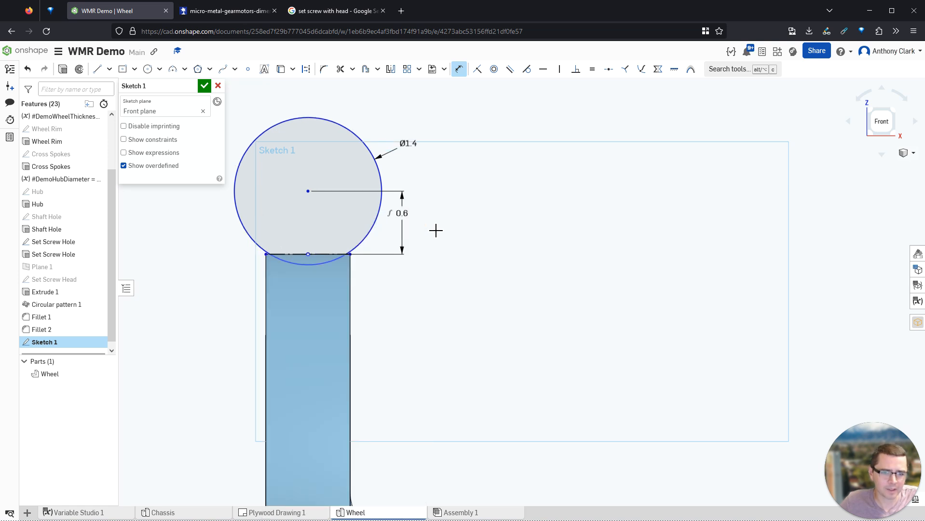
double_click(402, 213)
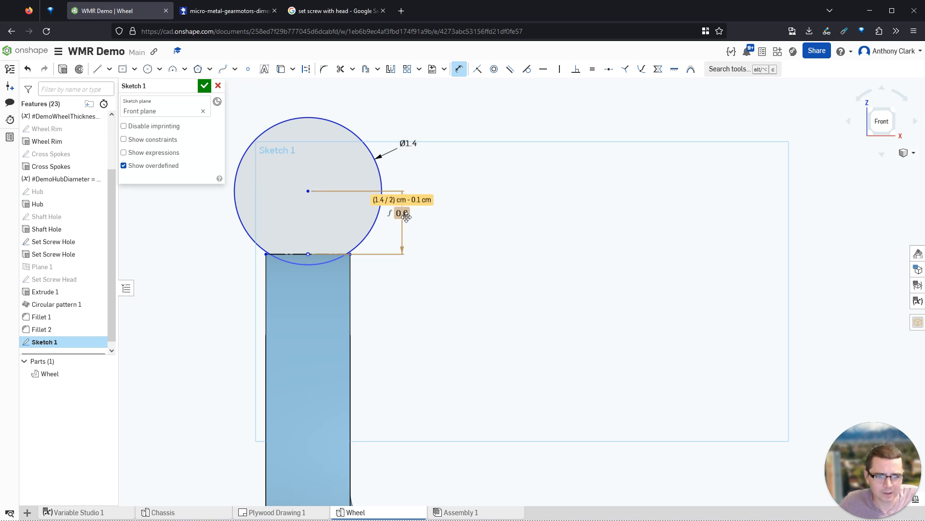
key(End)
text(cm)
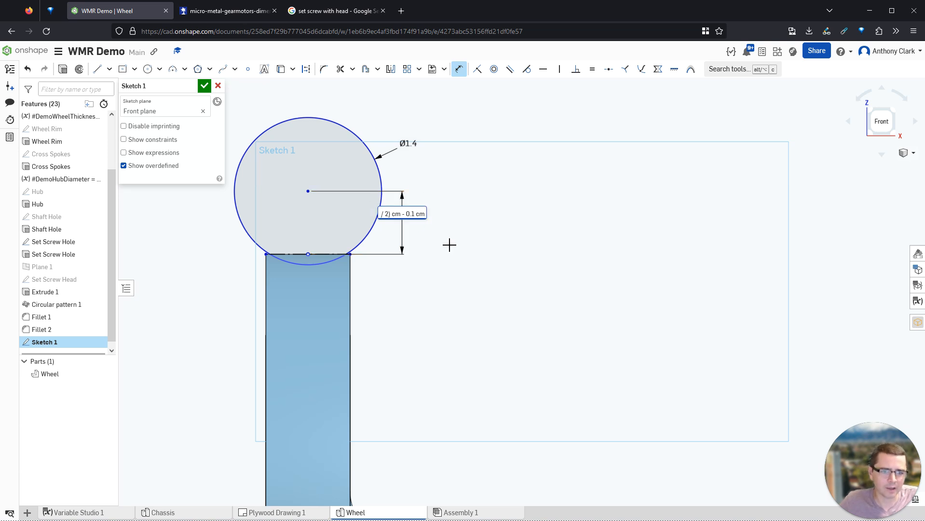
key(BackSpace)
text(05)
key(Return)
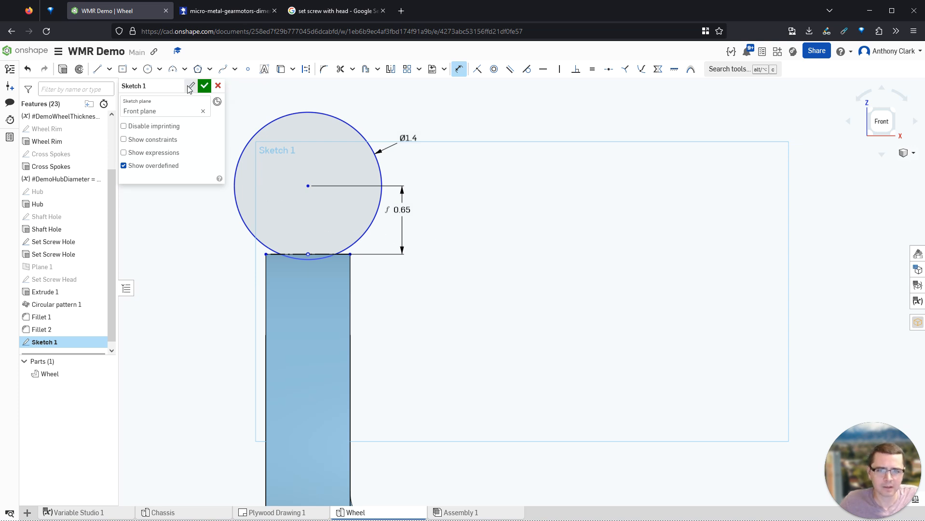
click(184, 88)
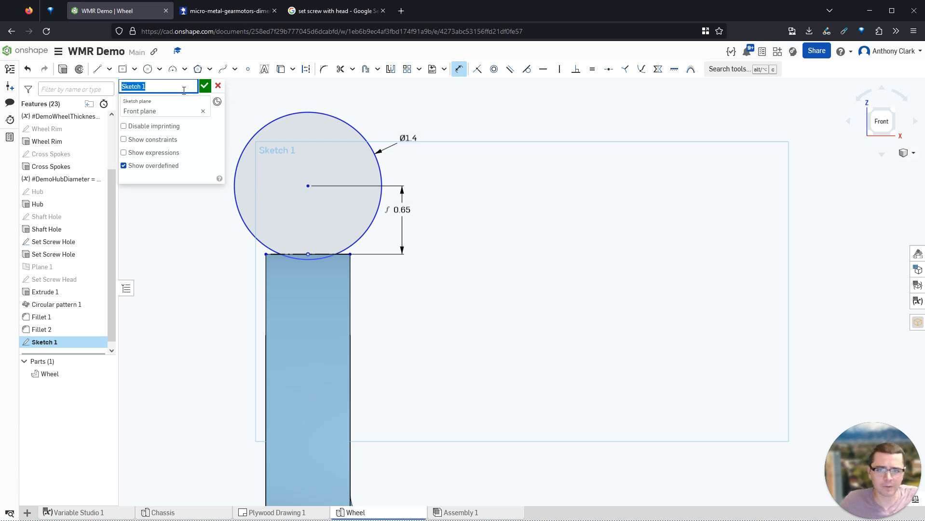
text(Rubb)
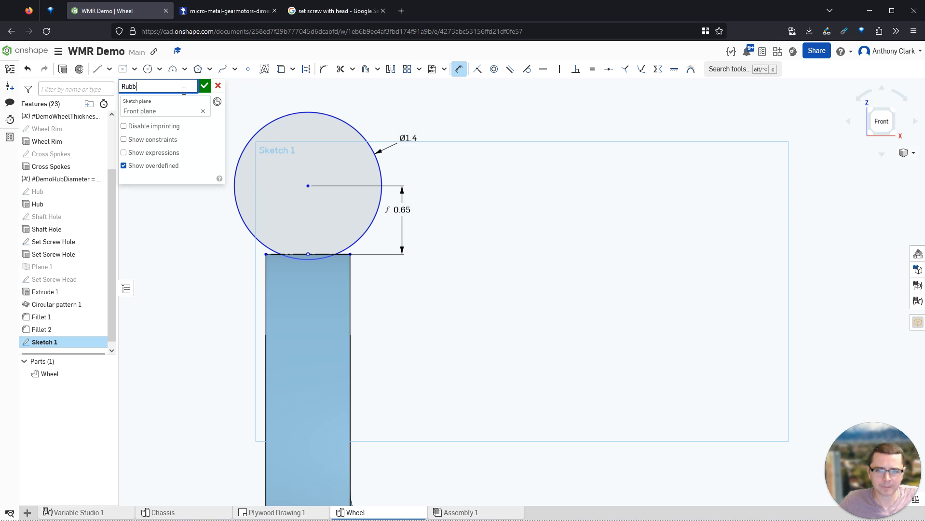
text(er Band Channel)
- Accept the sketch and revolve-cut the channel circle around the rim's circular edge as the axis
click(205, 85)
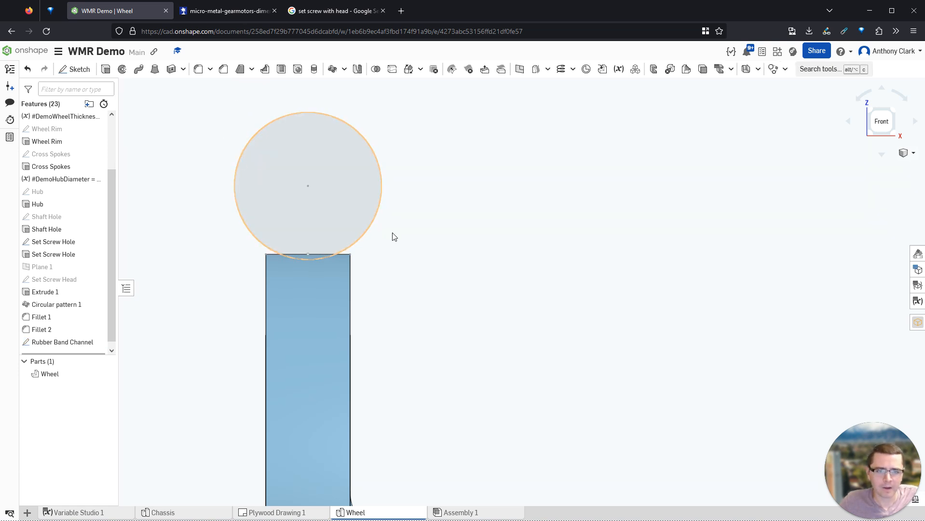
right_drag(395, 236, 433, 320)
key(shift+7)
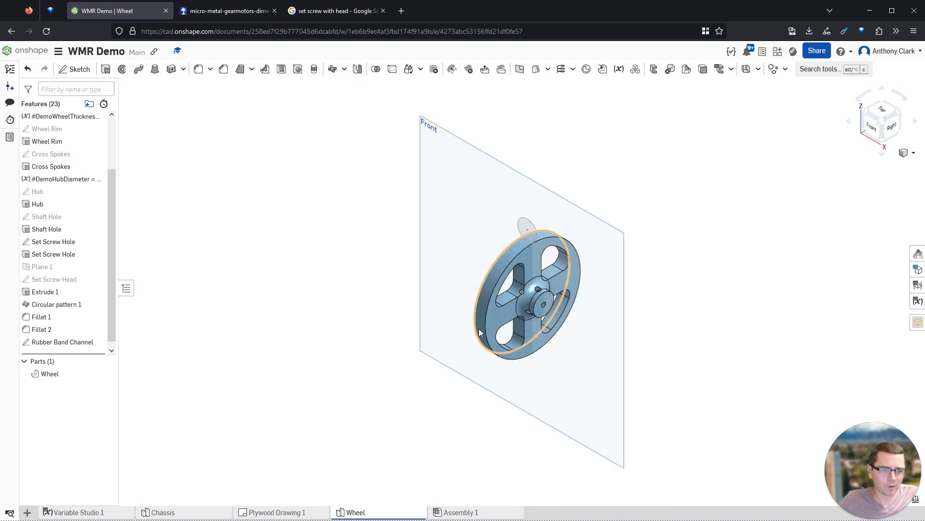
click(122, 71)
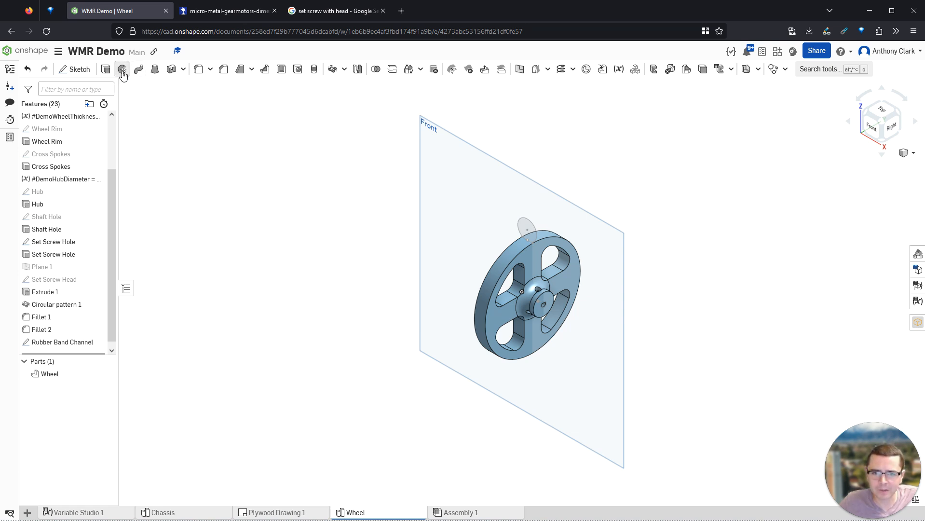
click(170, 113)
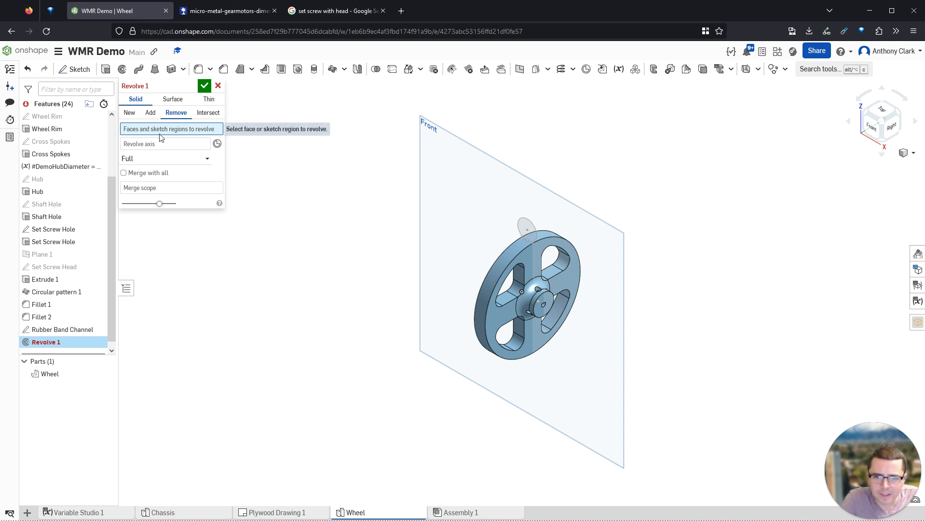
click(526, 225)
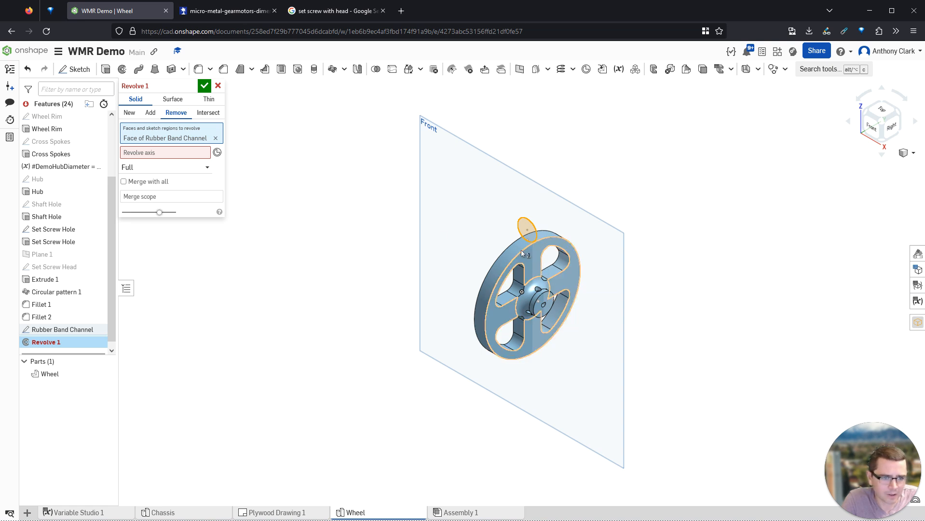
scroll(522, 252, up, 4)
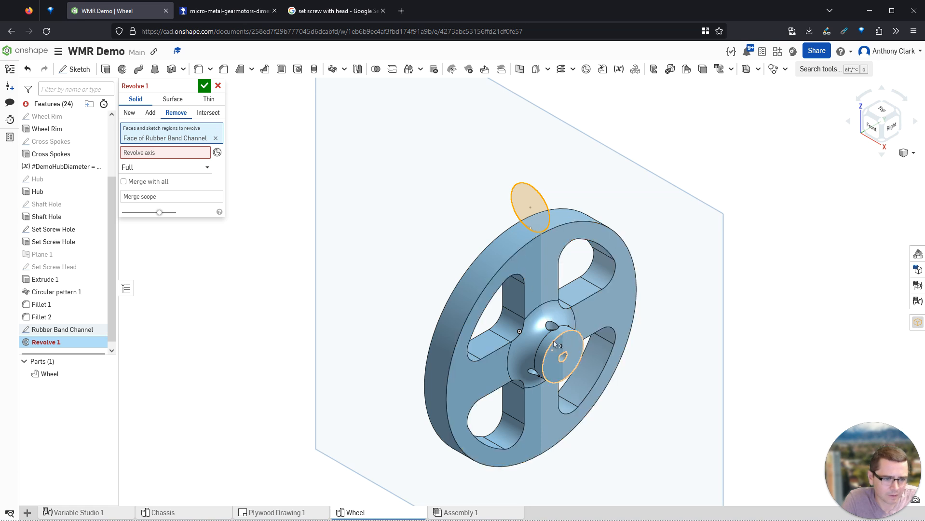
click(510, 260)
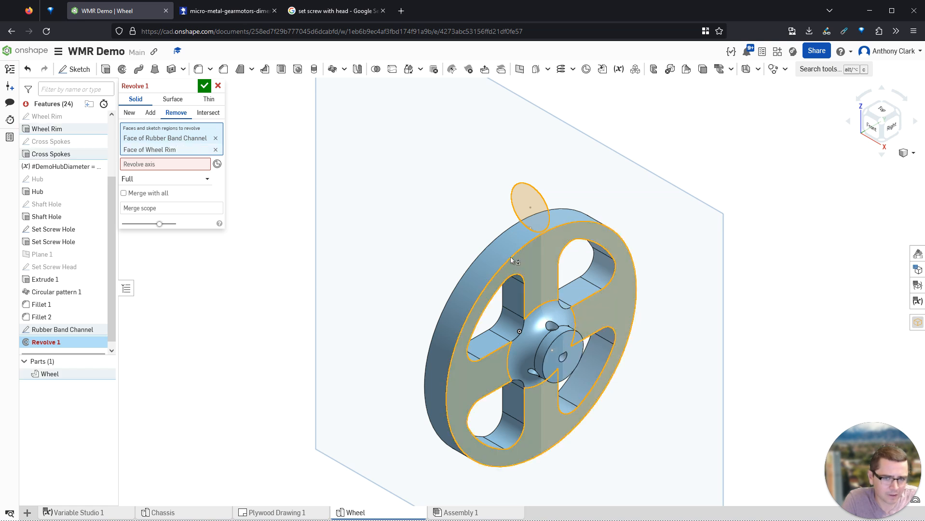
click(216, 150)
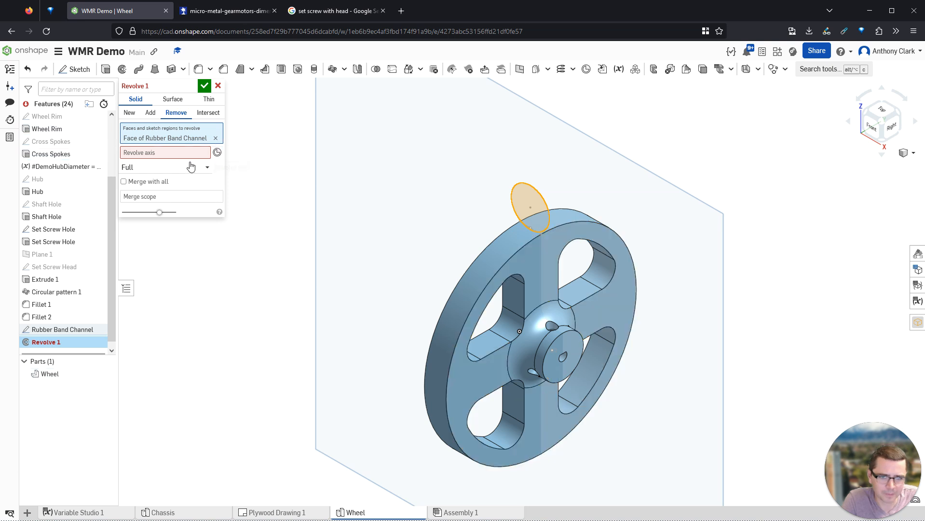
click(506, 262)
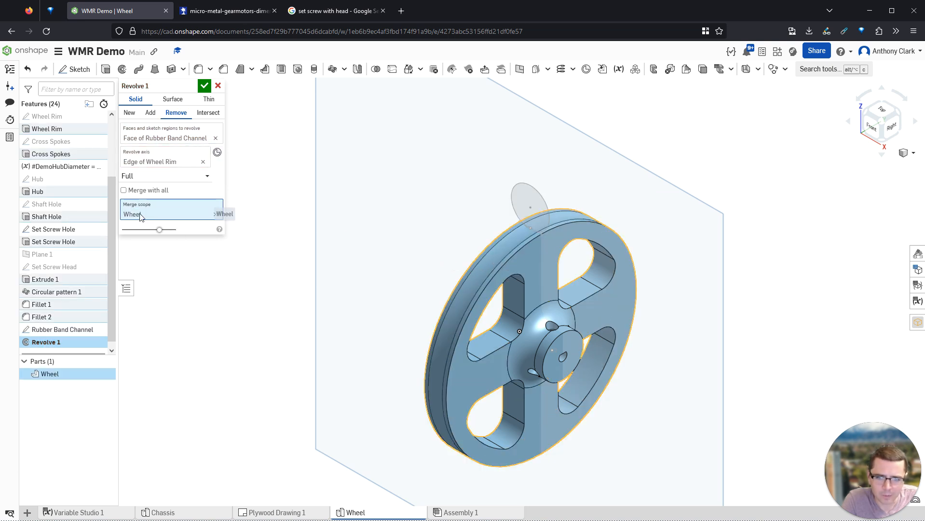
click(203, 86)
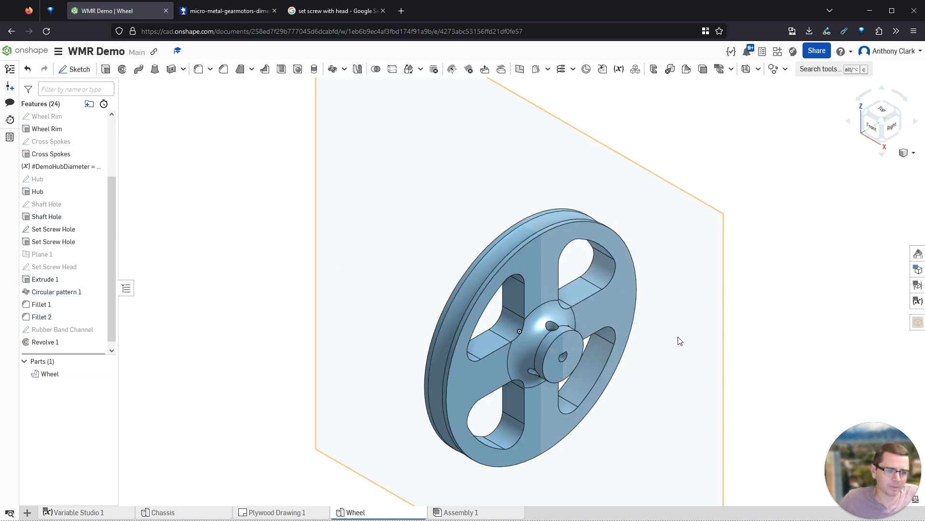
- Check the groove in front and isometric views, then hide the Front plane
key(shift+1)
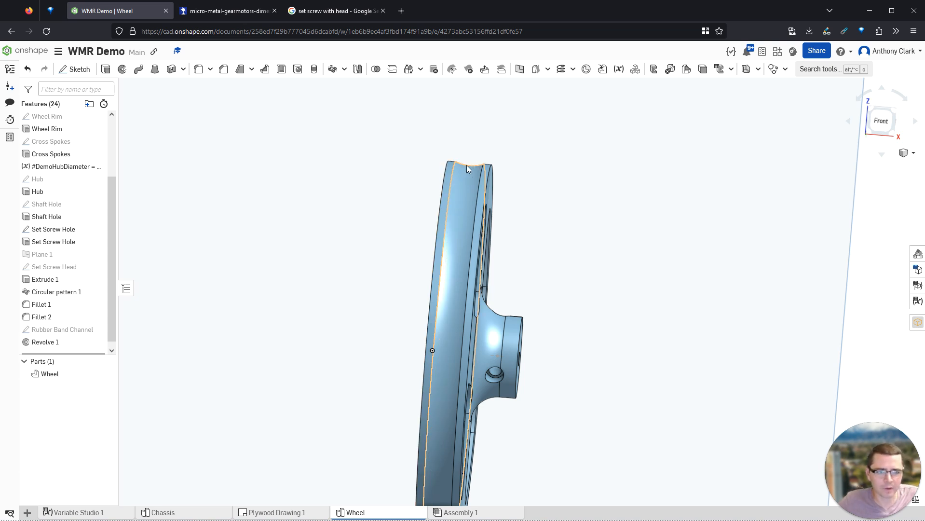
key(shift+7)
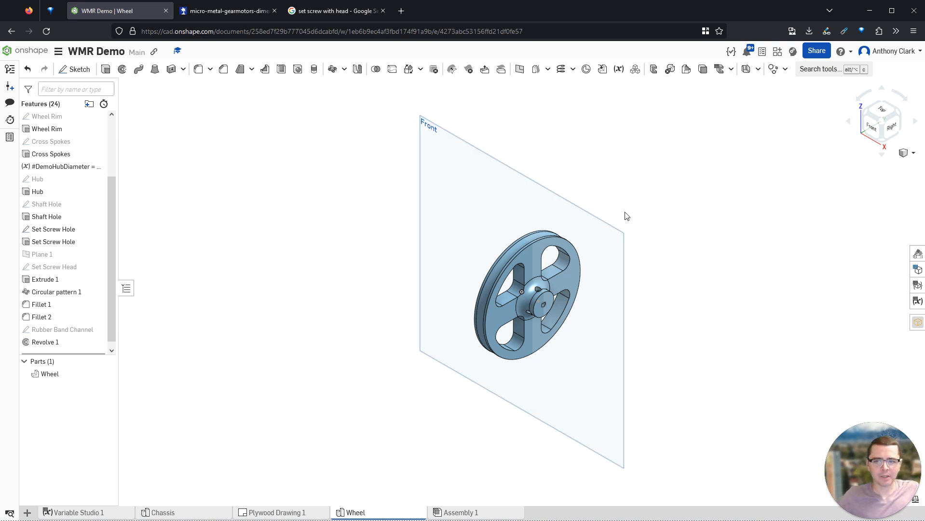
scroll(97, 176, up, 3)
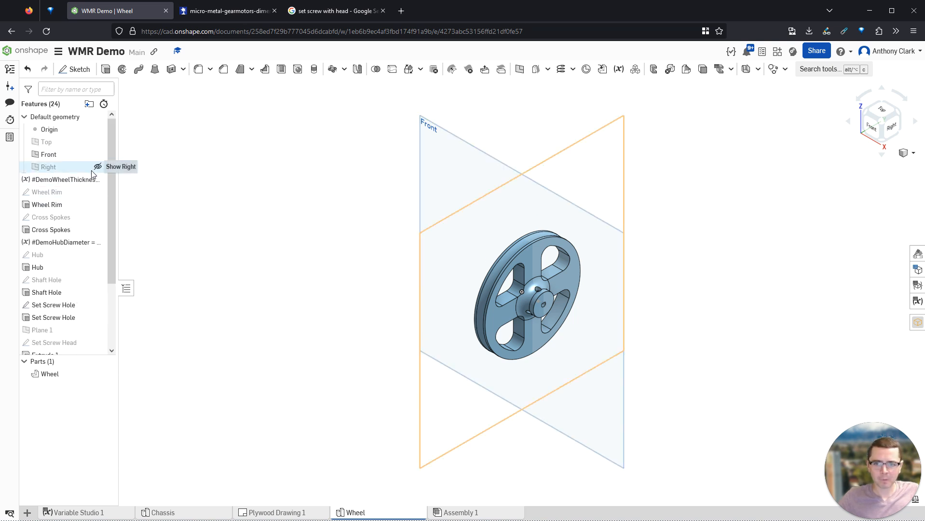
click(98, 155)
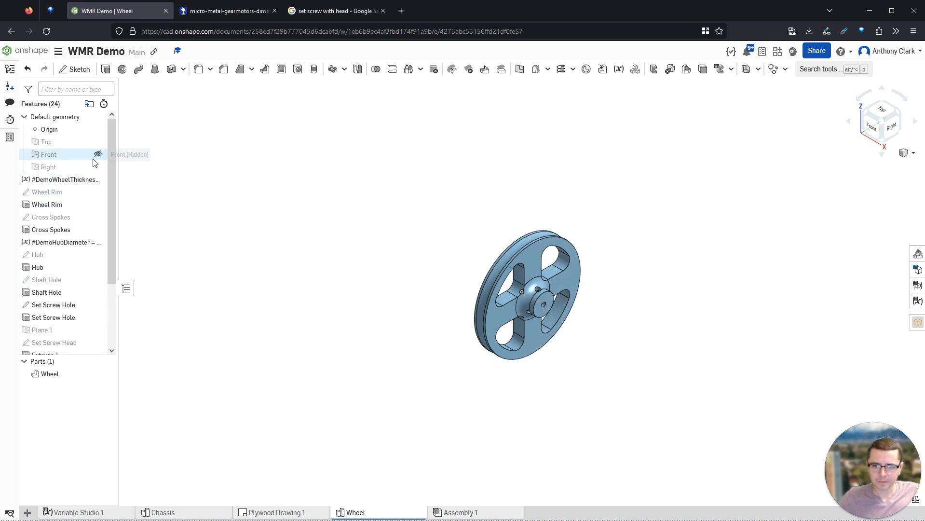
- Orbit toward the wheel's right side and select the hub's outer face
scroll(565, 309, up, 7)
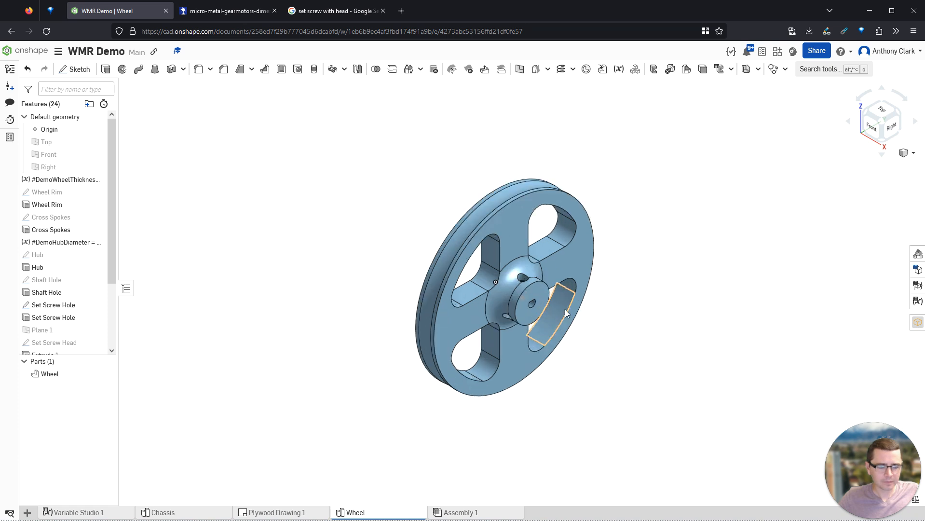
right_drag(601, 341, 481, 238)
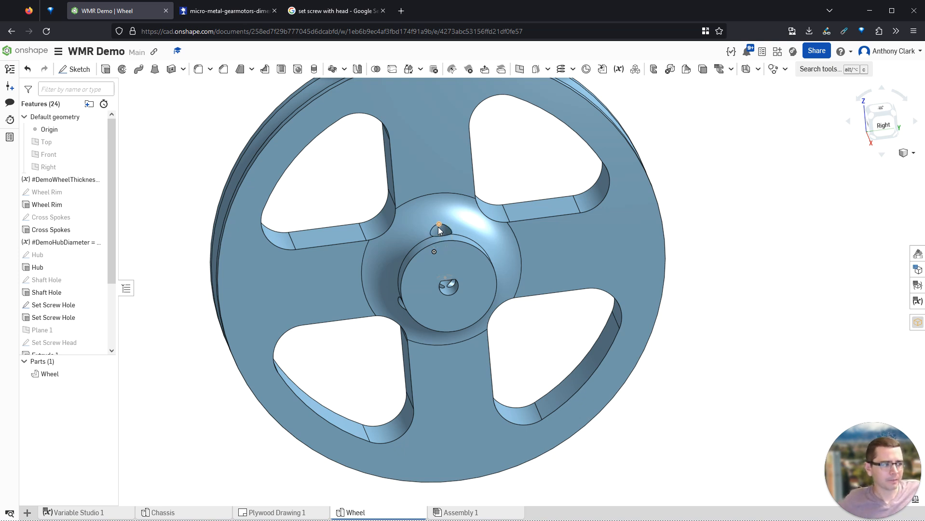
scroll(438, 227, down, 3)
right_drag(438, 227, 528, 299)
scroll(557, 276, up, 3)
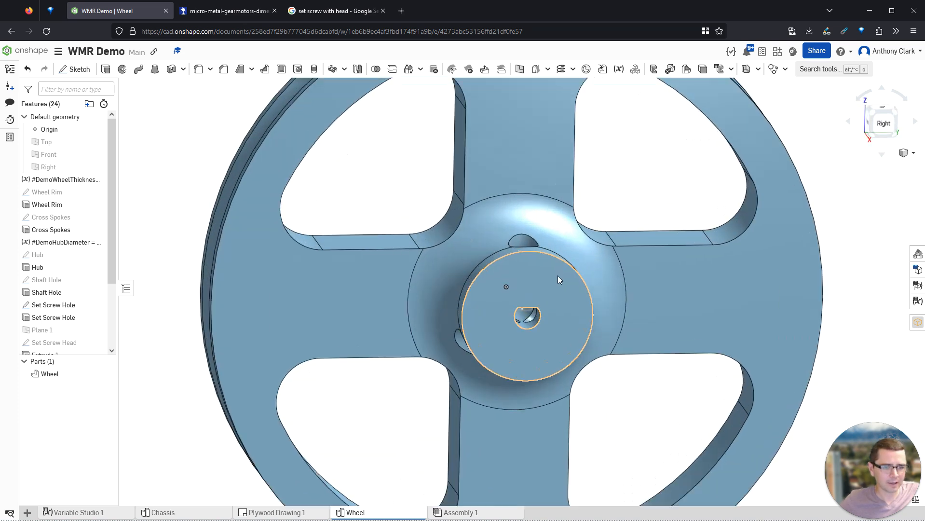
scroll(528, 287, up, 2)
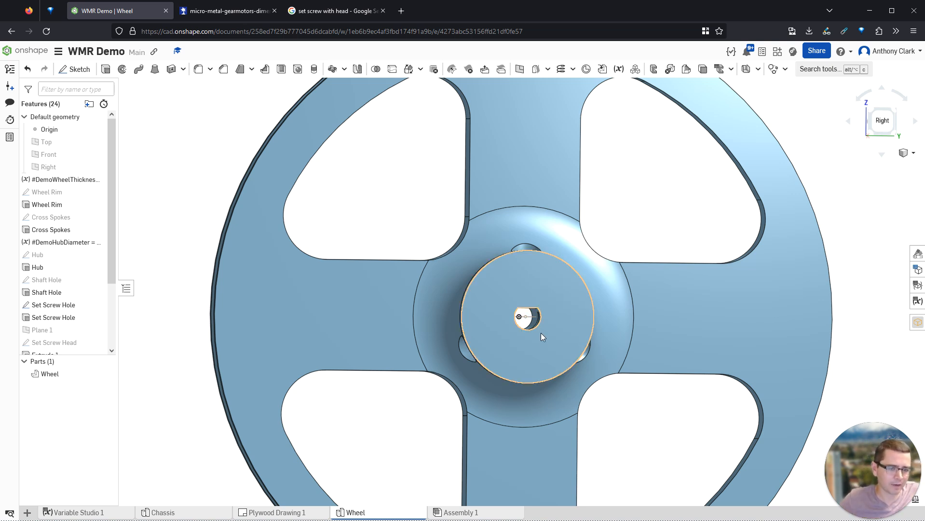
click(554, 281)
- Start a sketch on the hub face and draw a center-point rectangle above the shaft hole
key(shift+s)
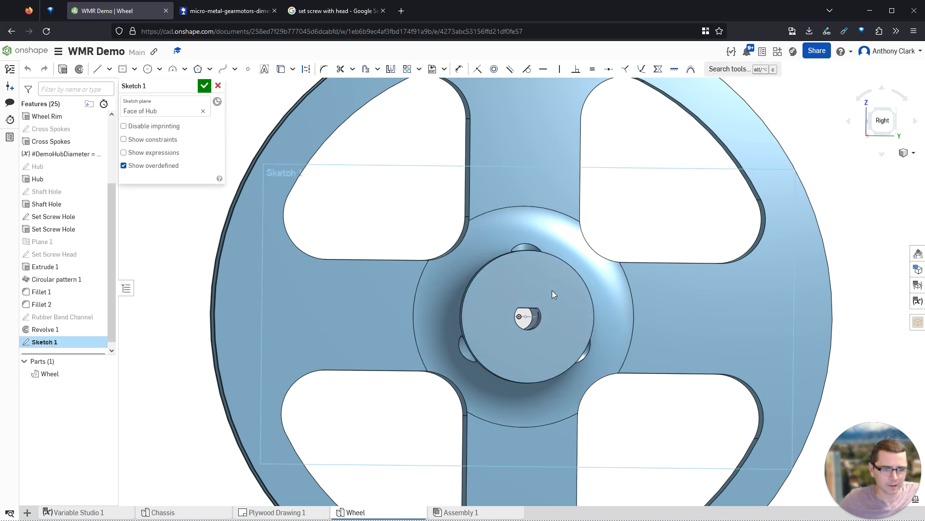
key(n)
scroll(549, 270, up, 5)
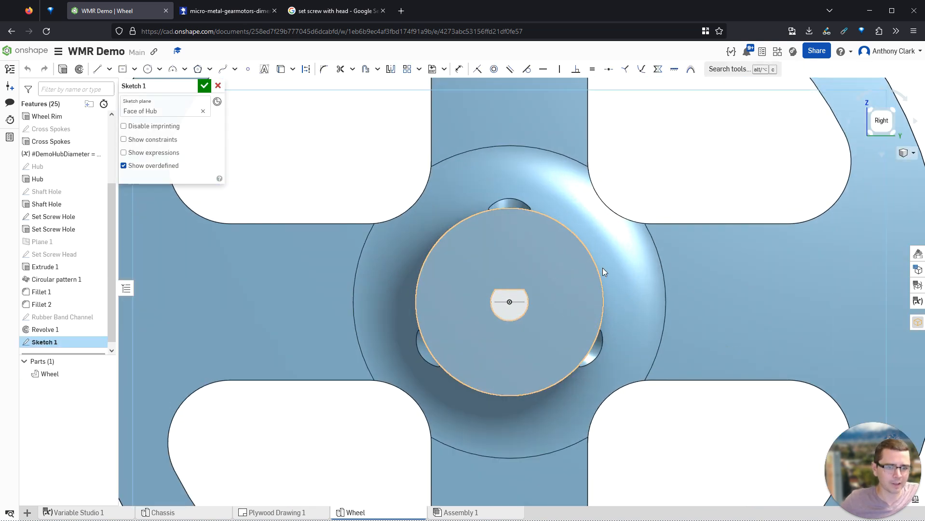
click(122, 69)
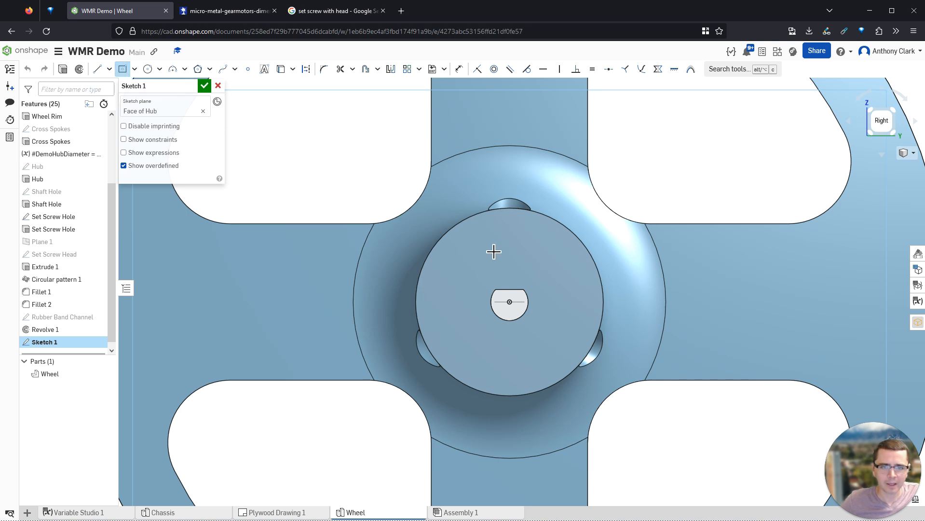
click(509, 242)
click(546, 261)
- Dimension the rectangle 0.4 wide by 0.2 high and tidy the dimension labels
key(d)
click(516, 261)
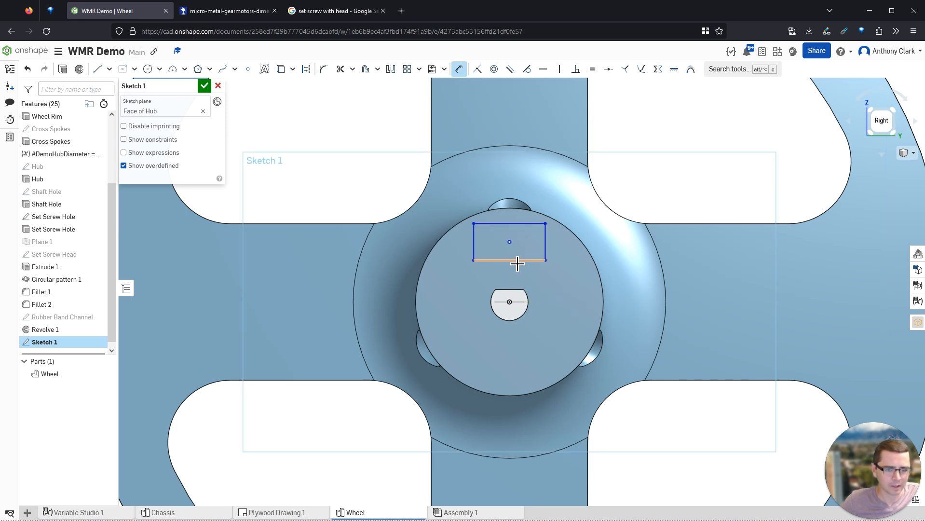
click(513, 273)
text(0.4)
key(Return)
click(485, 260)
click(458, 258)
text(0.2)
key(Return)
drag(505, 285, 512, 222)
drag(457, 257, 437, 220)
drag(510, 221, 459, 209)
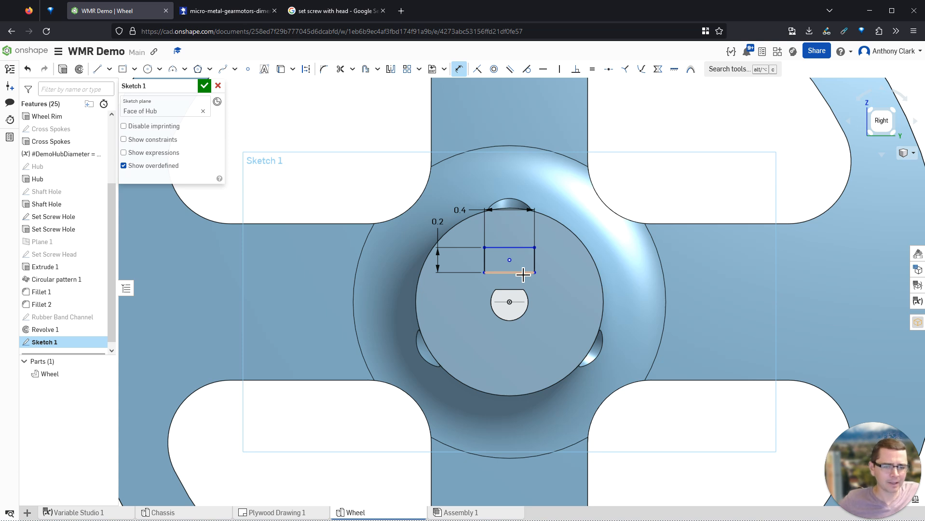
key(Escape)
- Position the rectangle's centre 0.35 above the shaft-hole centre and finish the sketch
key(u)
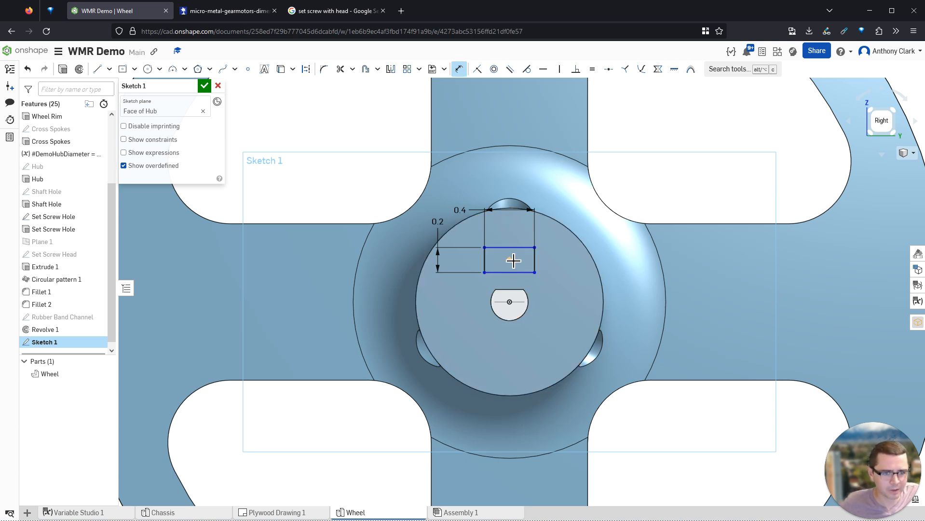
click(510, 303)
click(562, 279)
text(0)
text(.25)
key(Return)
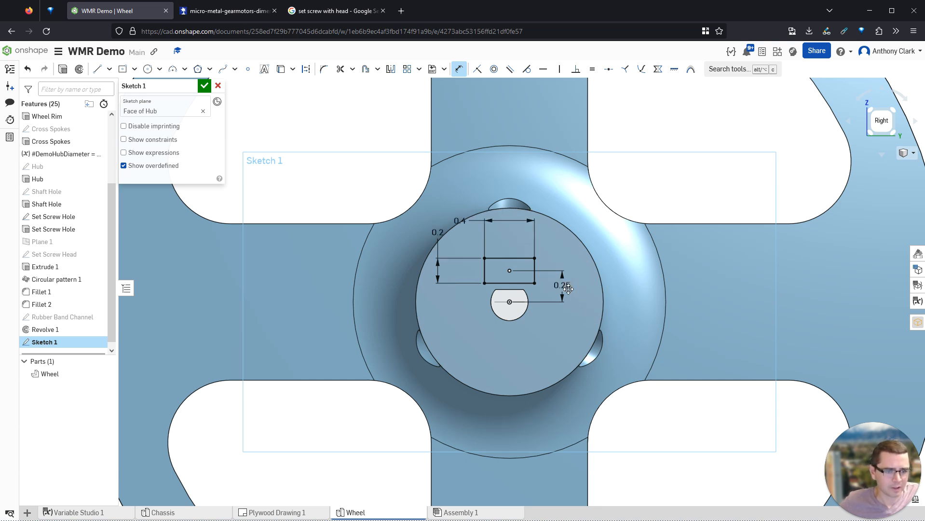
double_click(563, 287)
text(0.35)
key(Return)
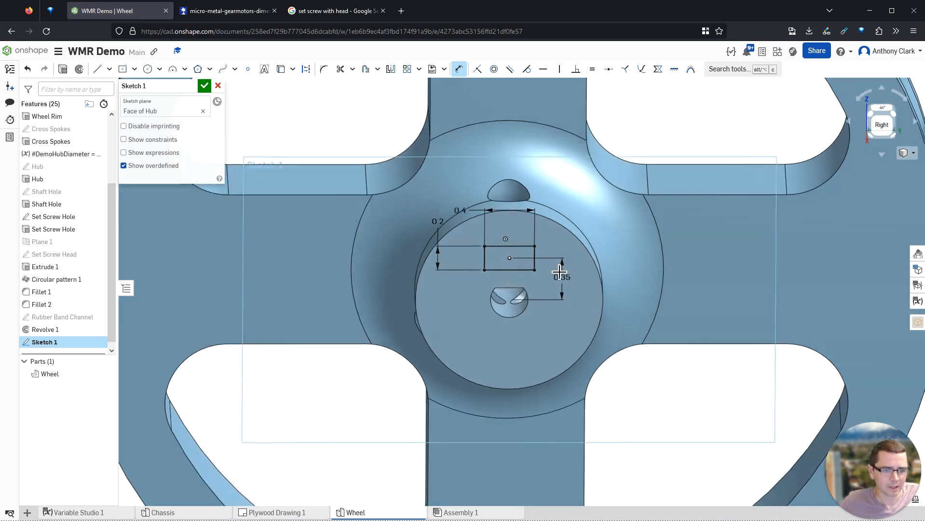
right_drag(555, 261, 566, 298)
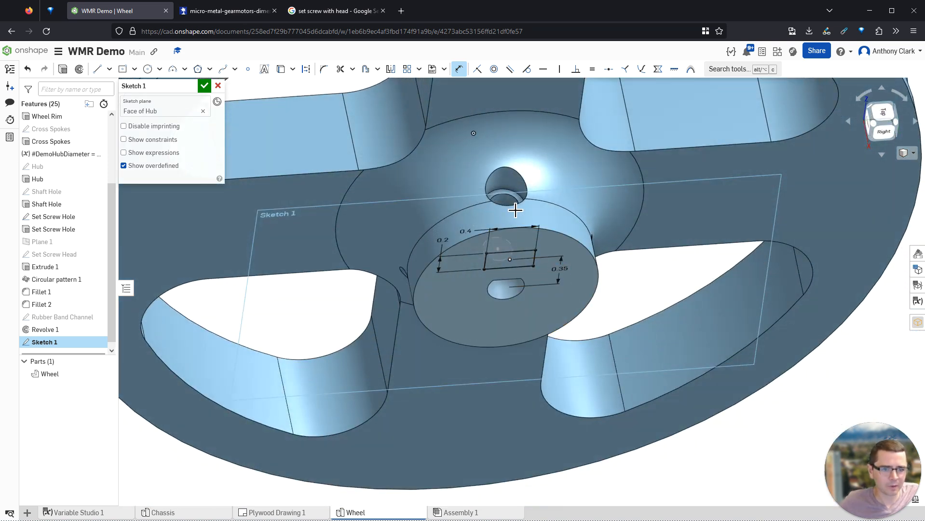
key(n)
right_drag(536, 249, 535, 234)
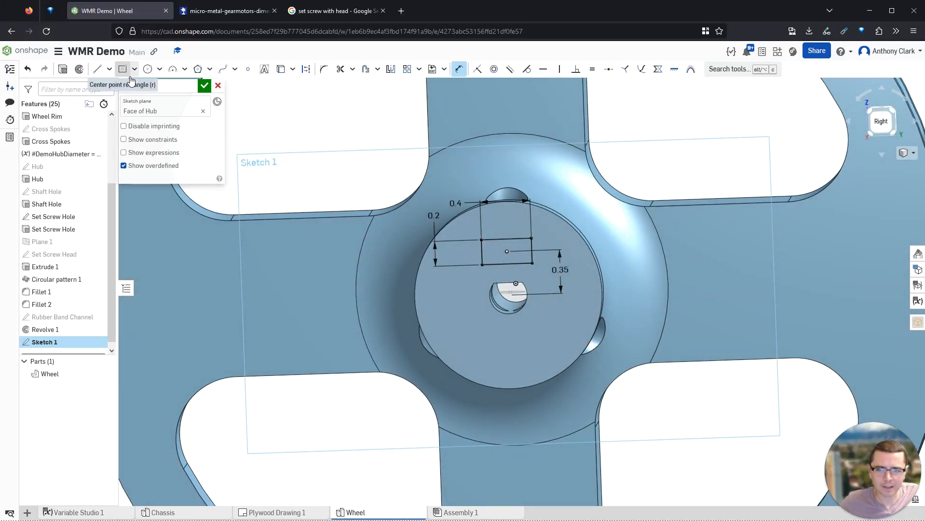
click(62, 70)
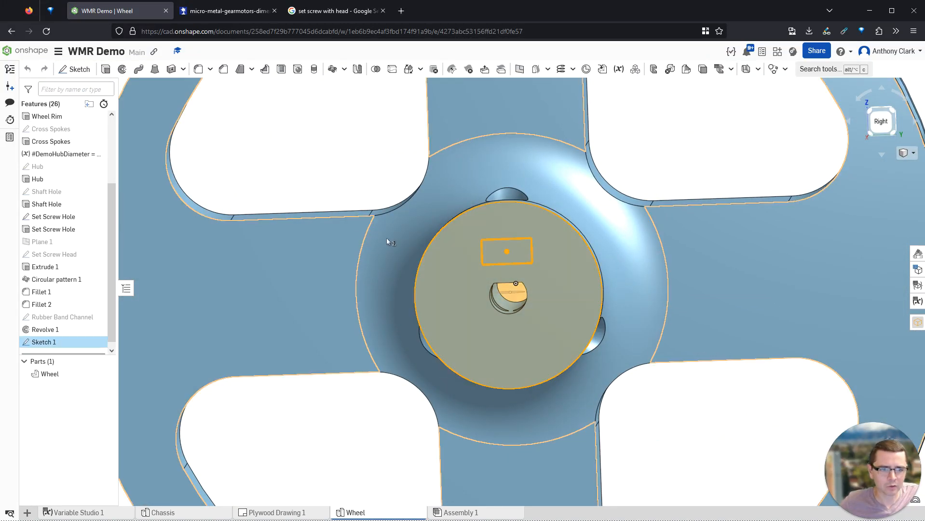
- Cut the rectangle into the hub to #DemoWheelThickness depth (0.8 cm) as Extrude 2
click(176, 113)
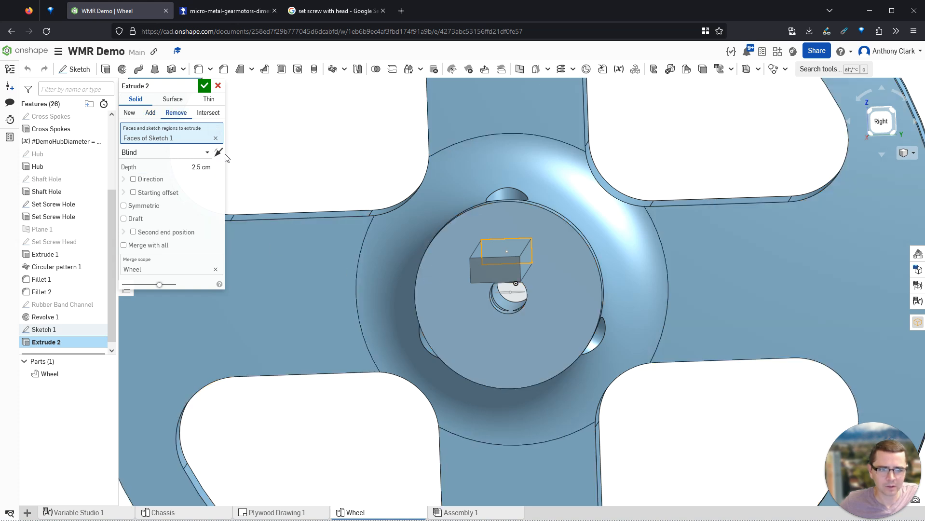
click(198, 168)
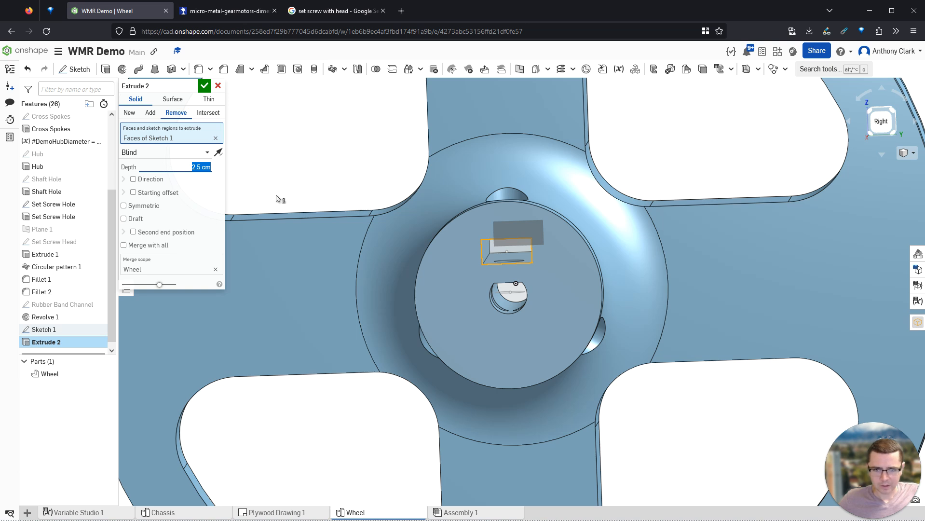
text(#DemoWheelThickness)
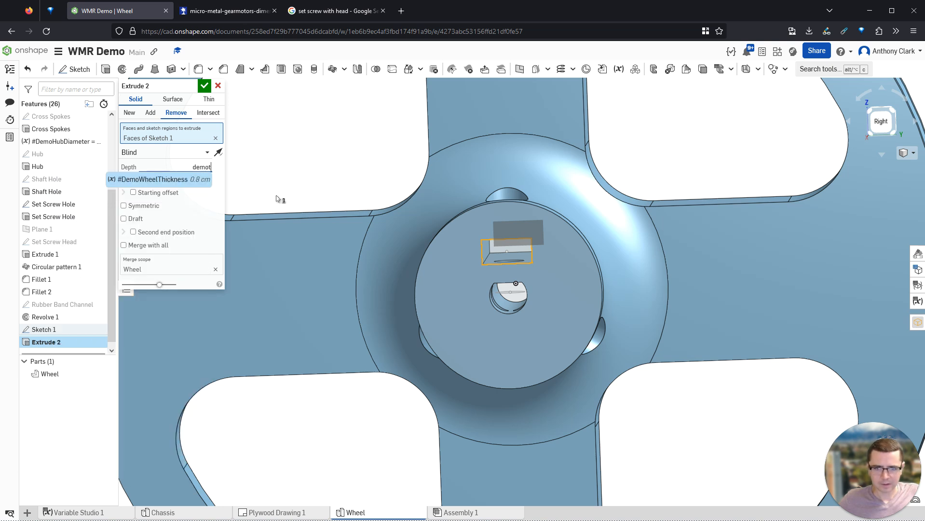
key(Return)
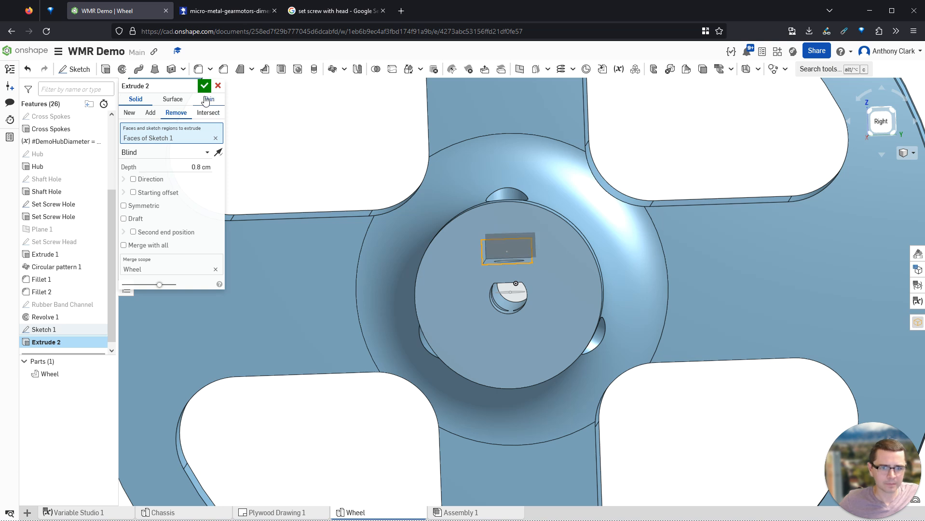
click(205, 85)
mouse_move(489, 264)
right_down()
mouse_move(492, 273)
mouse_move(481, 267)
right_up()
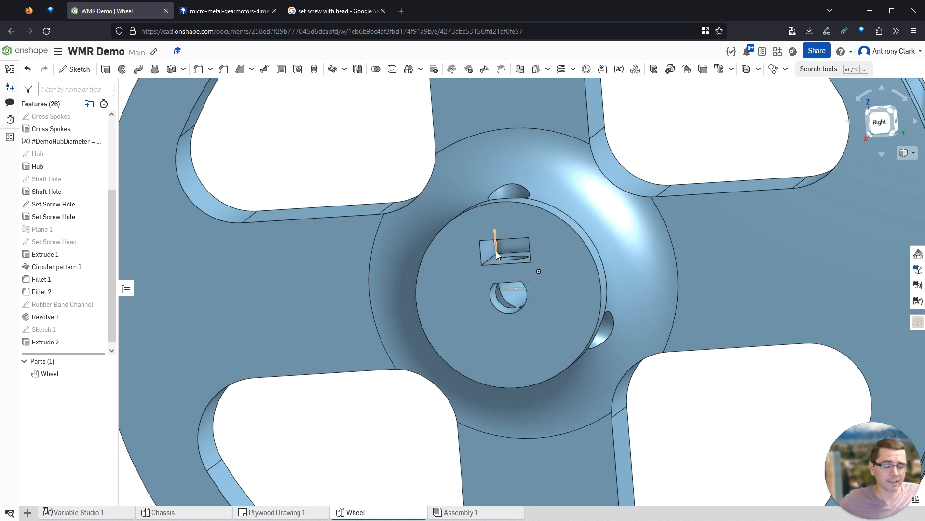
right_drag(503, 254, 517, 242)
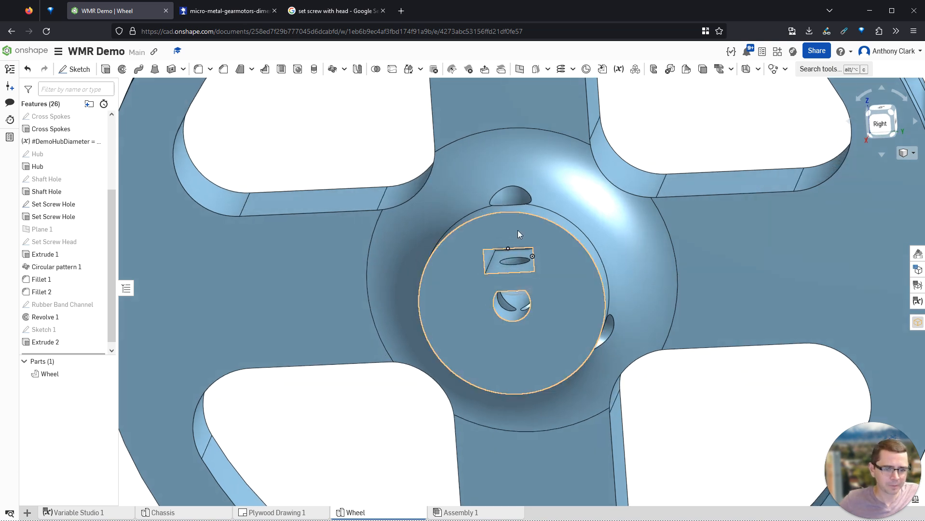
right_drag(581, 293, 551, 262)
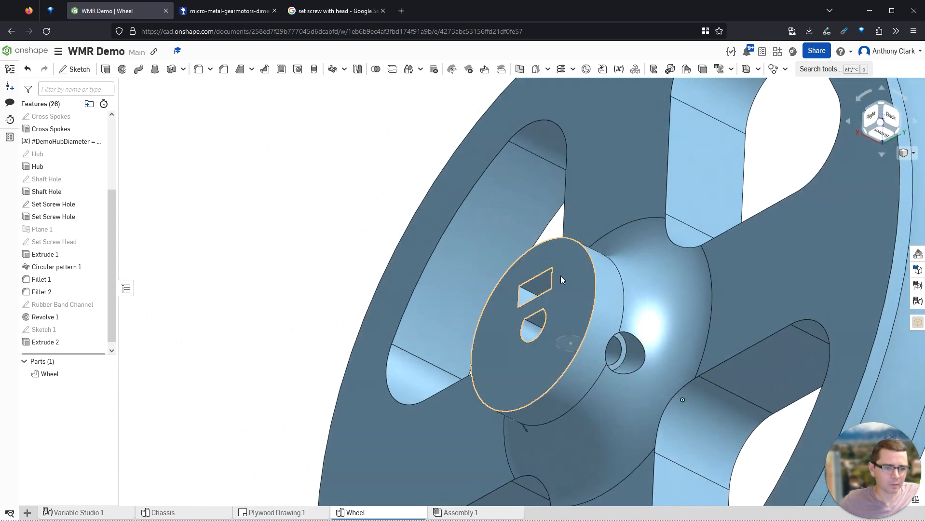
right_drag(583, 347, 652, 341)
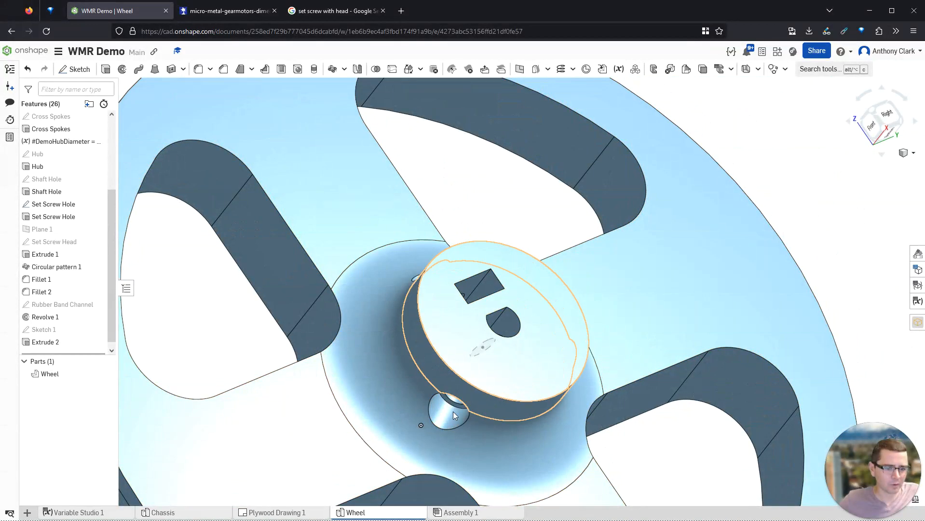
key(shift+7)
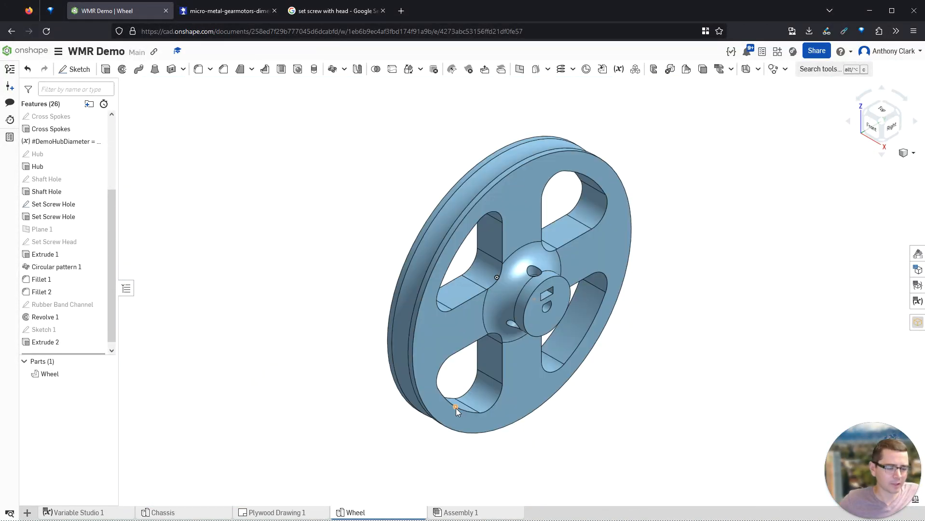
- Rename Sketch 1 and Extrude 2 to 'Nut Cutout' and move both above Circular pattern 1
right_click(60, 329)
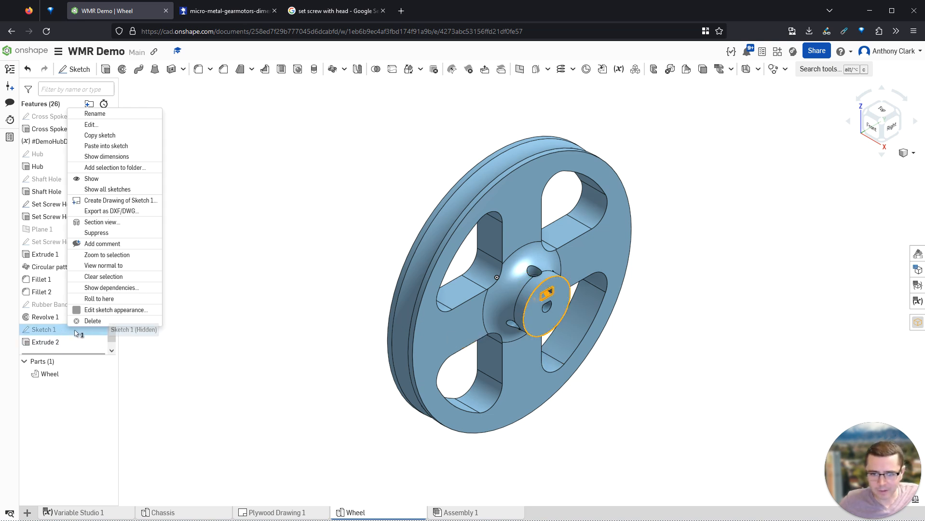
click(95, 114)
text(N)
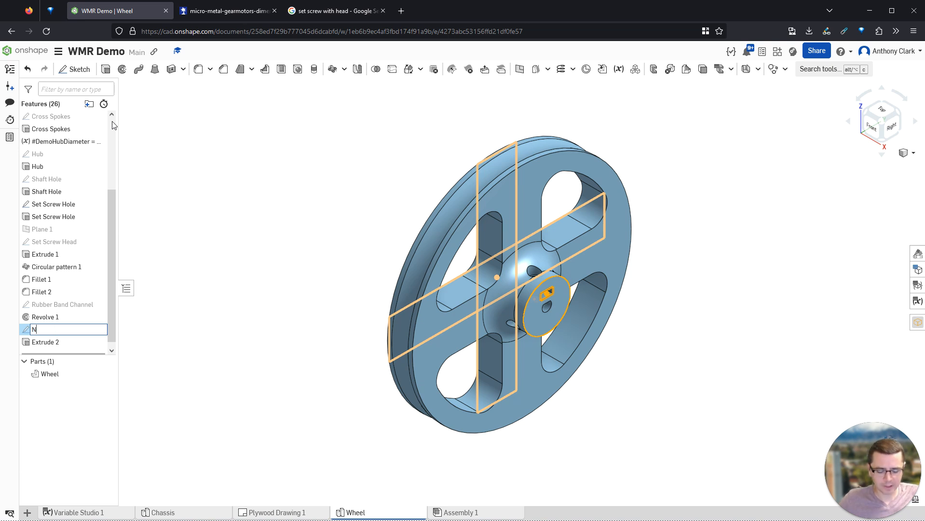
text(ut Cutout)
key(Return)
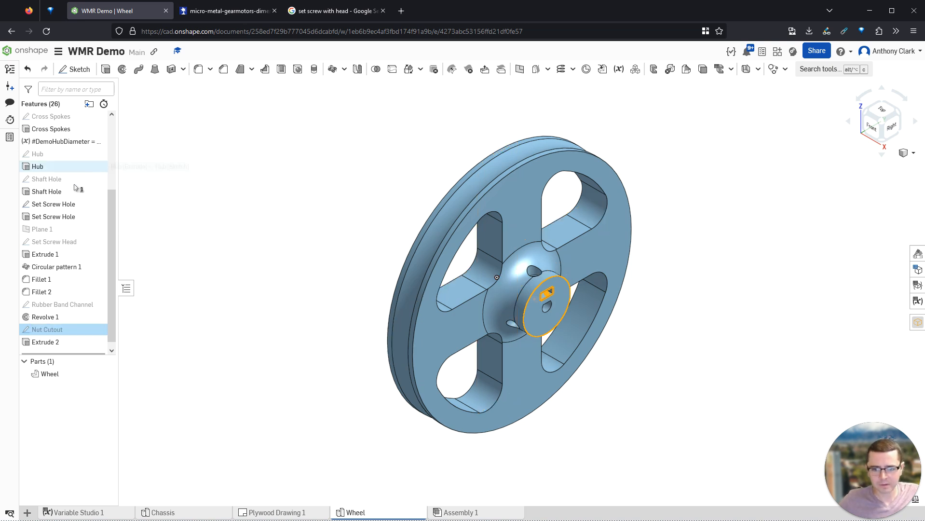
right_click(56, 344)
click(109, 301)
text(Nut Cutout)
key(Return)
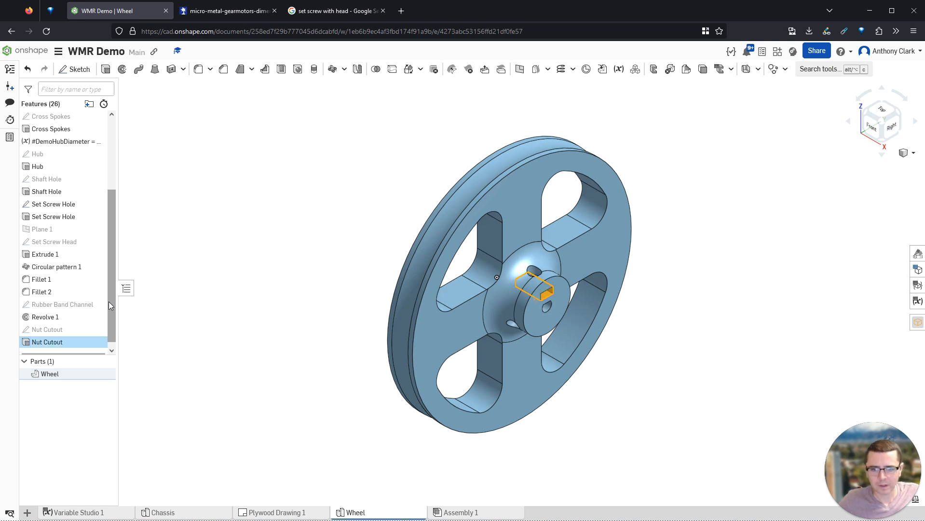
drag(60, 337, 62, 260)
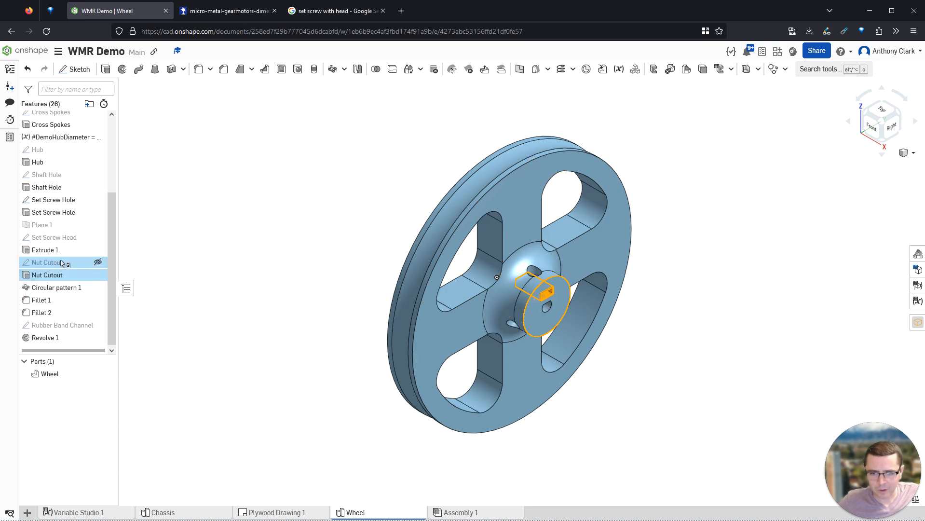
- Add Nut Cutout to Circular pattern 1's patterned features and accept it
double_click(63, 288)
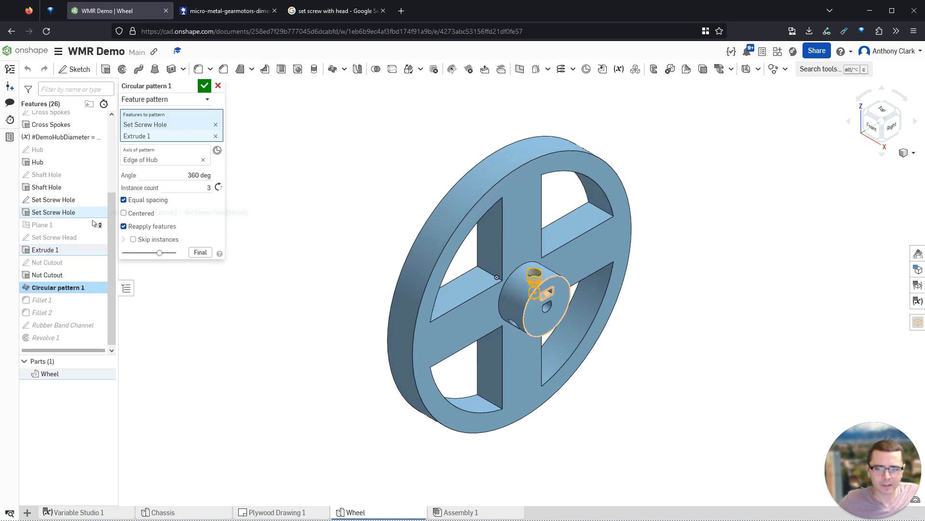
click(53, 276)
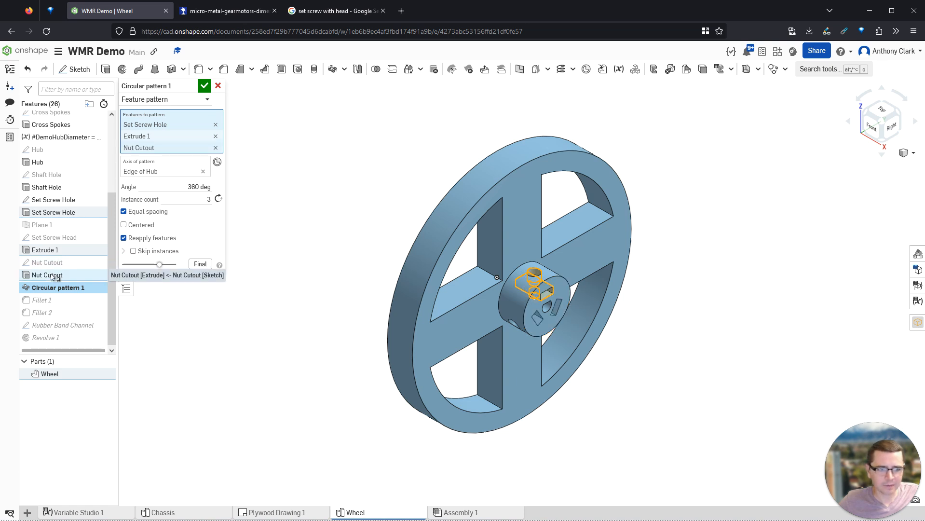
click(204, 89)
right_drag(576, 318, 501, 276)
scroll(480, 234, up, 3)
scroll(481, 234, up, 2)
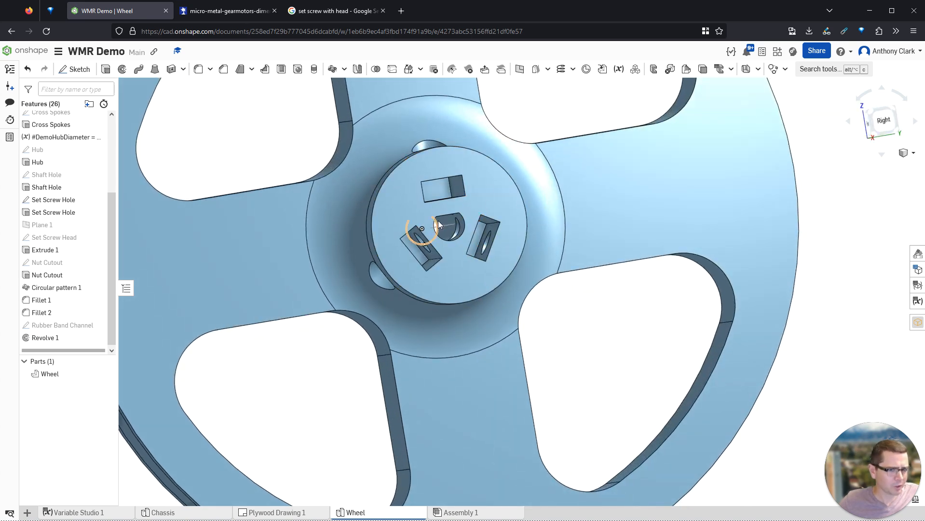
- Reopen the Hub sketch and start editing its hub diameter dimension
click(51, 162)
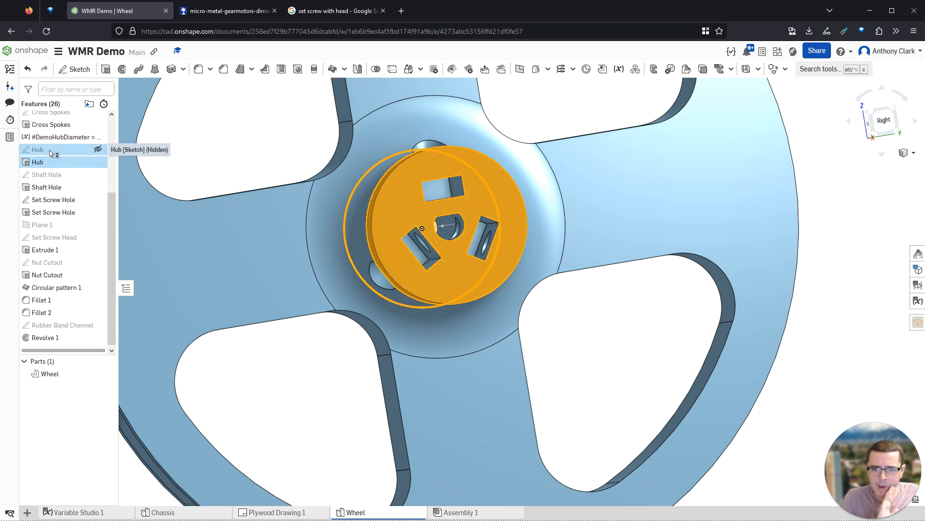
double_click(43, 149)
scroll(458, 170, down, 4)
double_click(499, 136)
- Try editing the hub diameter expression, then close the Hub sketch without changes
key(End)
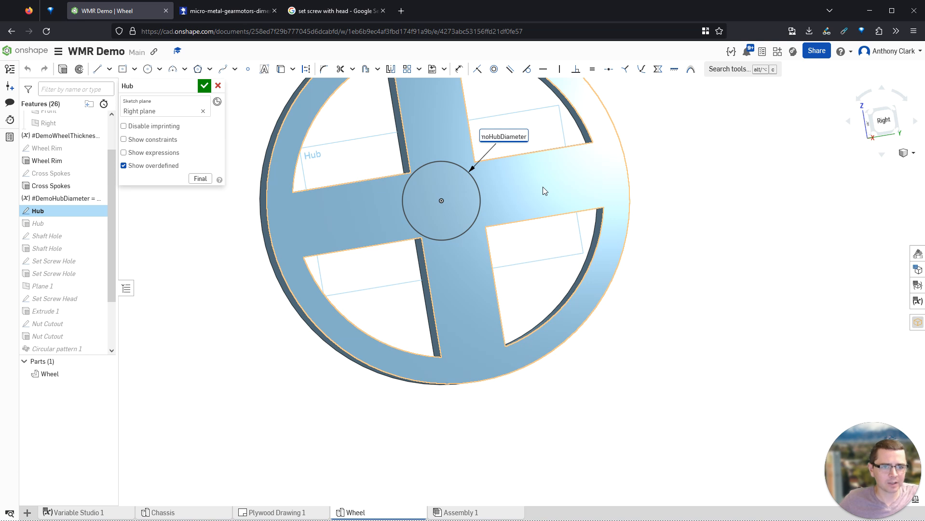
text(*)
key(BackSpace)
text(*)
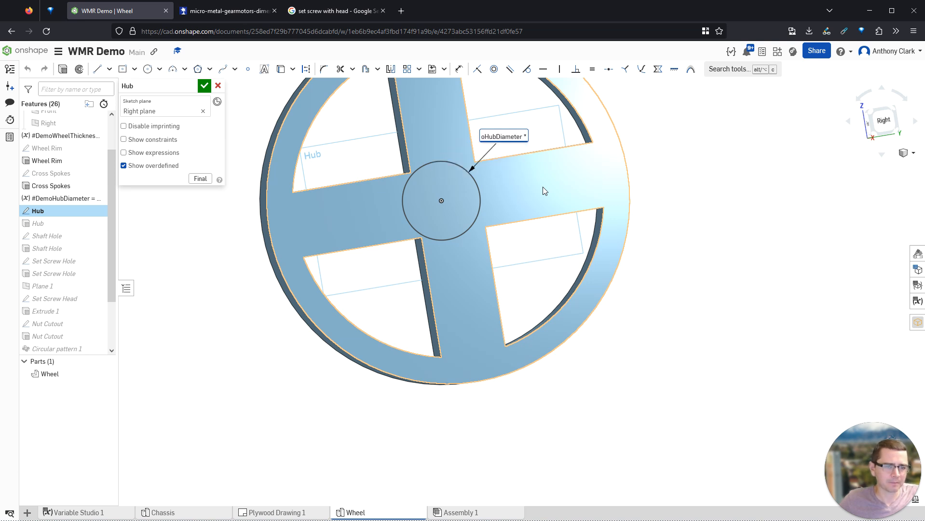
key(ctrl+a)
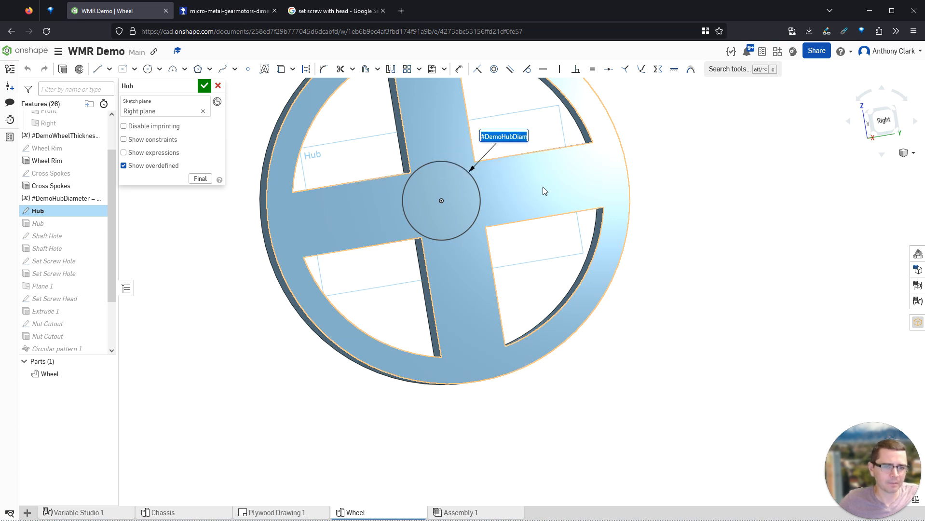
click(218, 86)
- Change the #DemoHubDiameter variable's value to 1.75 so the hub rebuilds larger
double_click(60, 198)
click(181, 138)
text(1.75 in)
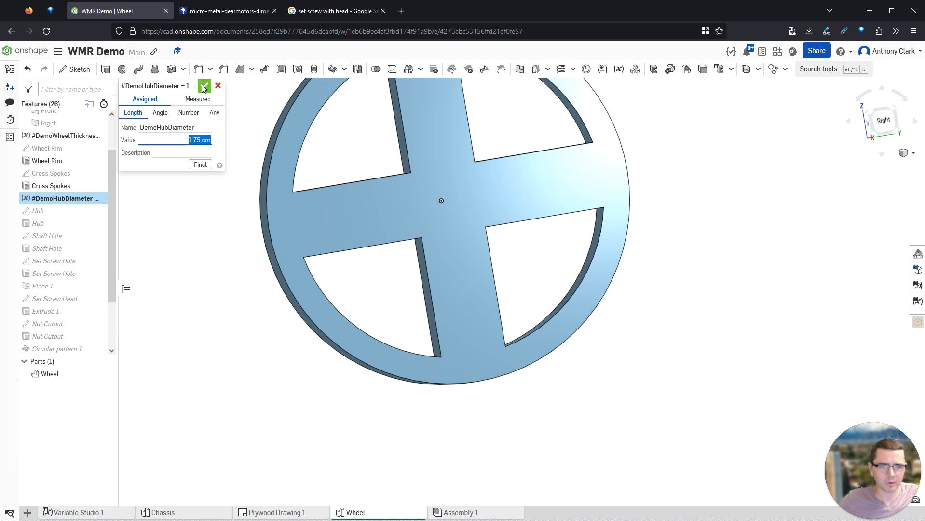
click(205, 85)
scroll(411, 196, down, 2)
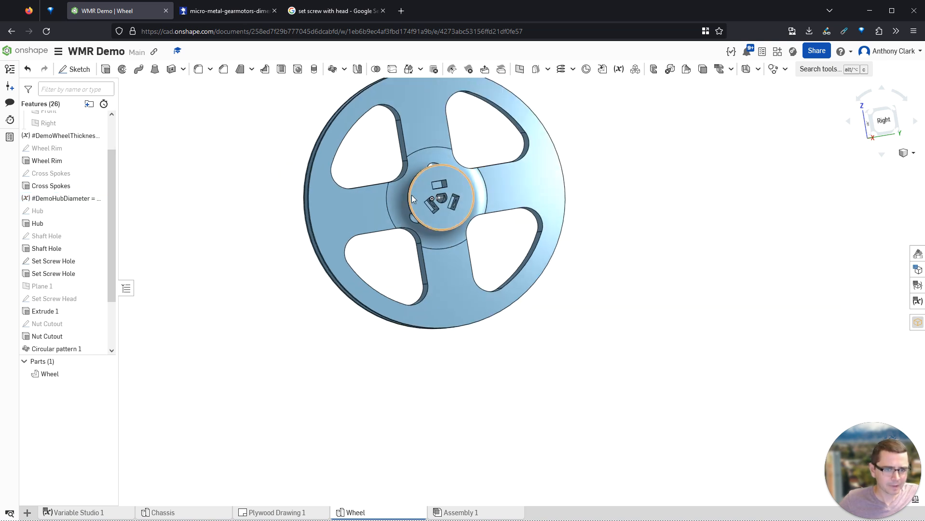
- Orbit to view the cutout slots and reopen the Nut Cutout sketch
scroll(475, 207, up, 3)
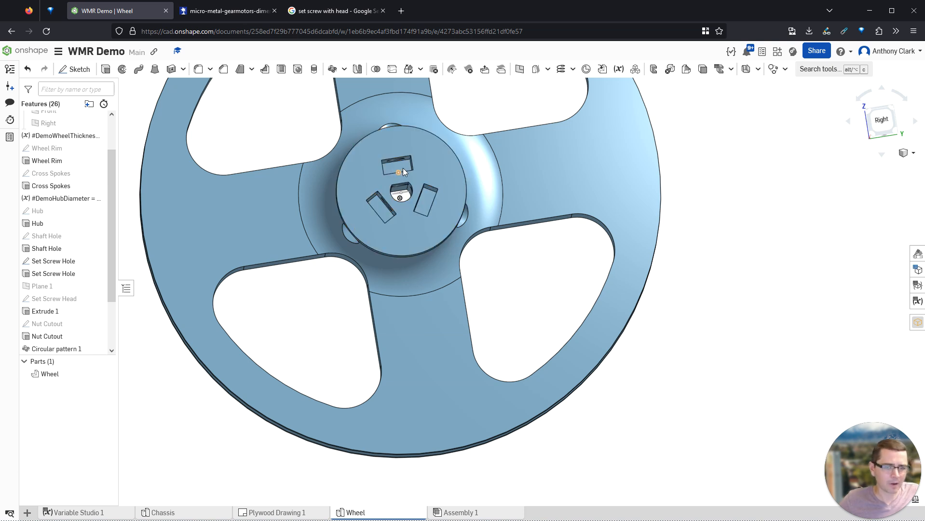
scroll(404, 170, up, 2)
right_drag(443, 154, 449, 170)
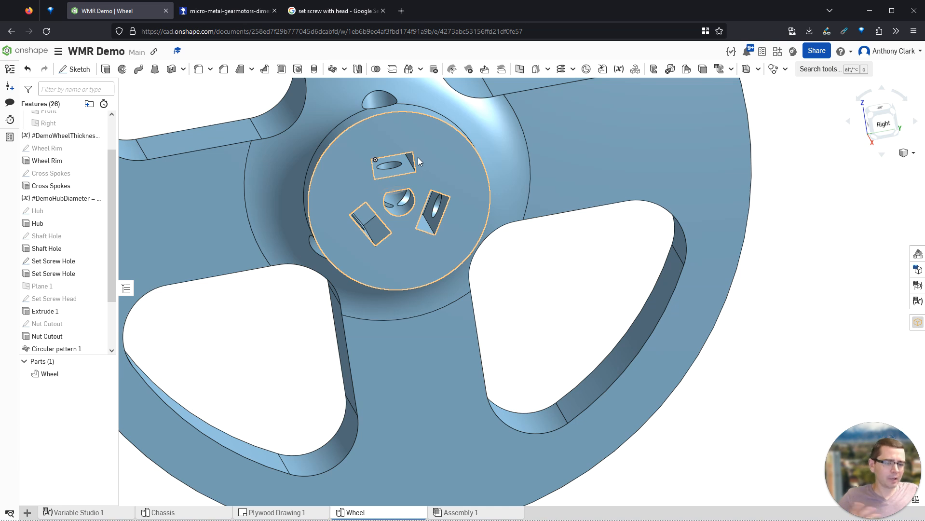
double_click(53, 330)
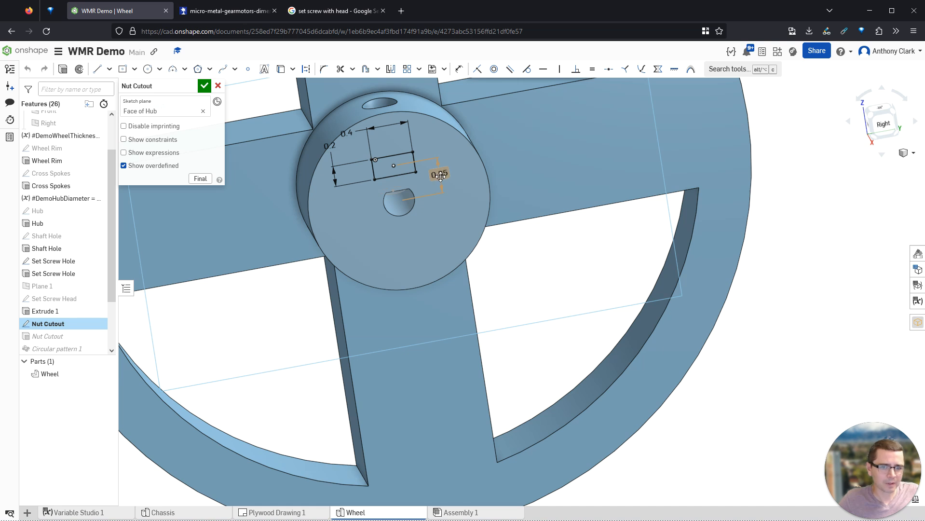
- Replace the 0.35 offset with a 0.5 dimension from rectangle centre to hub edge, then finish the sketch
click(441, 176)
key(Delete)
key(d)
click(394, 165)
click(393, 114)
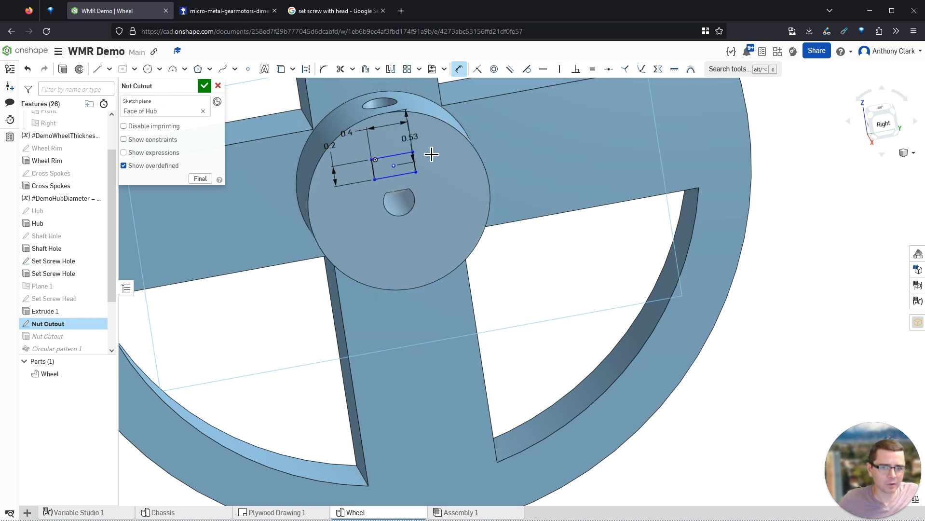
click(436, 139)
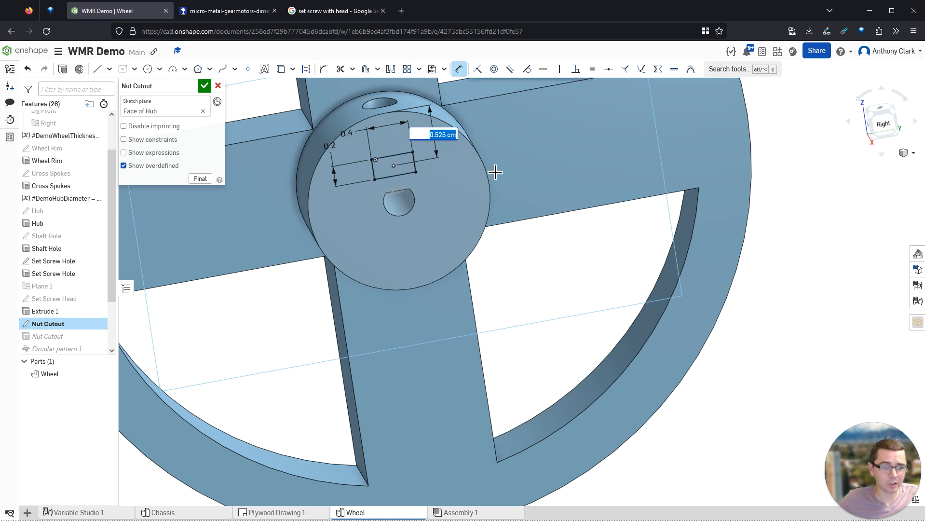
text(0)
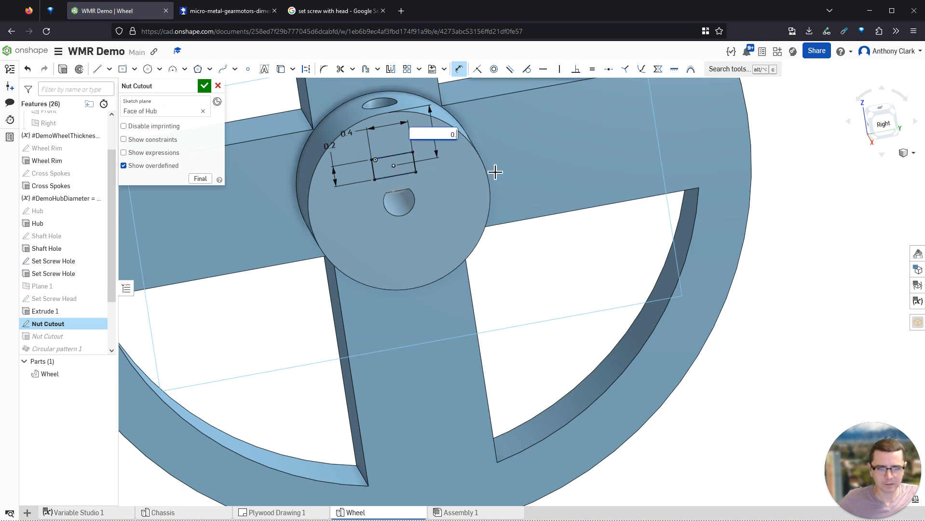
key(Return)
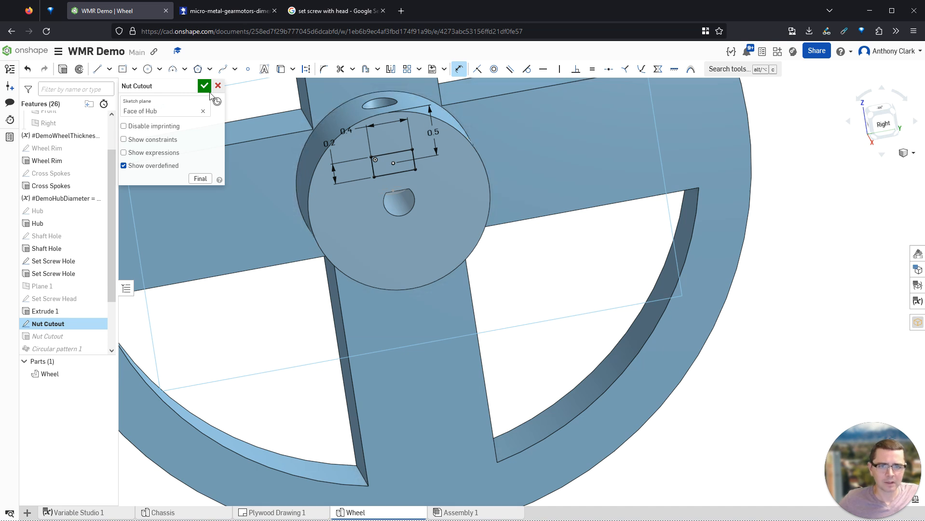
click(206, 86)
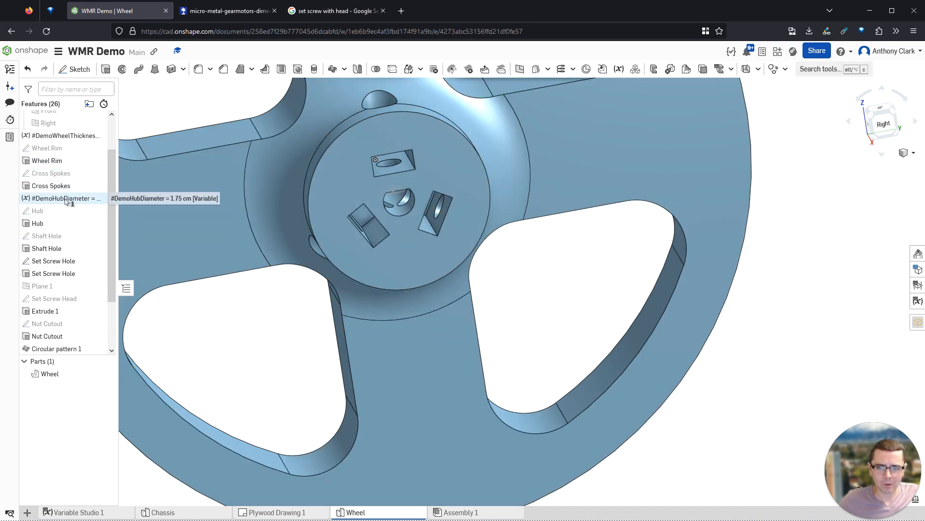
- Change #DemoHubDiameter from 1.75 cm to 2 cm
double_click(67, 199)
click(202, 140)
text(2 cm)
key(Return)
click(204, 86)
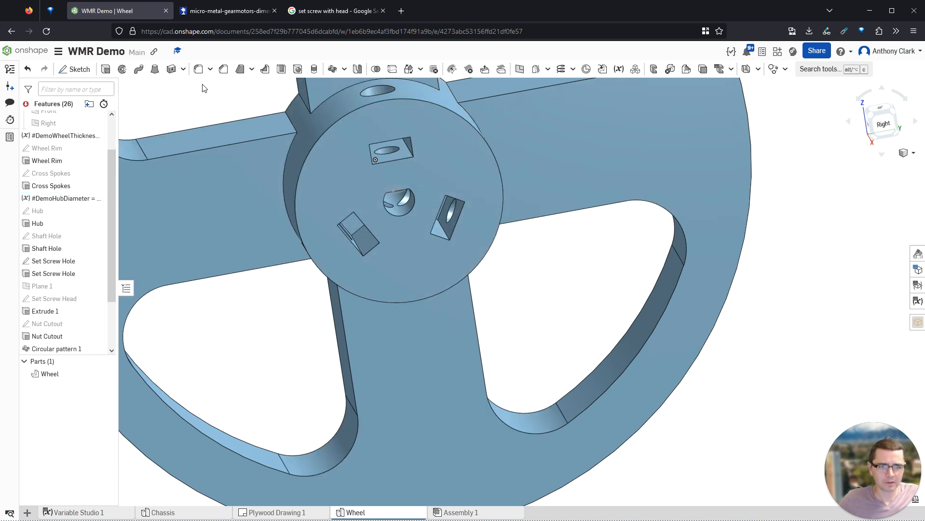
- Reopen the failing Fillet 2 for editing
scroll(369, 152, down, 3)
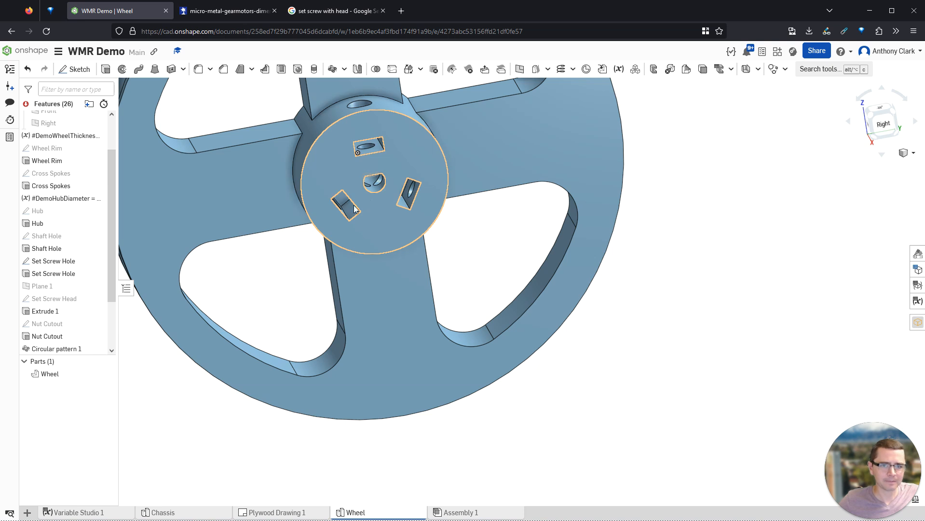
scroll(83, 295, down, 3)
double_click(58, 311)
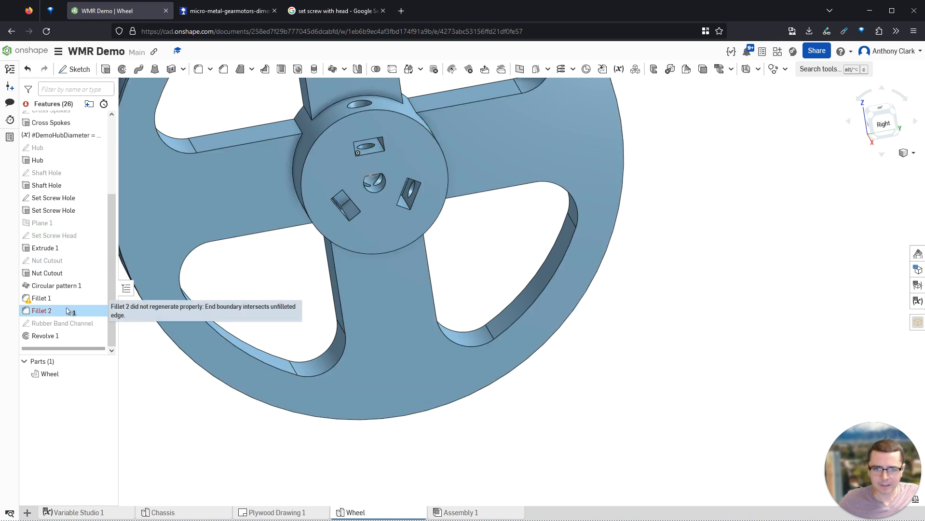
scroll(289, 150, down, 6)
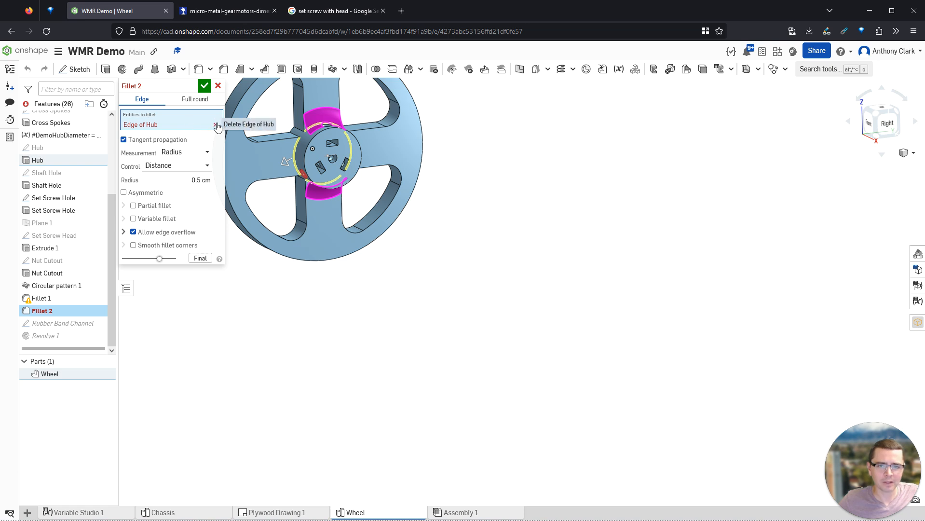
- Swap Fillet 2's old Edge of Hub for four hub edges
click(215, 124)
click(309, 125)
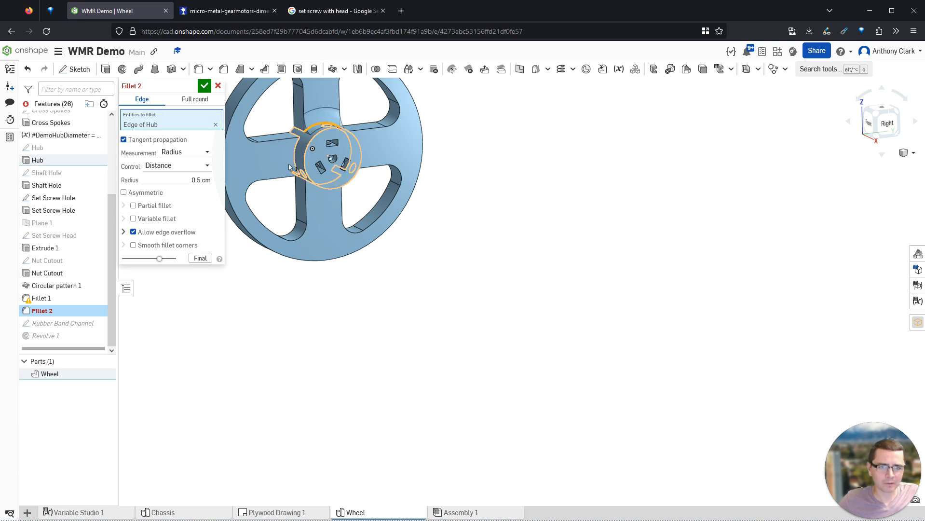
click(296, 152)
right_drag(314, 155, 325, 209)
click(346, 151)
click(326, 193)
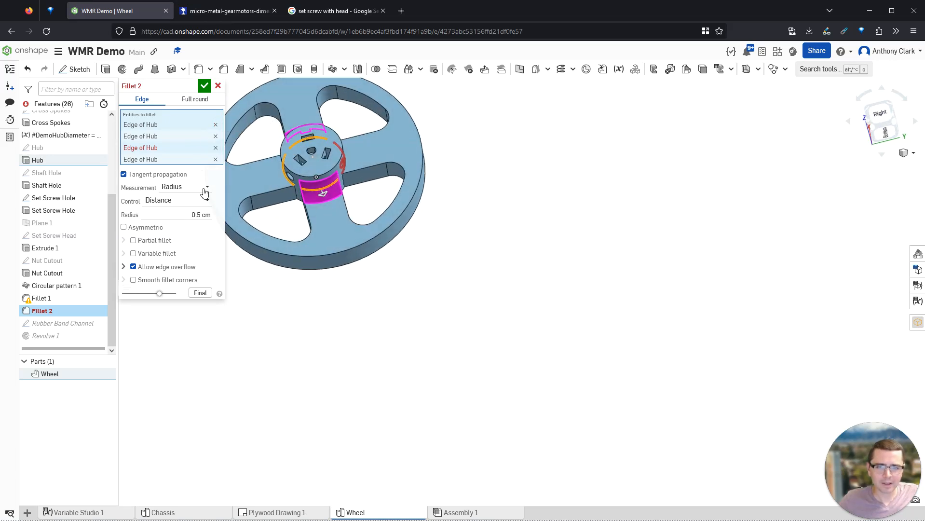
- Set the Fillet 2 radius to 0.1 cm, then reopen Fillet 1 in isometric view
click(199, 214)
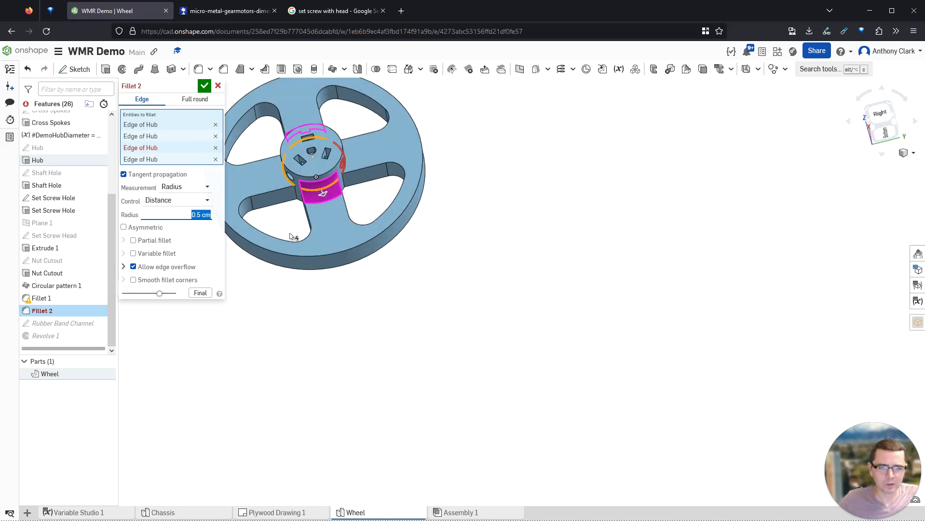
text(0.1)
key(Tab)
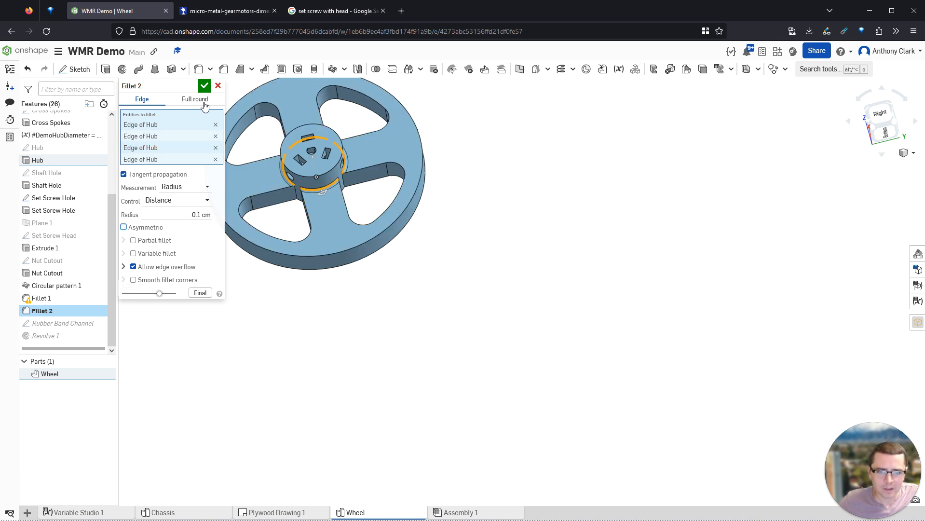
click(204, 85)
scroll(309, 187, up, 5)
right_drag(347, 192, 416, 208)
key(shift+7)
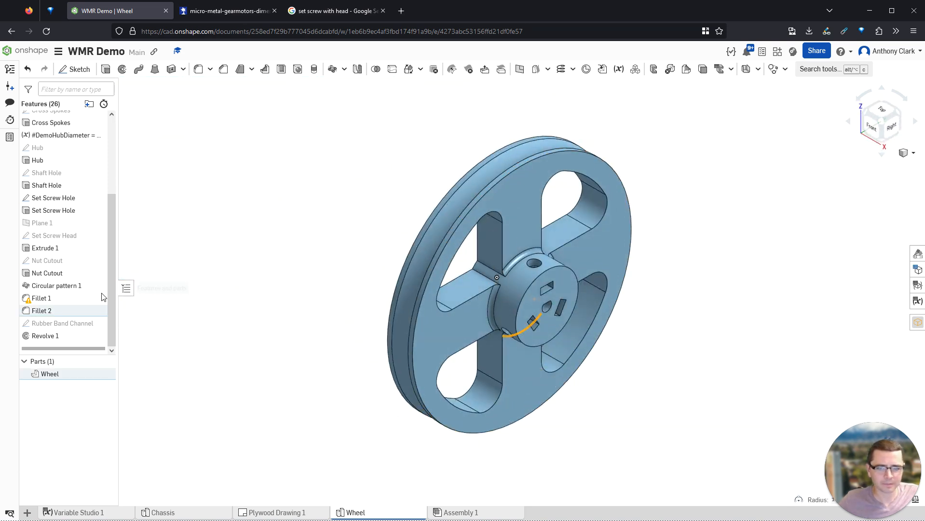
double_click(72, 298)
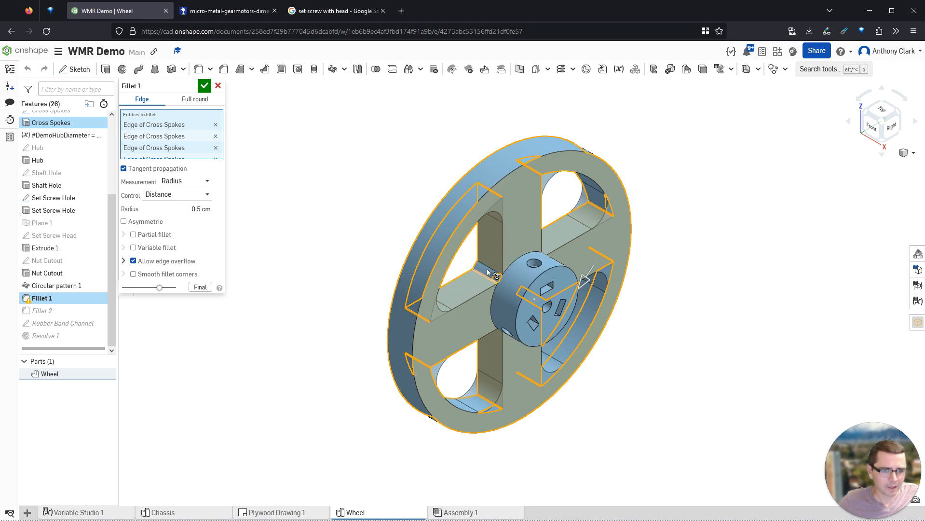
- Remove the four missing spoke edges from Fillet 1 and add the two hub–spoke edges
scroll(185, 141, down, 1)
scroll(203, 135, up, 3)
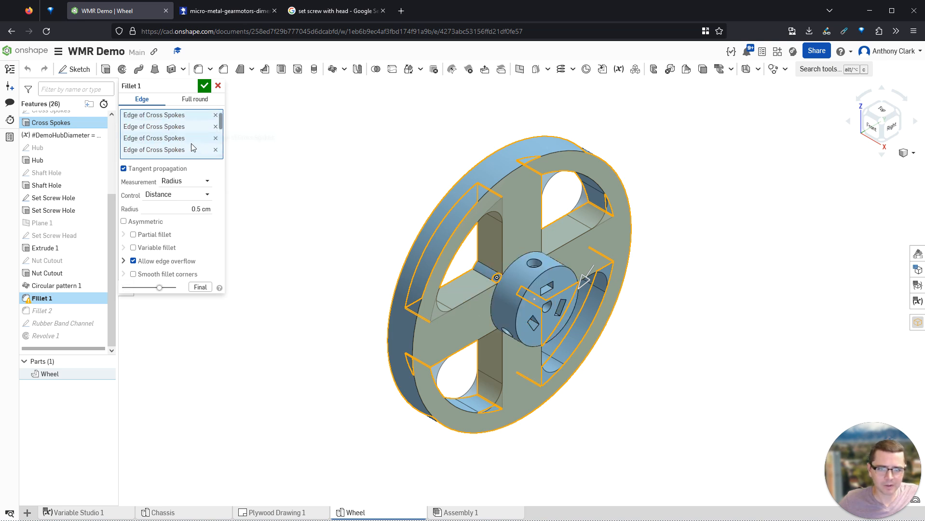
click(216, 118)
click(216, 117)
click(216, 117)
click(215, 117)
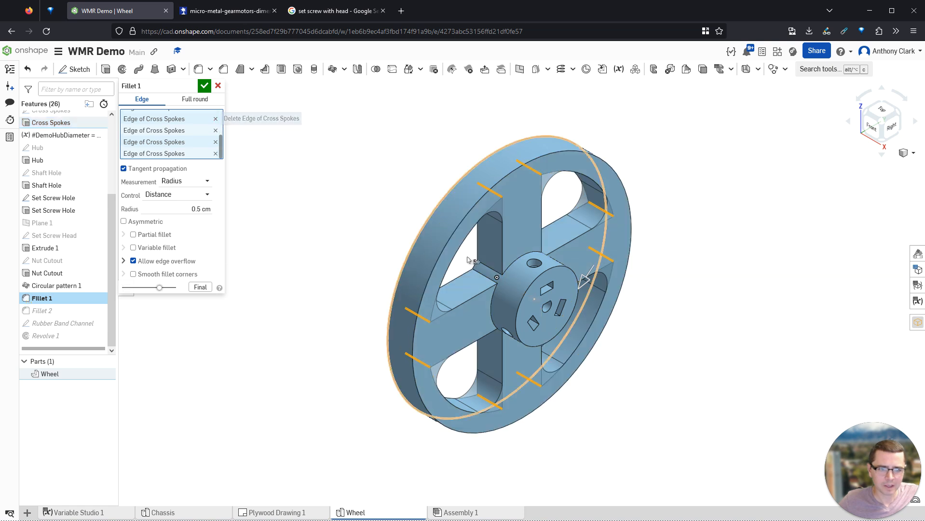
click(488, 271)
click(483, 294)
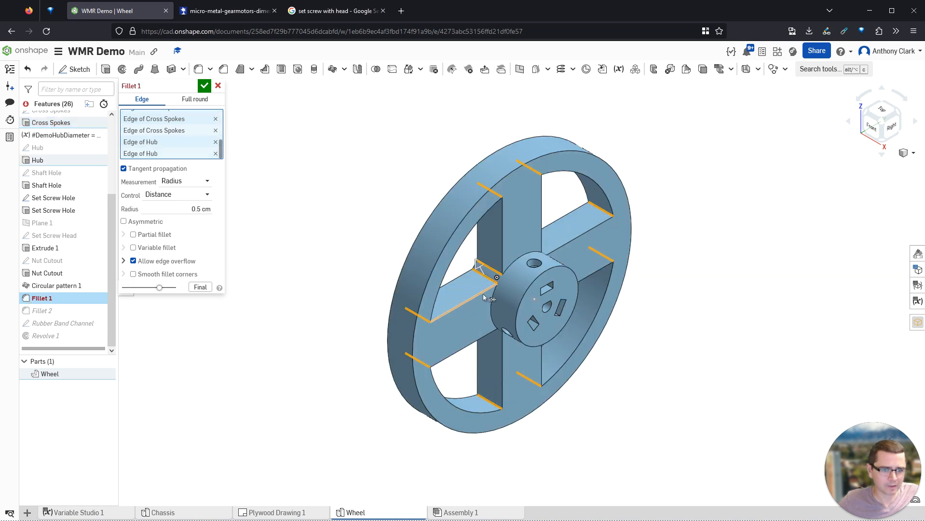
click(205, 85)
mouse_move(386, 244)
right_down()
mouse_move(351, 225)
mouse_move(395, 240)
right_up()
right_drag(385, 305, 385, 298)
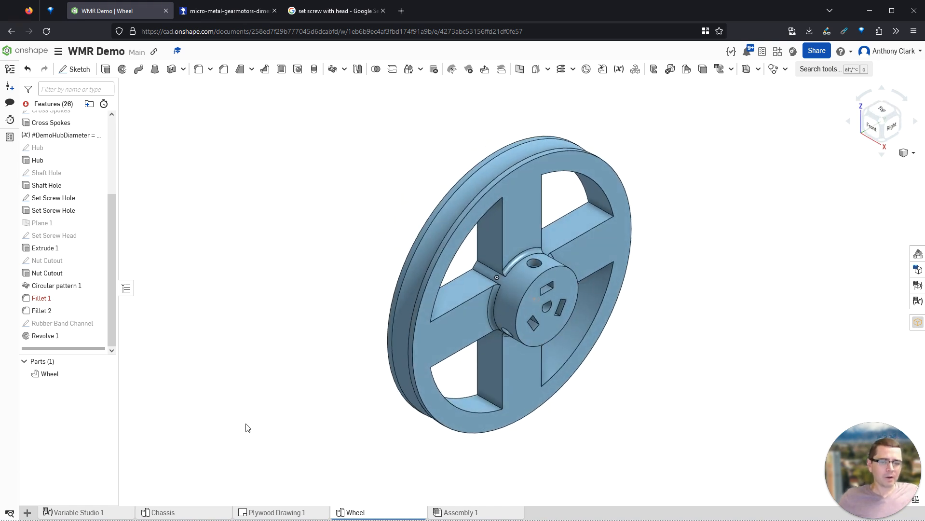
- Export the Wheel part as STL to Wheel - Wheel.stl and dismiss the open-file error
right_click(46, 374)
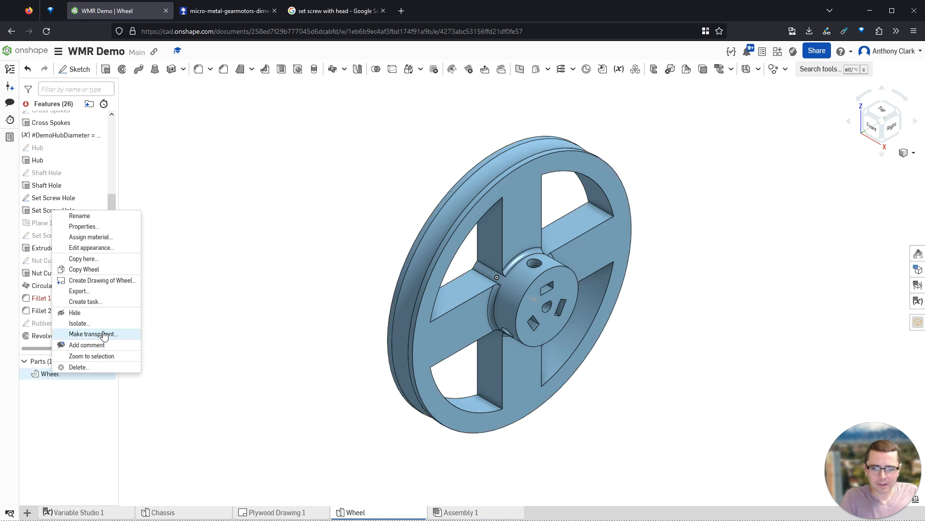
click(82, 291)
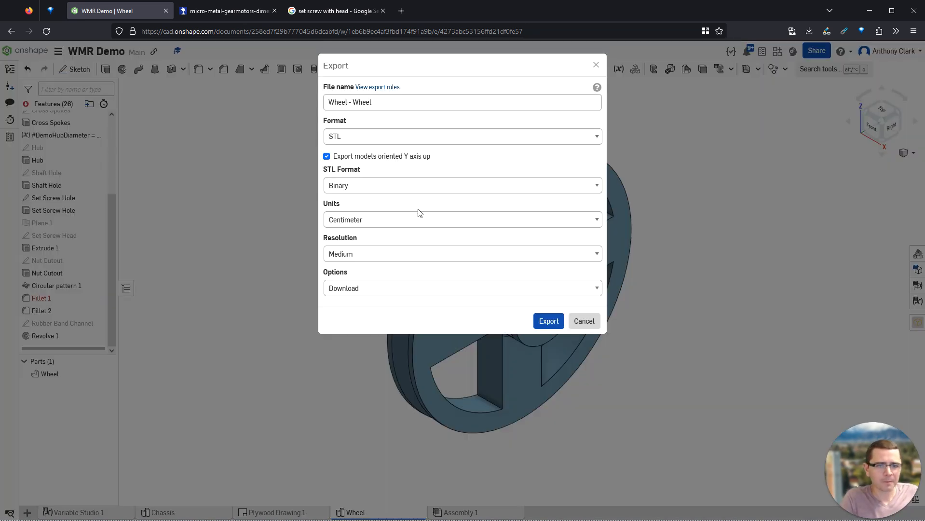
click(368, 136)
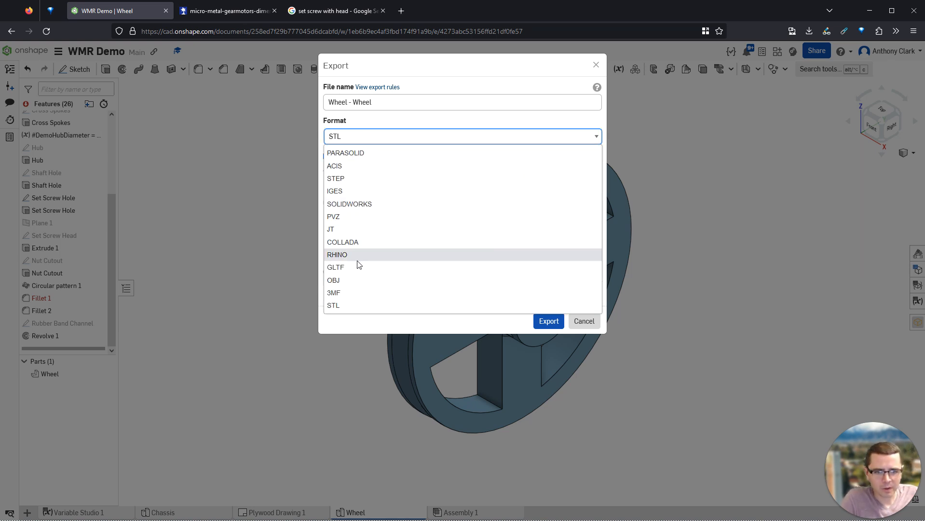
click(341, 307)
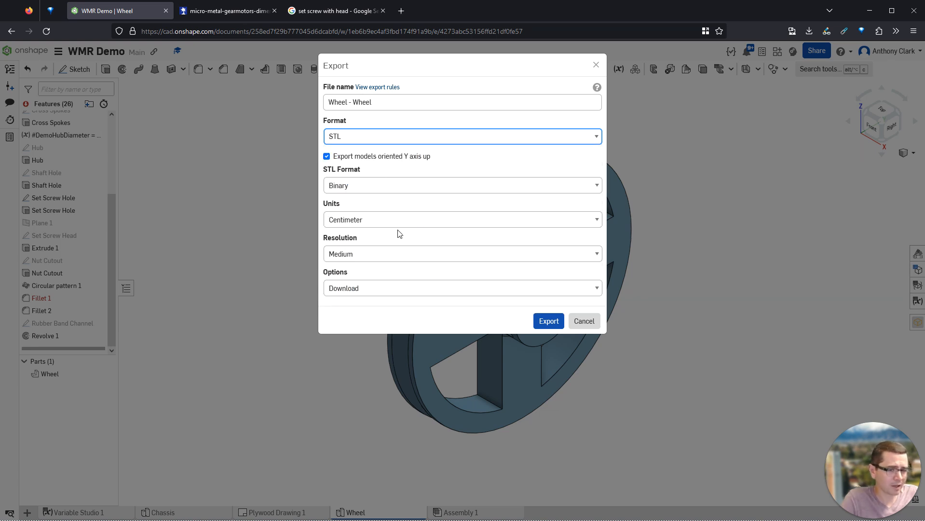
click(358, 136)
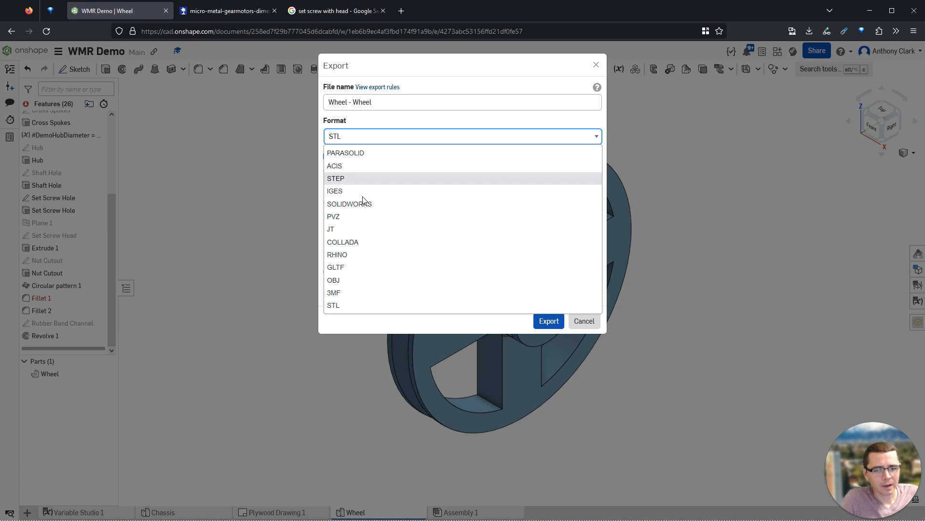
click(379, 136)
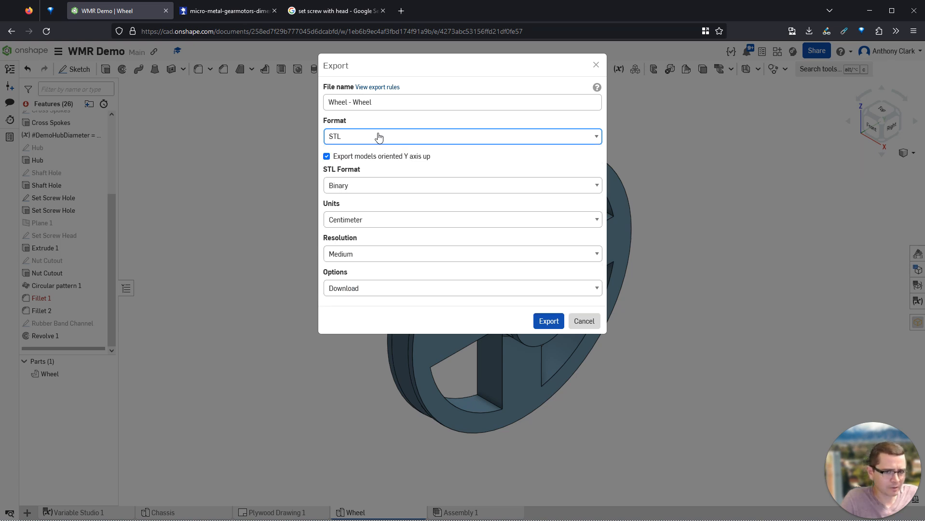
click(547, 321)
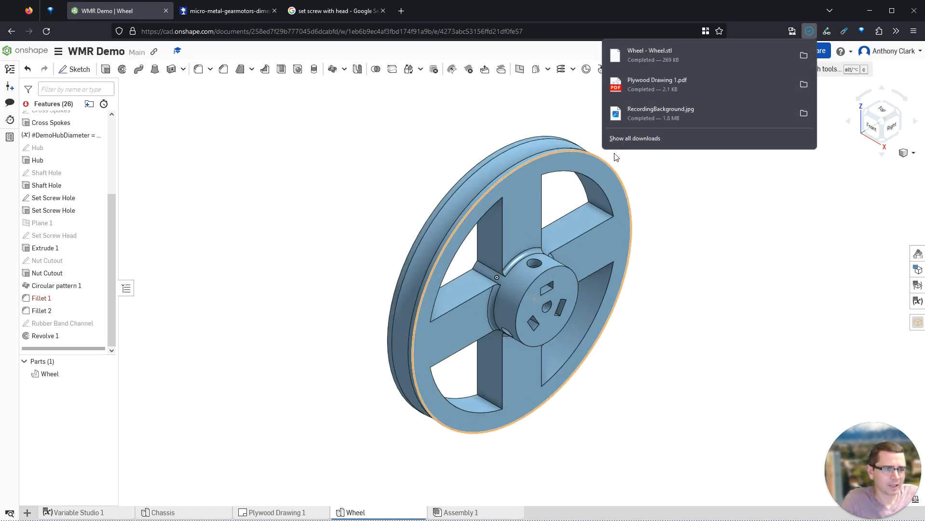
click(654, 53)
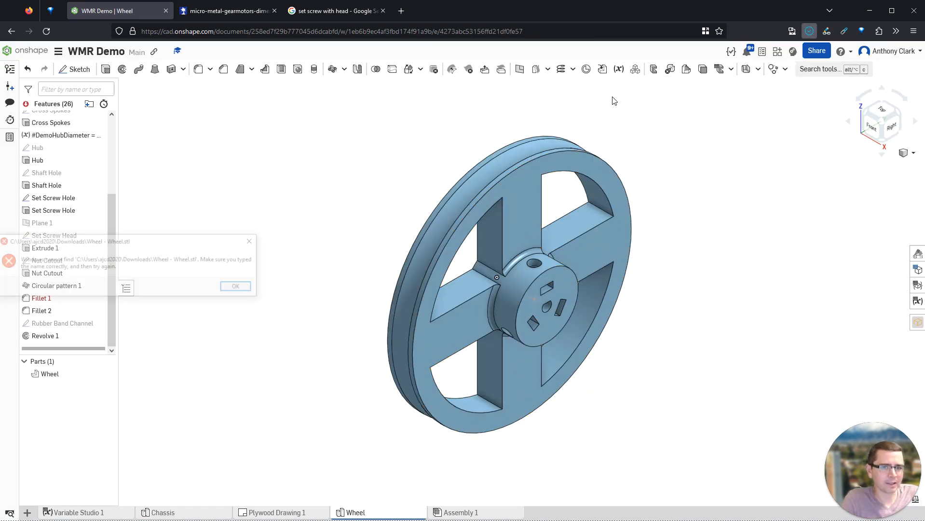
click(239, 287)
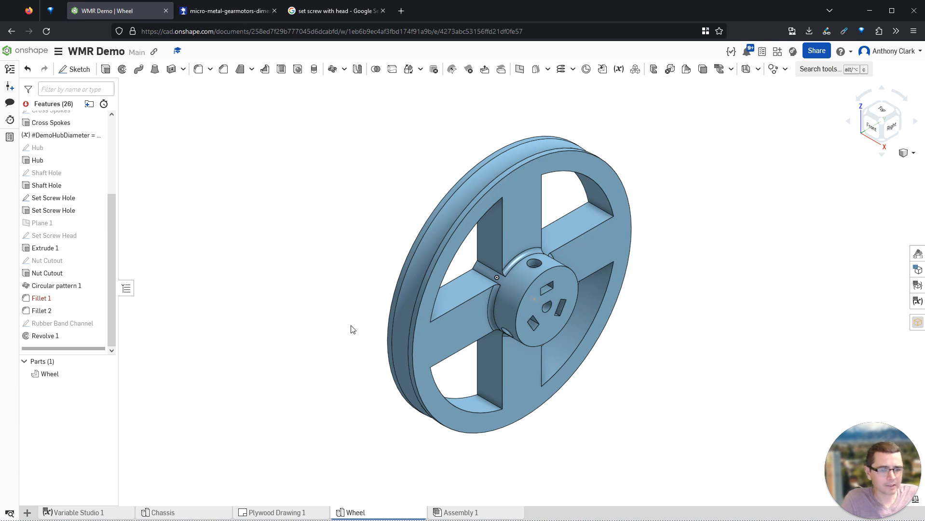